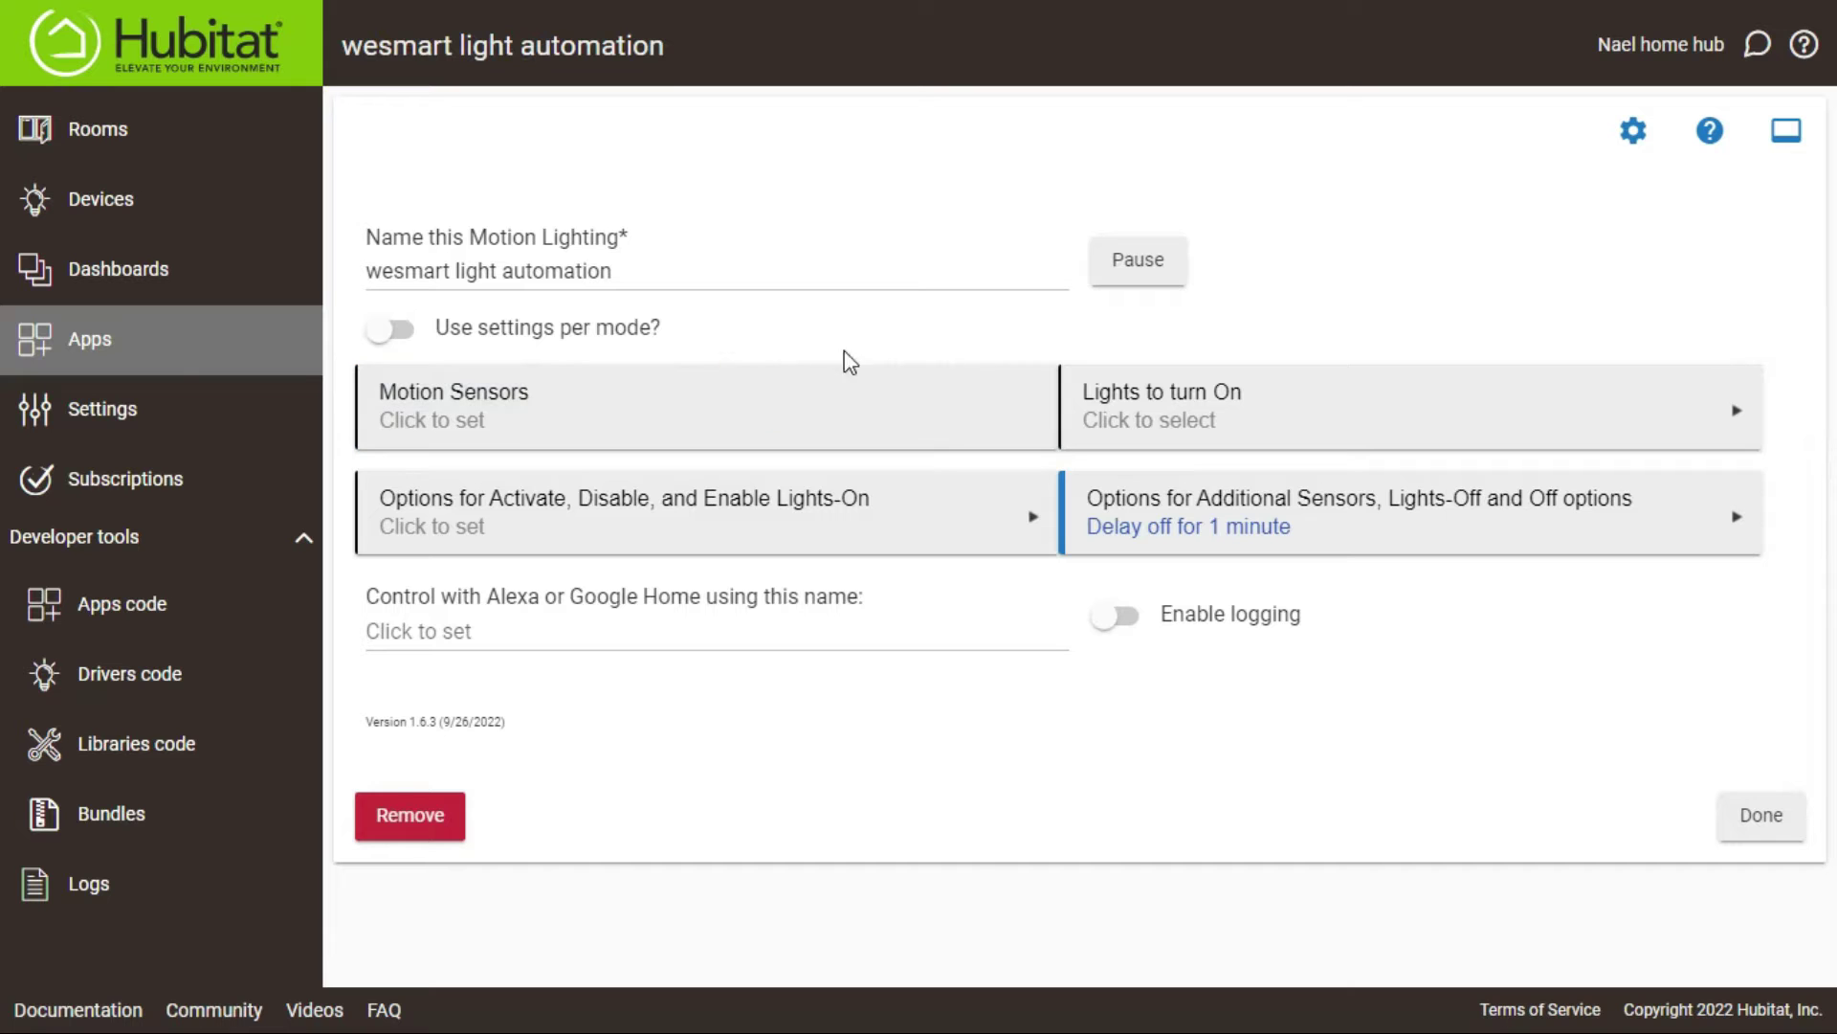
# Step: Select wesmart motion as the motion sensor for the wesmart light automation
pyautogui.click(595, 414)
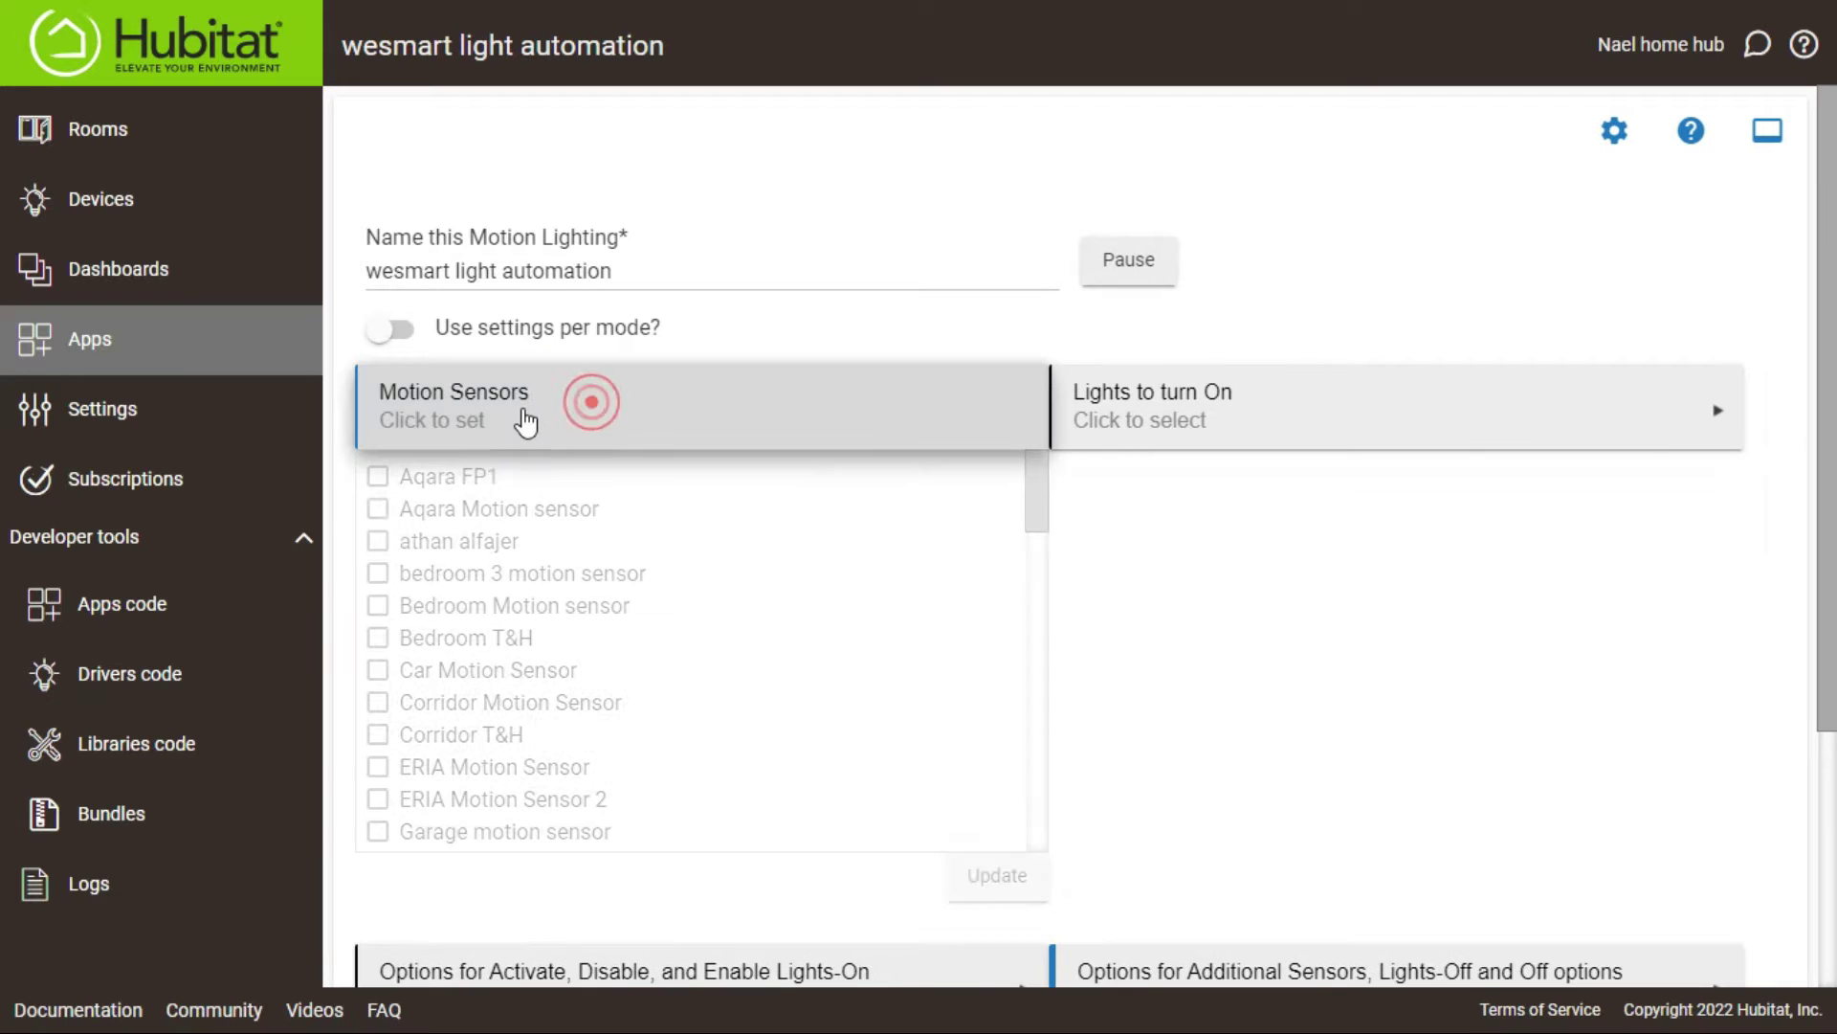
pyautogui.scroll(-10, 574, 529)
pyautogui.scroll(-3, 584, 541)
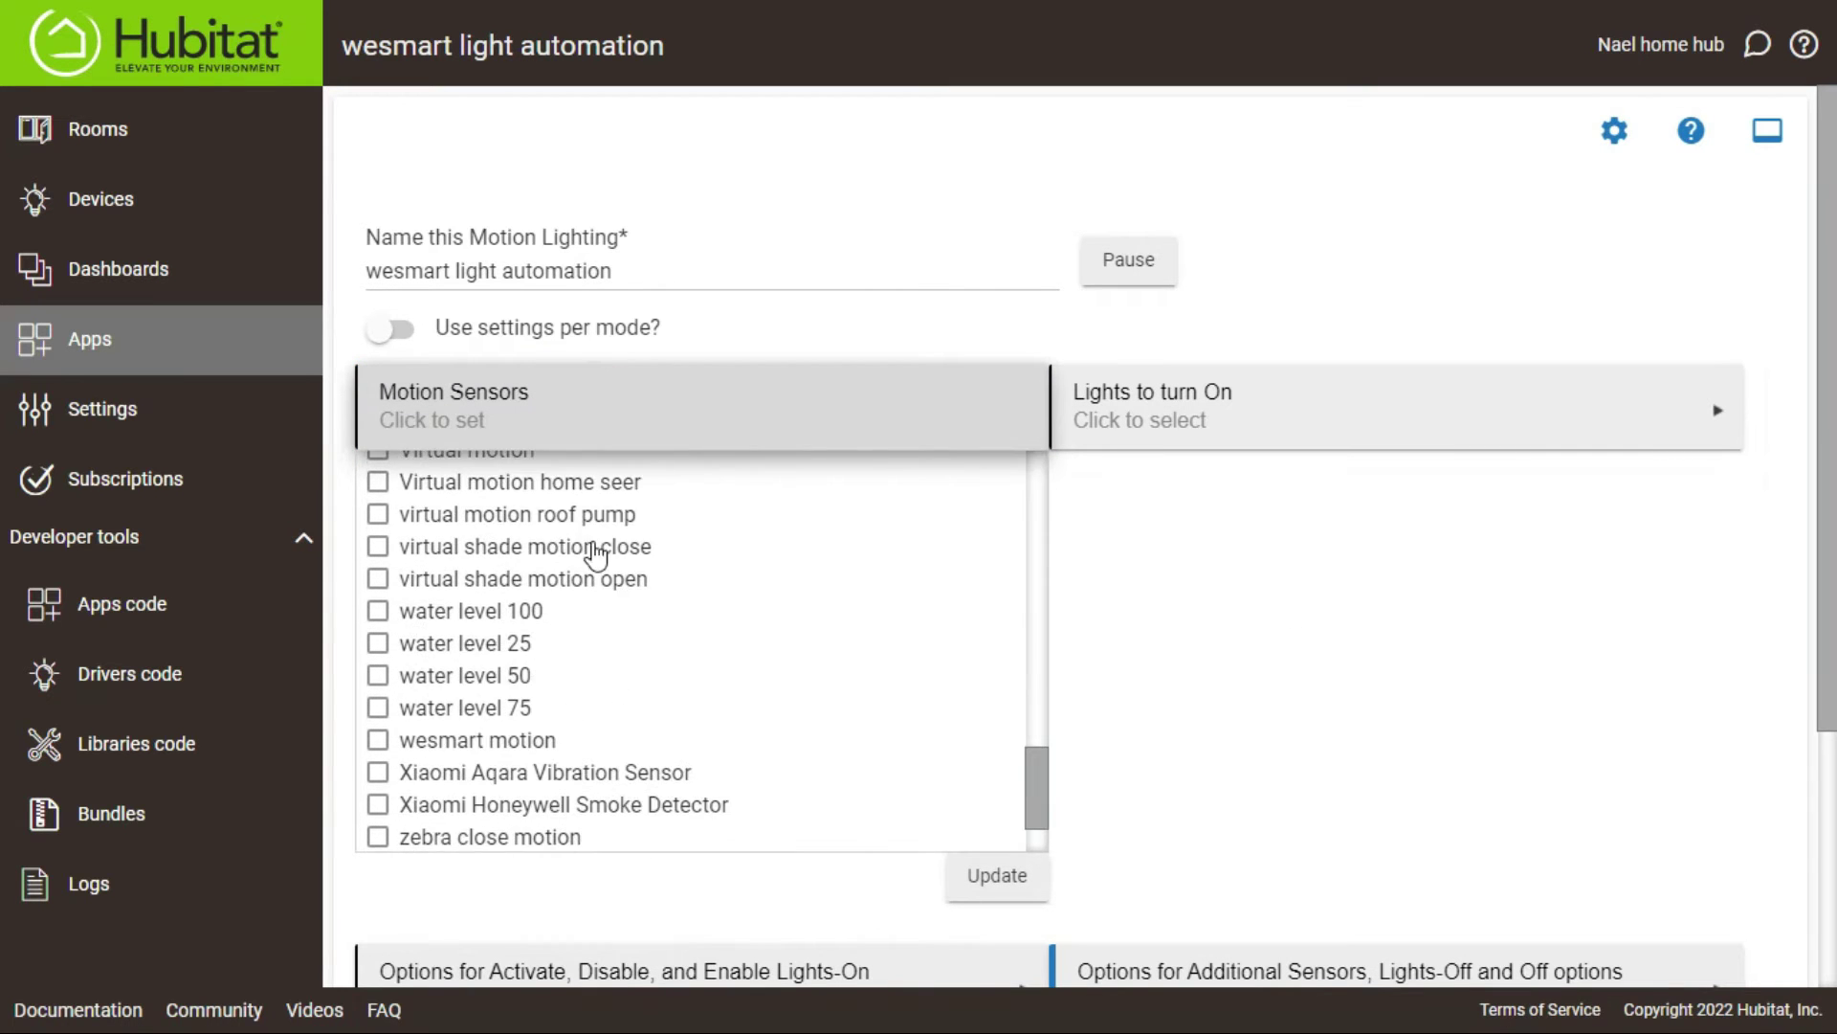
pyautogui.click(536, 636)
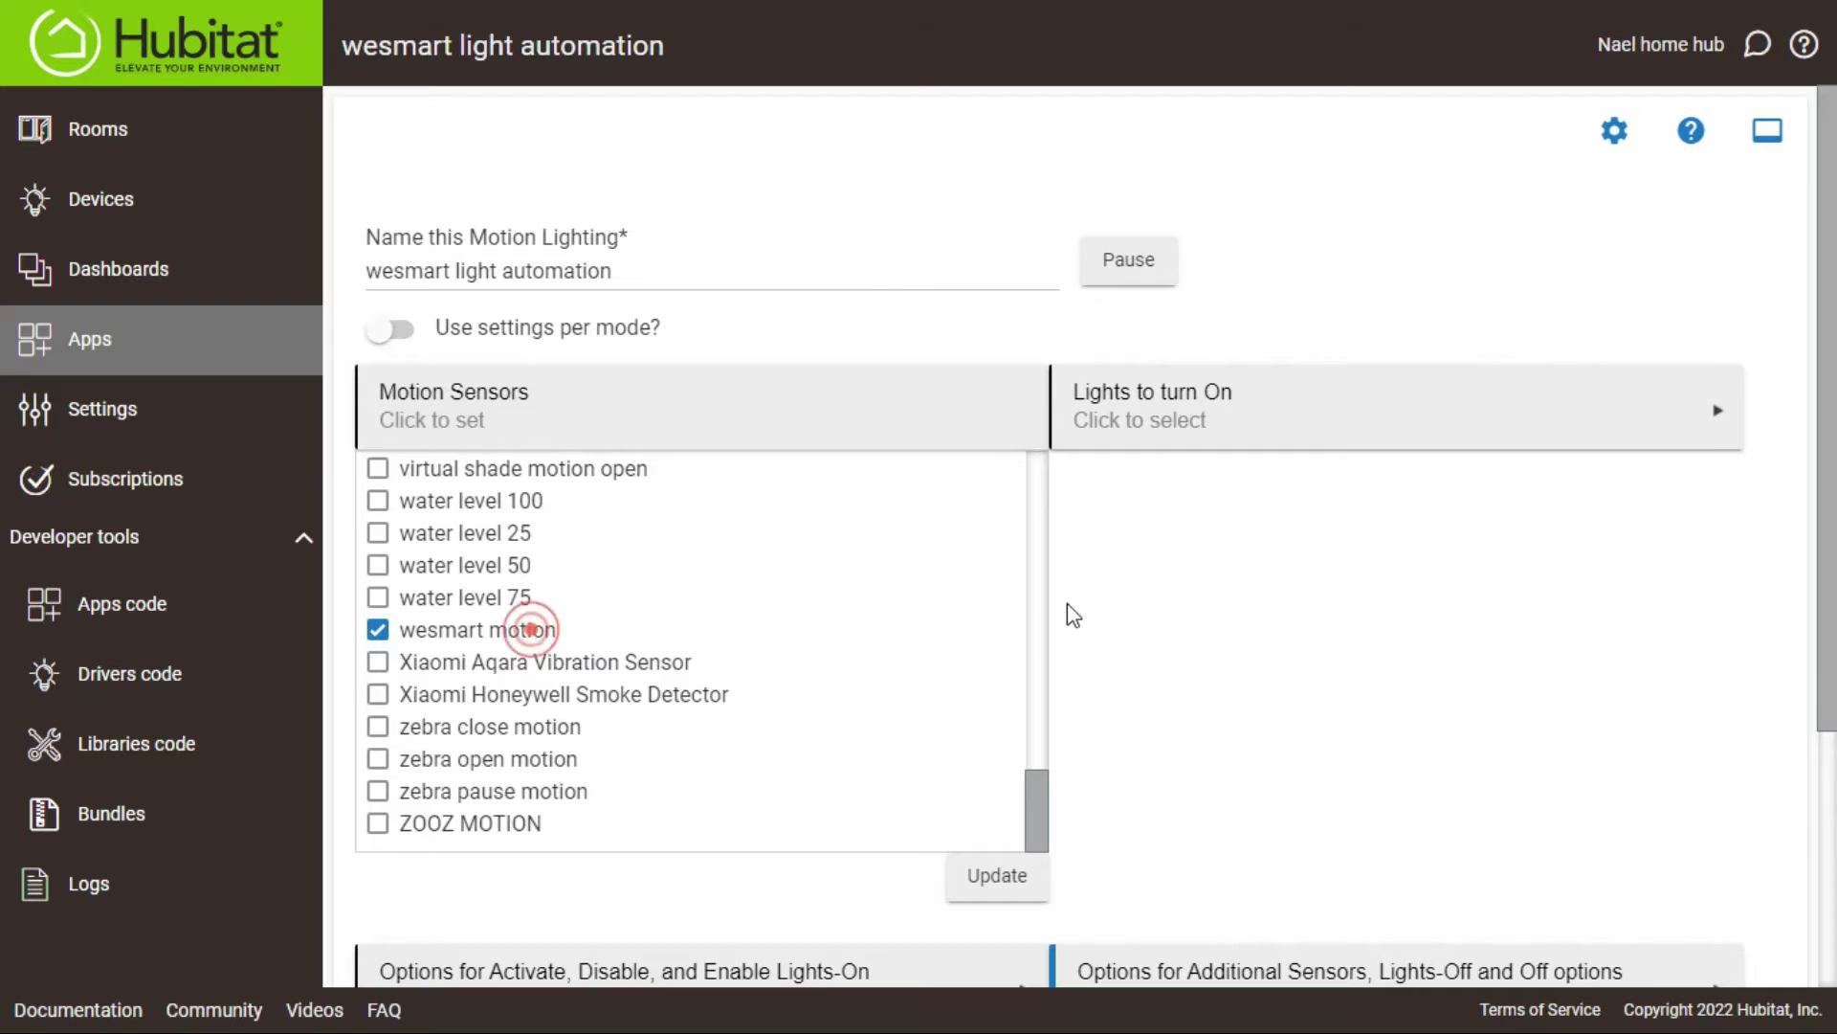
pyautogui.click(1097, 598)
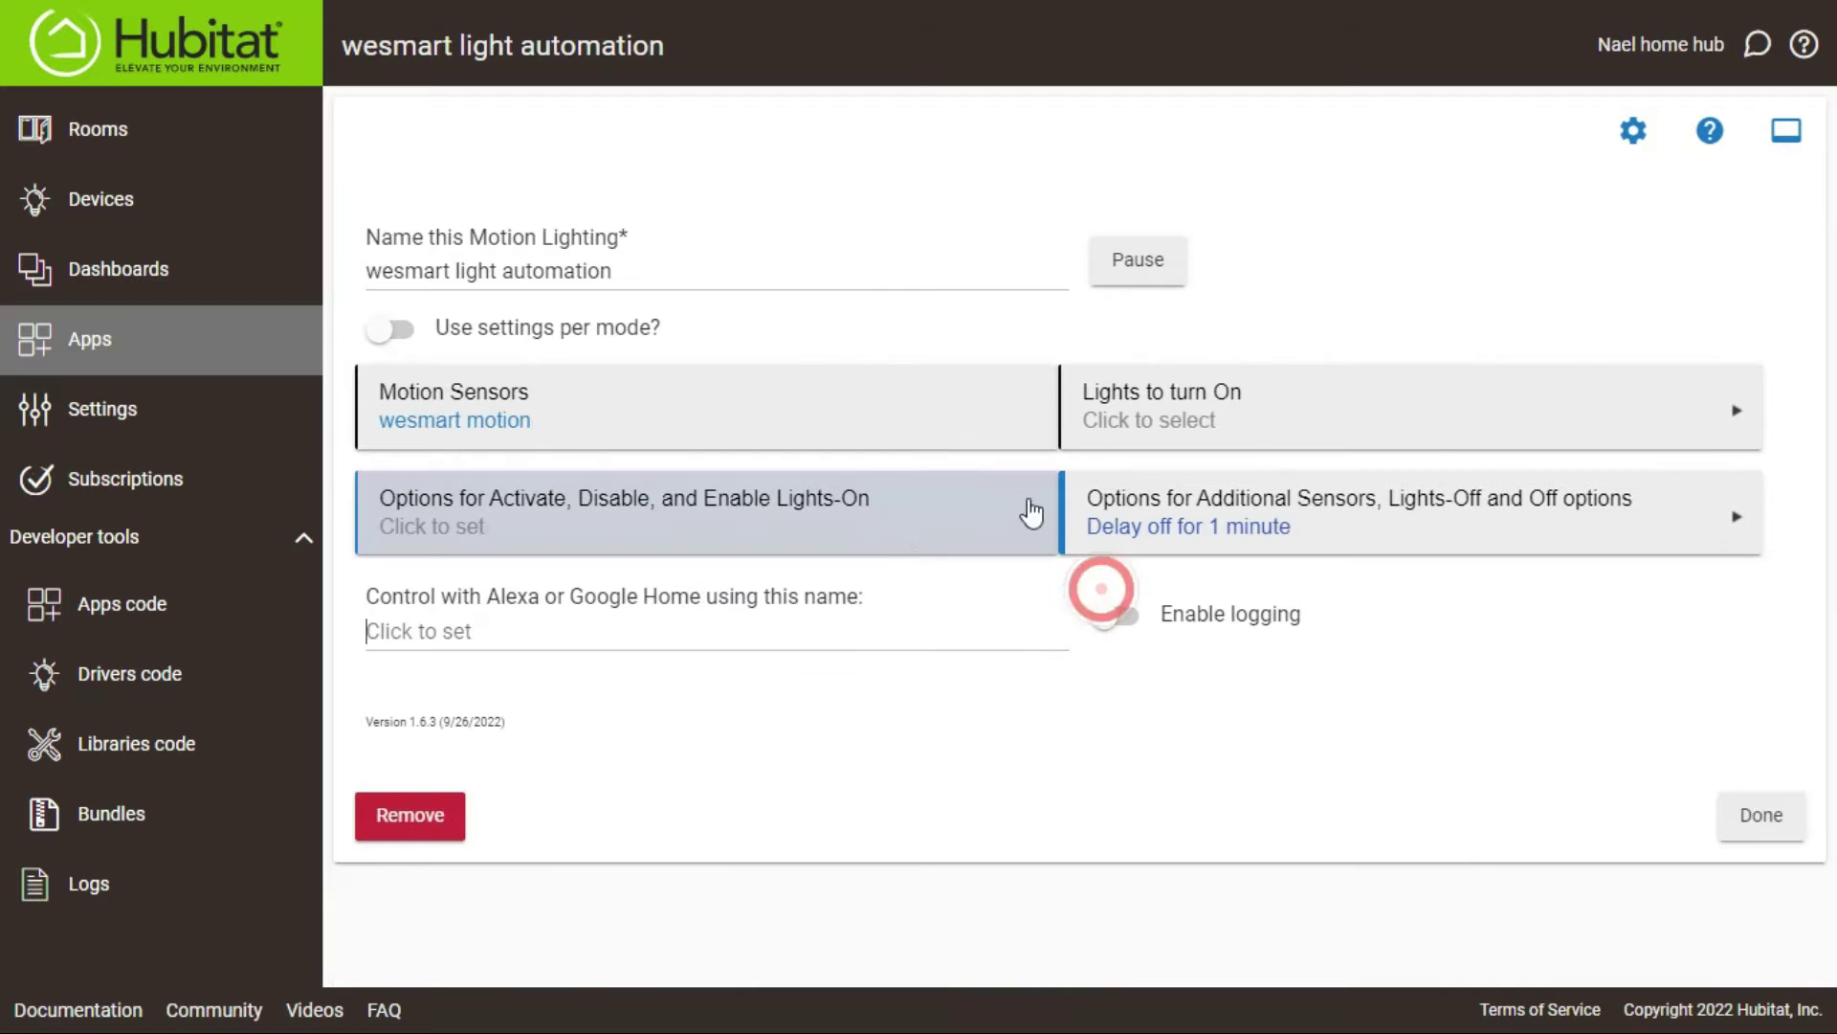
# Step: Choose wesmart light as the switch to turn on and finish the lights selection
pyautogui.click(1180, 433)
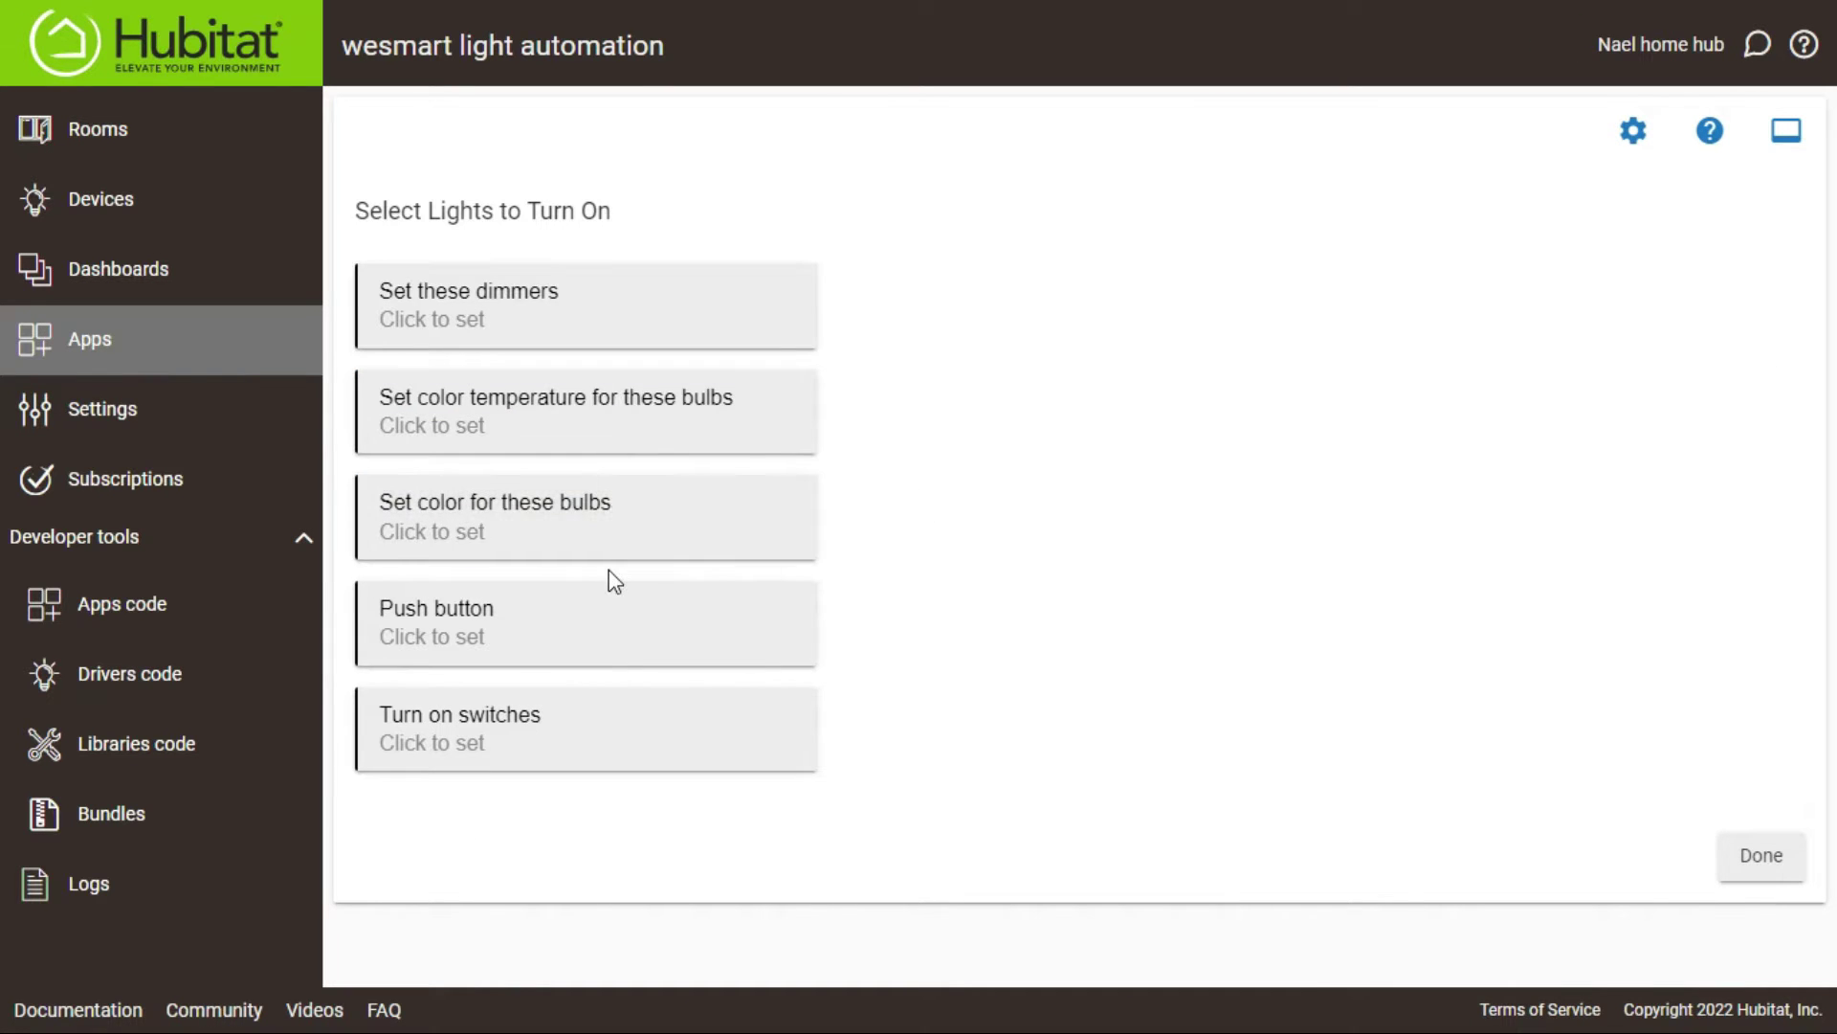
pyautogui.click(565, 743)
pyautogui.scroll(-4, 714, 525)
pyautogui.scroll(-20, 702, 508)
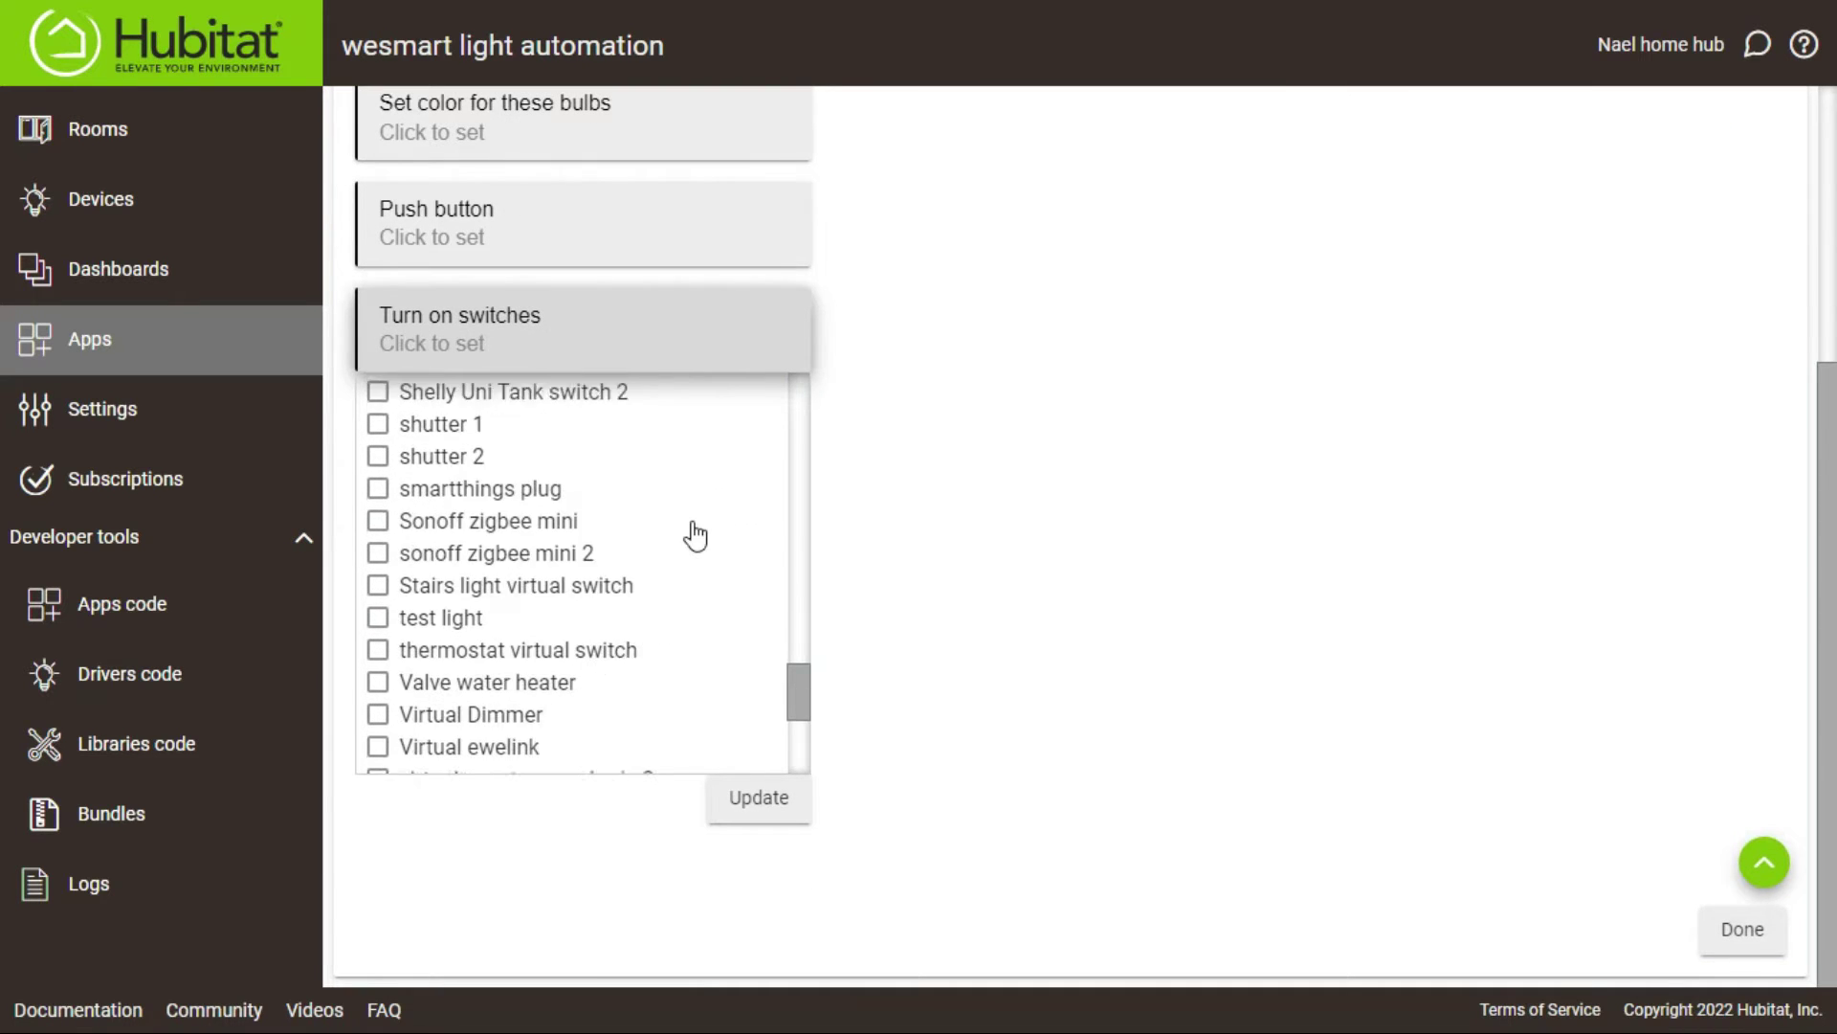
pyautogui.scroll(-2, 696, 536)
pyautogui.scroll(-4, 696, 536)
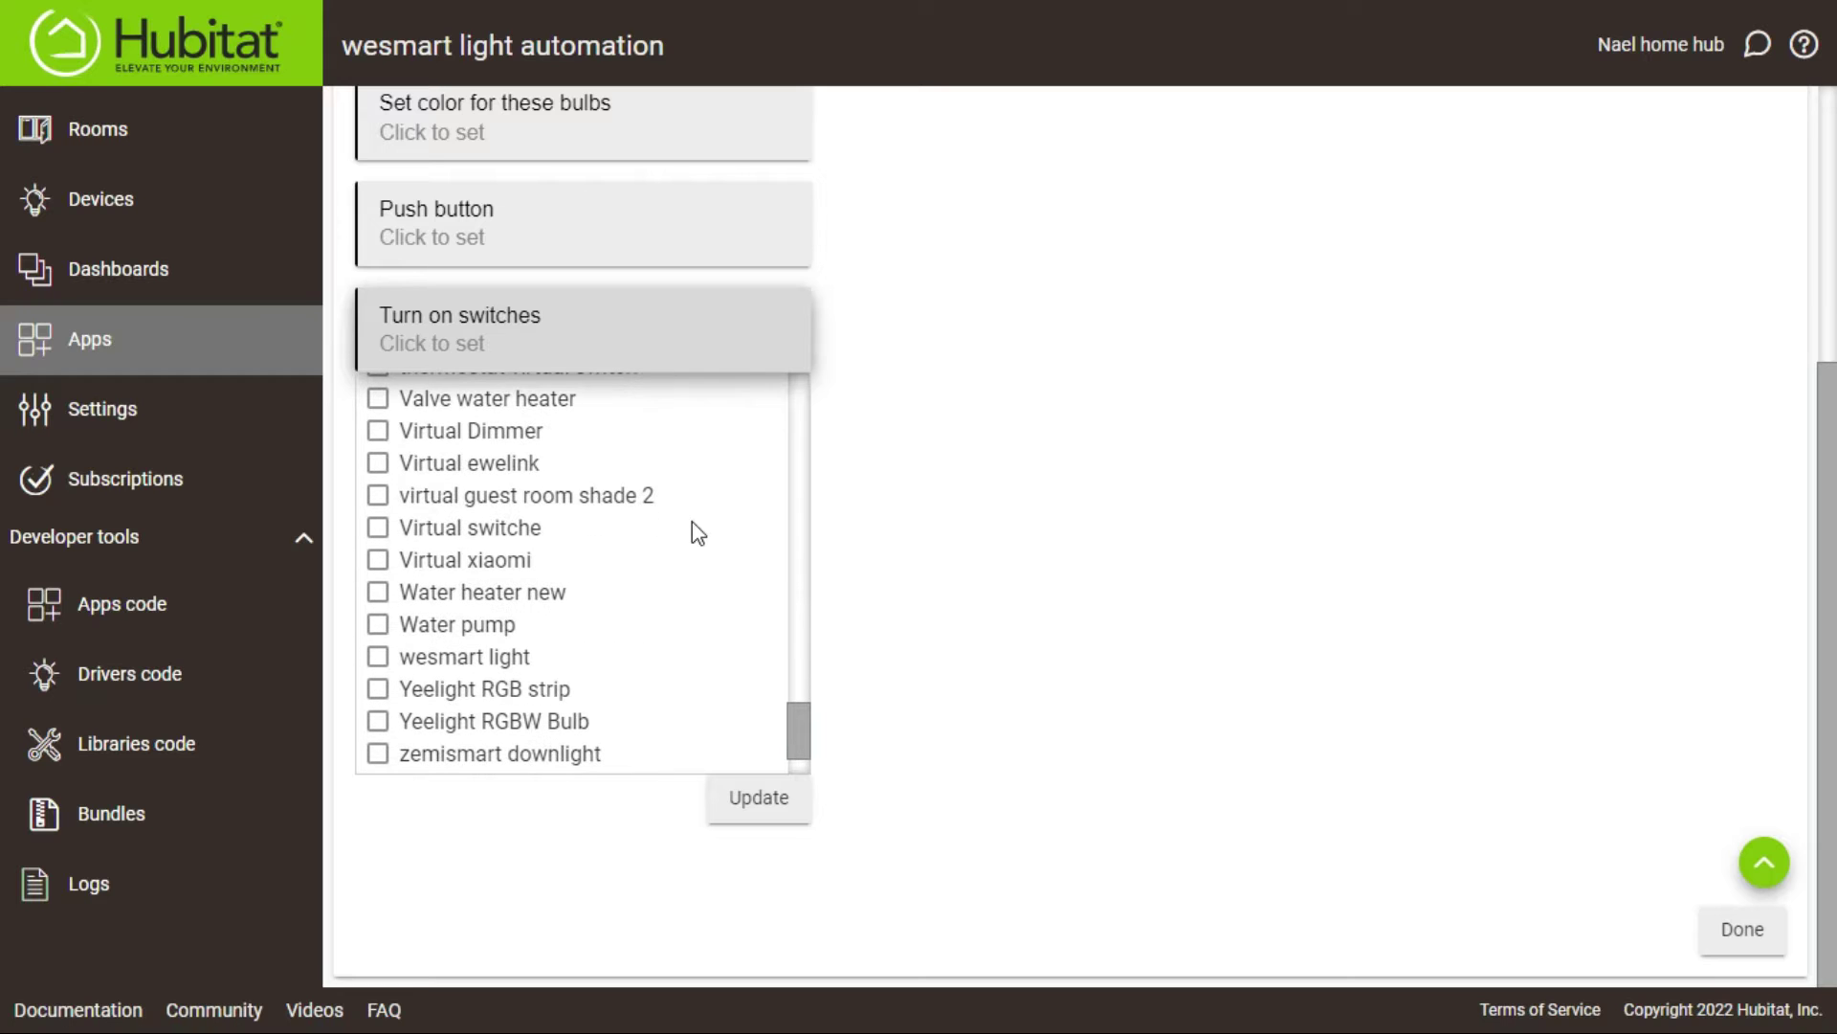
pyautogui.click(457, 661)
pyautogui.click(870, 615)
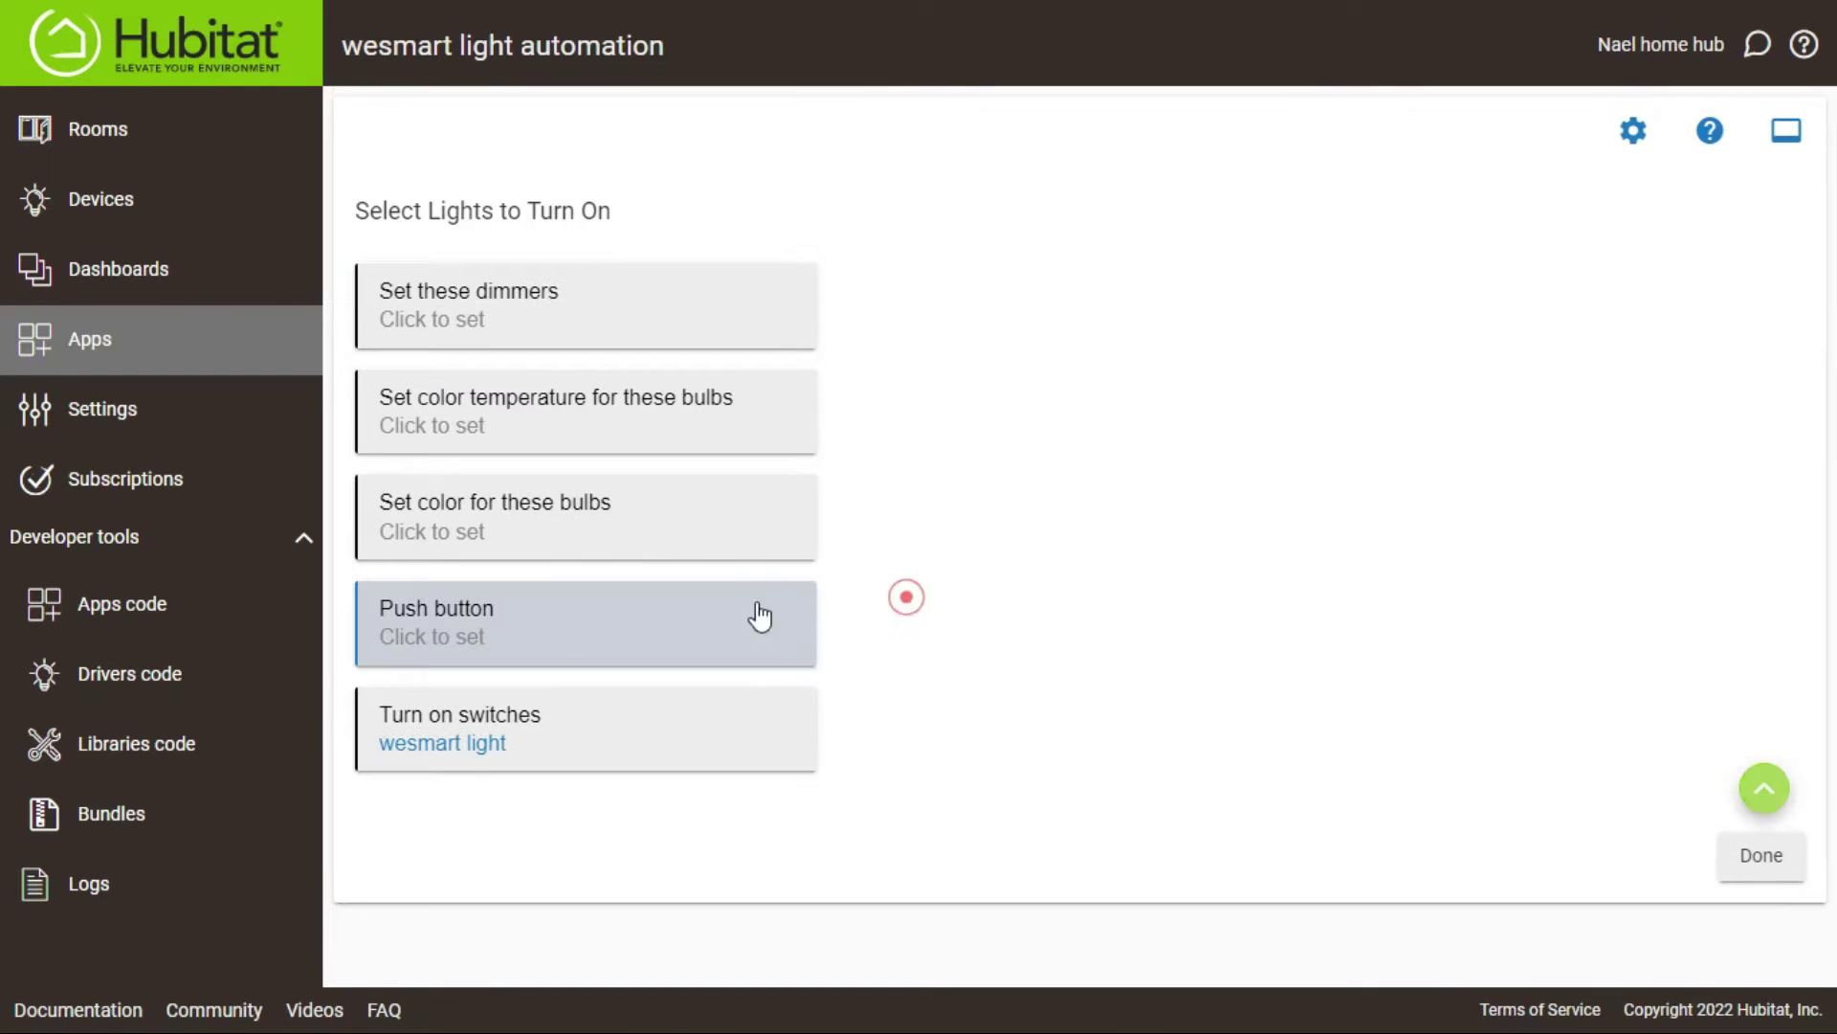
pyautogui.click(1754, 866)
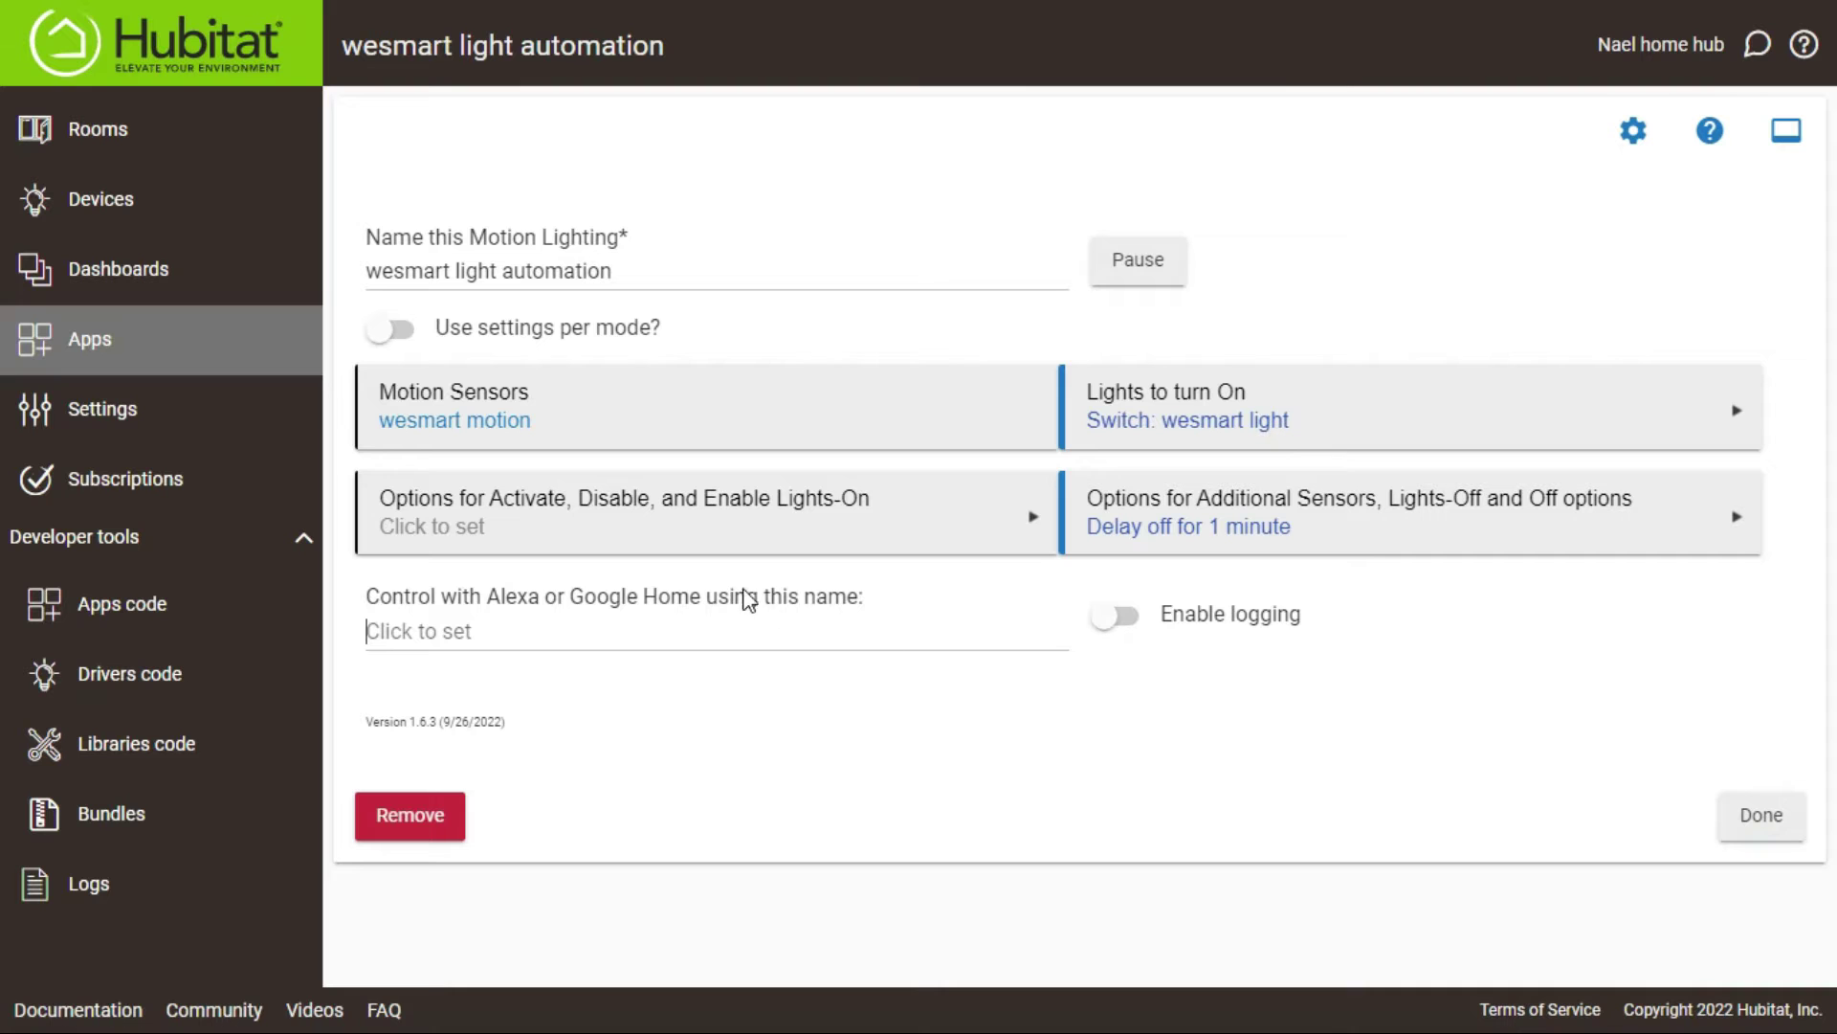
# Step: In the activation options, set wesmart door sensor as the contact sensor that turns on the lights when open
pyautogui.click(667, 536)
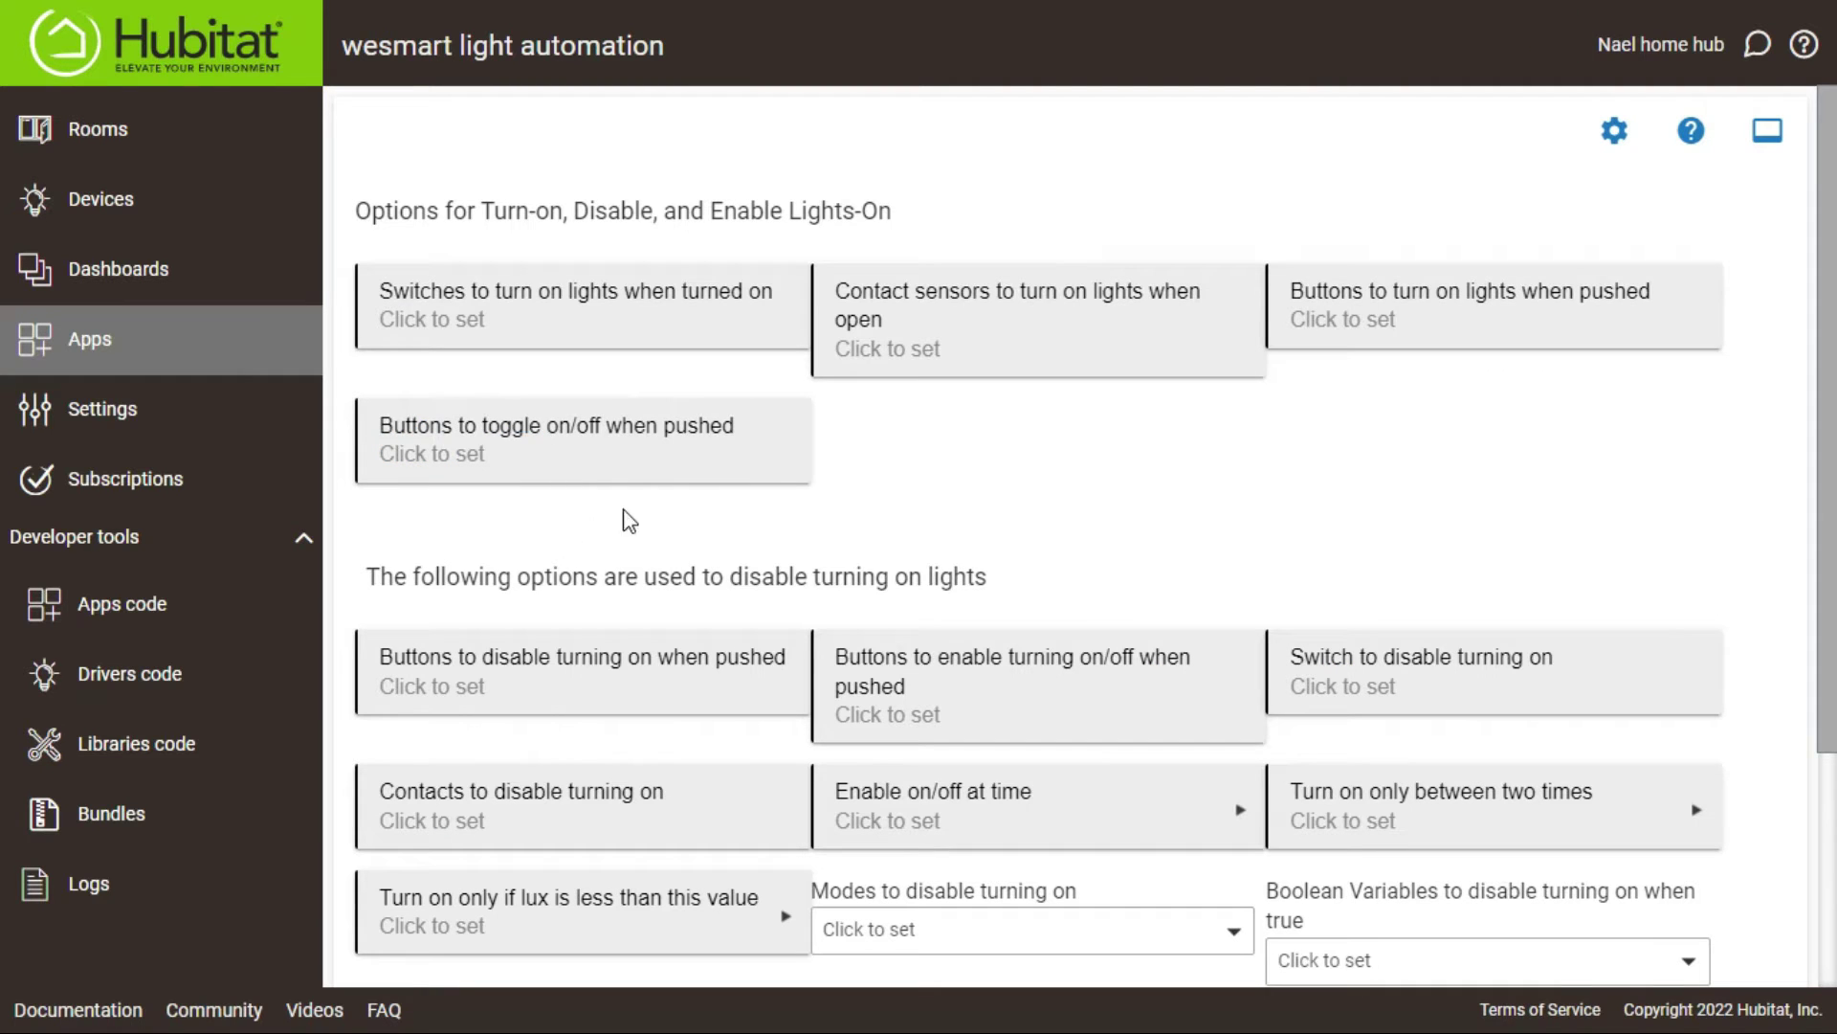
pyautogui.click(927, 347)
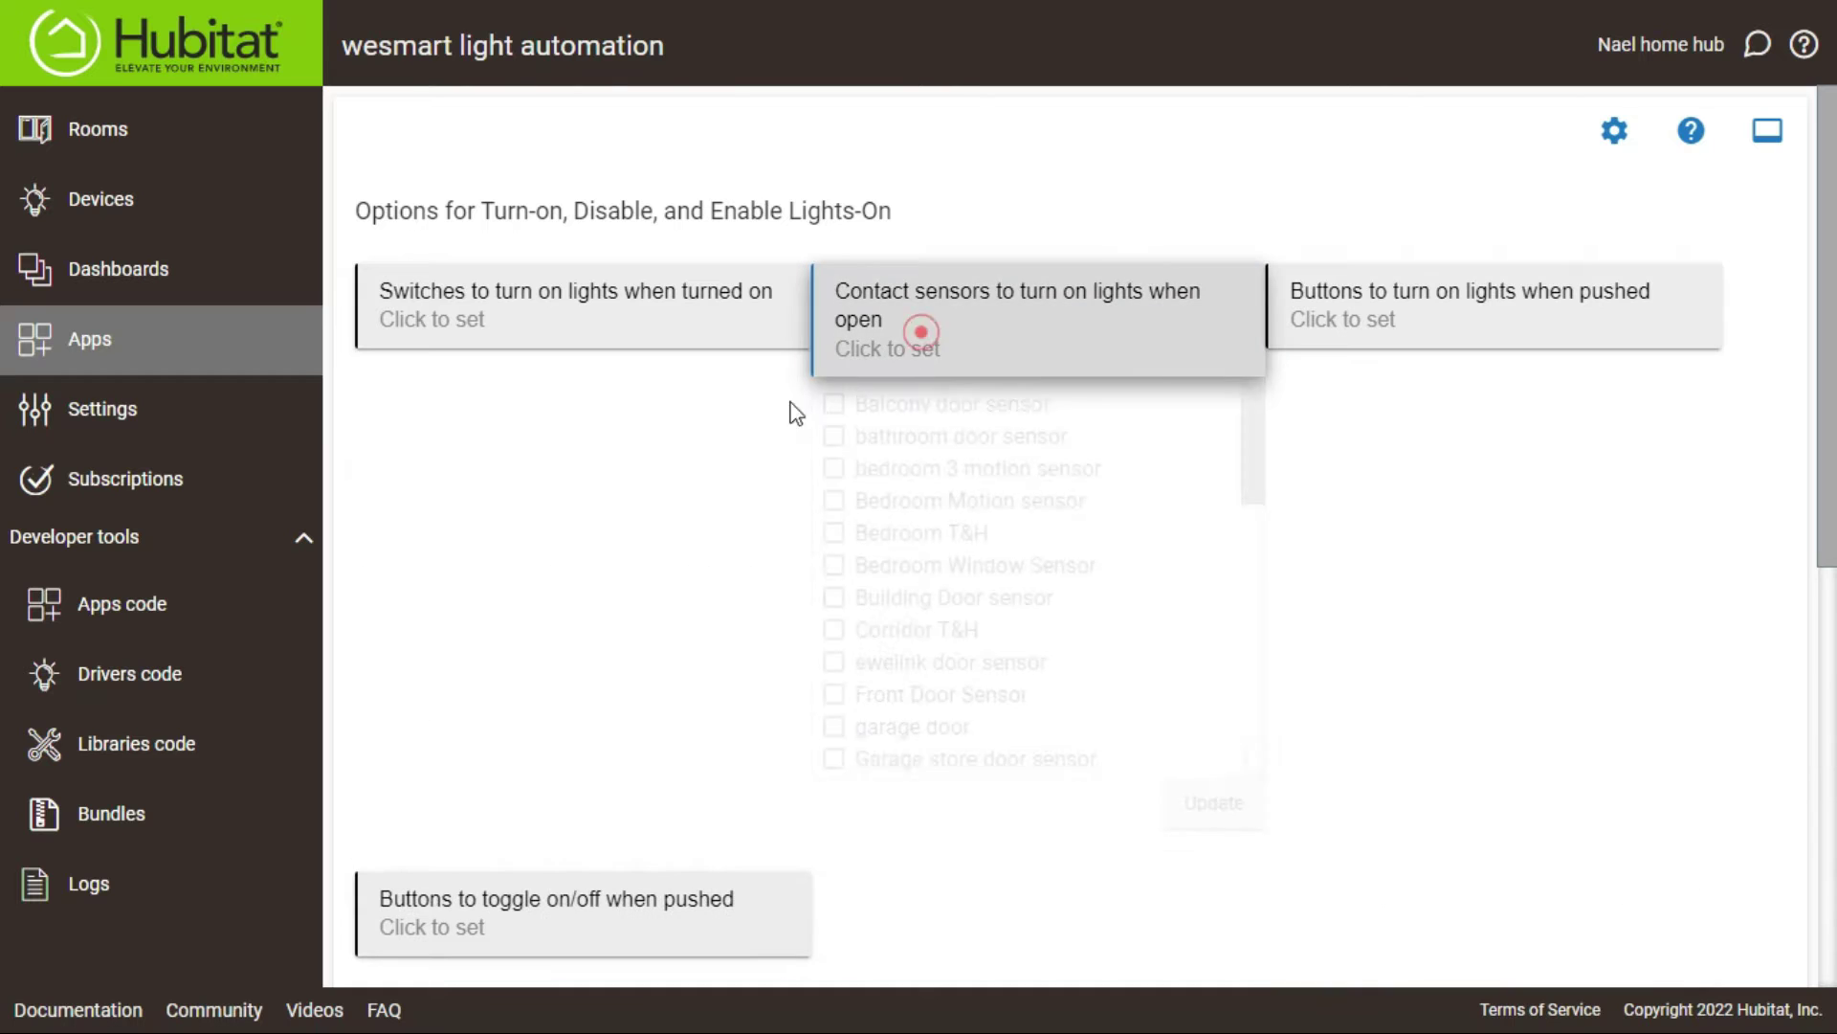
pyautogui.scroll(-8, 986, 574)
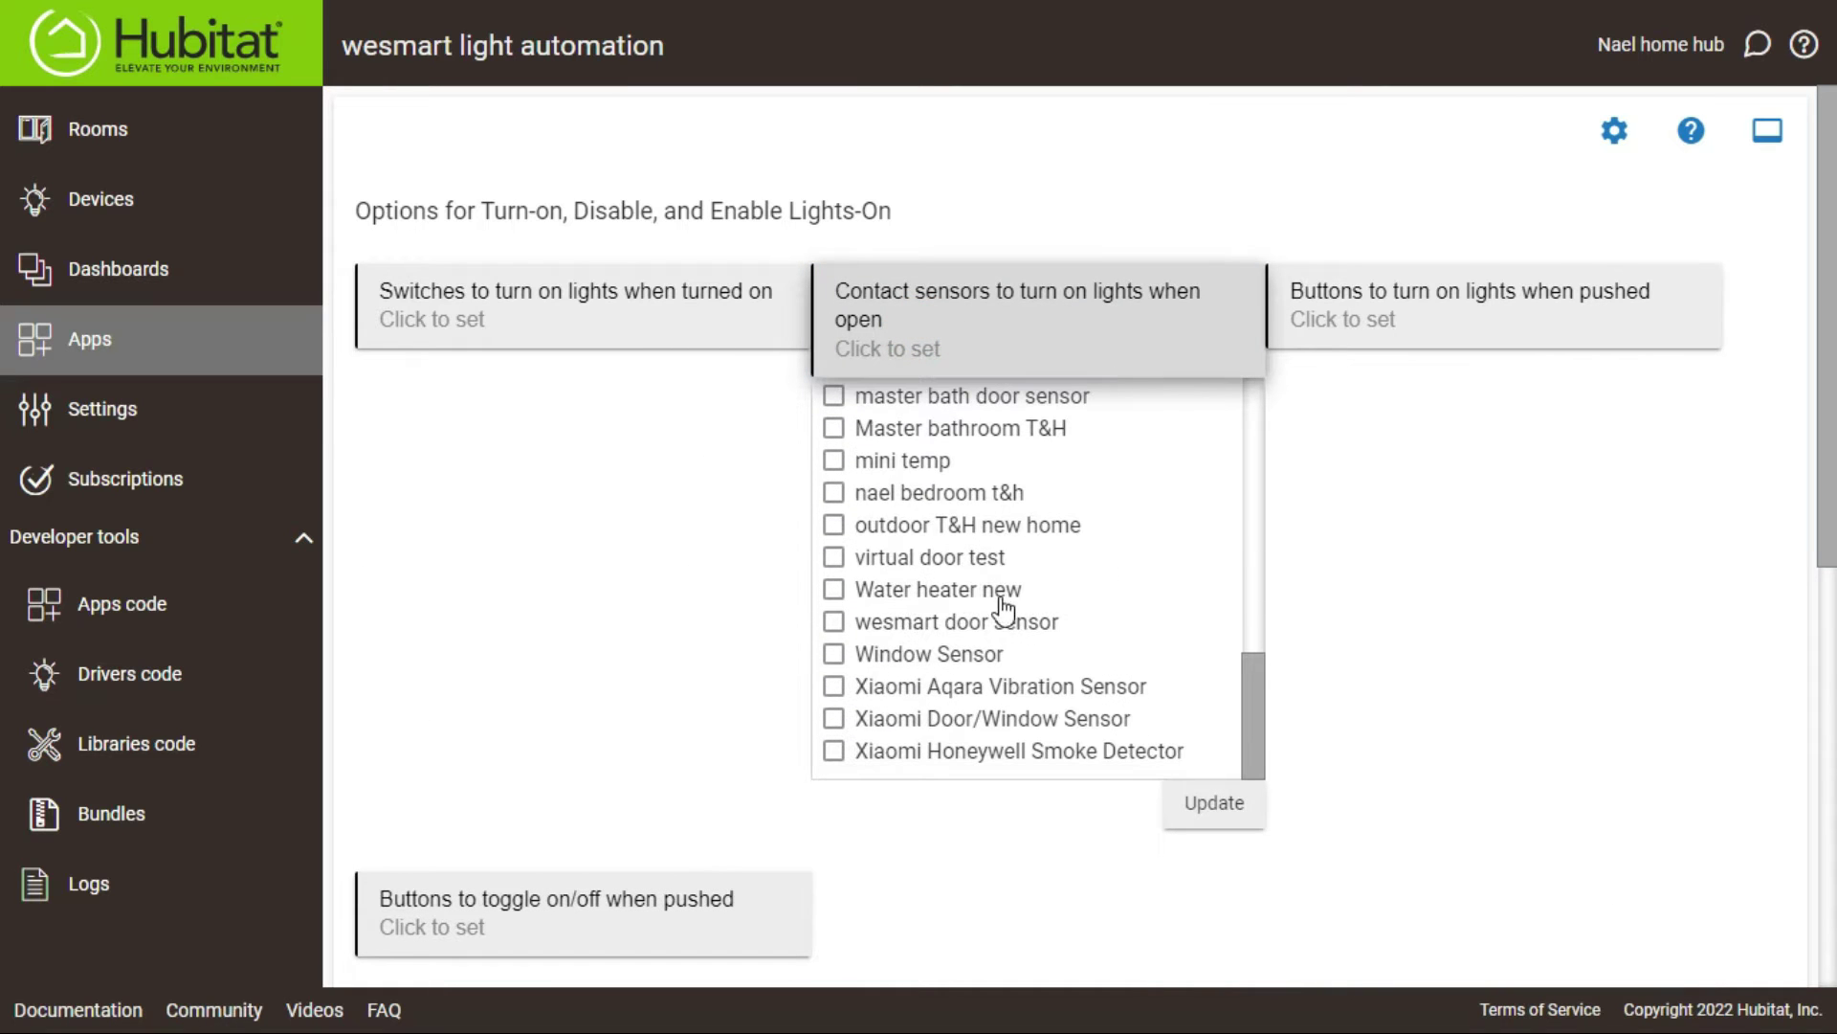
pyautogui.click(957, 623)
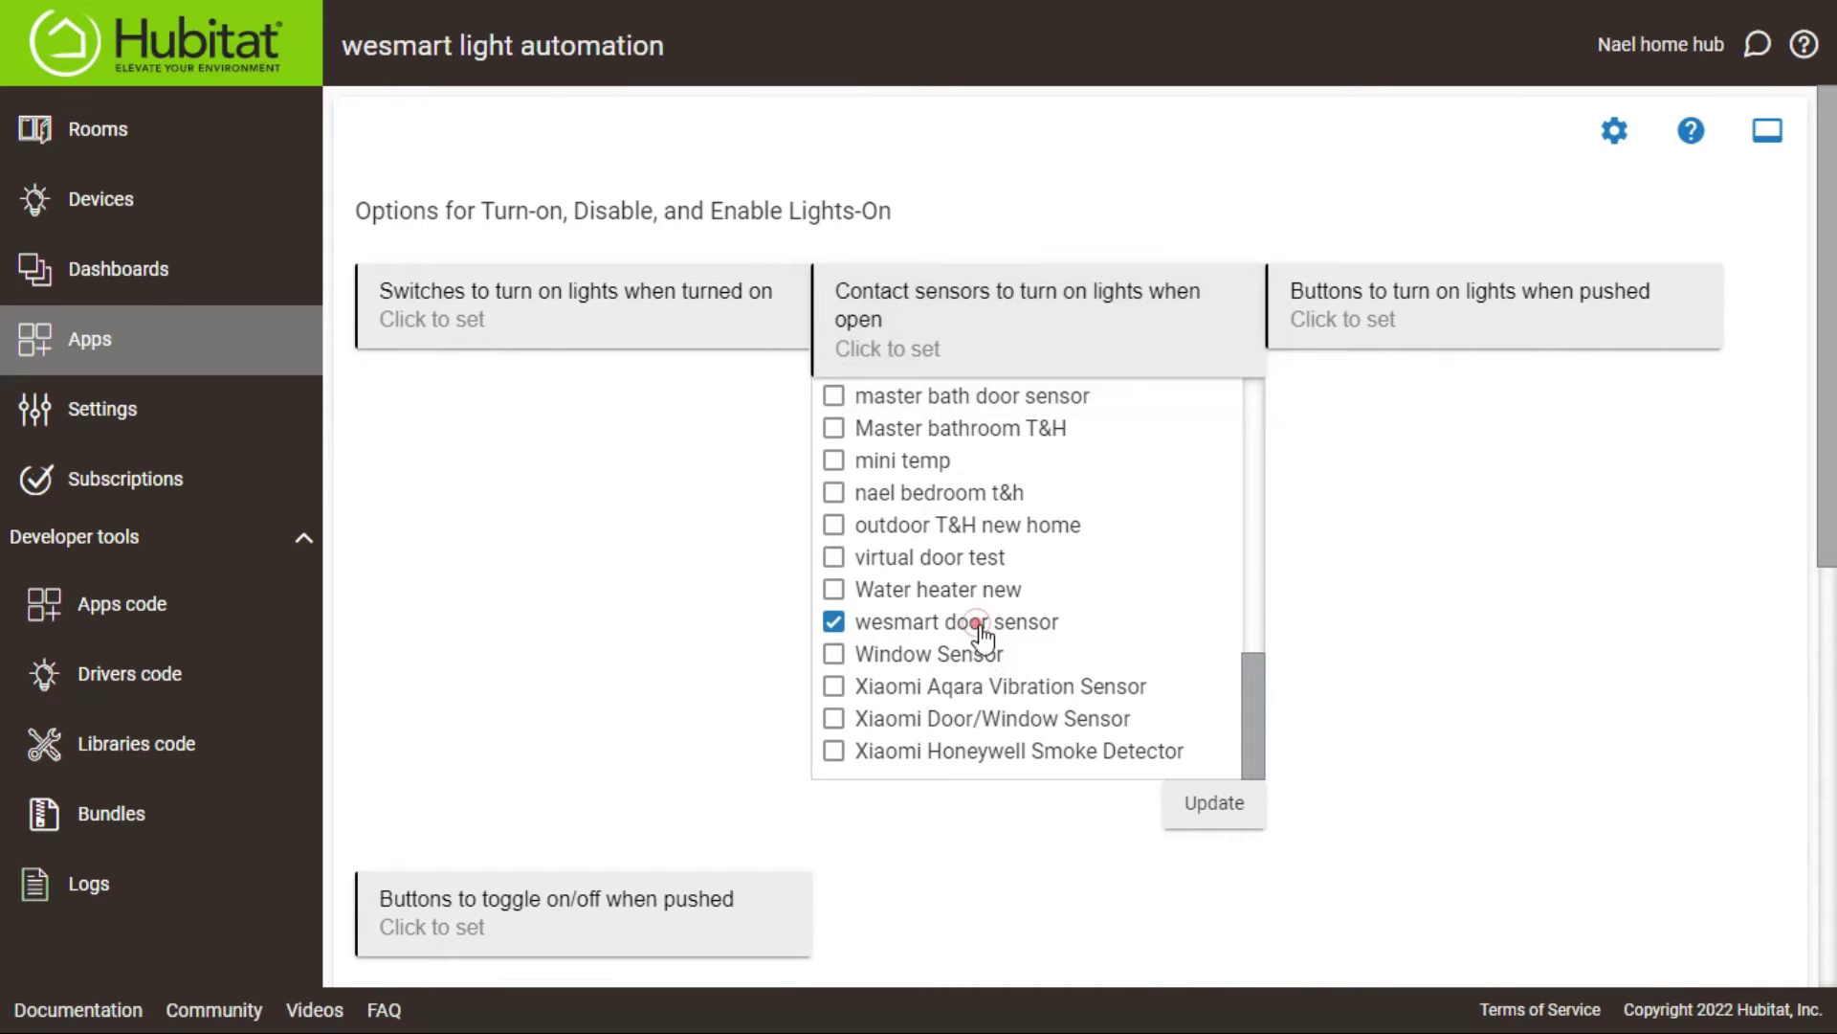
pyautogui.click(1331, 594)
pyautogui.scroll(-4, 1091, 632)
pyautogui.click(1740, 931)
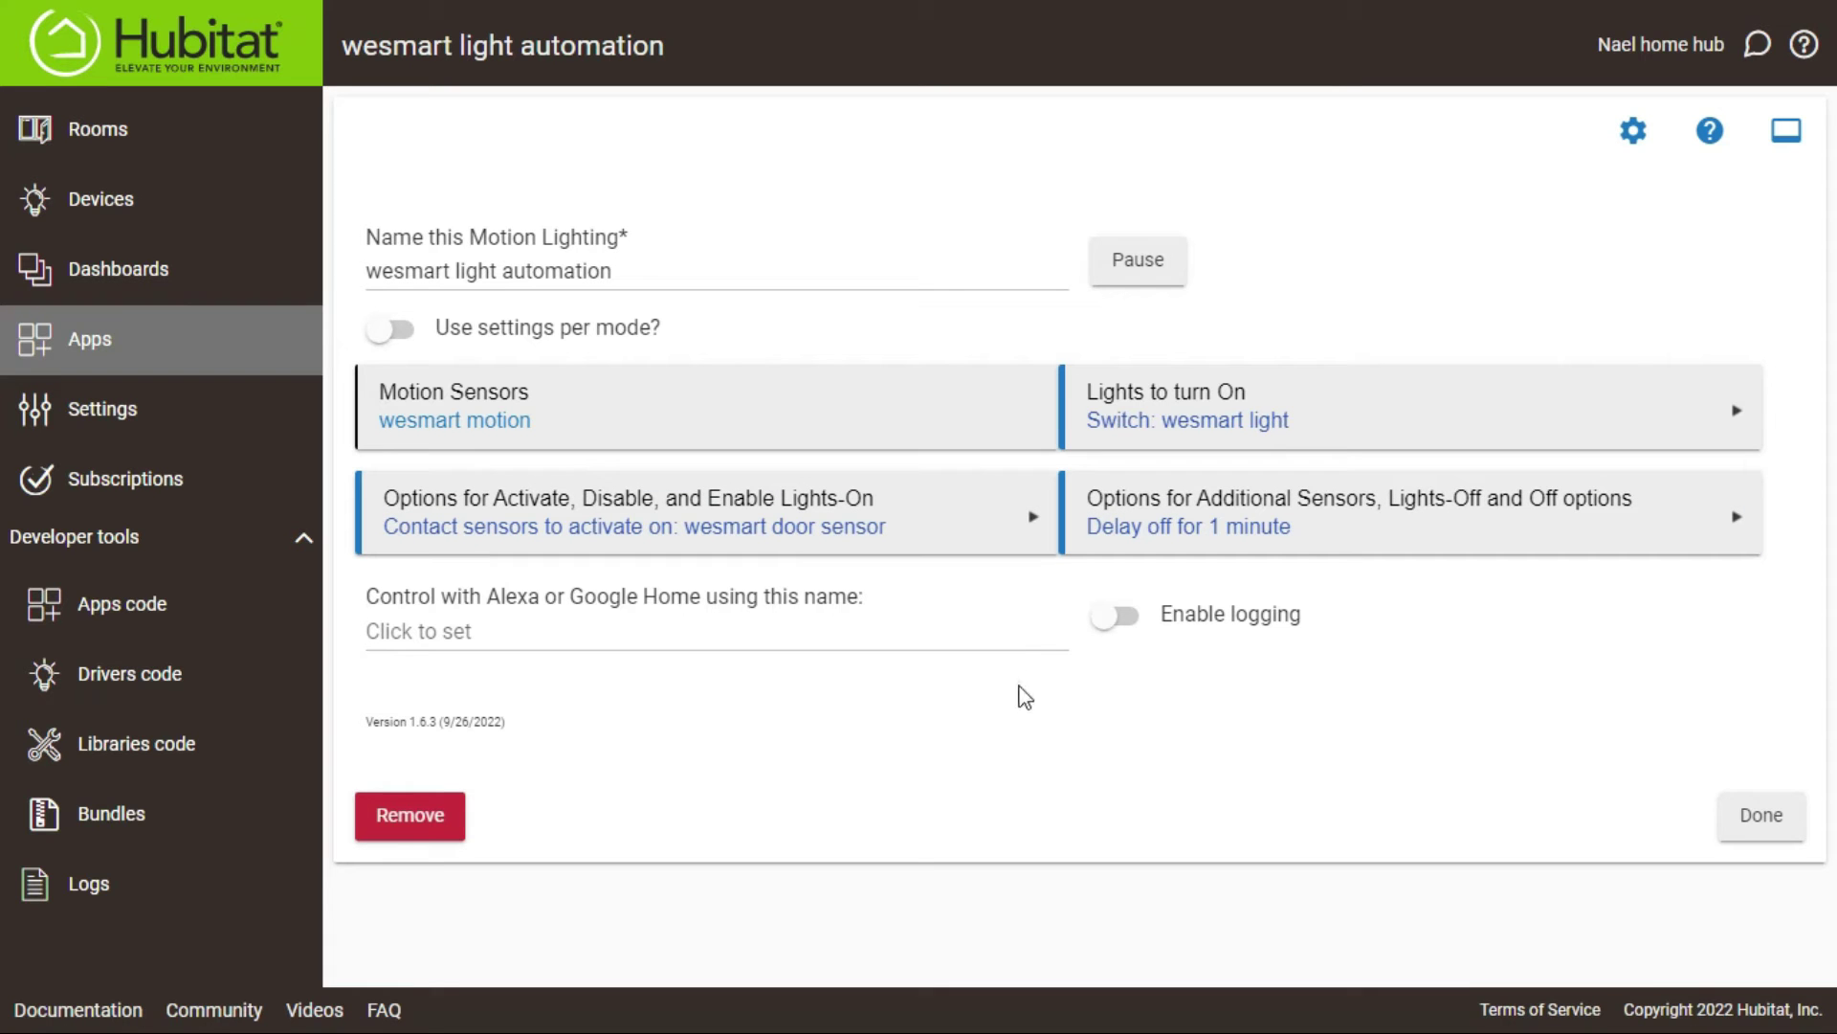
# Step: Enable logging for the automation, save it and return to the list of installed apps
pyautogui.click(1113, 617)
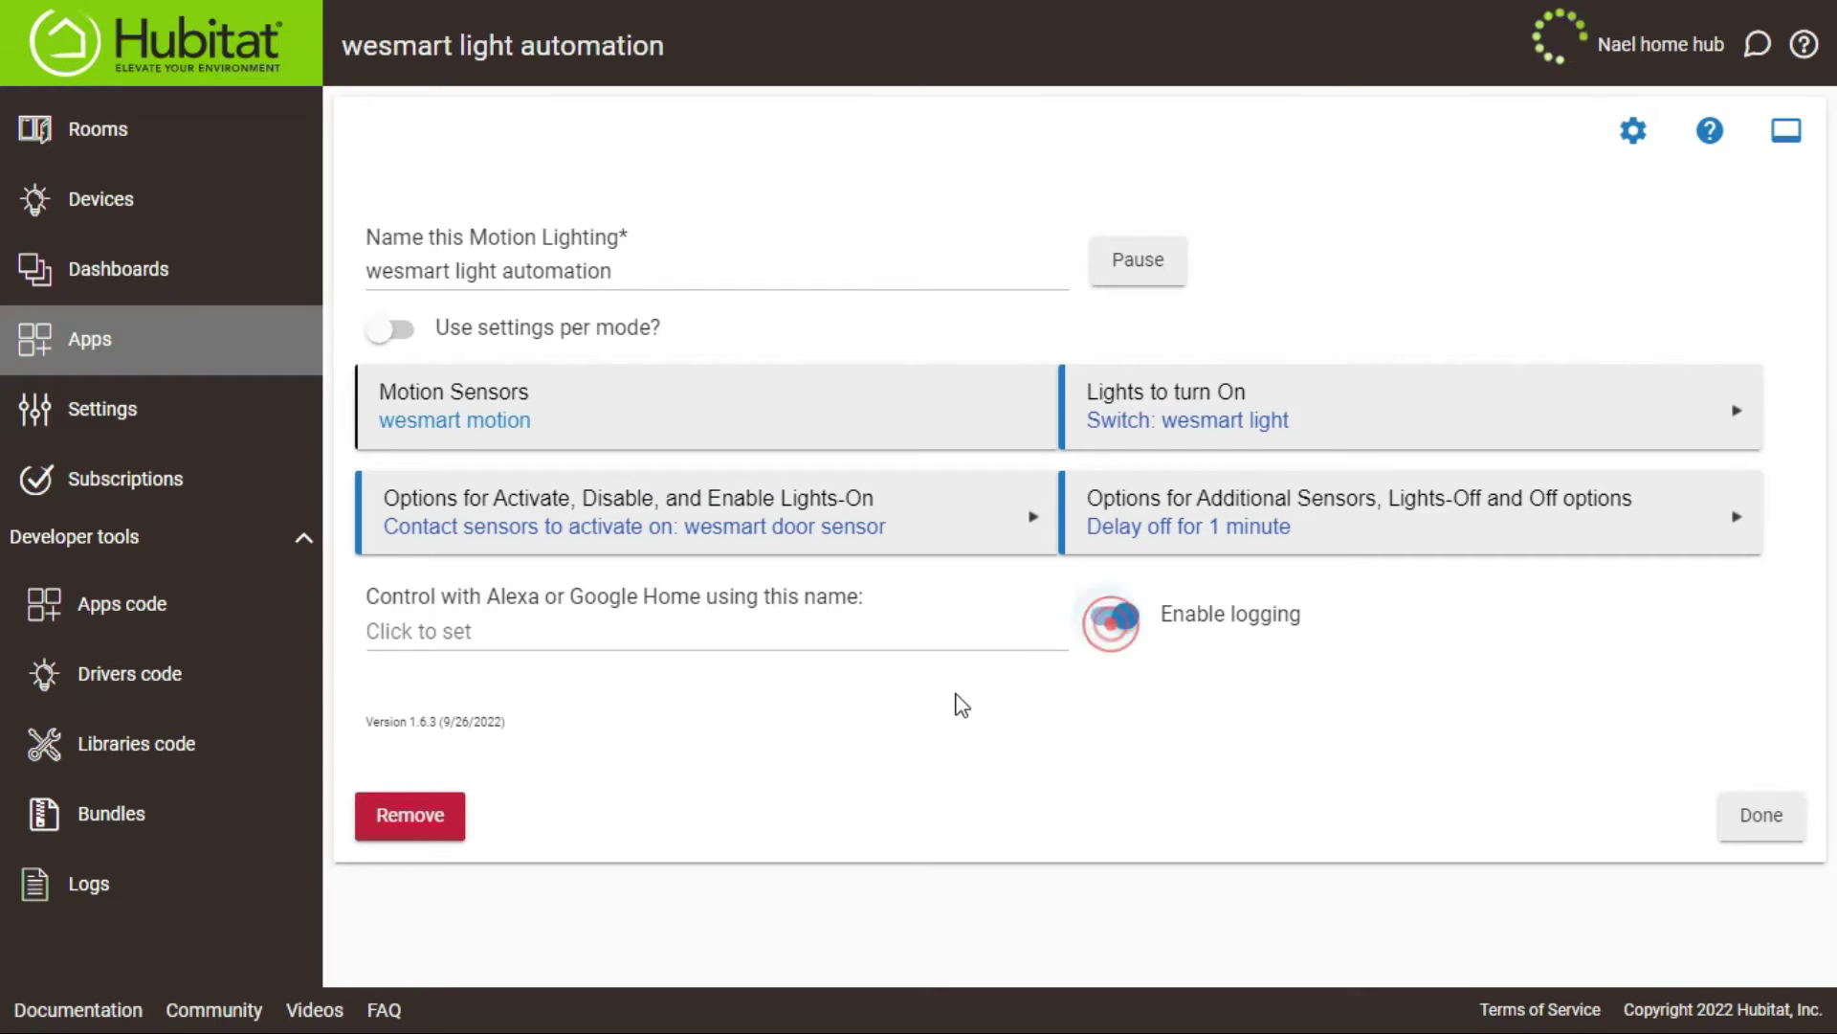
pyautogui.click(1751, 823)
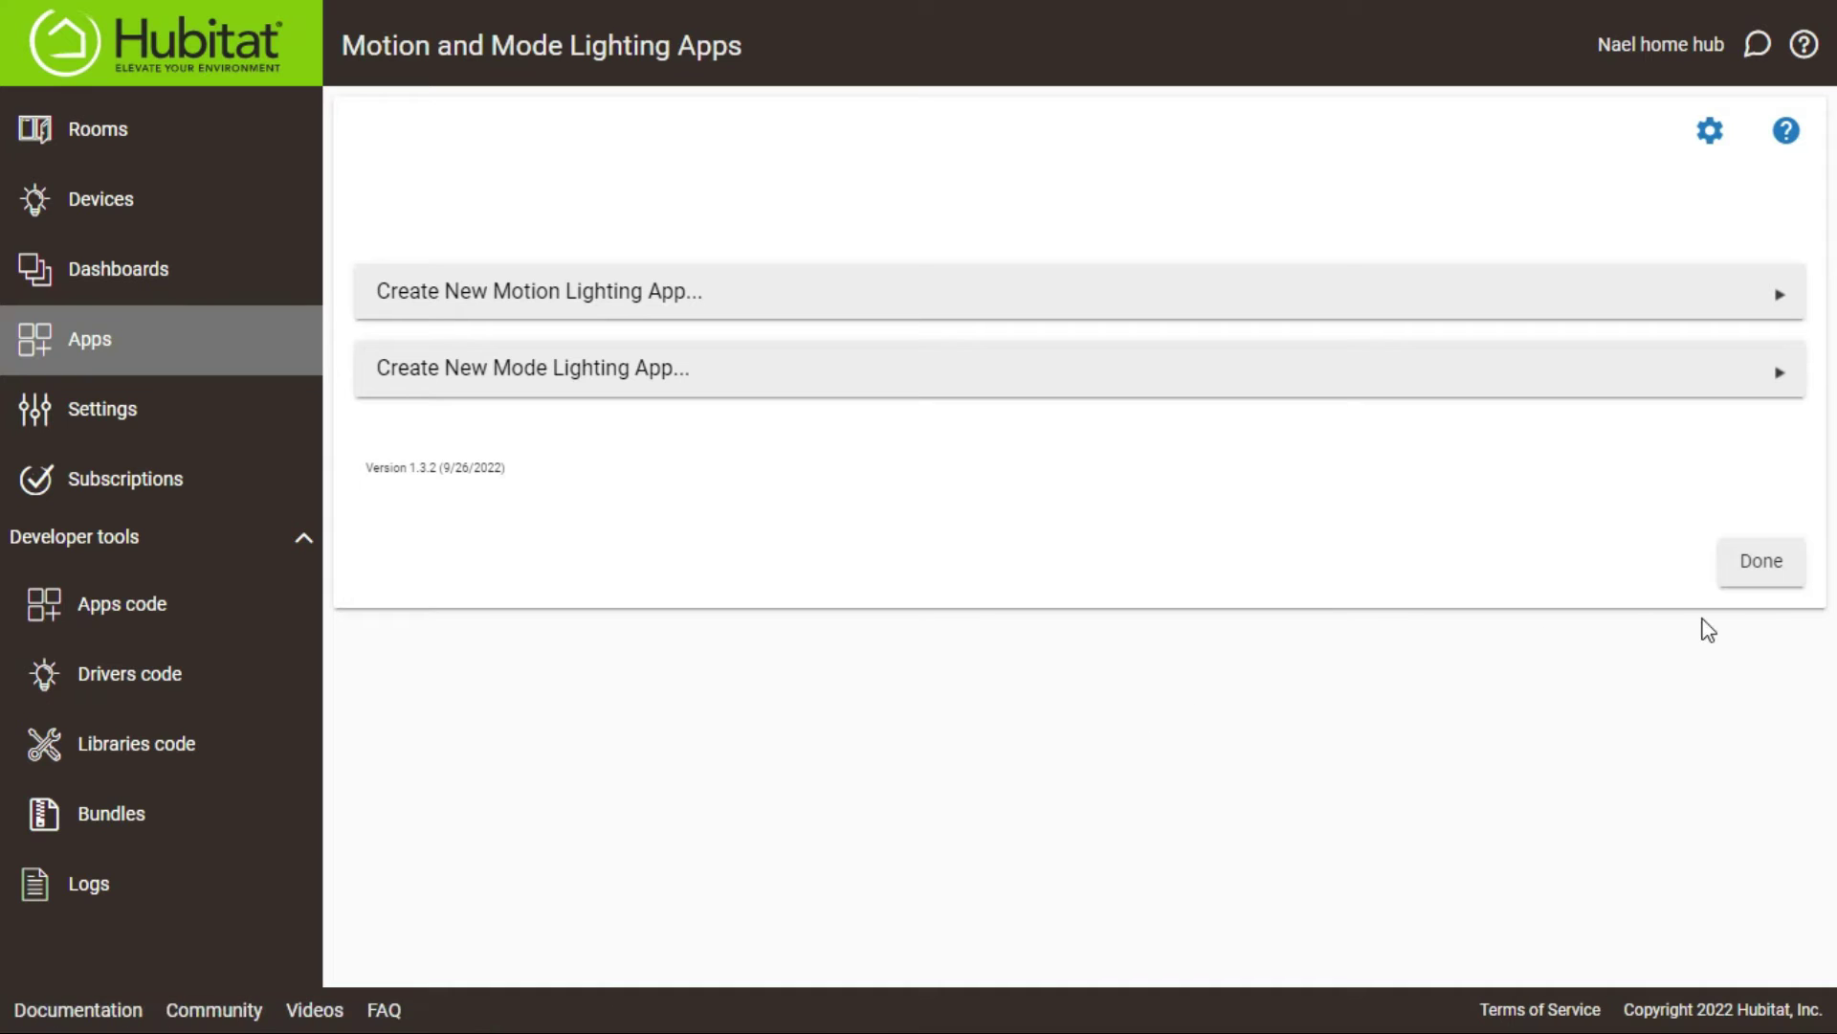
pyautogui.click(1743, 580)
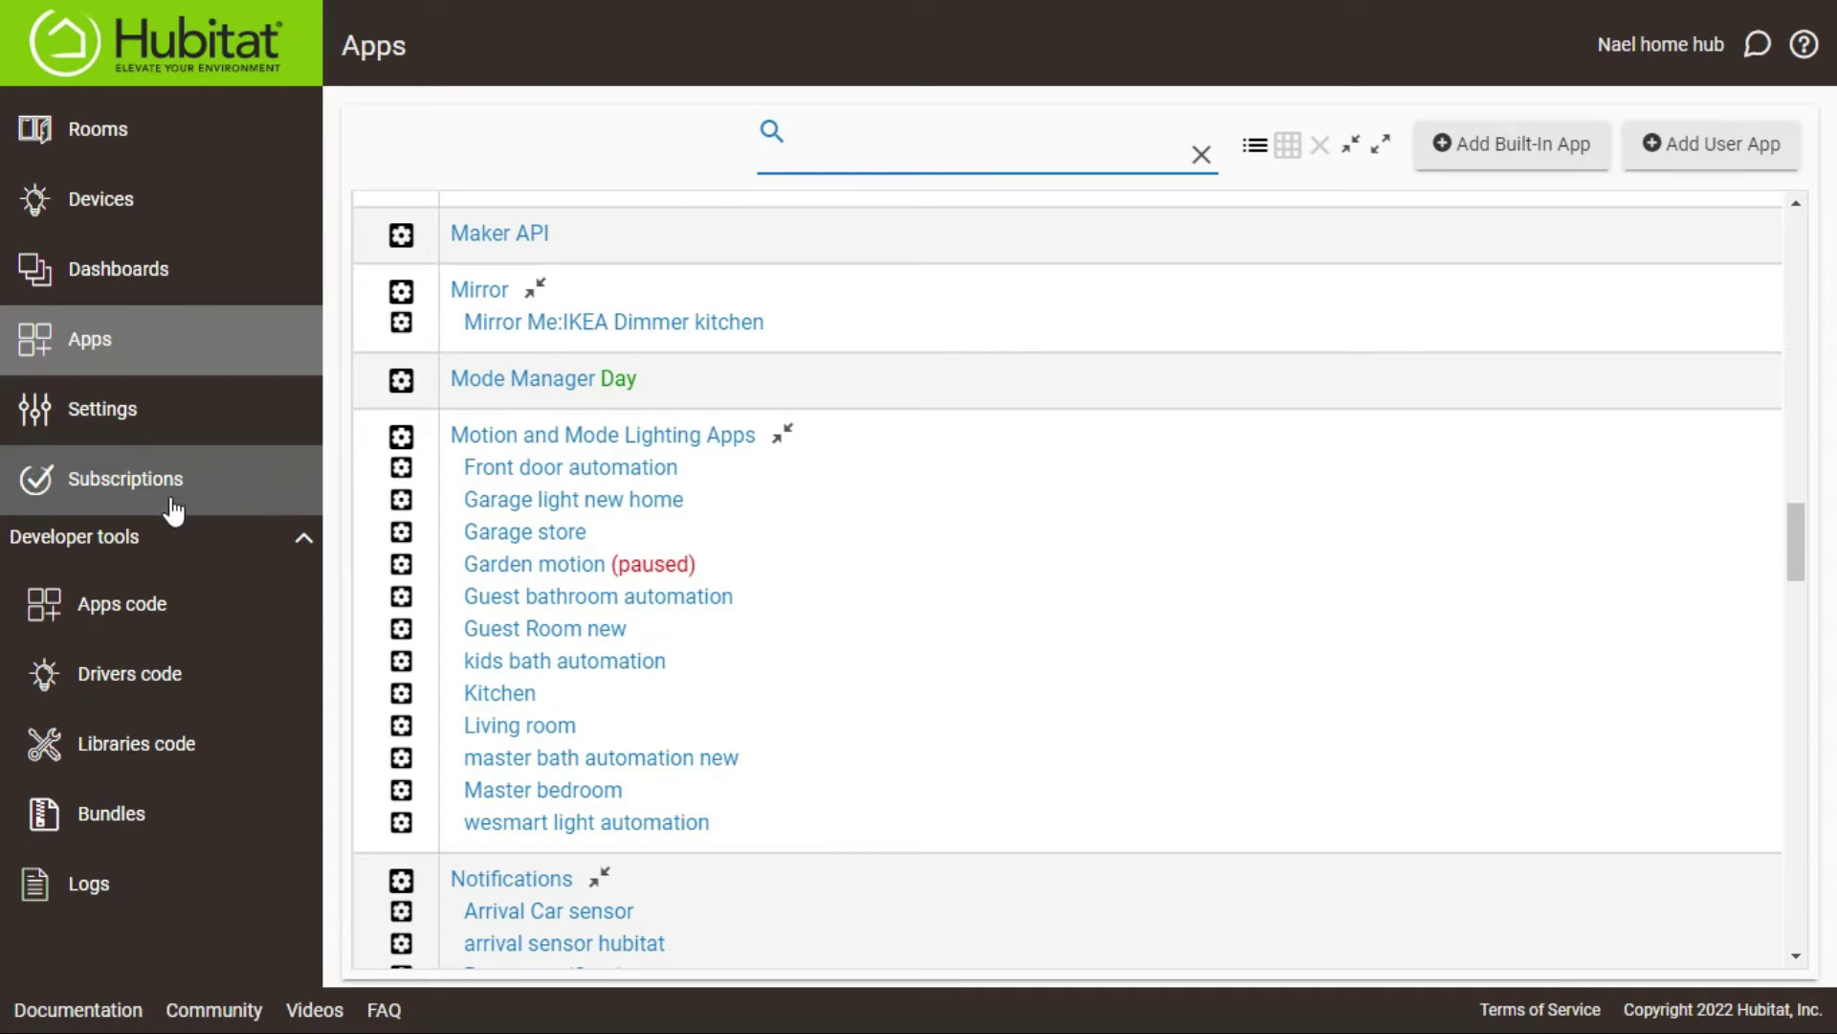
# Step: Start adding a new virtual device and name it Wesmart virtual Presence
pyautogui.click(131, 212)
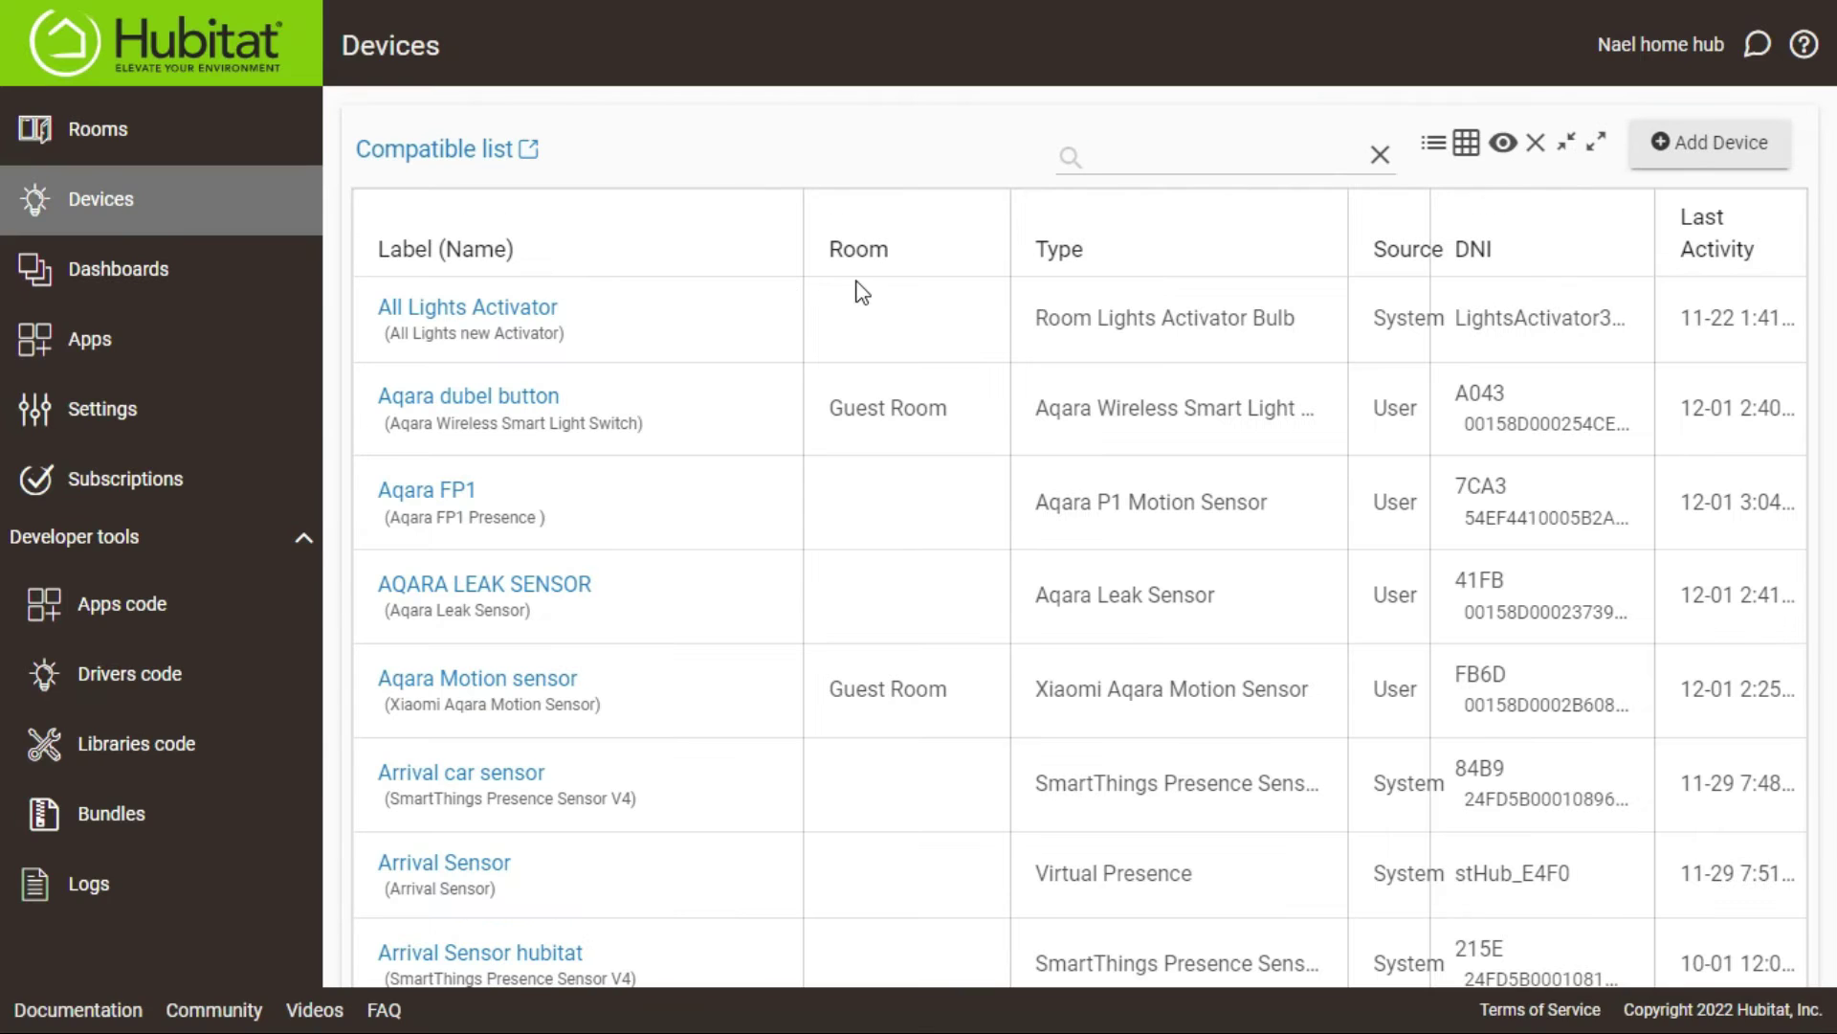
pyautogui.click(1692, 145)
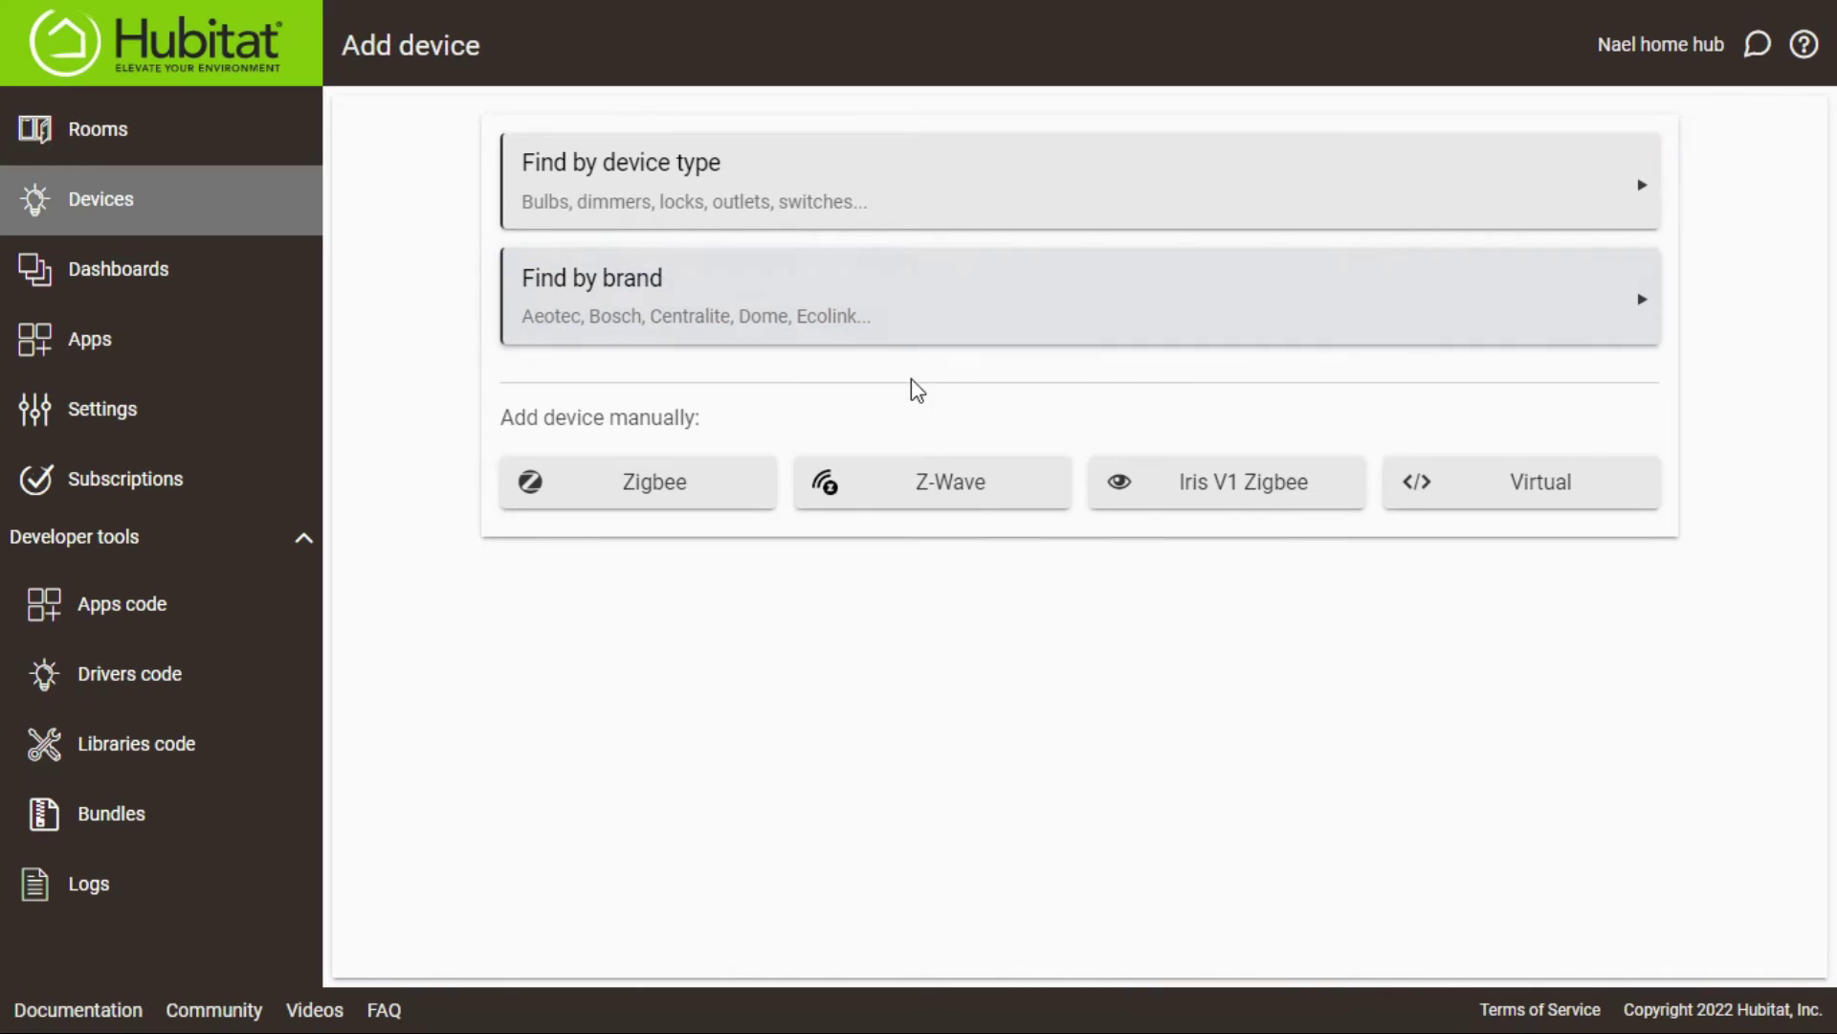
pyautogui.click(1471, 481)
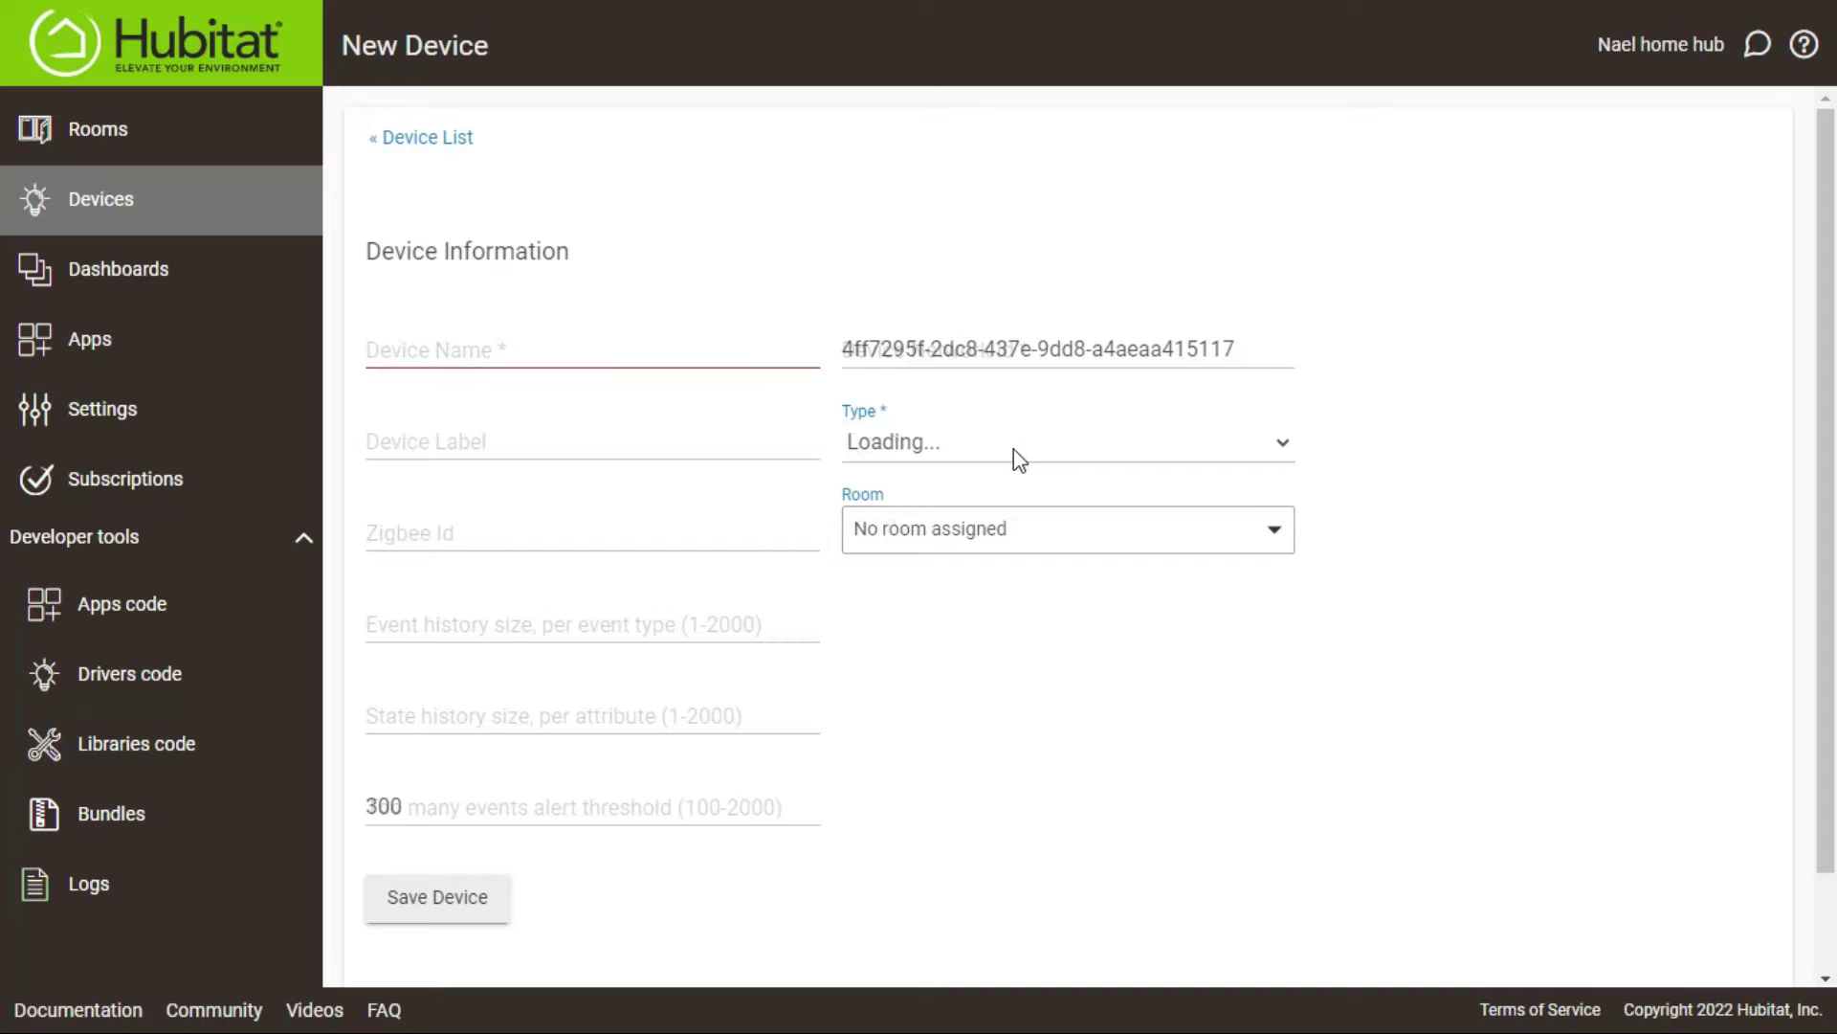
pyautogui.click(609, 354)
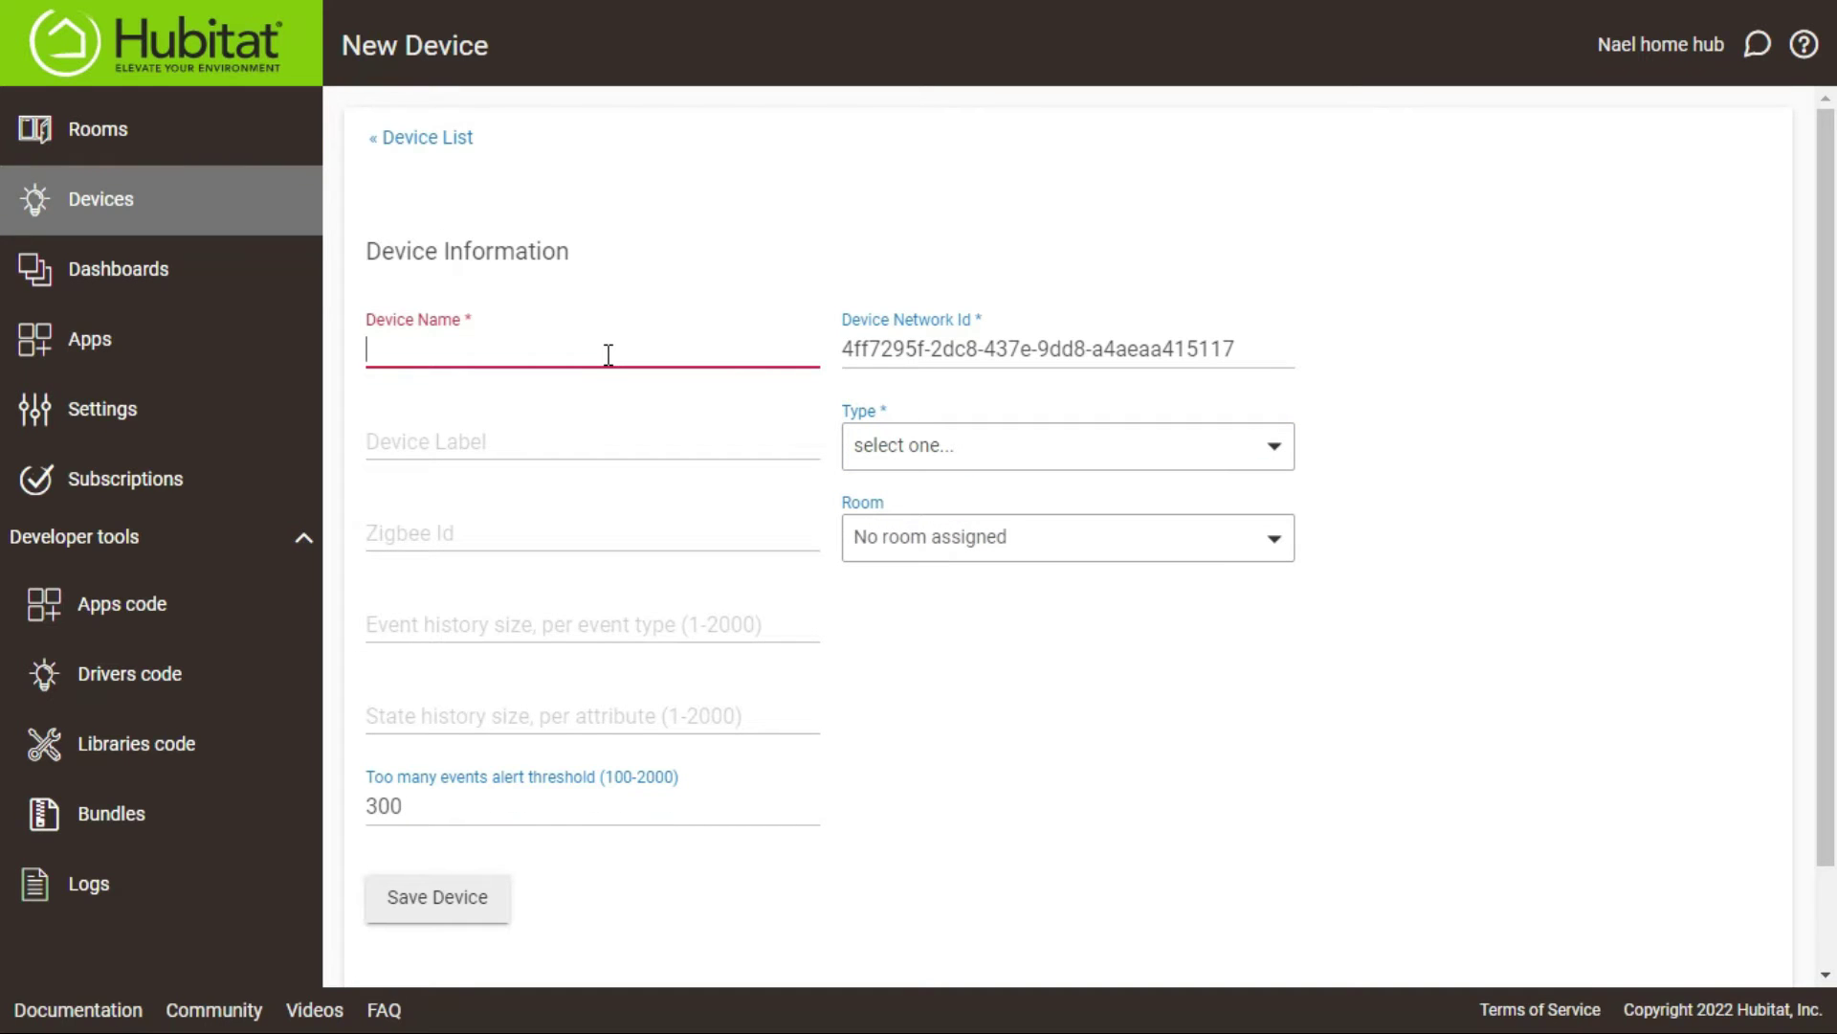
pyautogui.write('Wesmart virtual Presence')
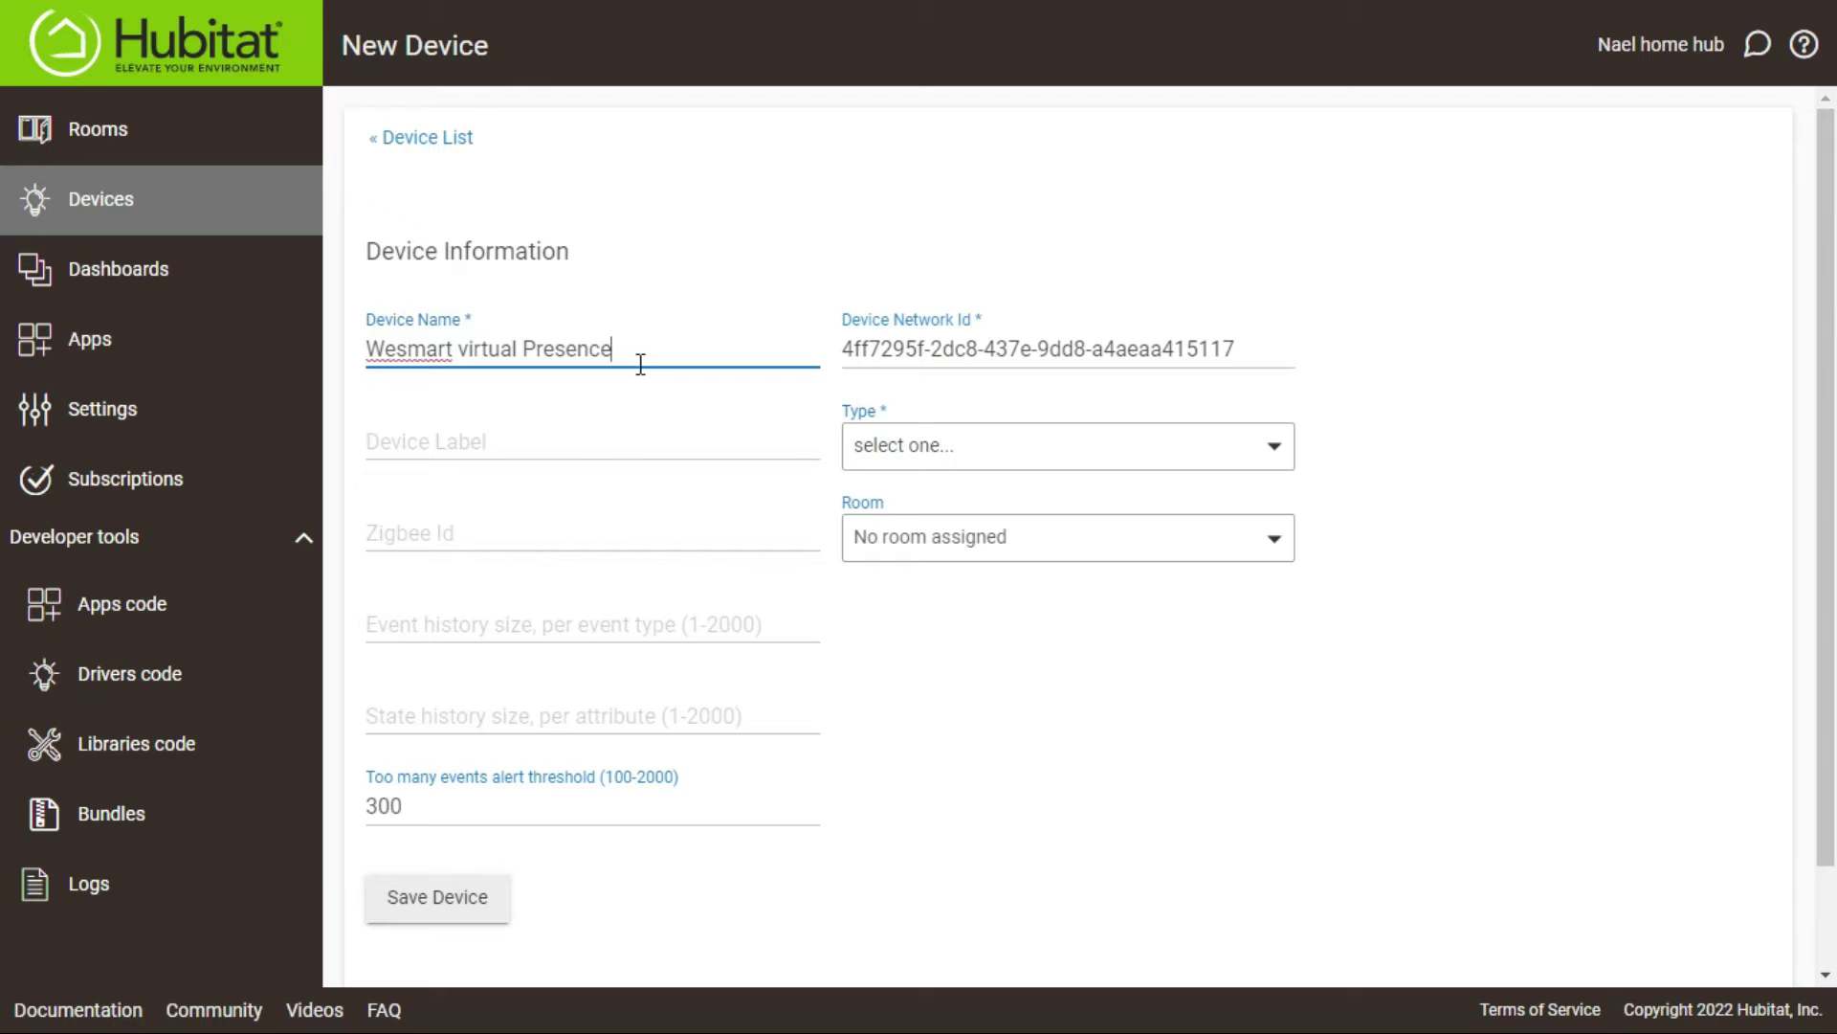
# Step: Set the new device's type to Virtual Switch, leave its label empty and save the device
pyautogui.click(628, 442)
pyautogui.click(947, 452)
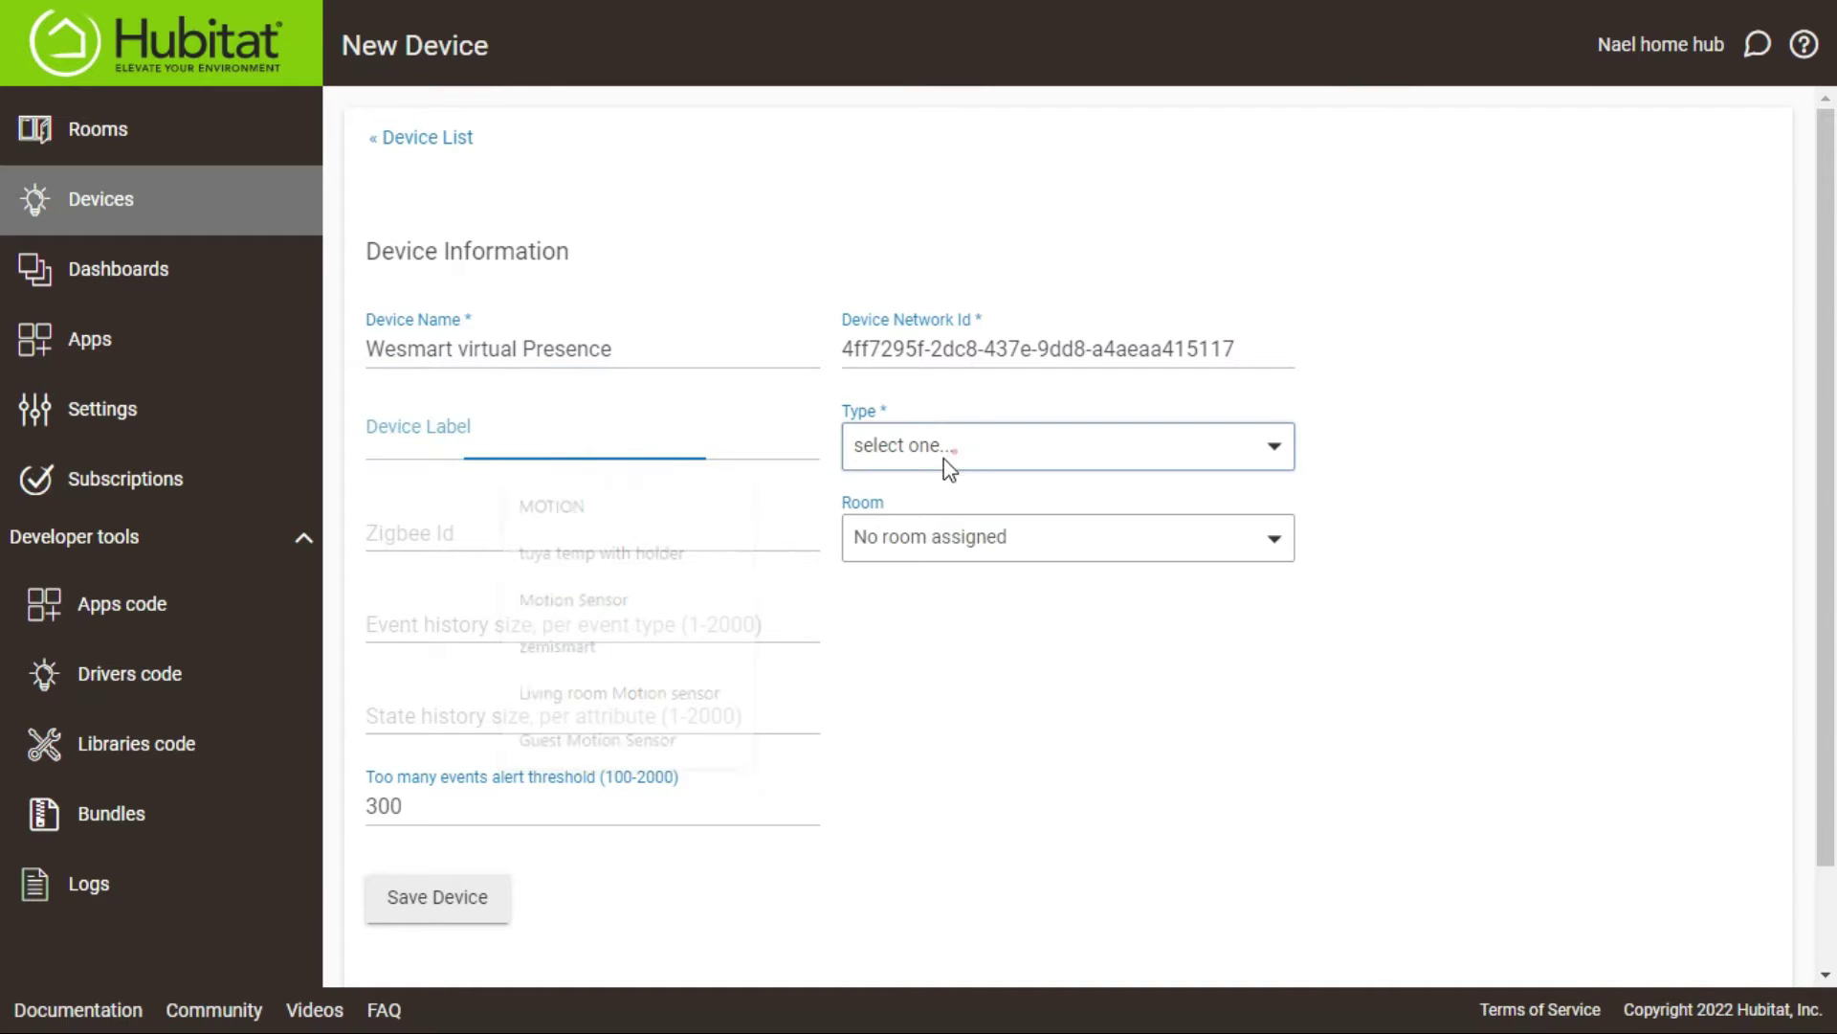
pyautogui.scroll(-5, 1107, 718)
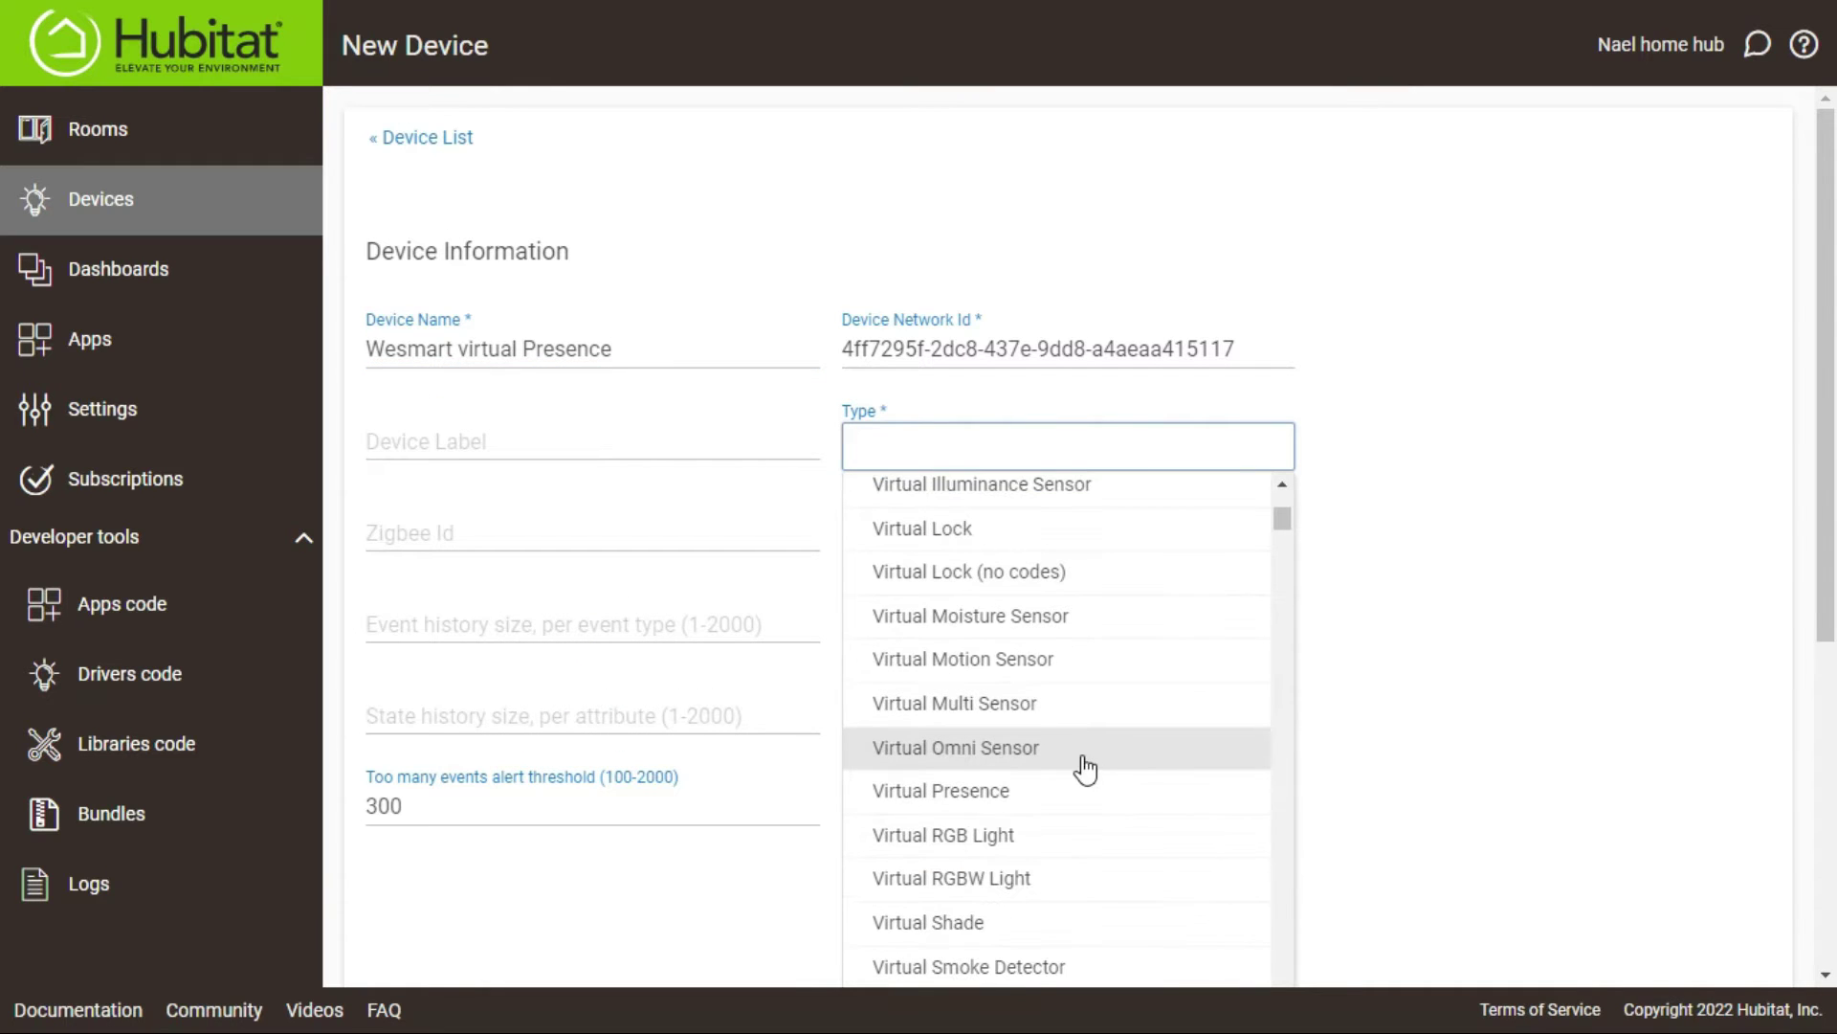
pyautogui.scroll(-3, 1062, 689)
pyautogui.click(1000, 921)
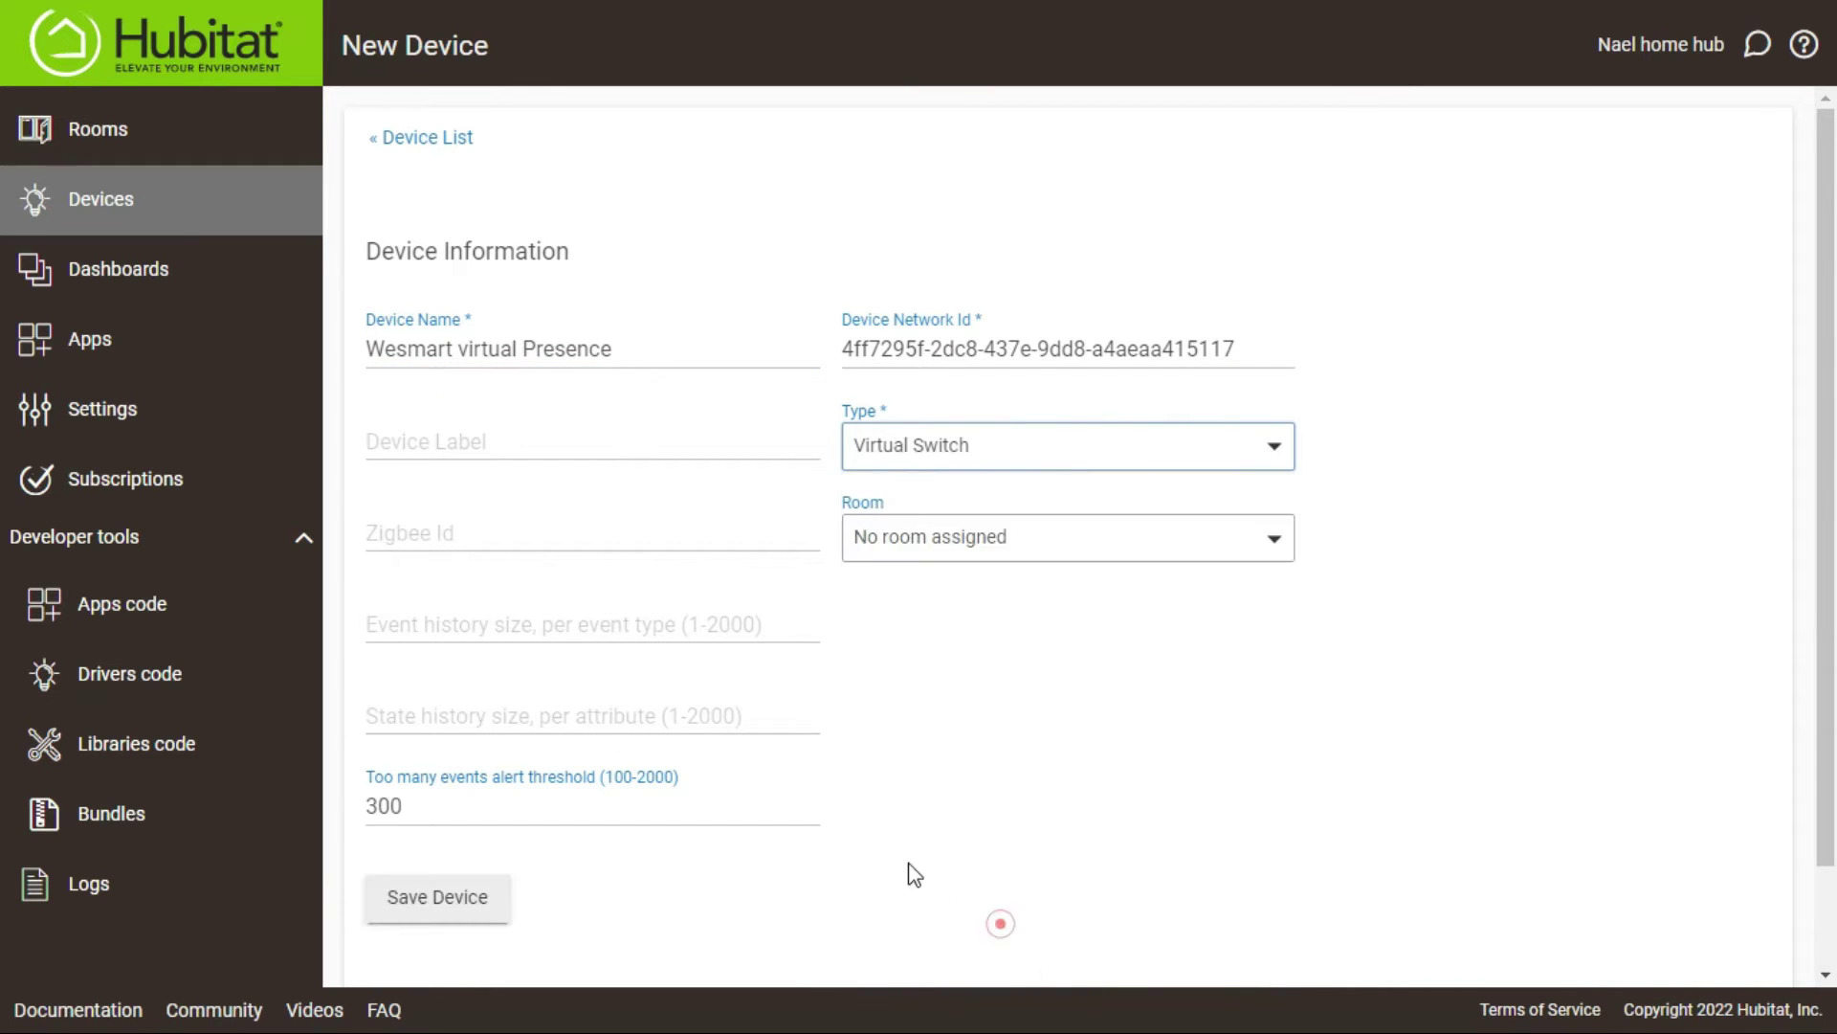
pyautogui.click(962, 735)
pyautogui.click(424, 906)
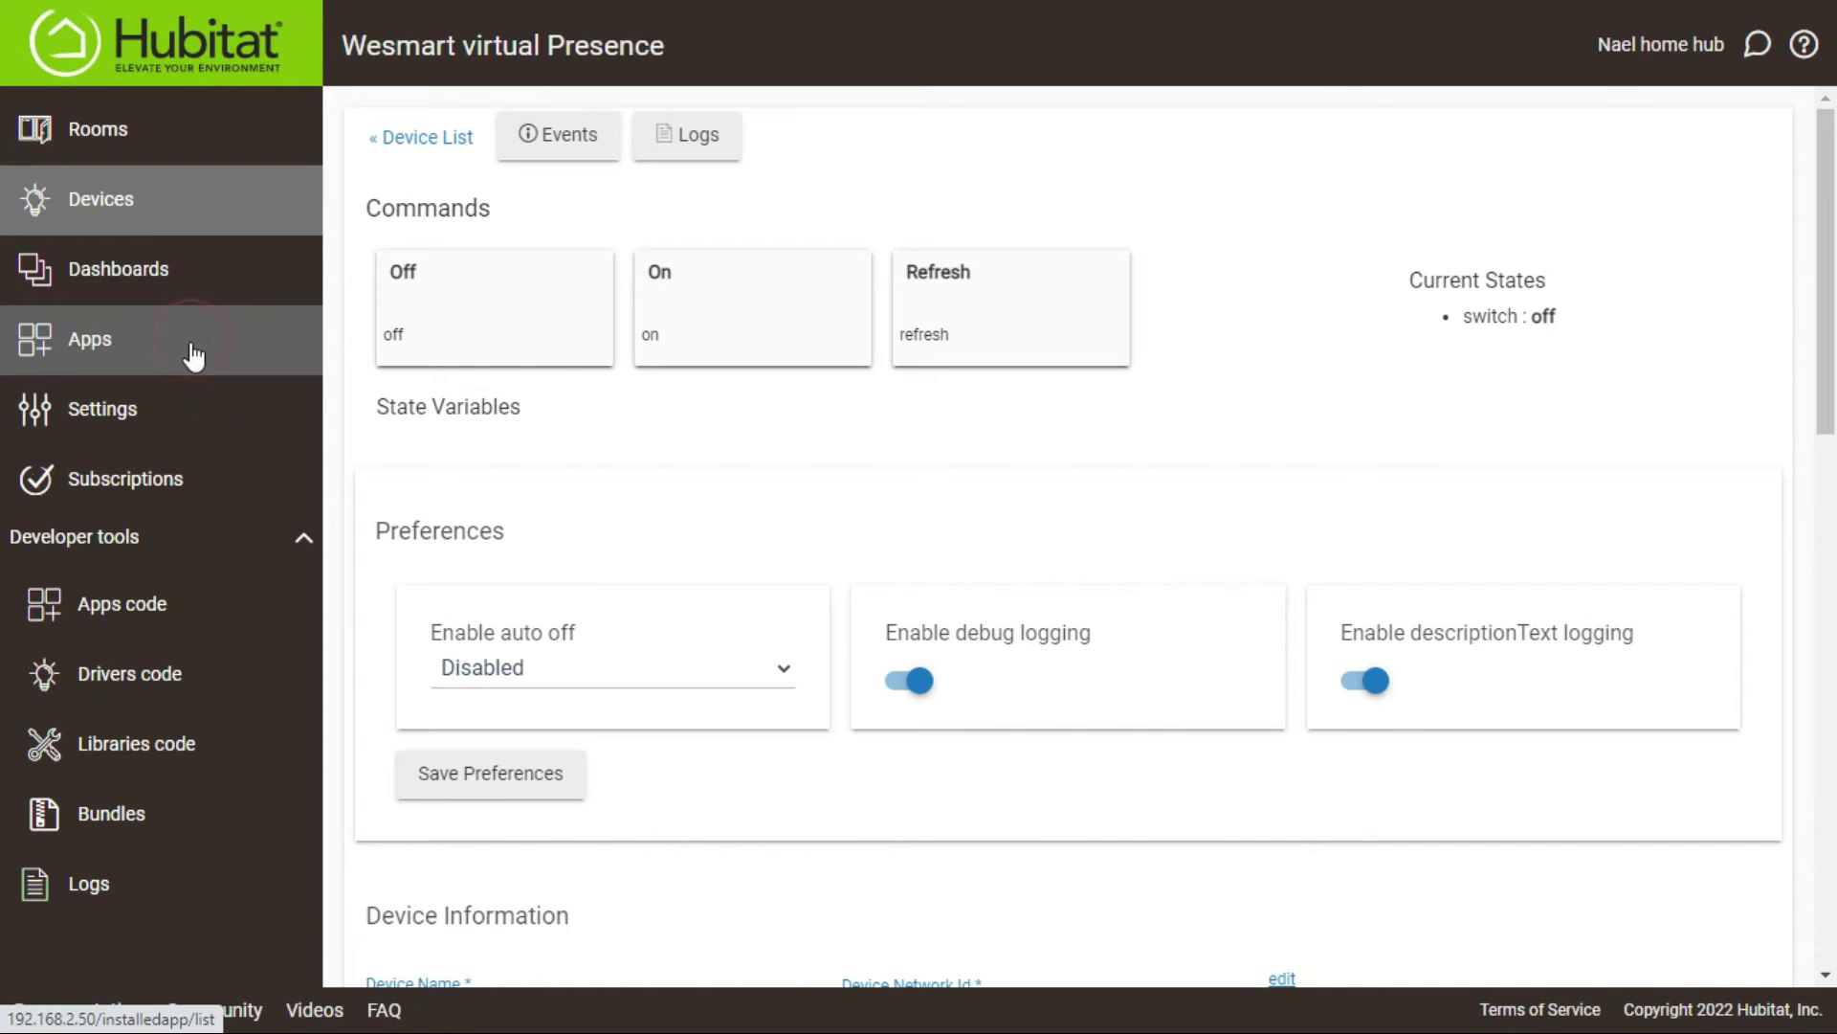
# Step: Reopen the wesmart light automation from the installed apps and go to its additional sensors and lights-off options
pyautogui.scroll(-10, 572, 497)
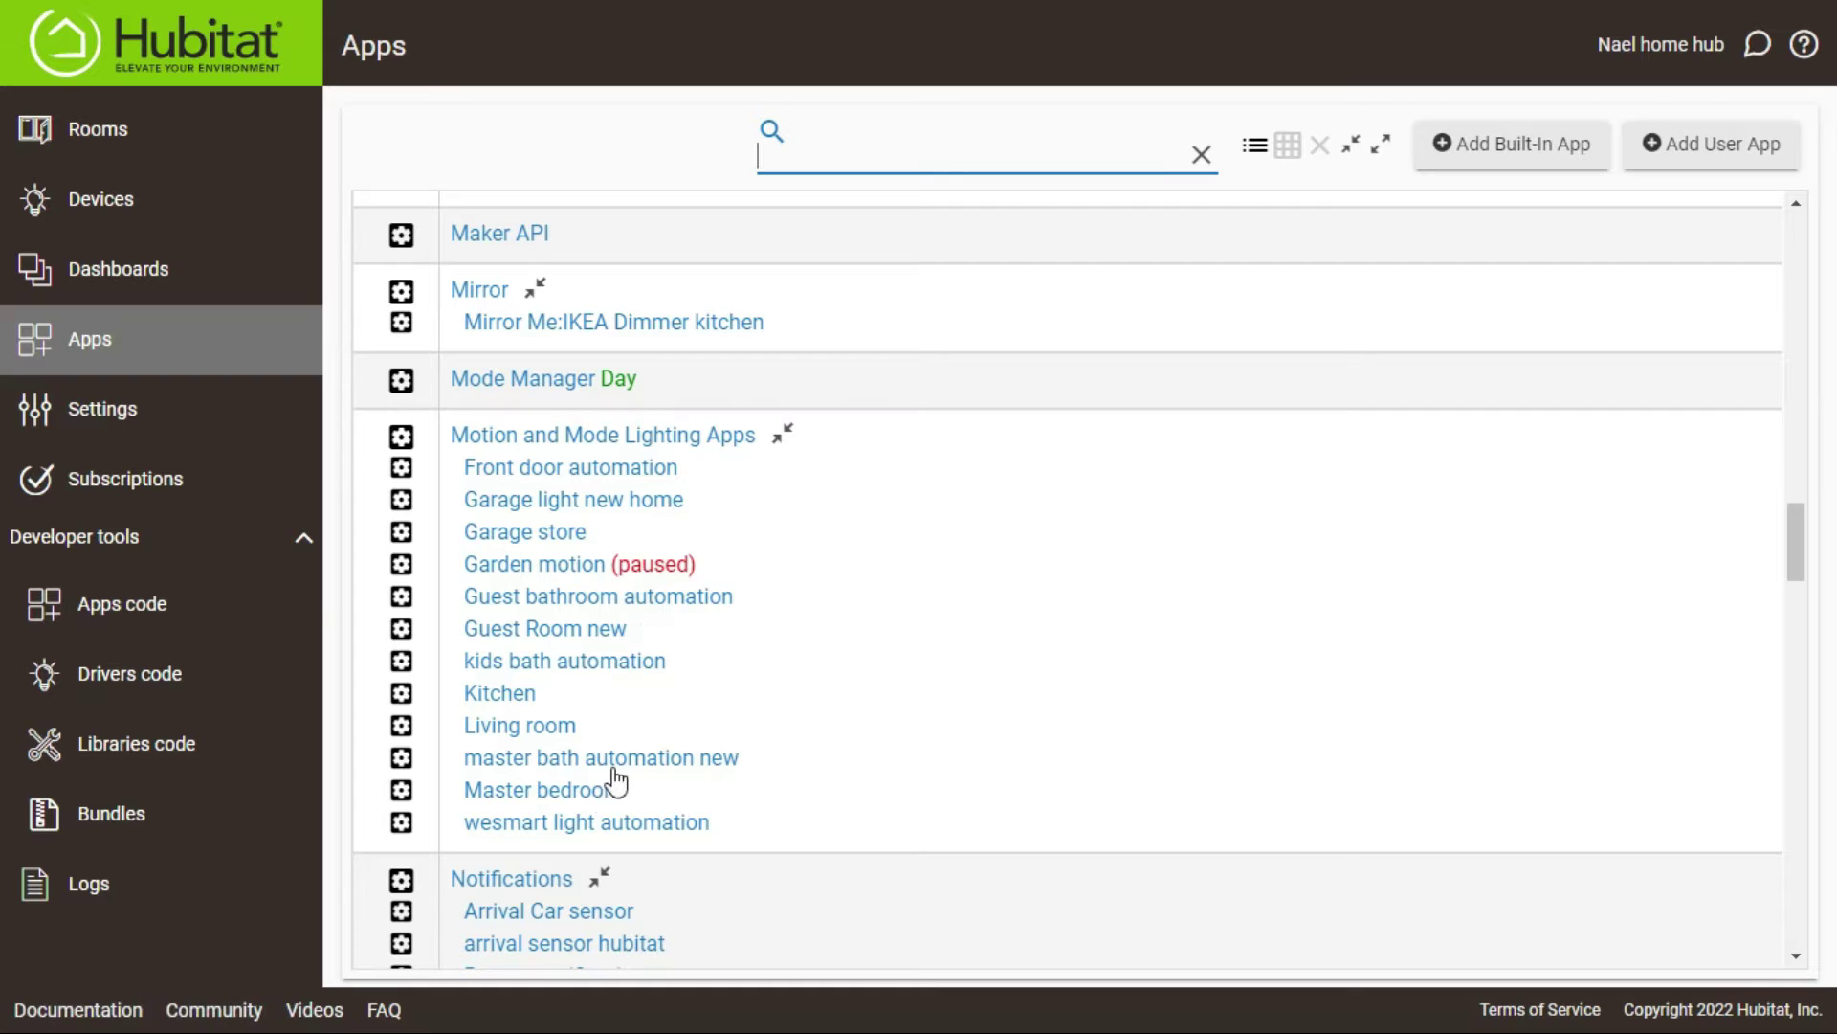
pyautogui.click(589, 823)
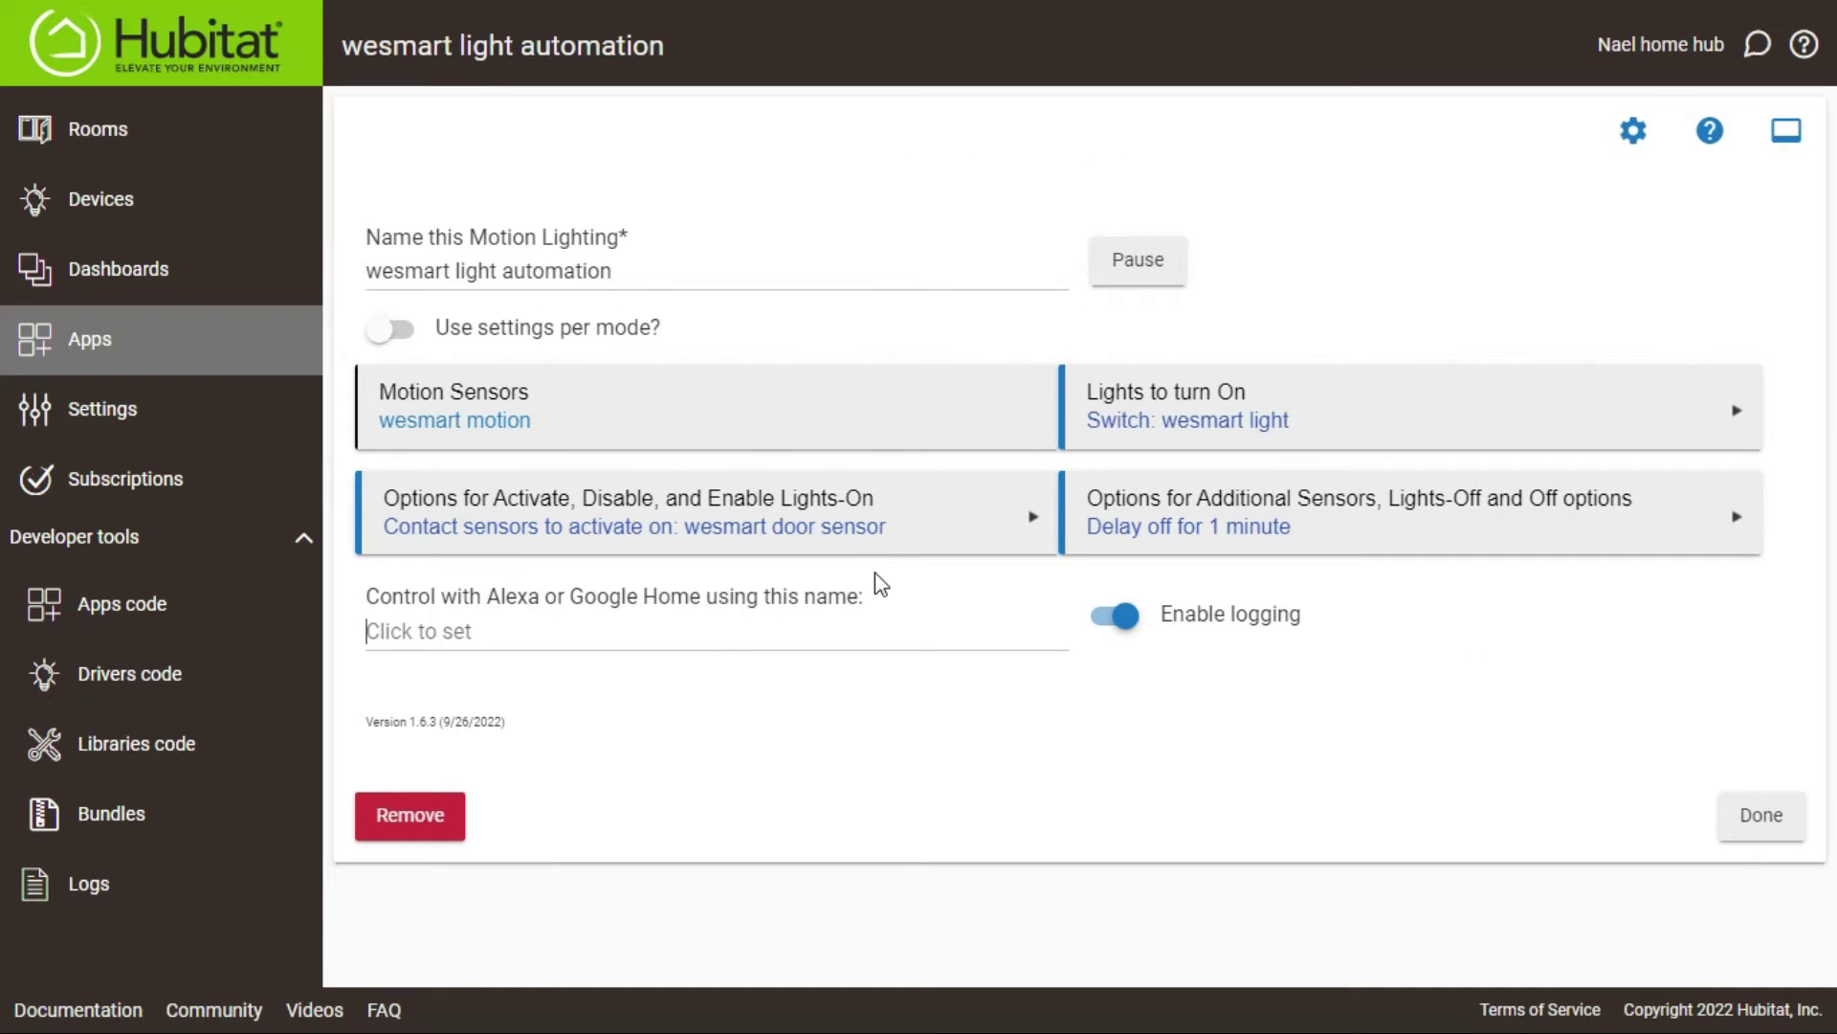
pyautogui.click(1168, 532)
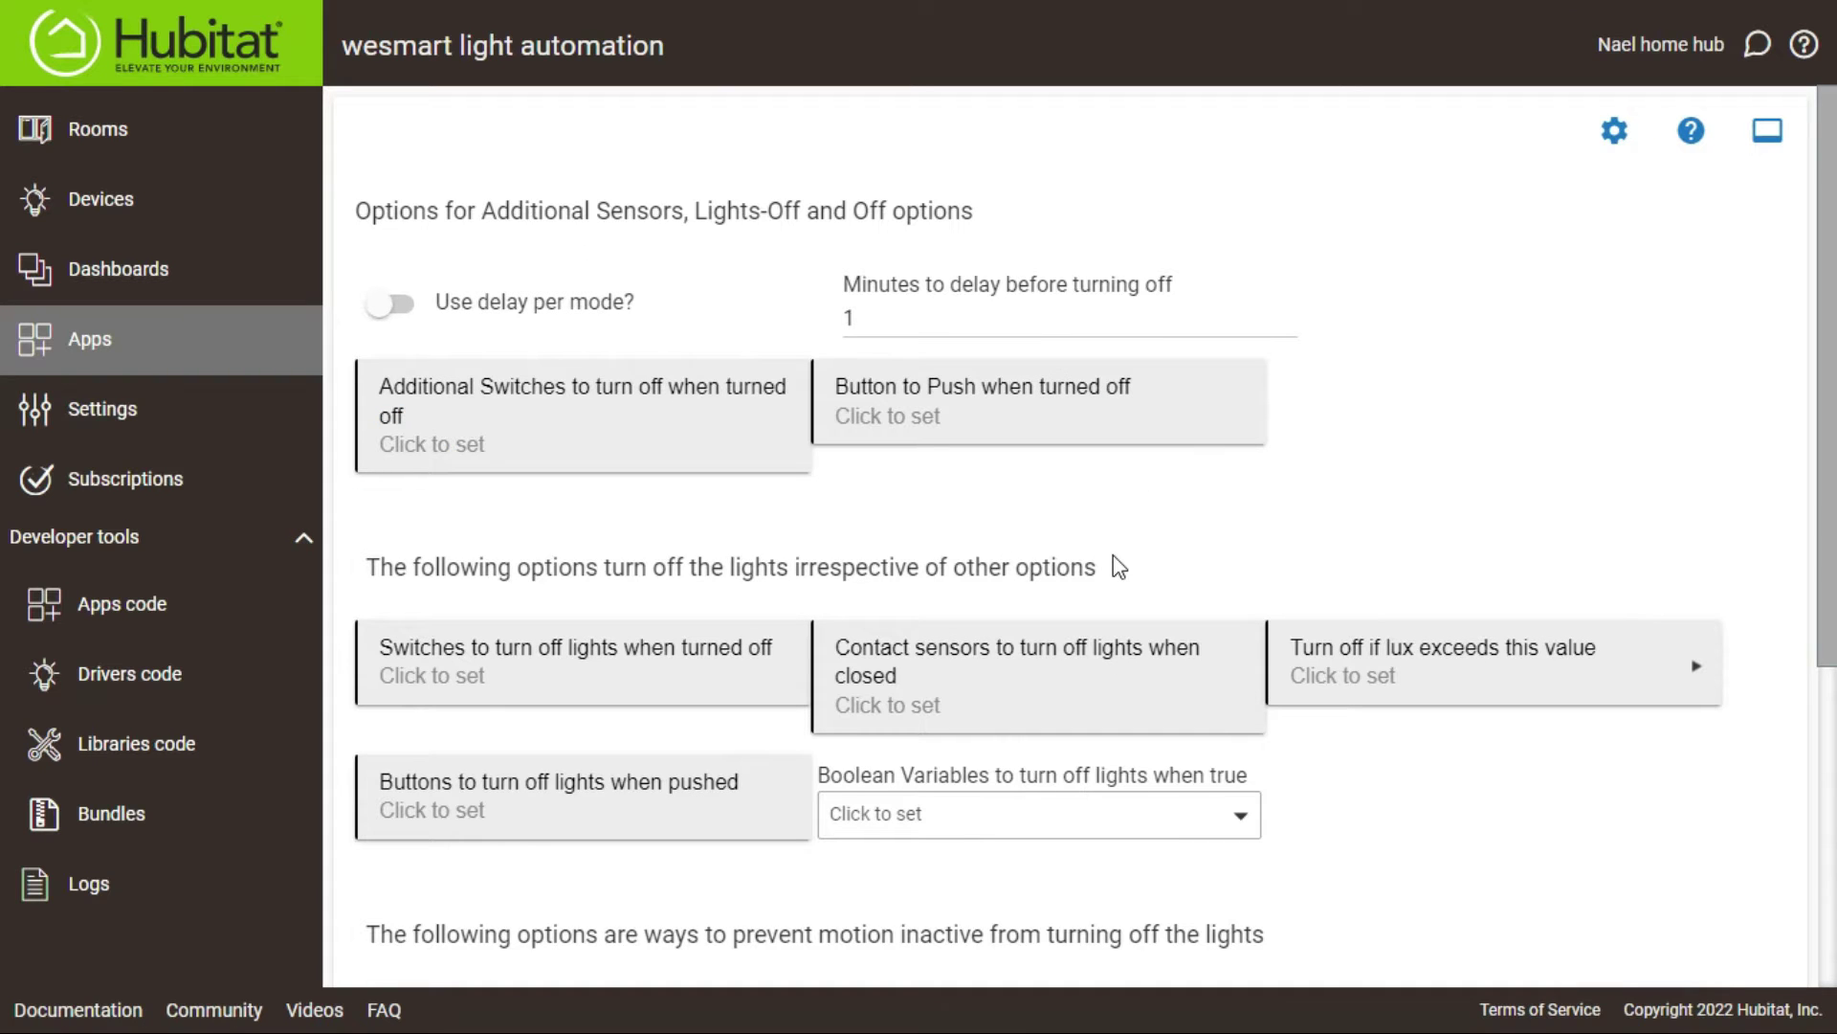
# Step: Select Wesmart virtual Presence as the switch to disable turning off the lights
pyautogui.scroll(-4, 1112, 567)
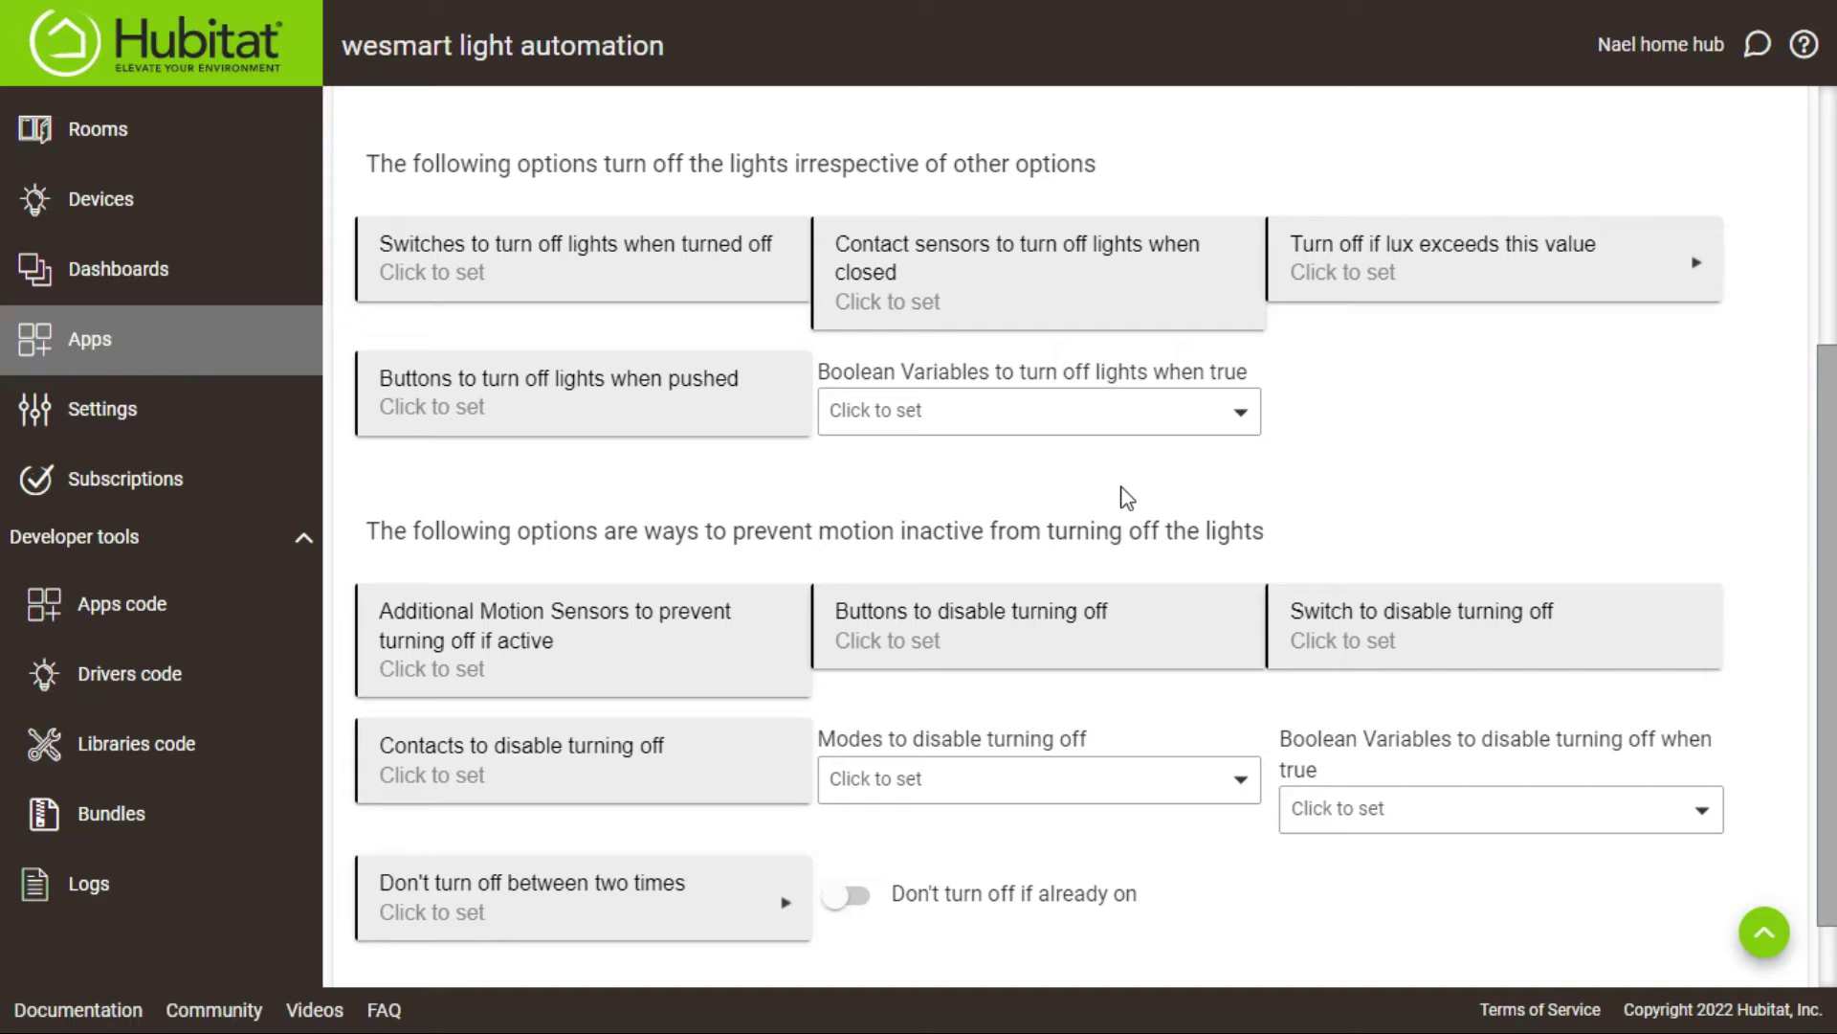
pyautogui.click(1343, 647)
pyautogui.scroll(-3, 1474, 730)
pyautogui.scroll(-12, 1475, 730)
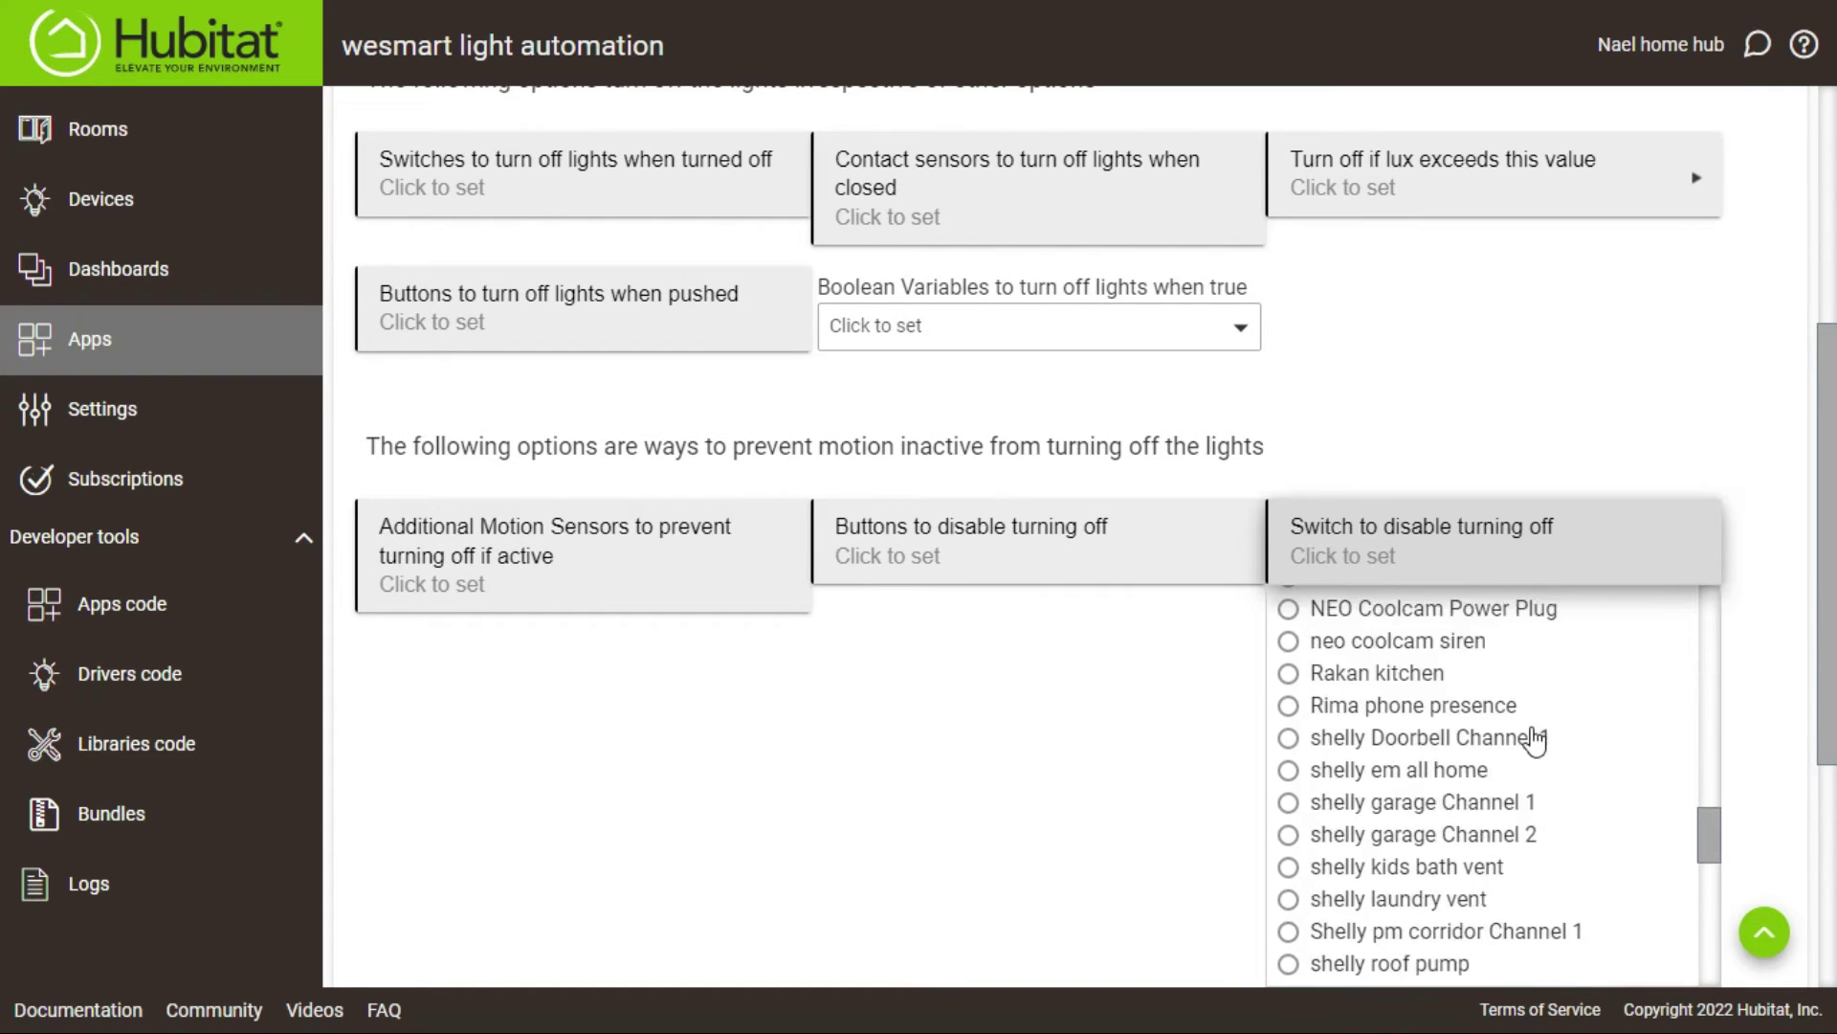
pyautogui.scroll(-8, 1522, 742)
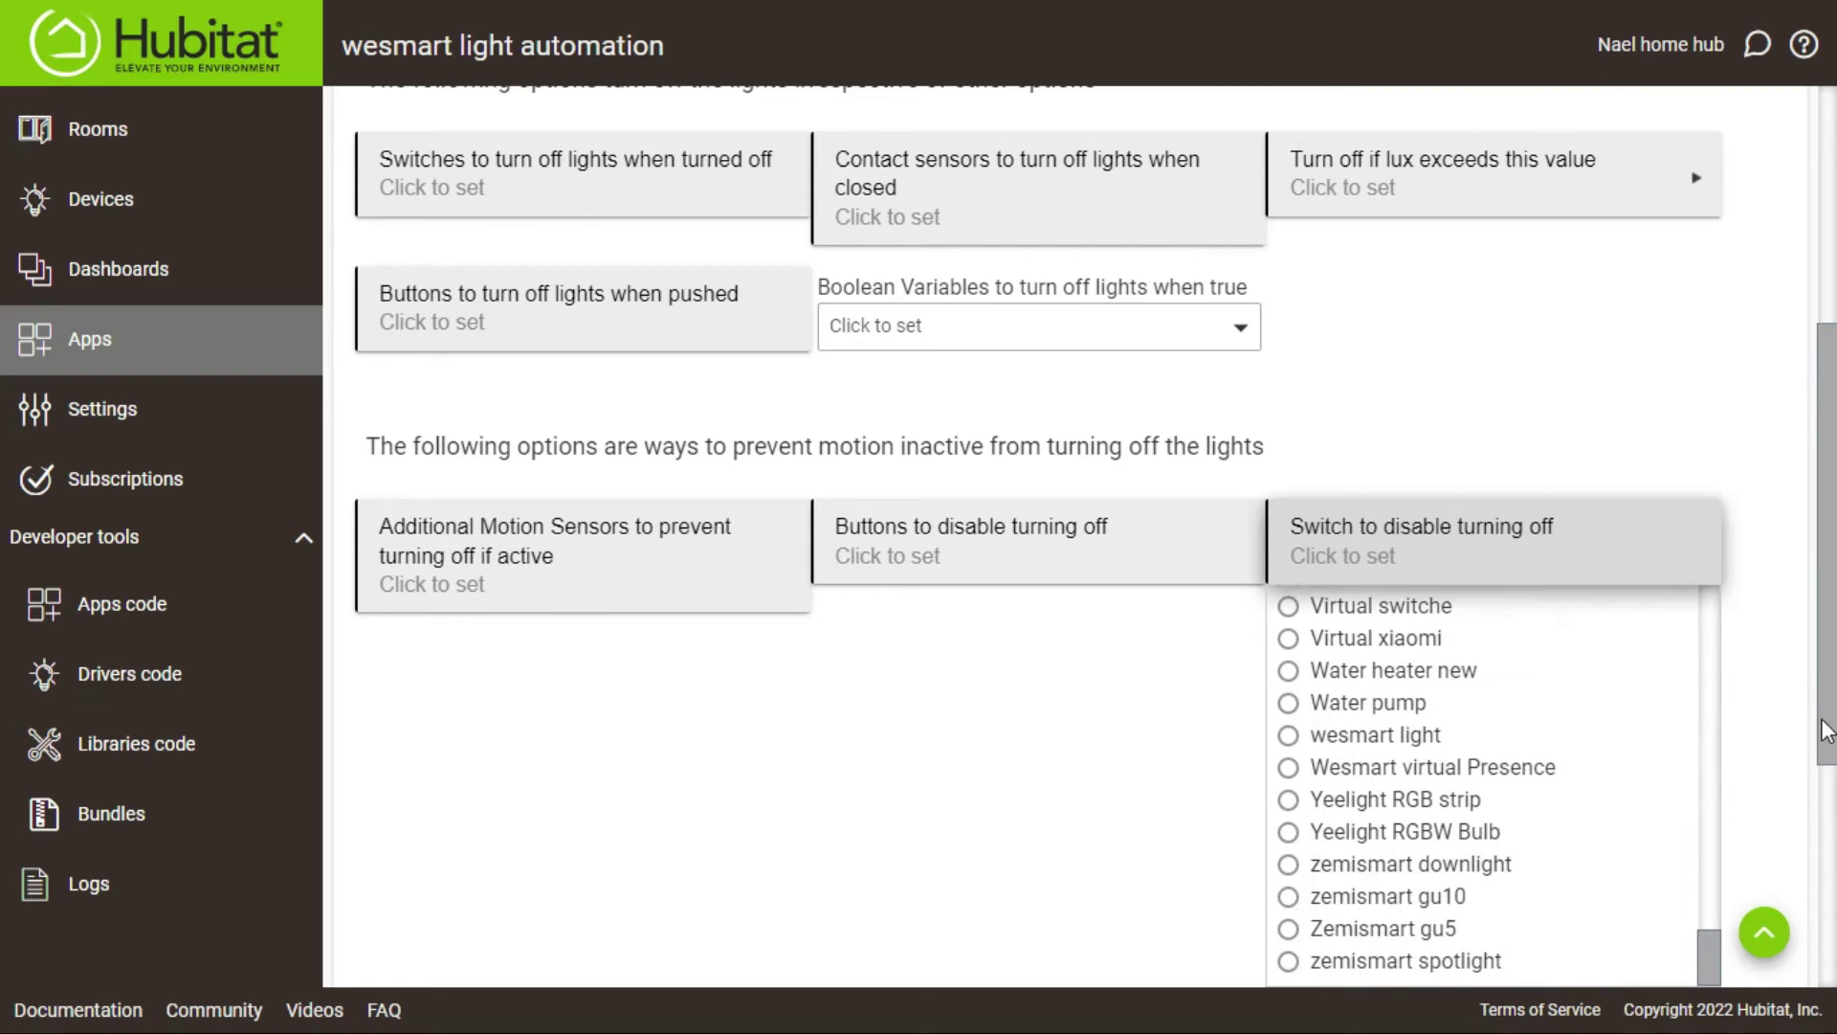
pyautogui.scroll(-2, 1691, 684)
pyautogui.click(1525, 635)
pyautogui.click(1149, 596)
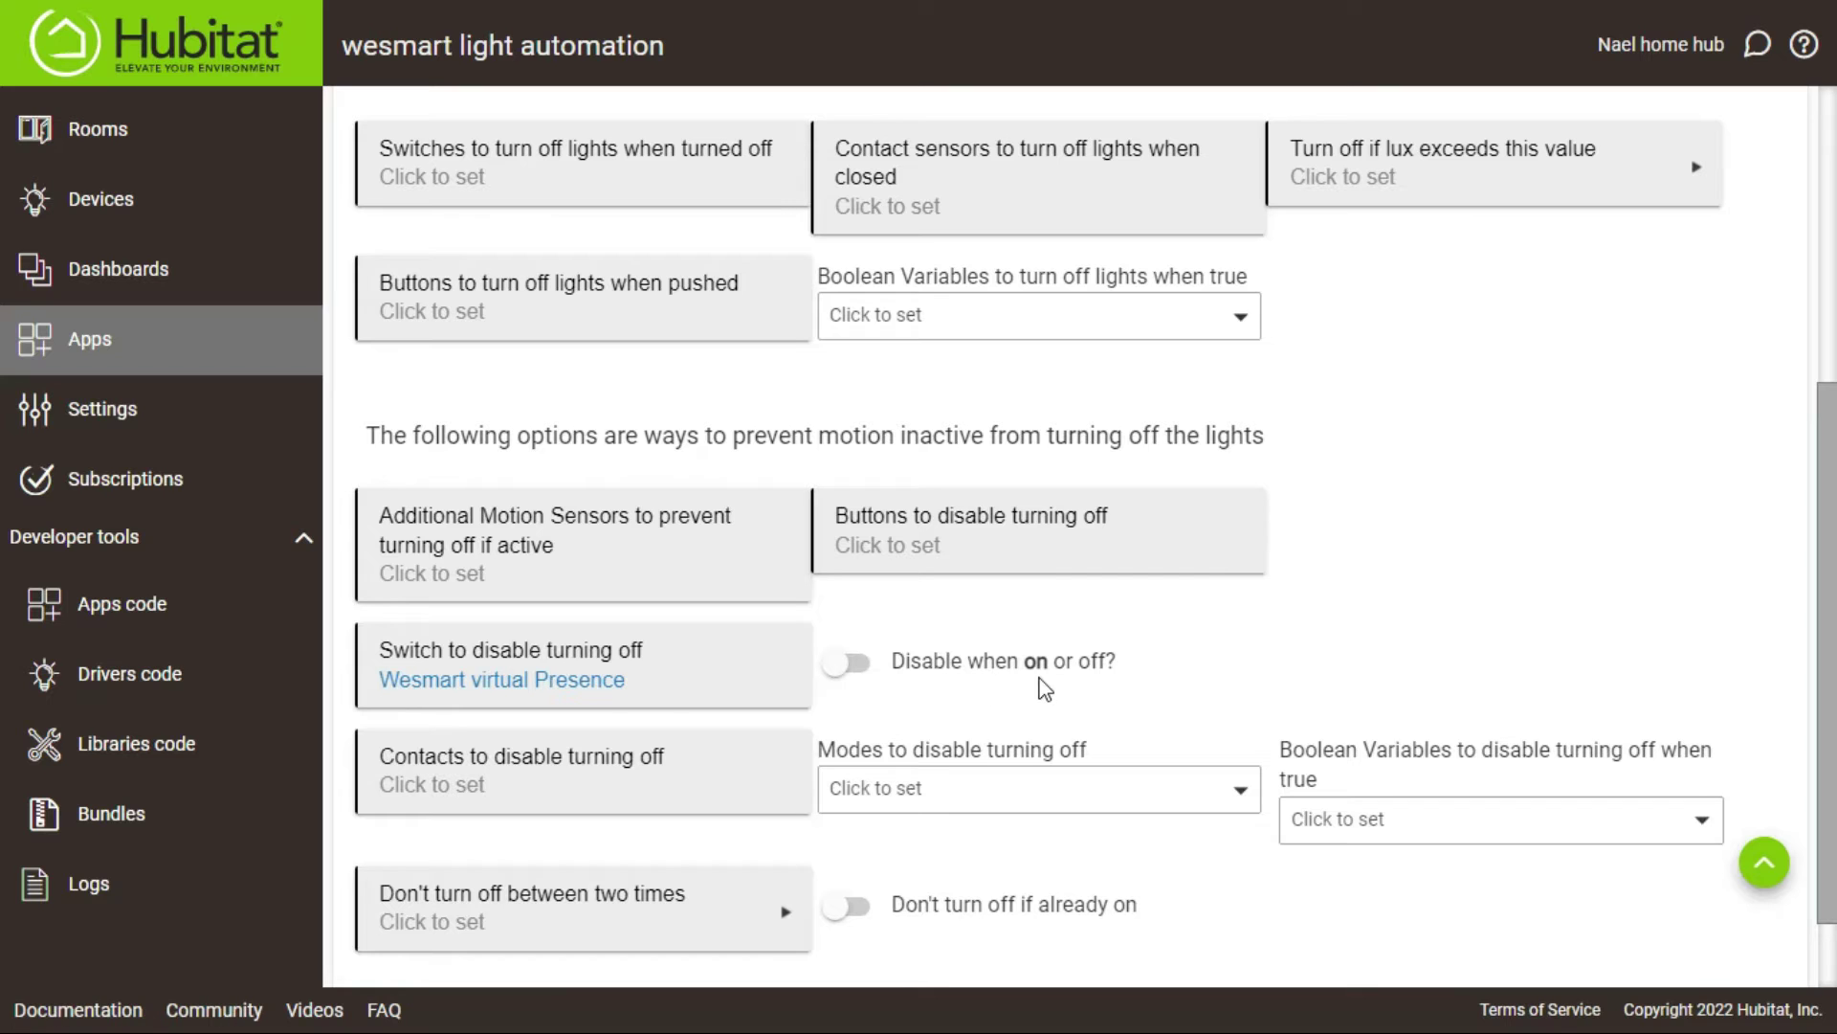
# Step: Keep the disable condition on the switch being on and finish the lights-off options
pyautogui.click(869, 678)
pyautogui.click(858, 673)
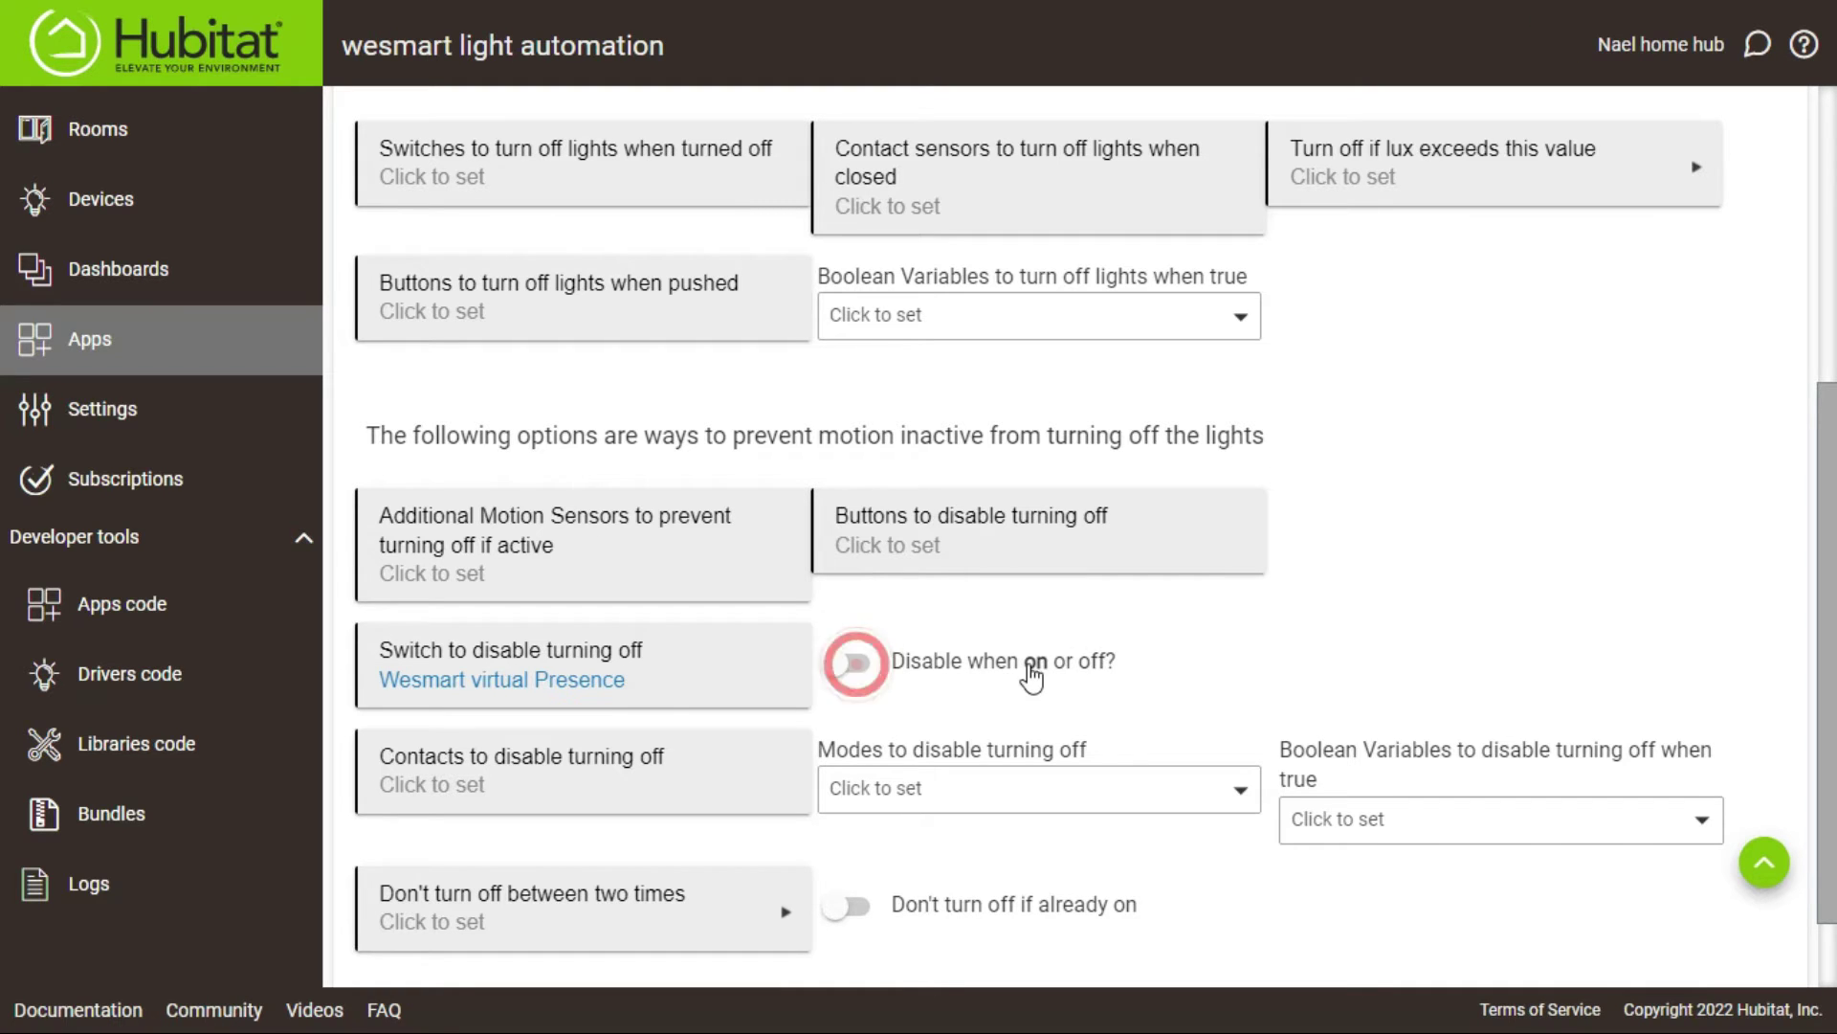
pyautogui.scroll(-1, 1449, 652)
pyautogui.click(1742, 928)
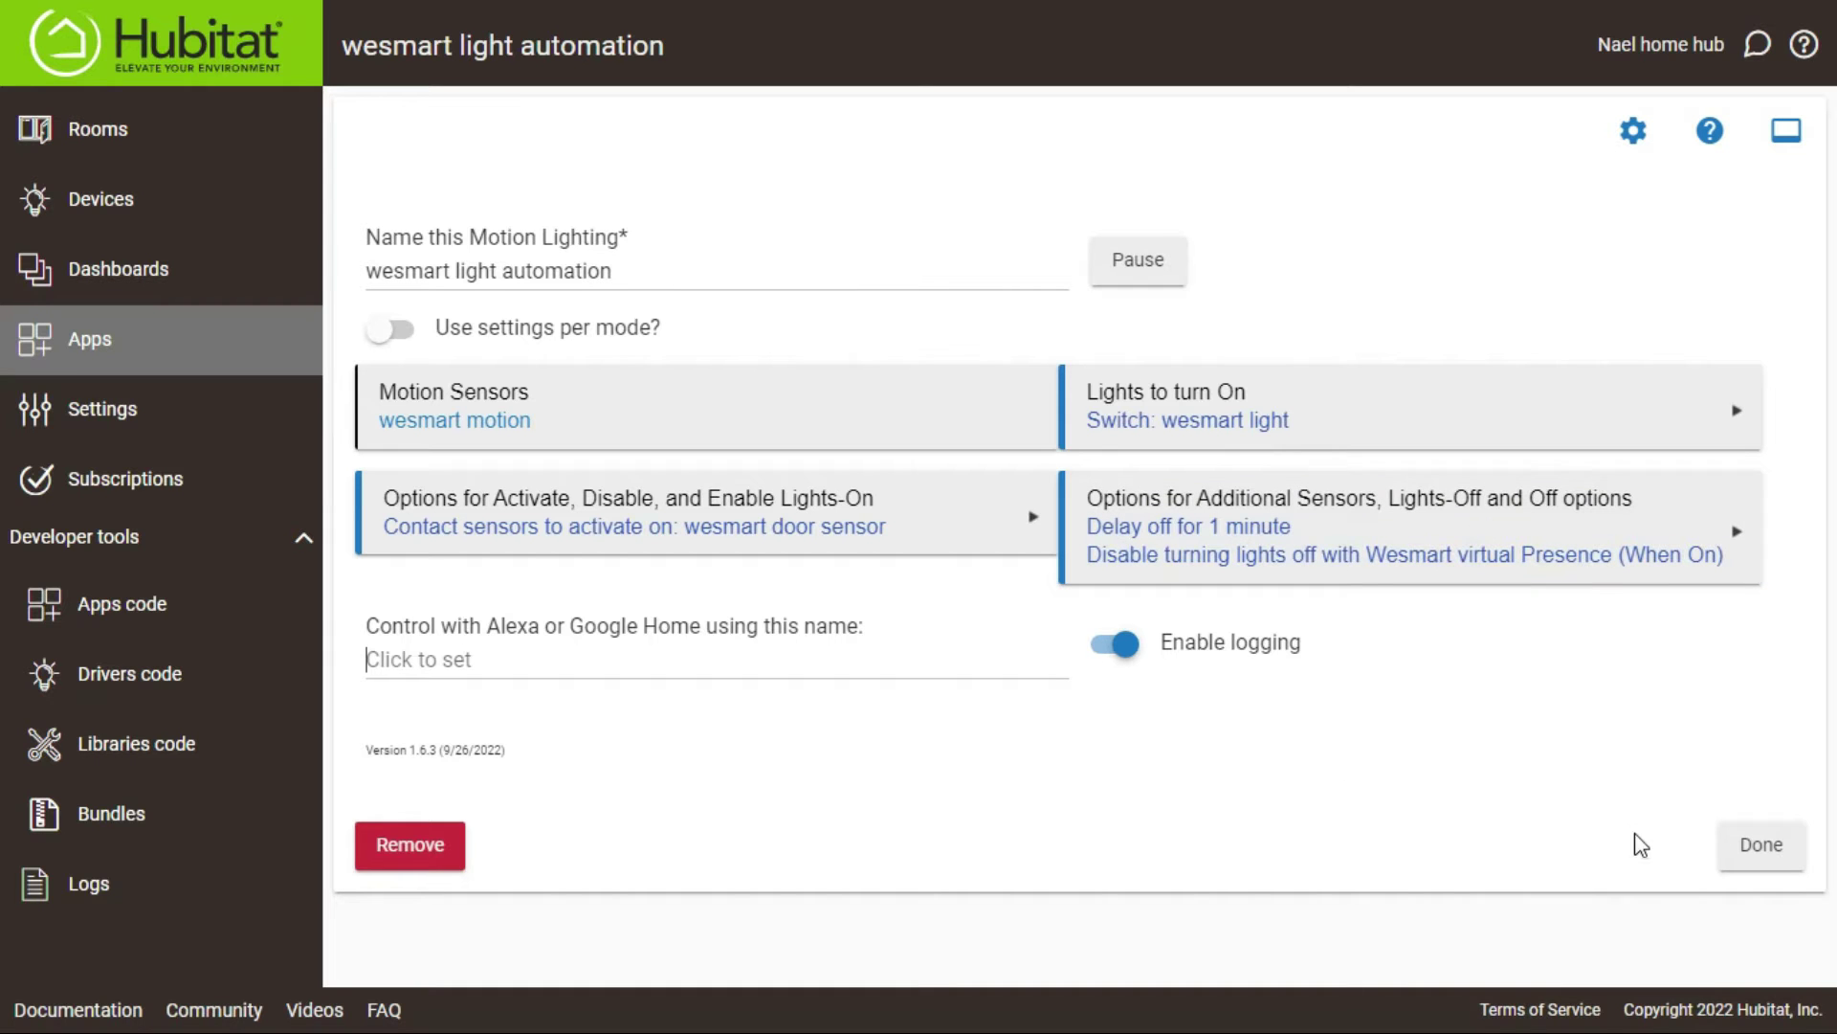
# Step: Save the wesmart light automation and open Rule Machine from the installed apps list
pyautogui.click(1727, 847)
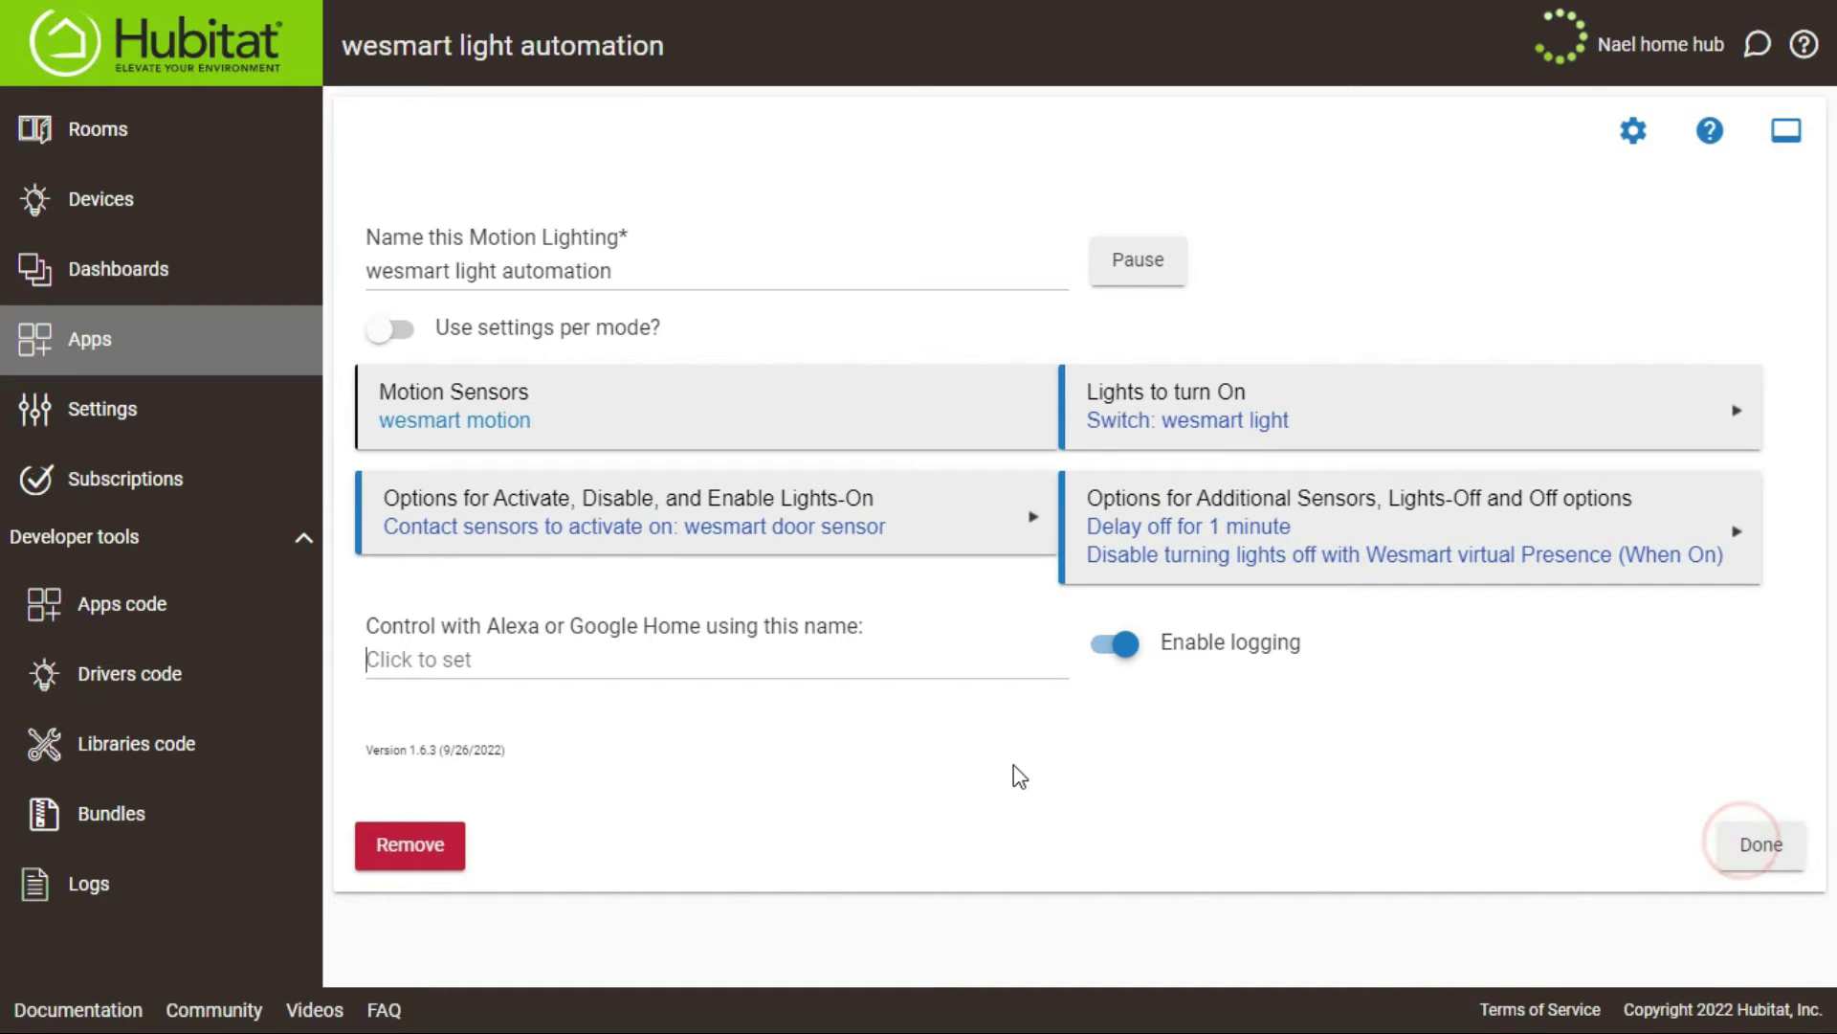
pyautogui.click(1279, 534)
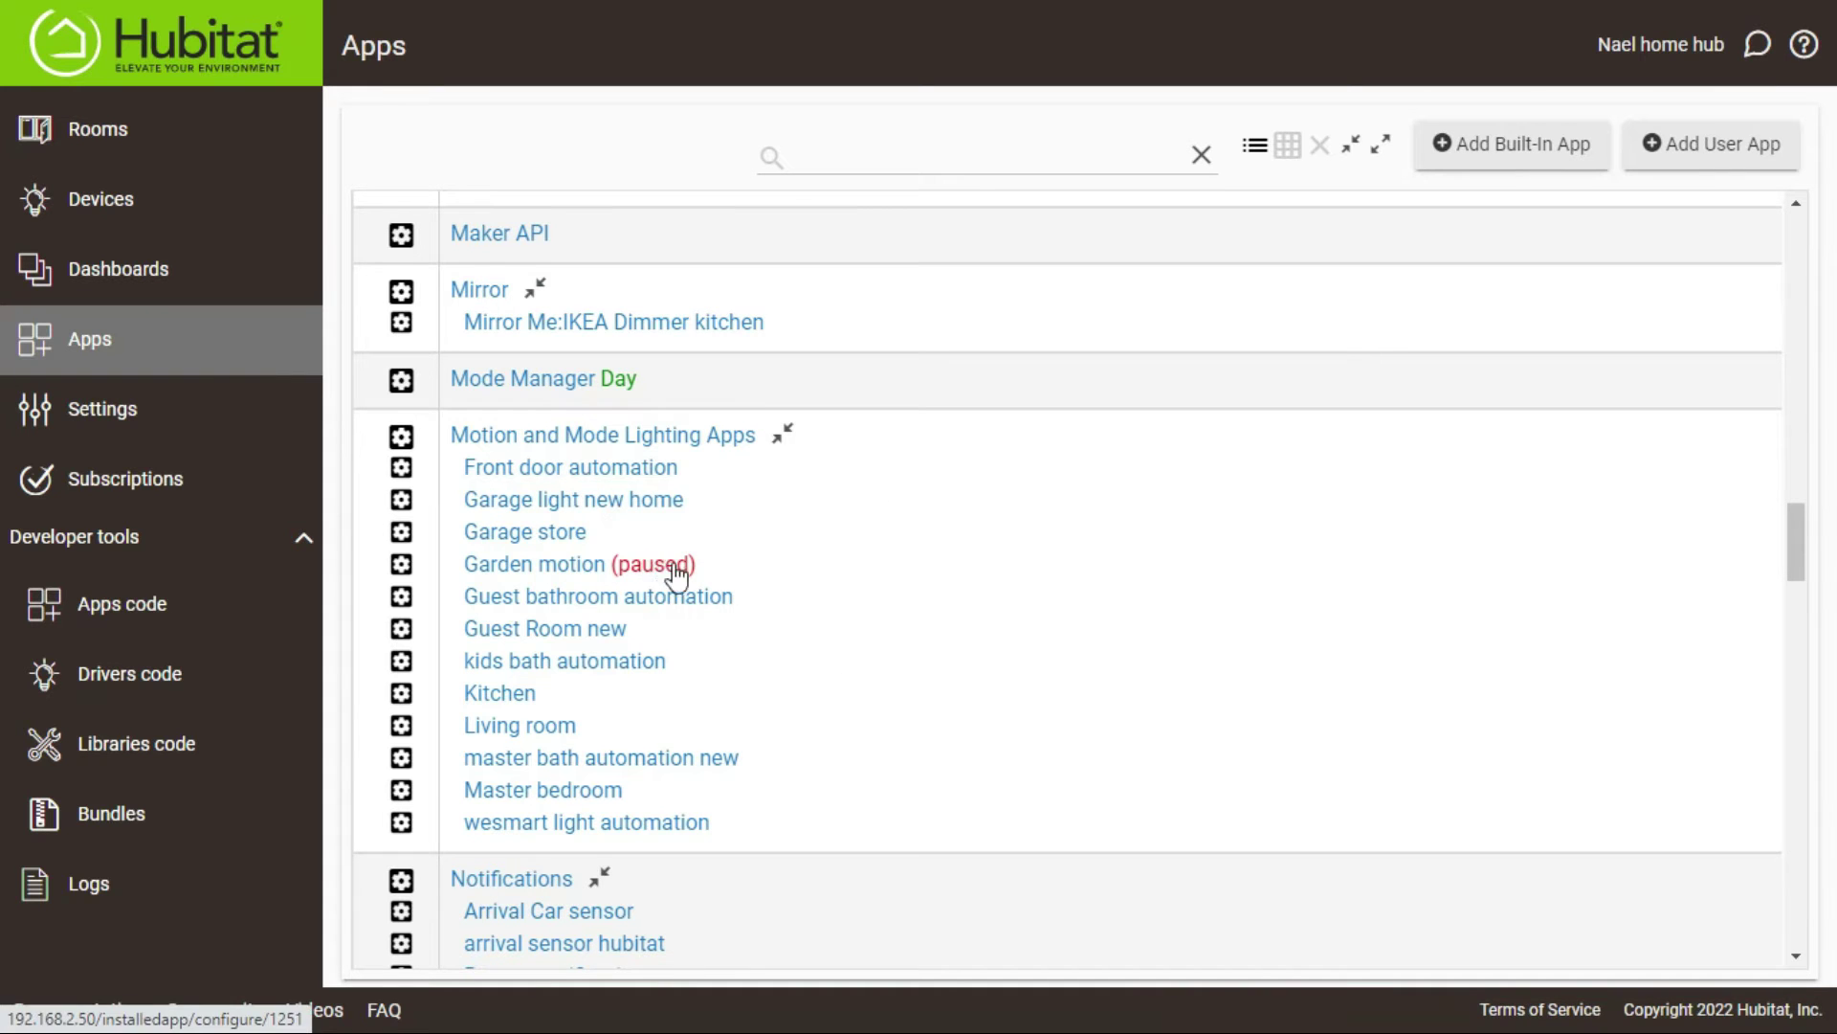
pyautogui.scroll(-1, 670, 574)
pyautogui.scroll(-5, 708, 591)
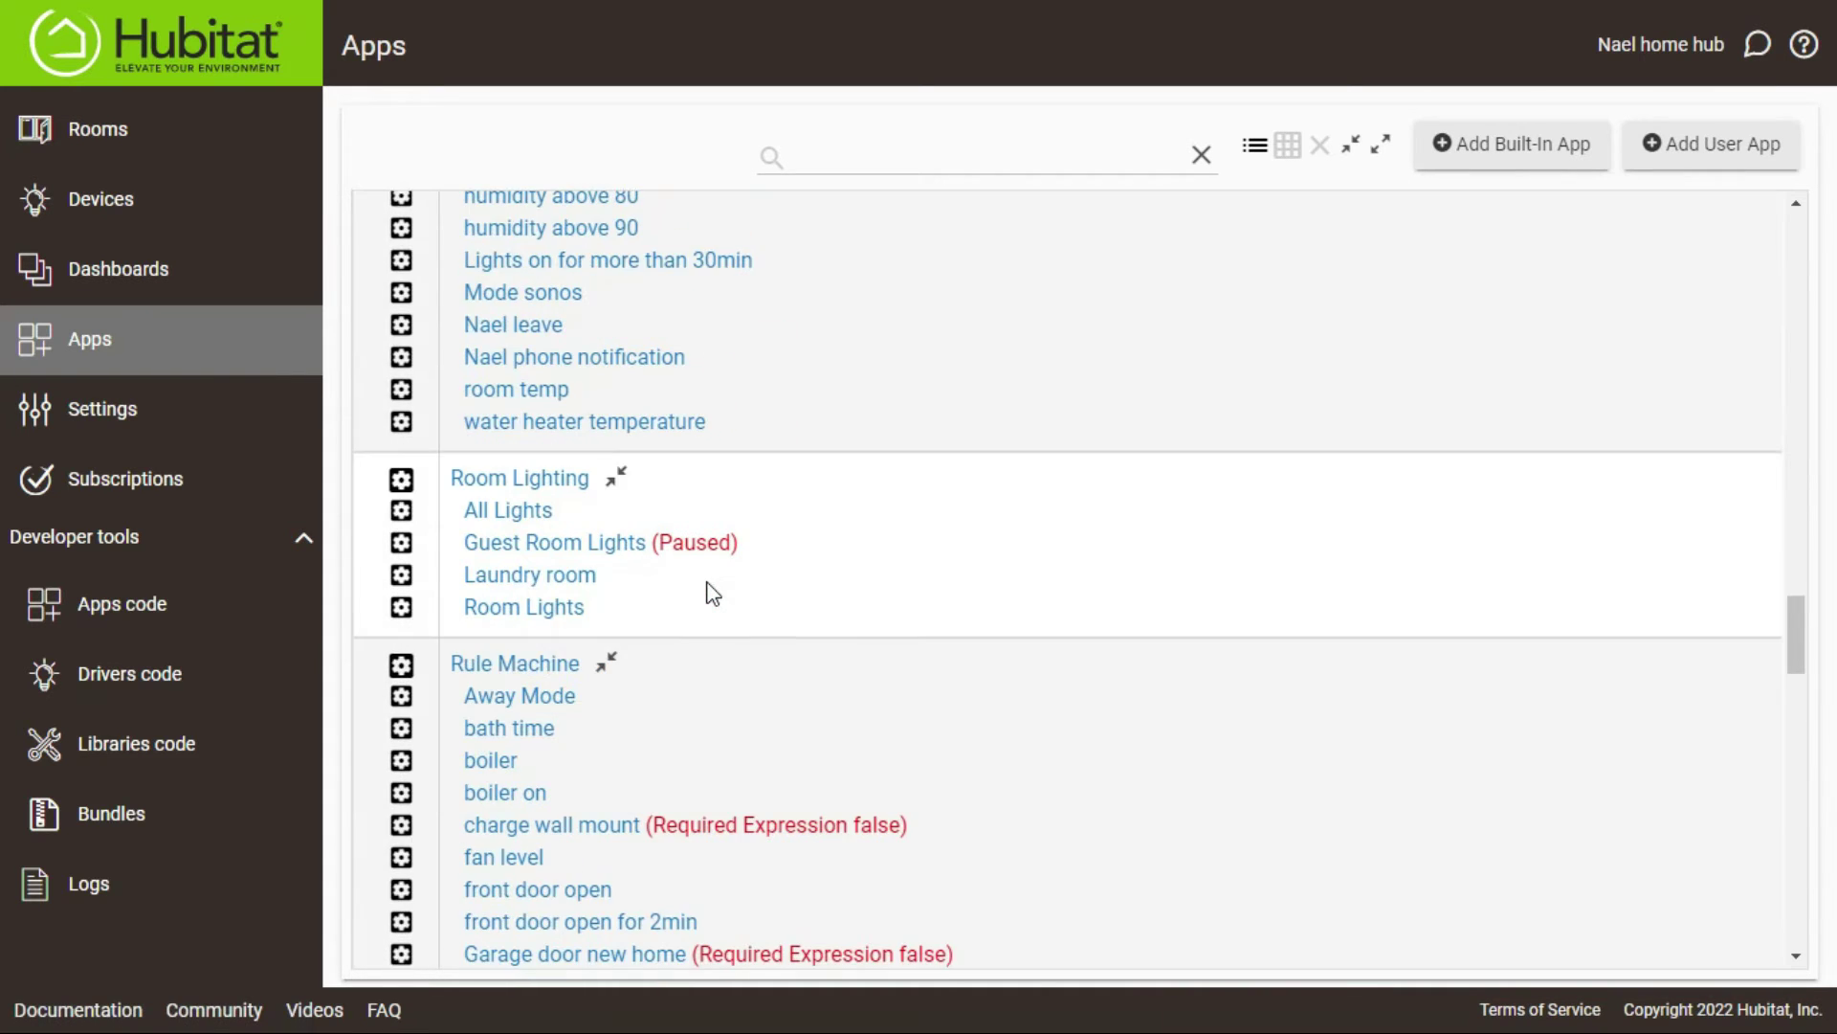
pyautogui.scroll(-1, 713, 594)
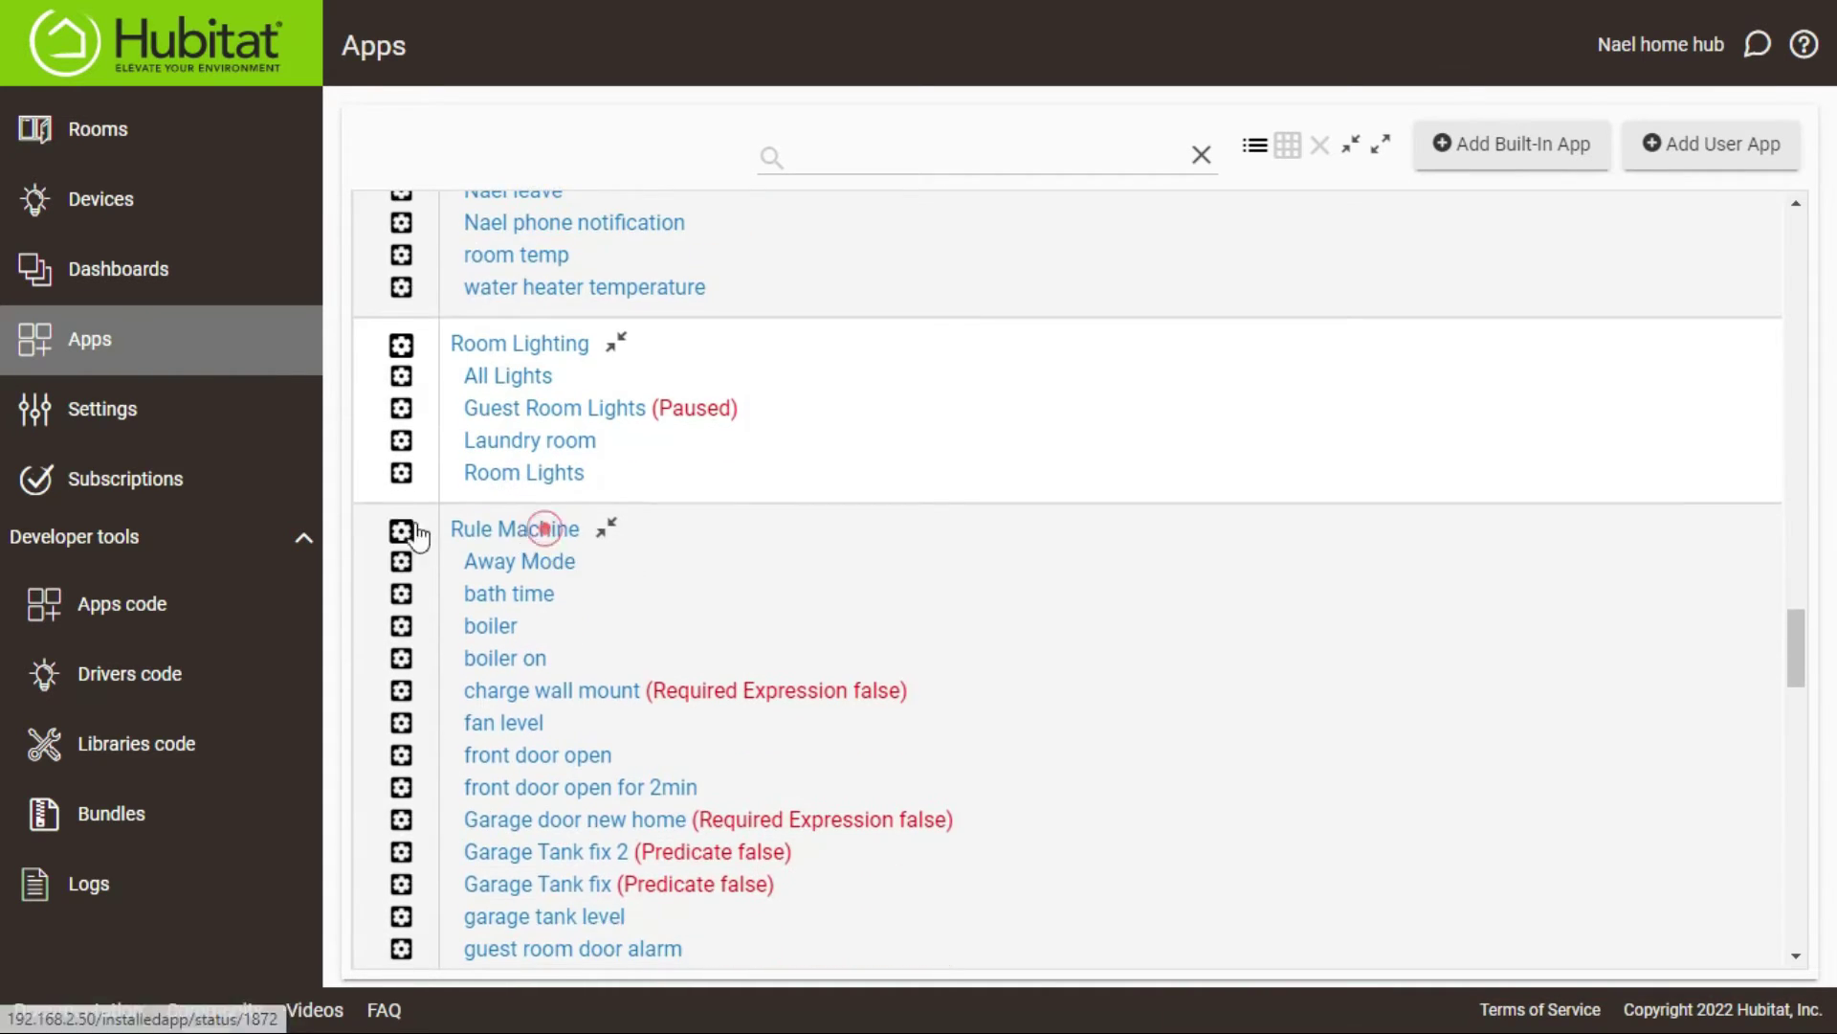
pyautogui.click(546, 529)
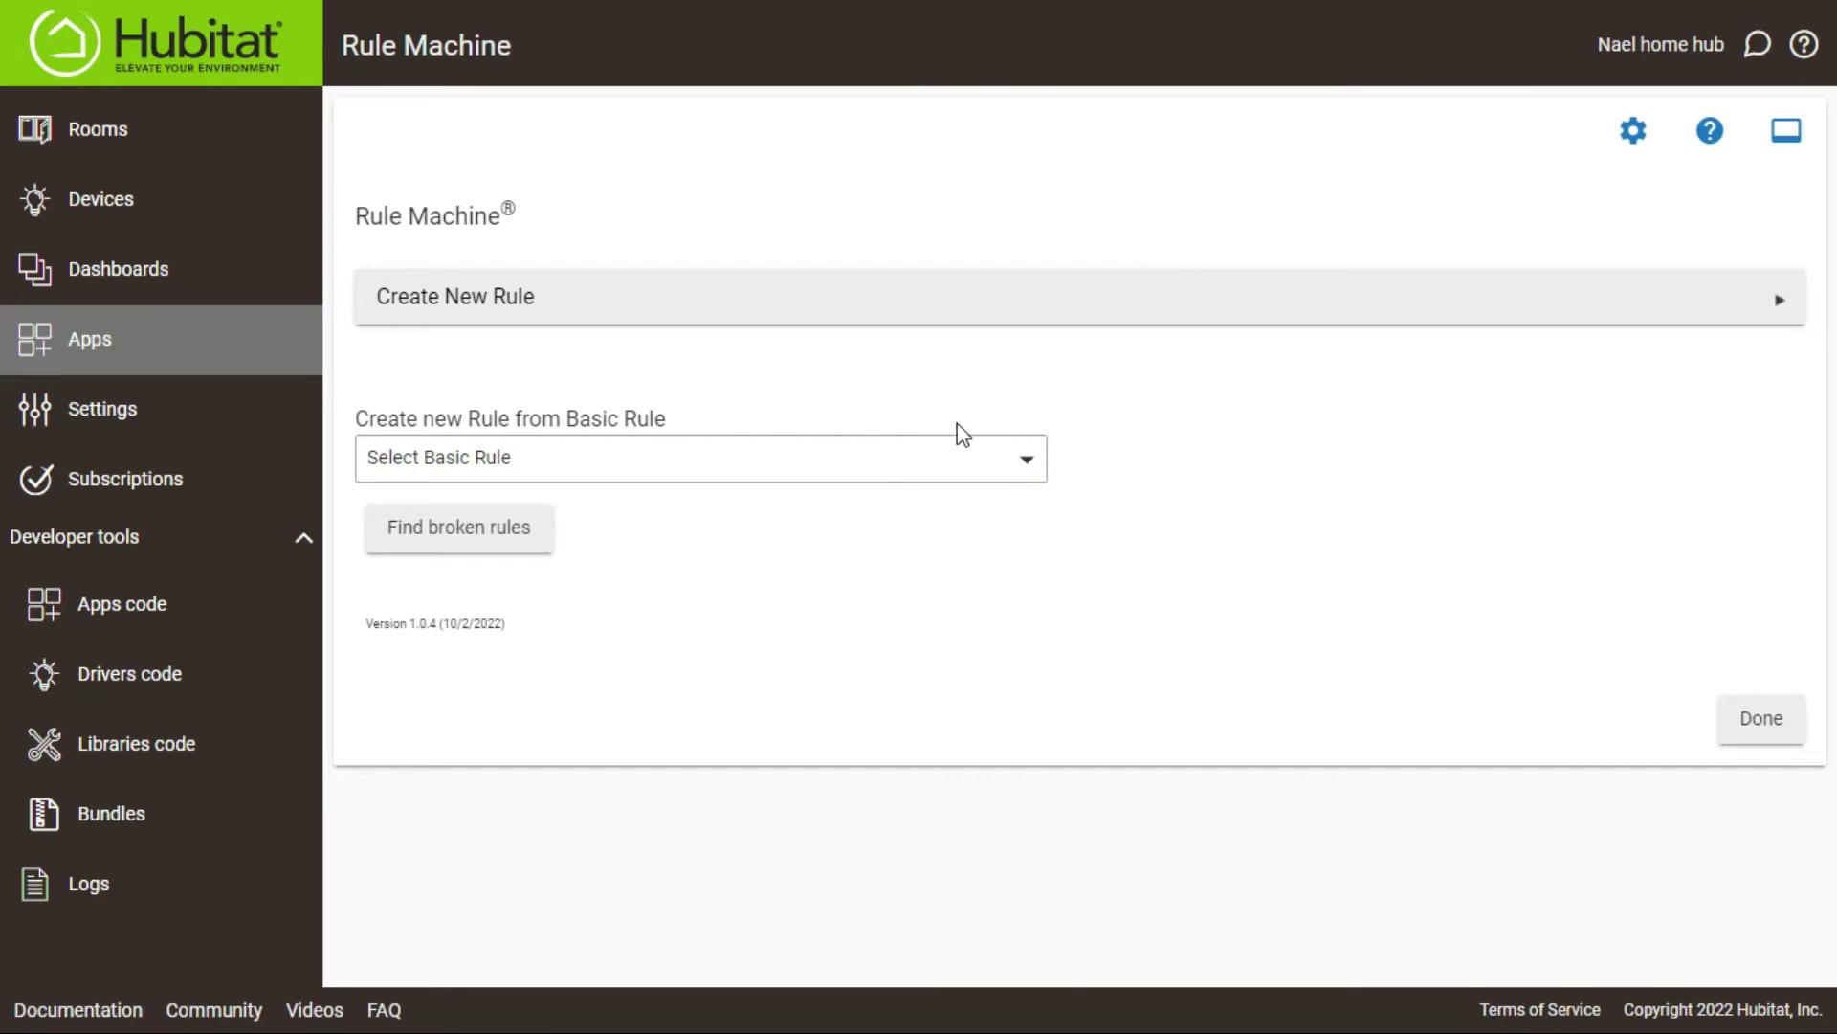
# Step: Create a new rule named "Wesmart virtual Presence on automation"
pyautogui.click(715, 308)
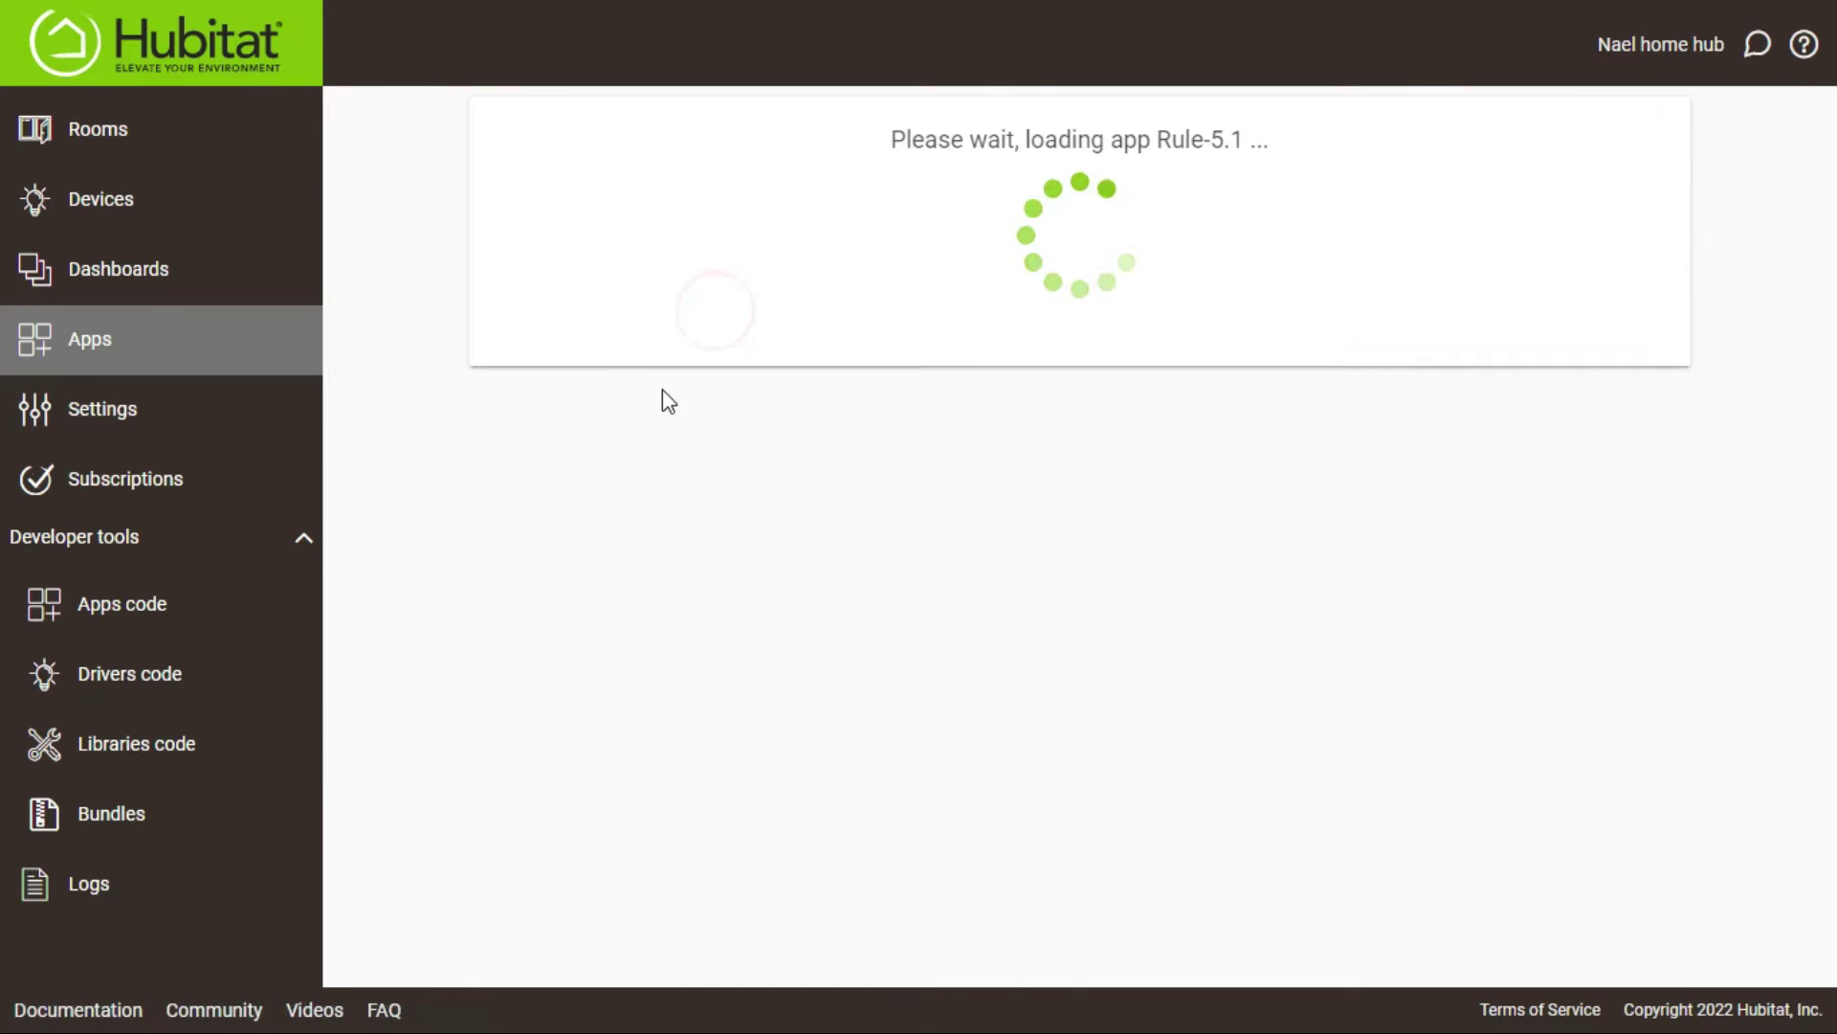
pyautogui.click(548, 341)
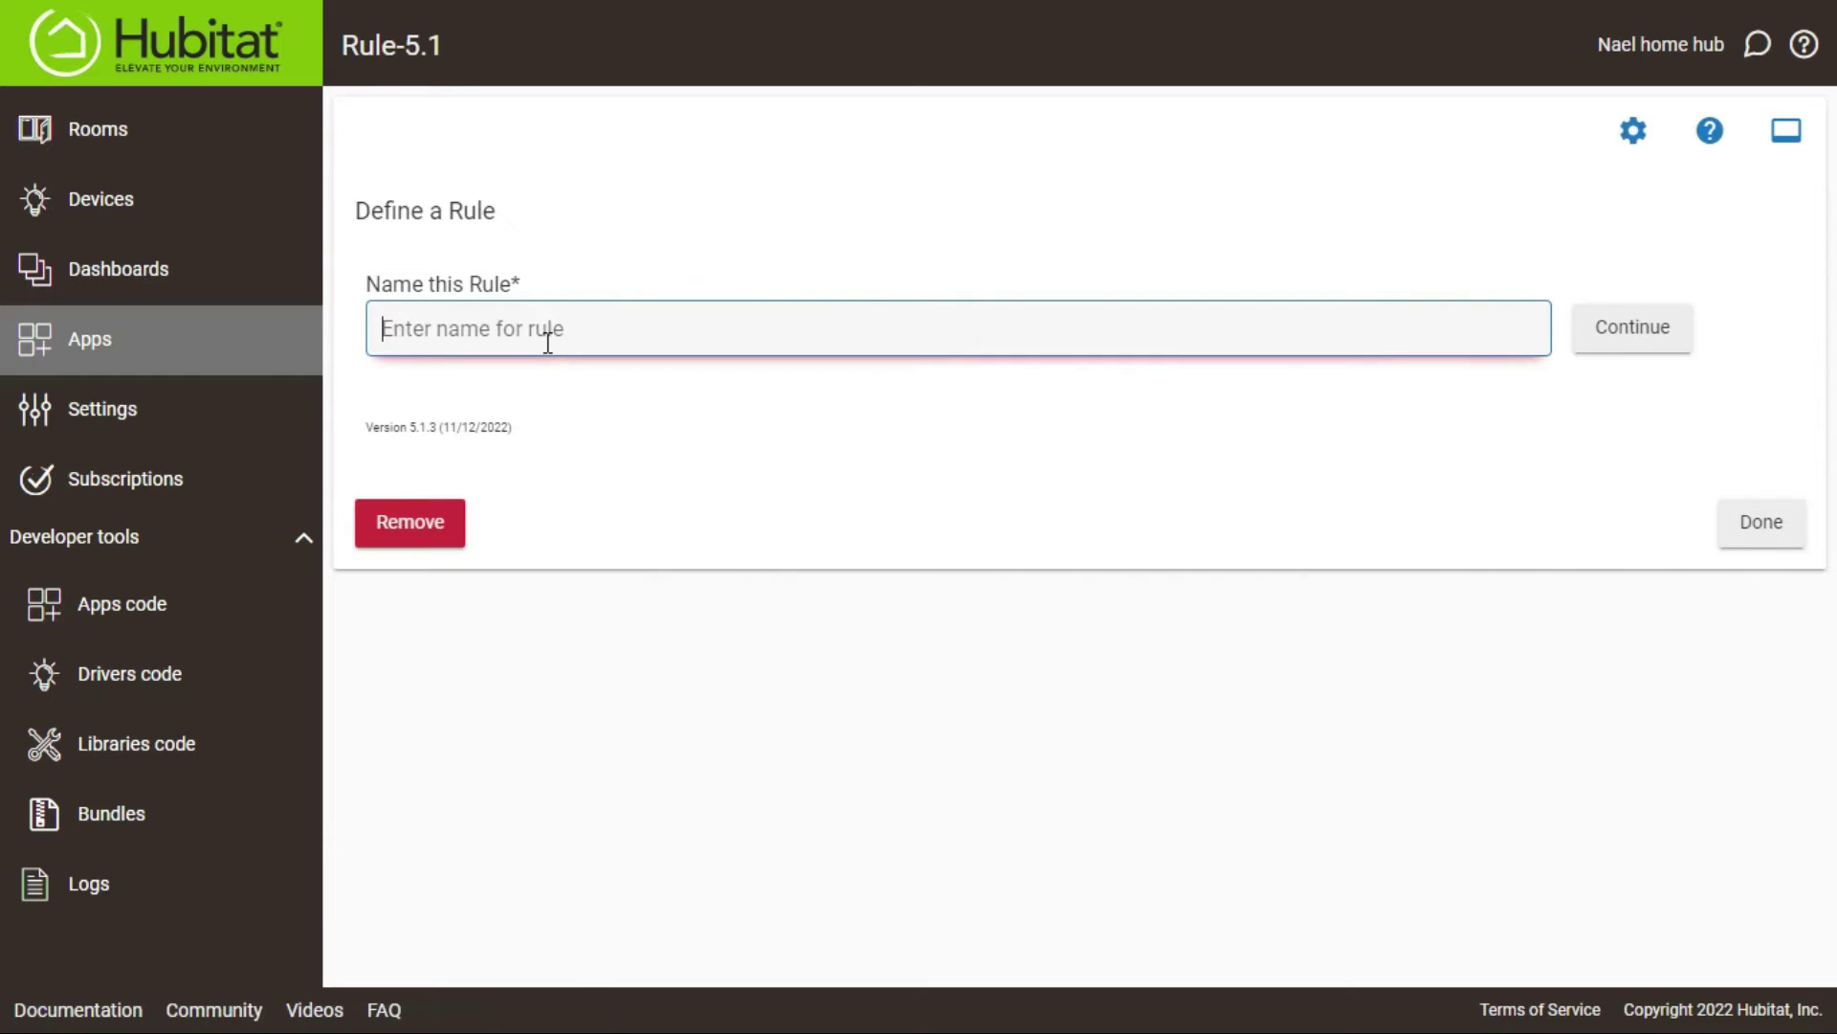
pyautogui.press('super+v')
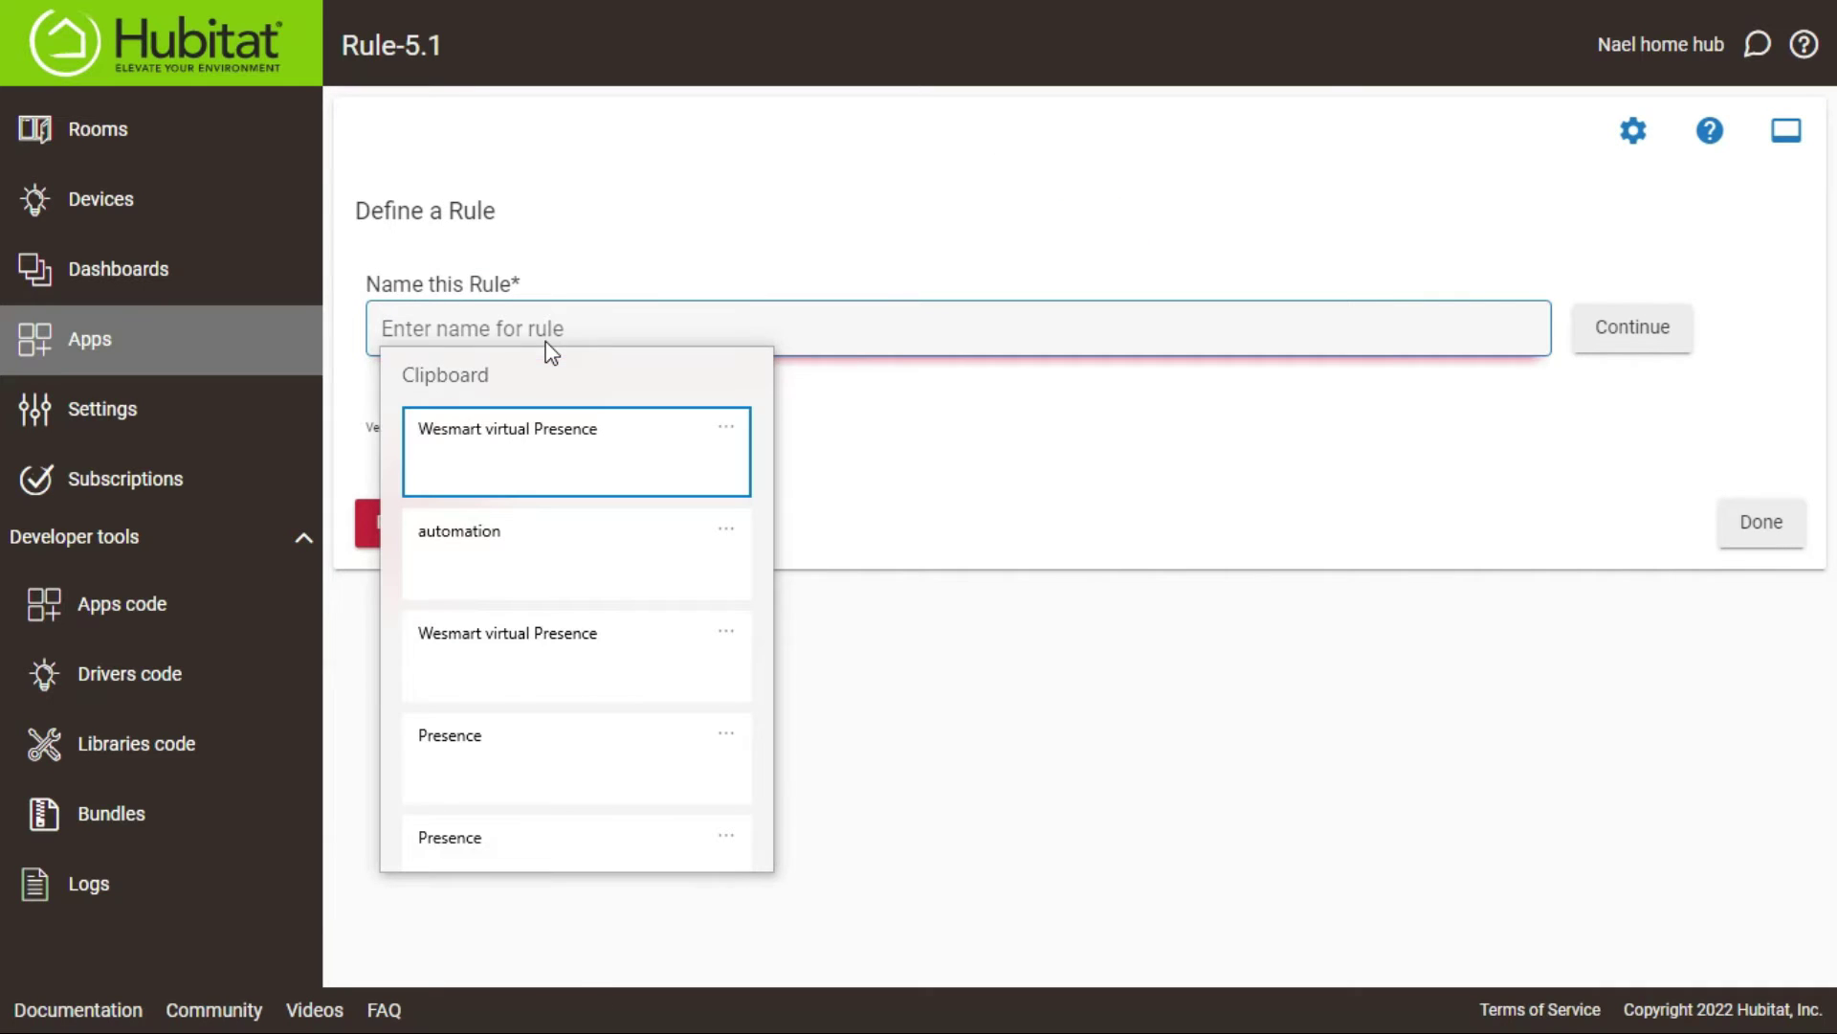
pyautogui.click(563, 431)
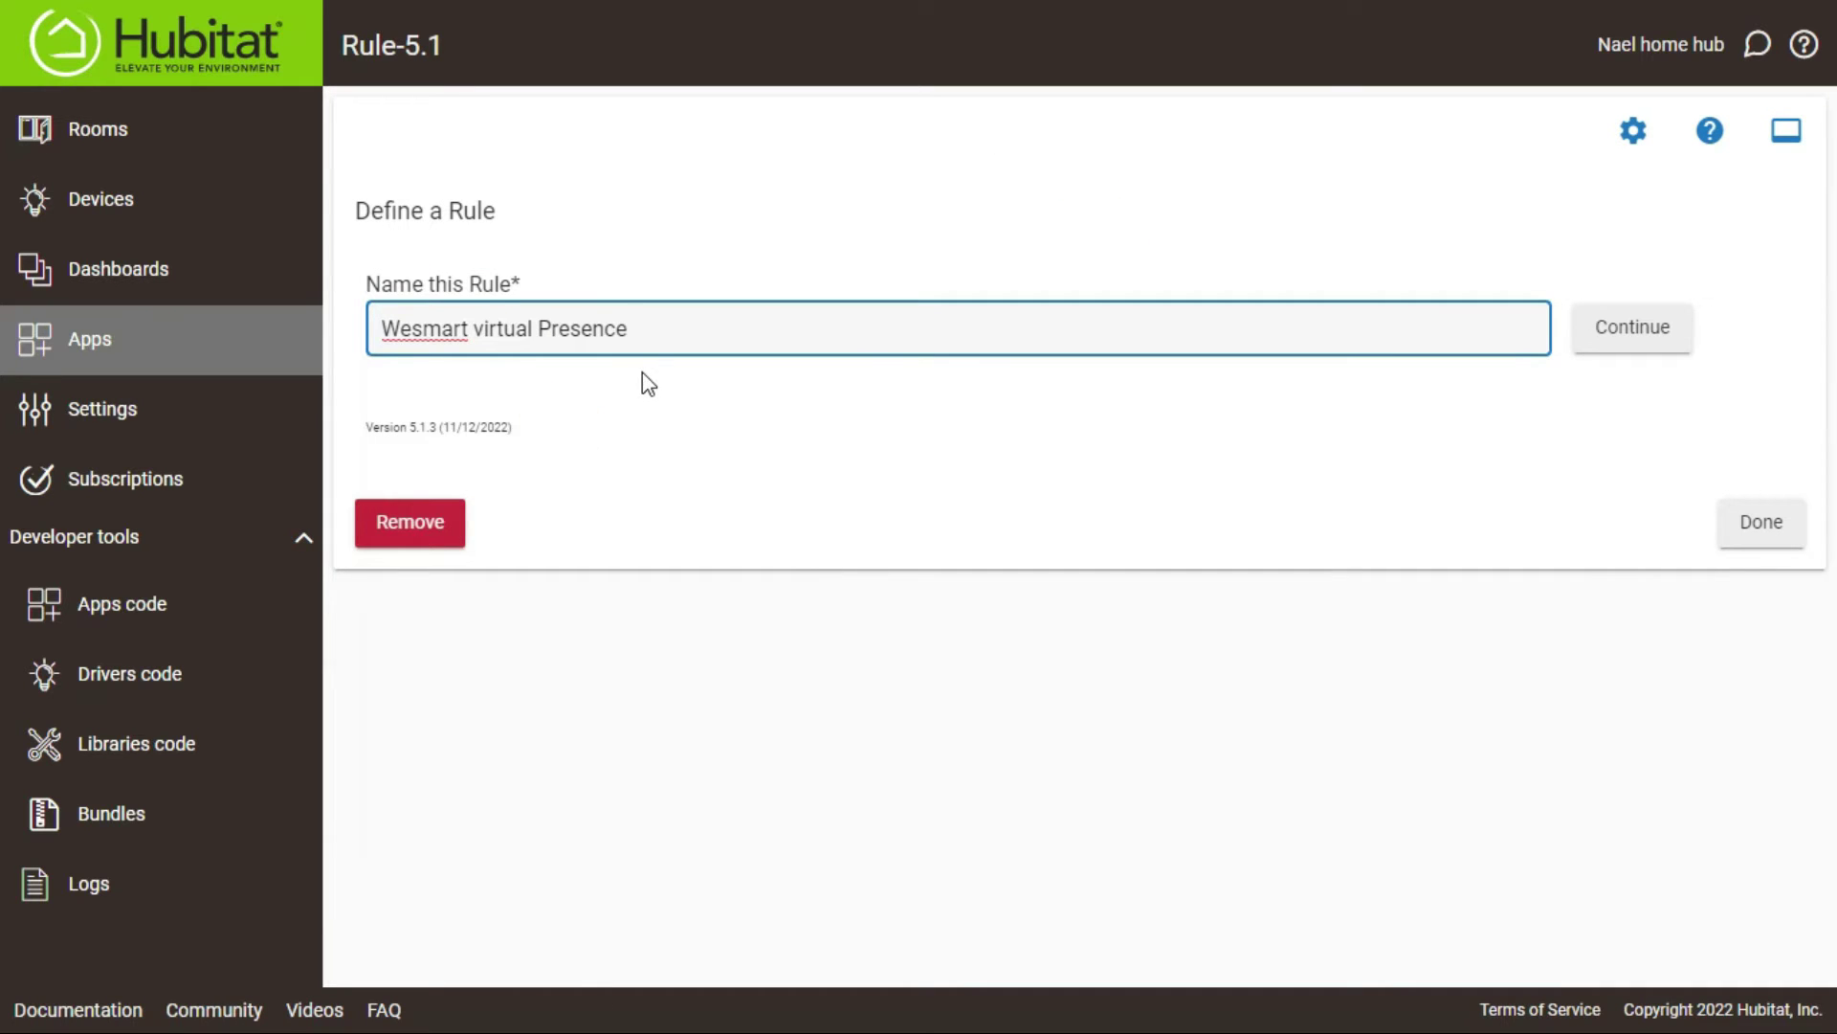
pyautogui.write('on automation')
pyautogui.click(777, 436)
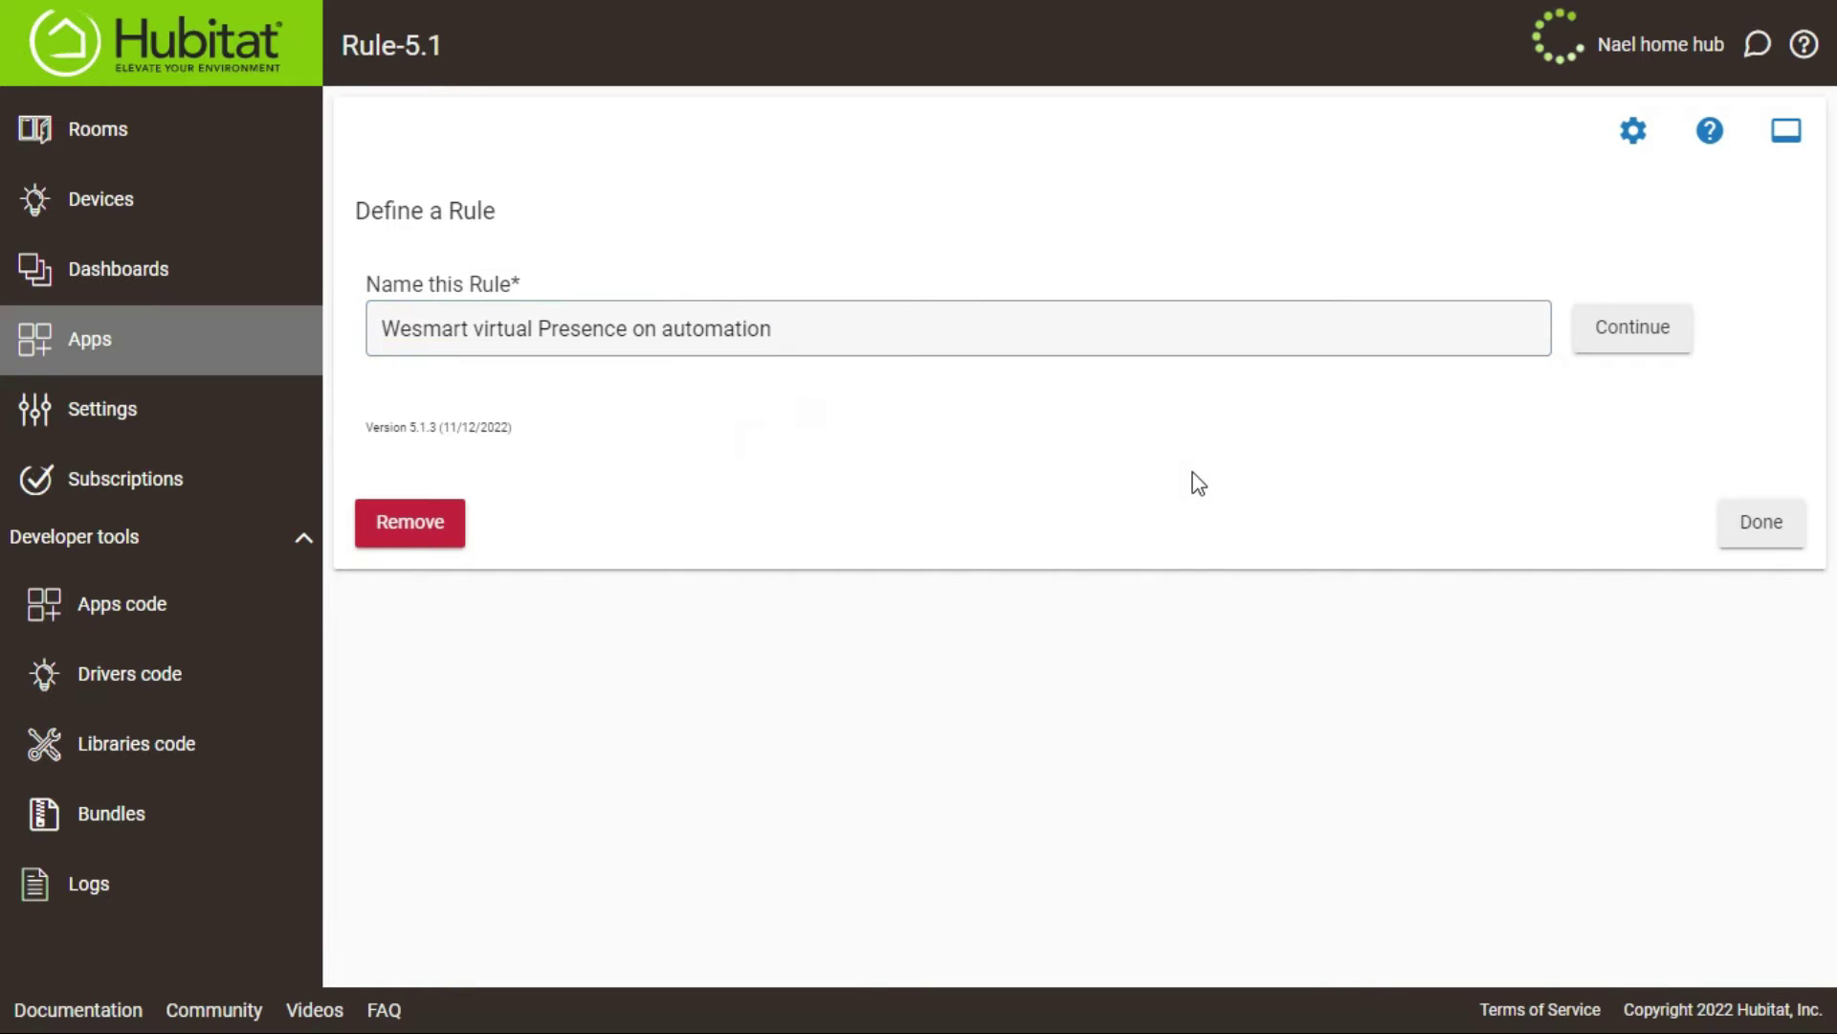
# Step: Add a Contact trigger event to the rule and select wesmart door sensor as its contact sensor
pyautogui.click(687, 480)
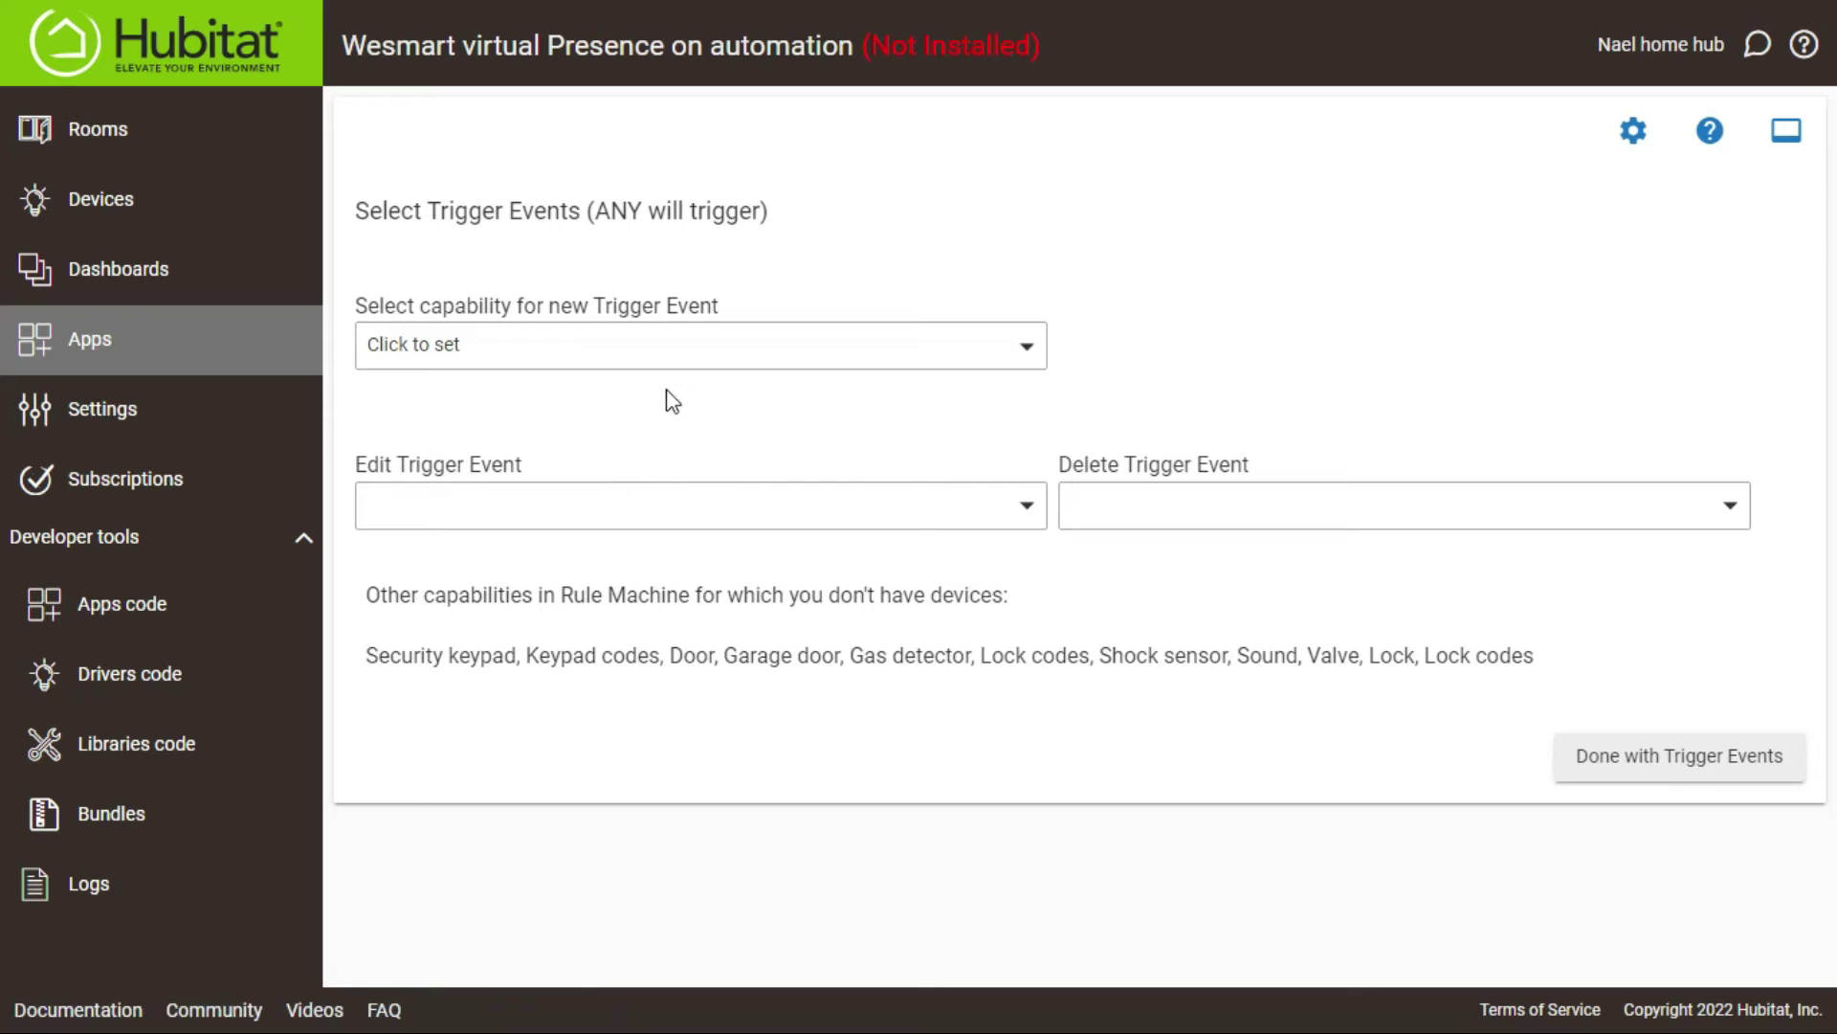
pyautogui.click(704, 343)
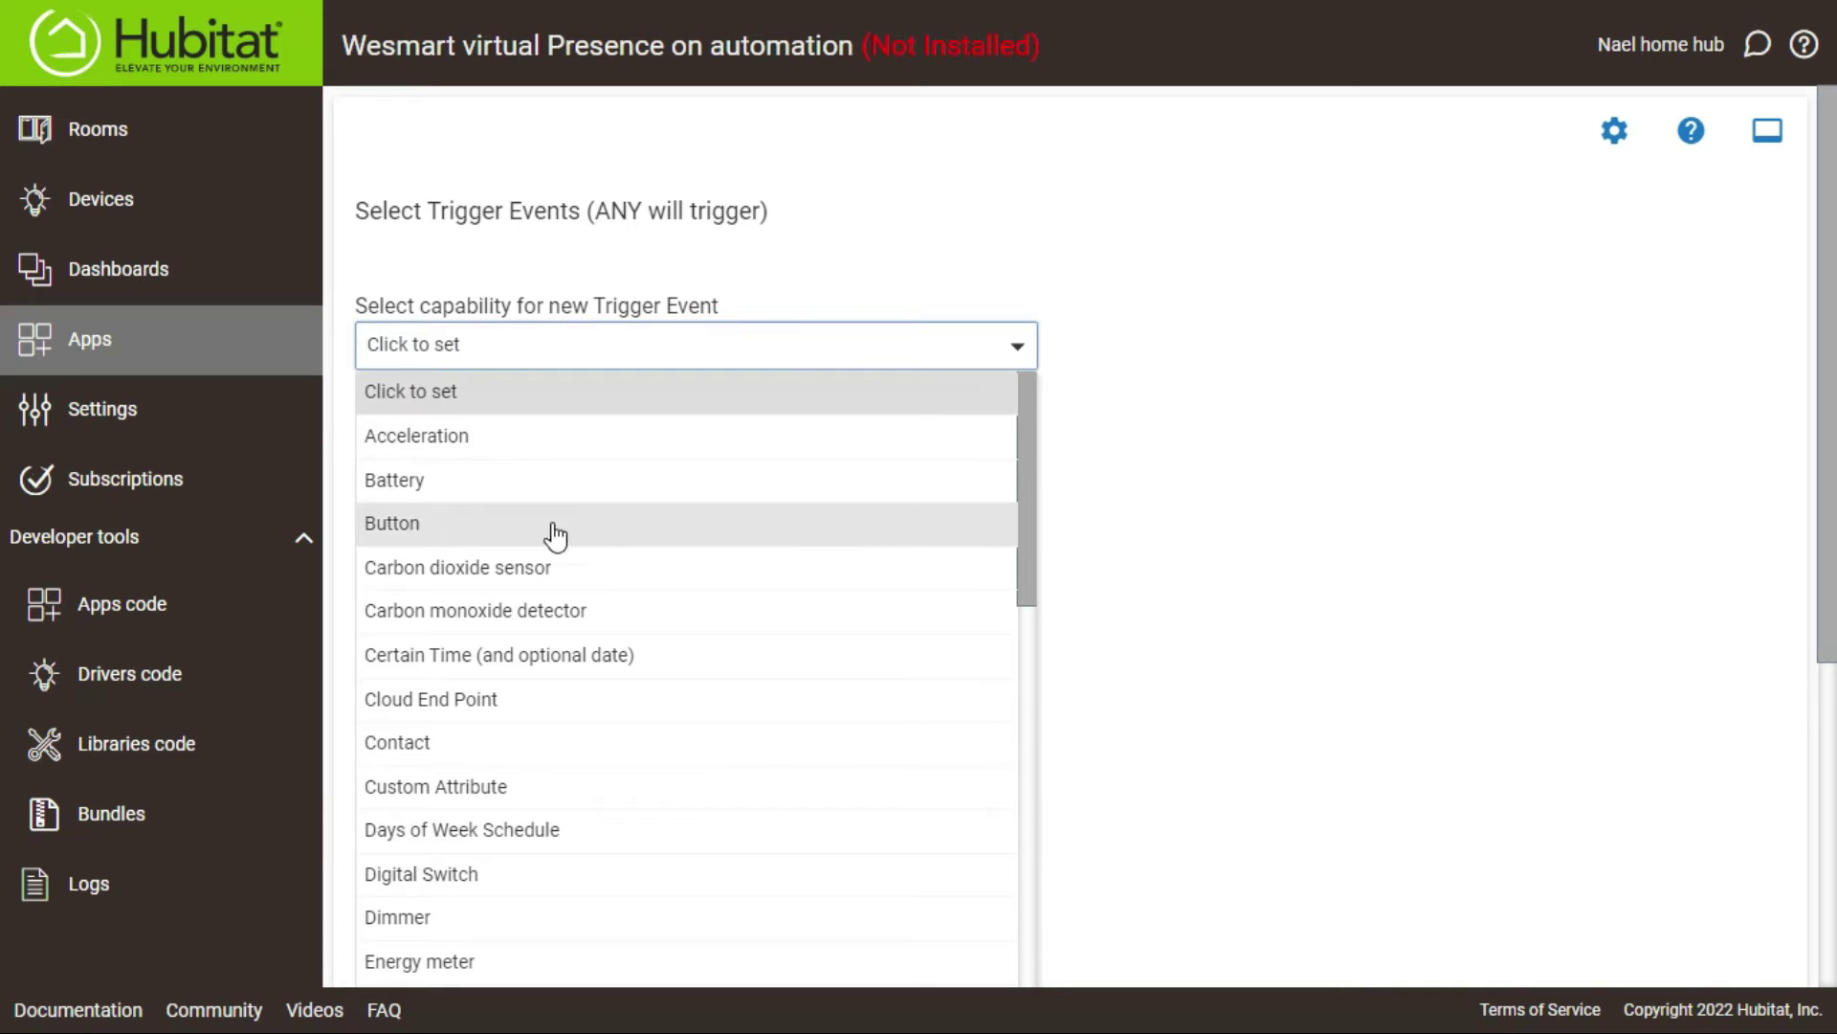
pyautogui.click(496, 729)
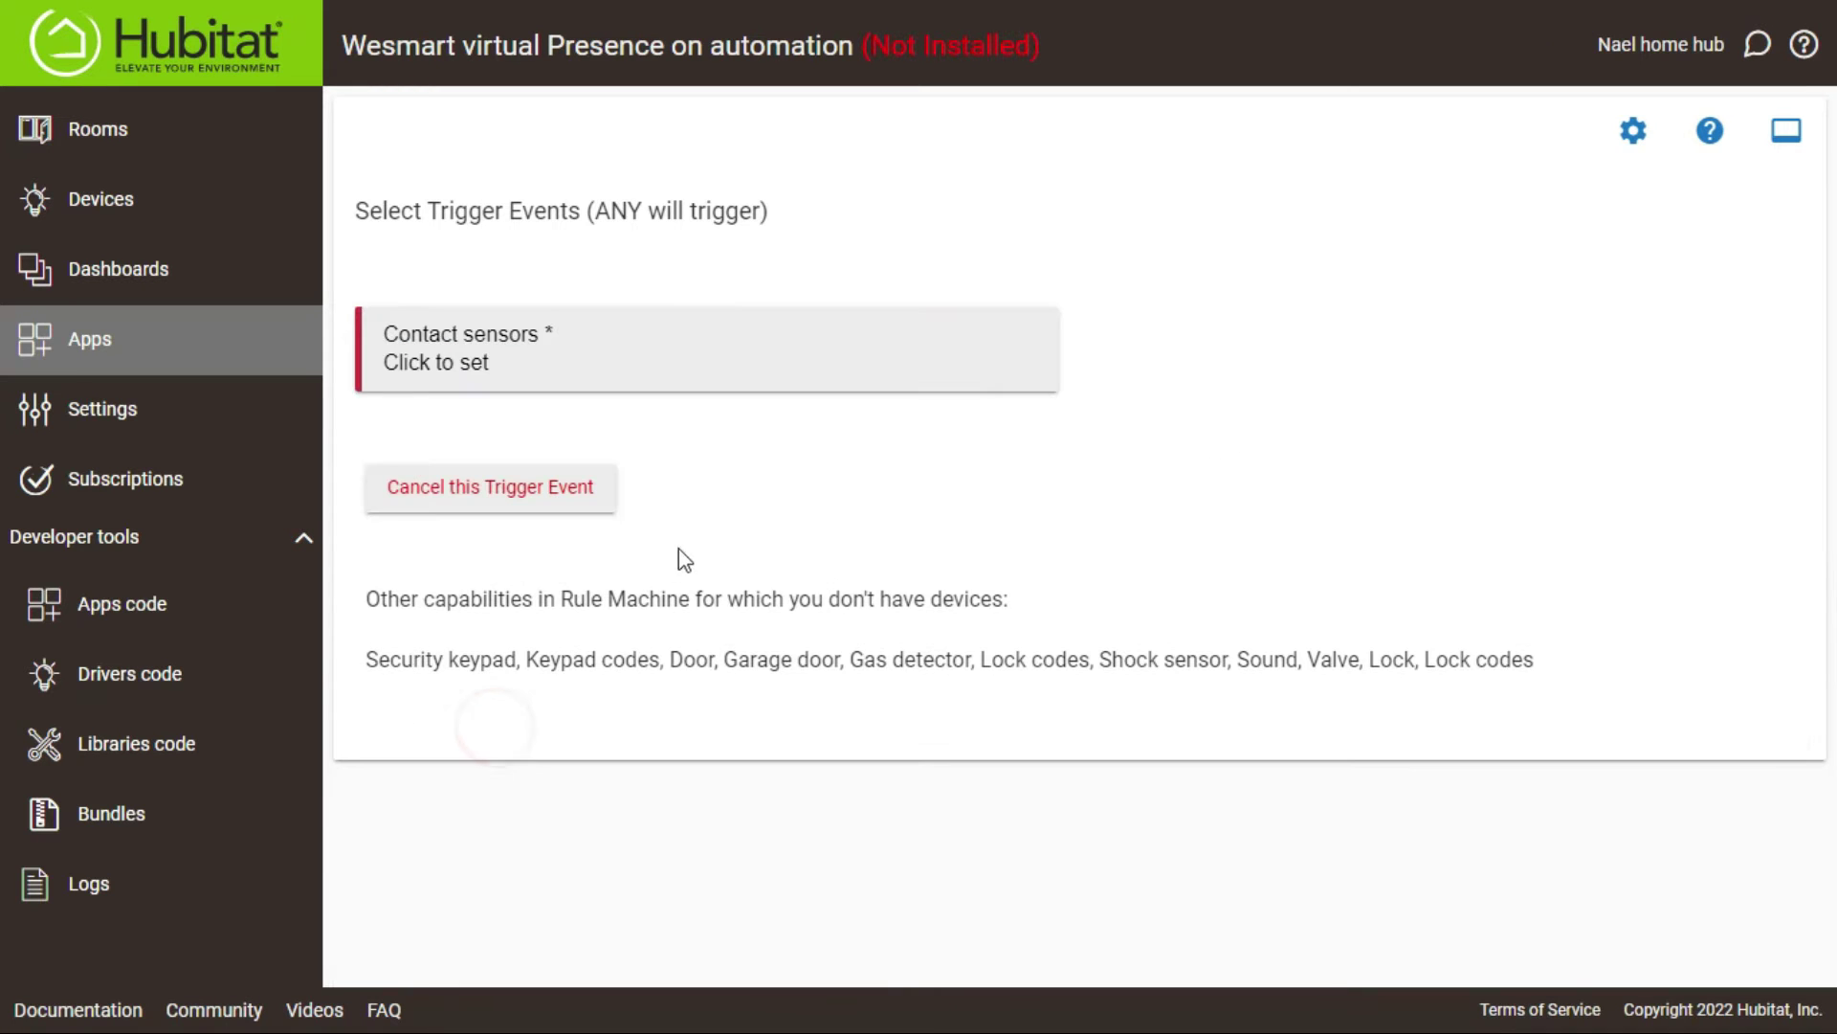
pyautogui.click(558, 388)
pyautogui.scroll(-10, 607, 603)
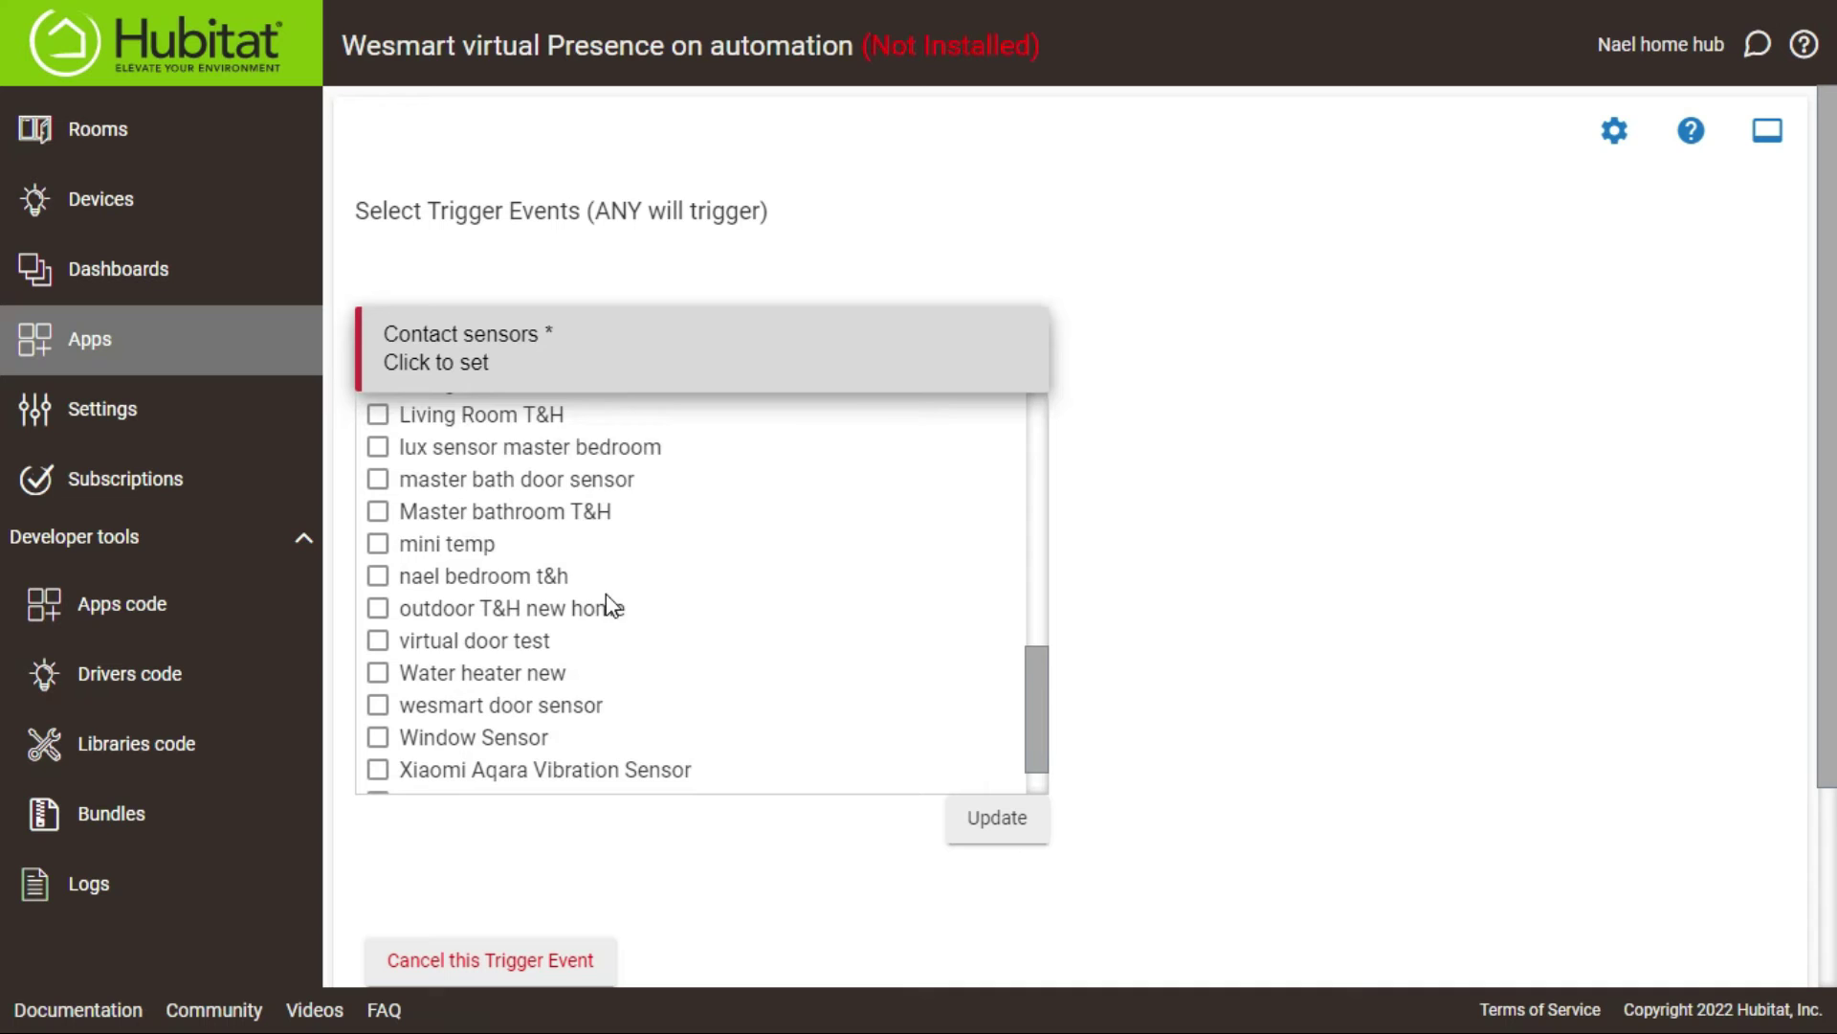
pyautogui.click(603, 638)
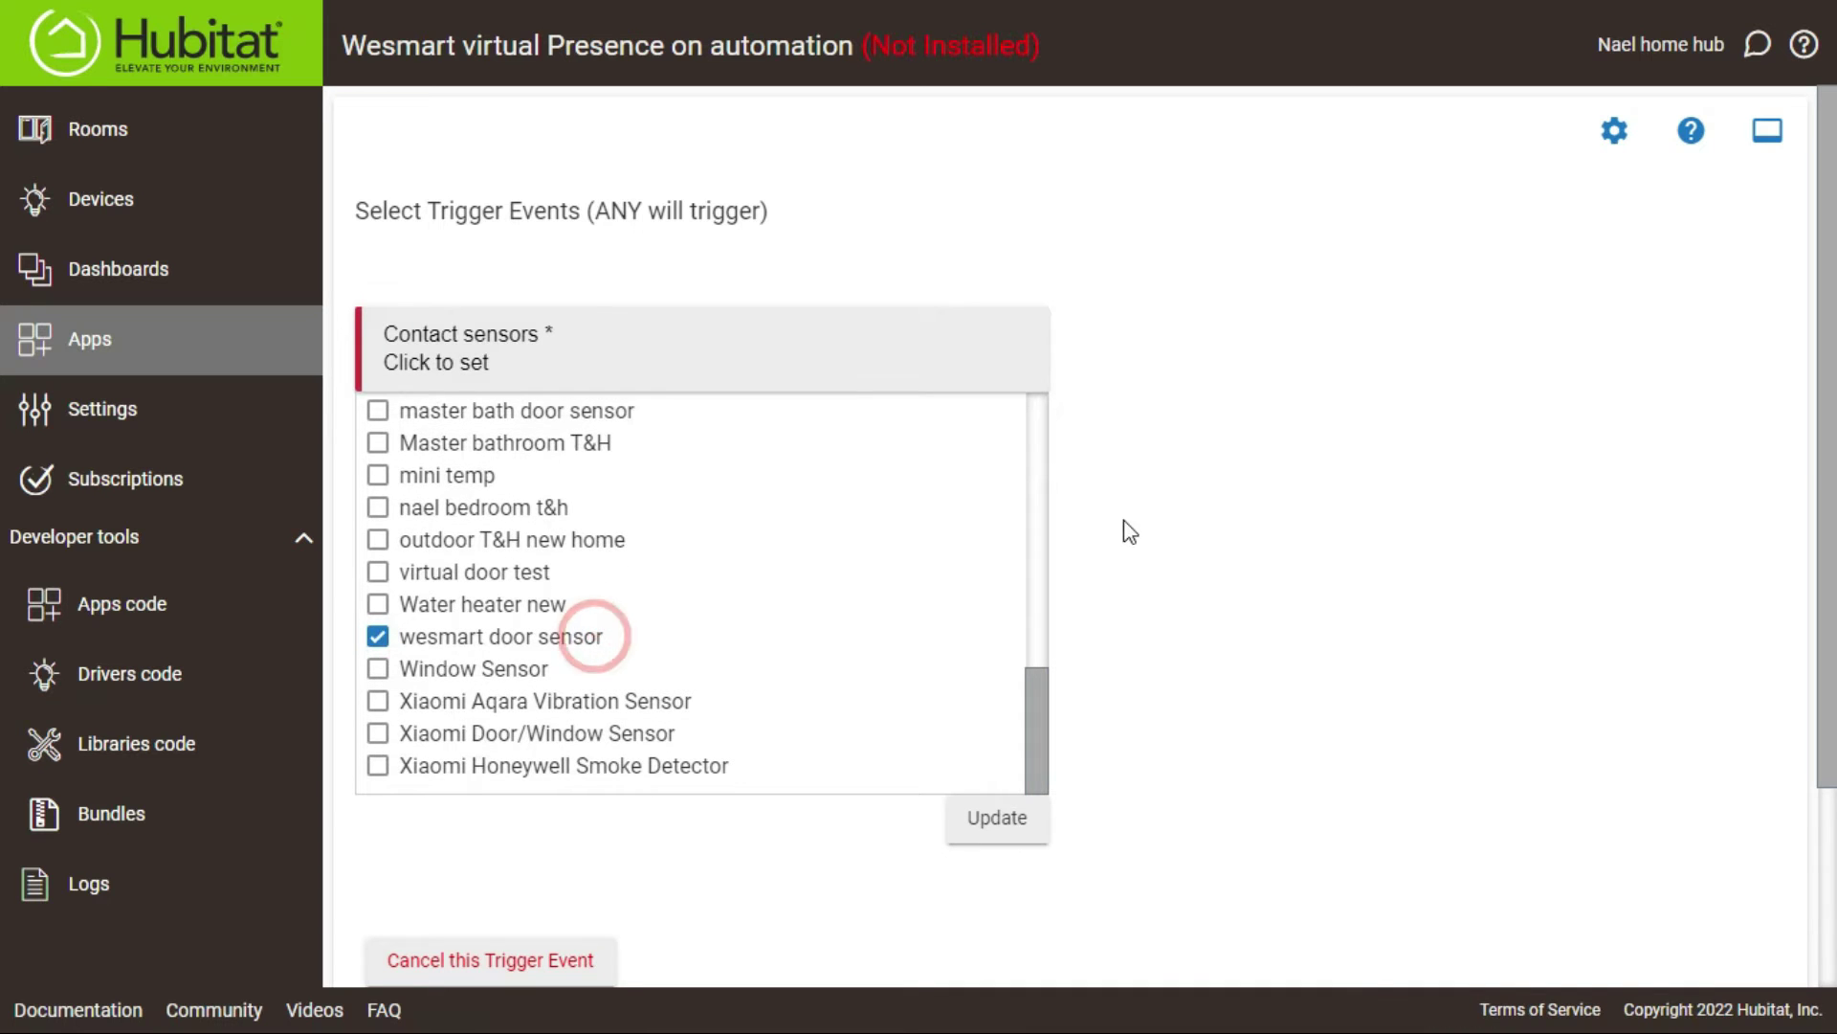
pyautogui.click(1163, 515)
# Step: Set the trigger to fire when the door contact reports closed and finish the trigger events
pyautogui.click(1196, 403)
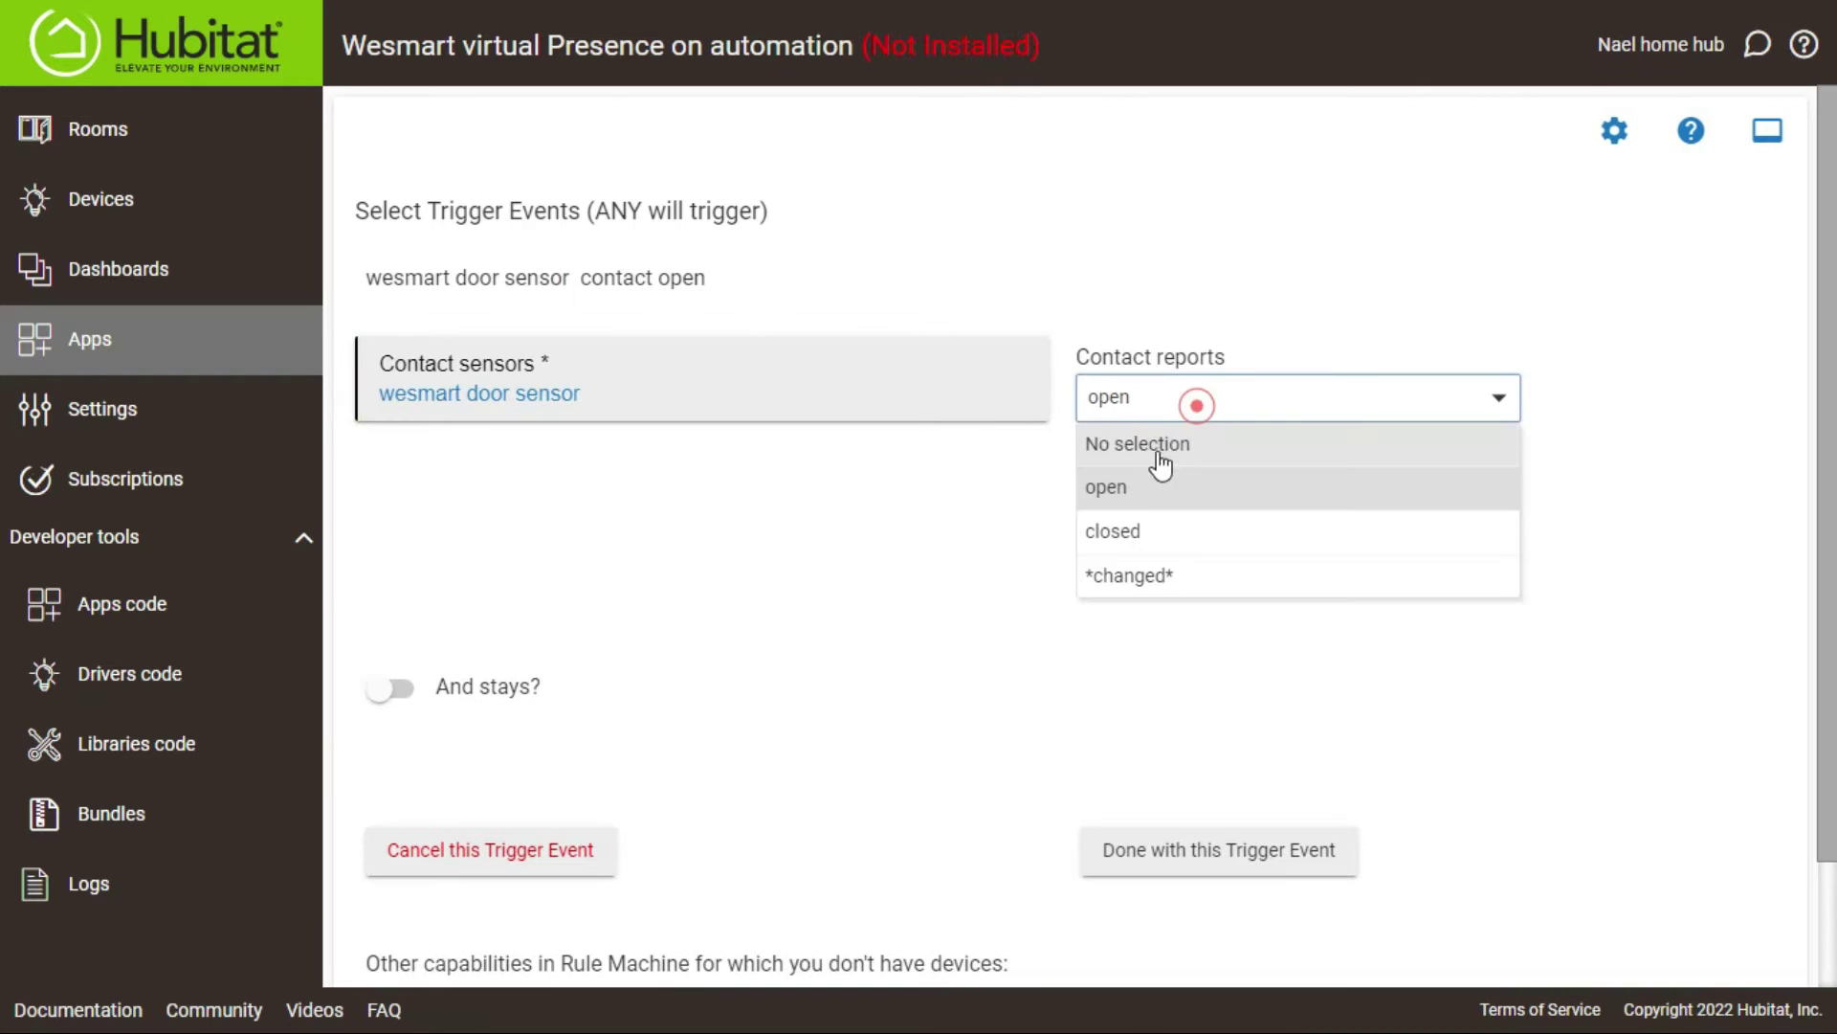
pyautogui.click(1149, 529)
pyautogui.click(1144, 679)
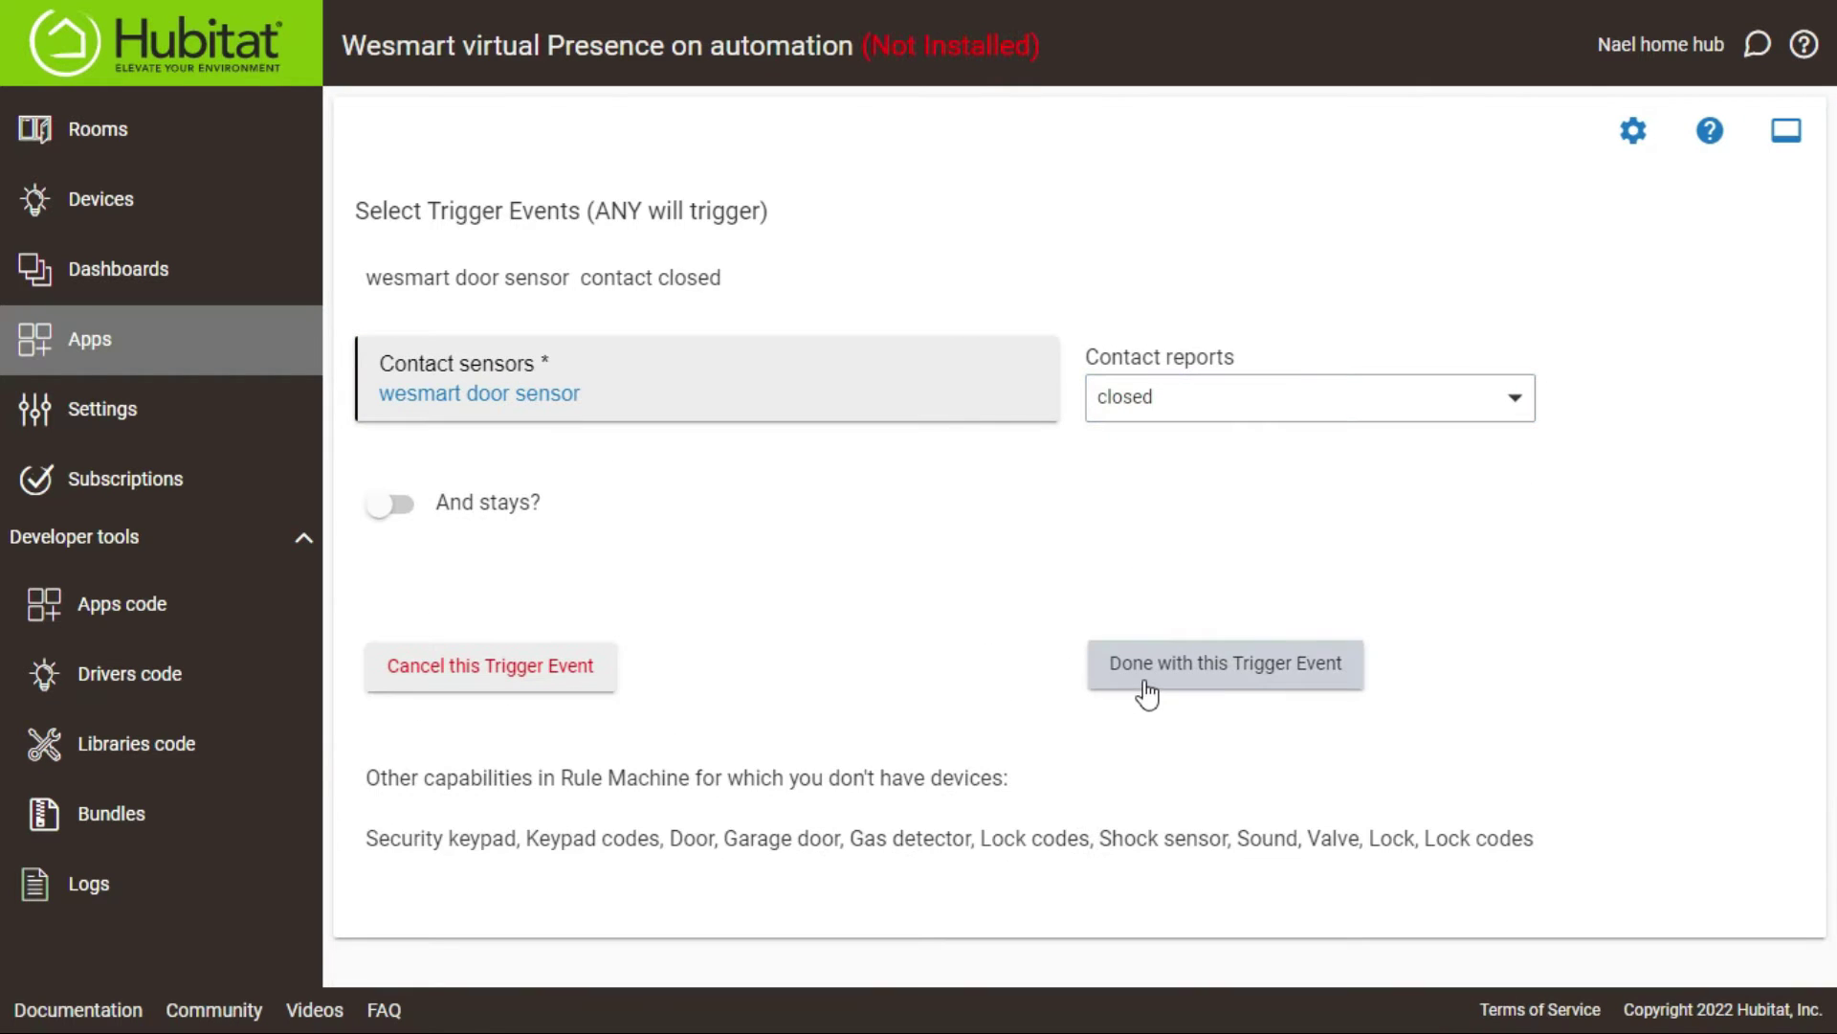
pyautogui.click(1600, 809)
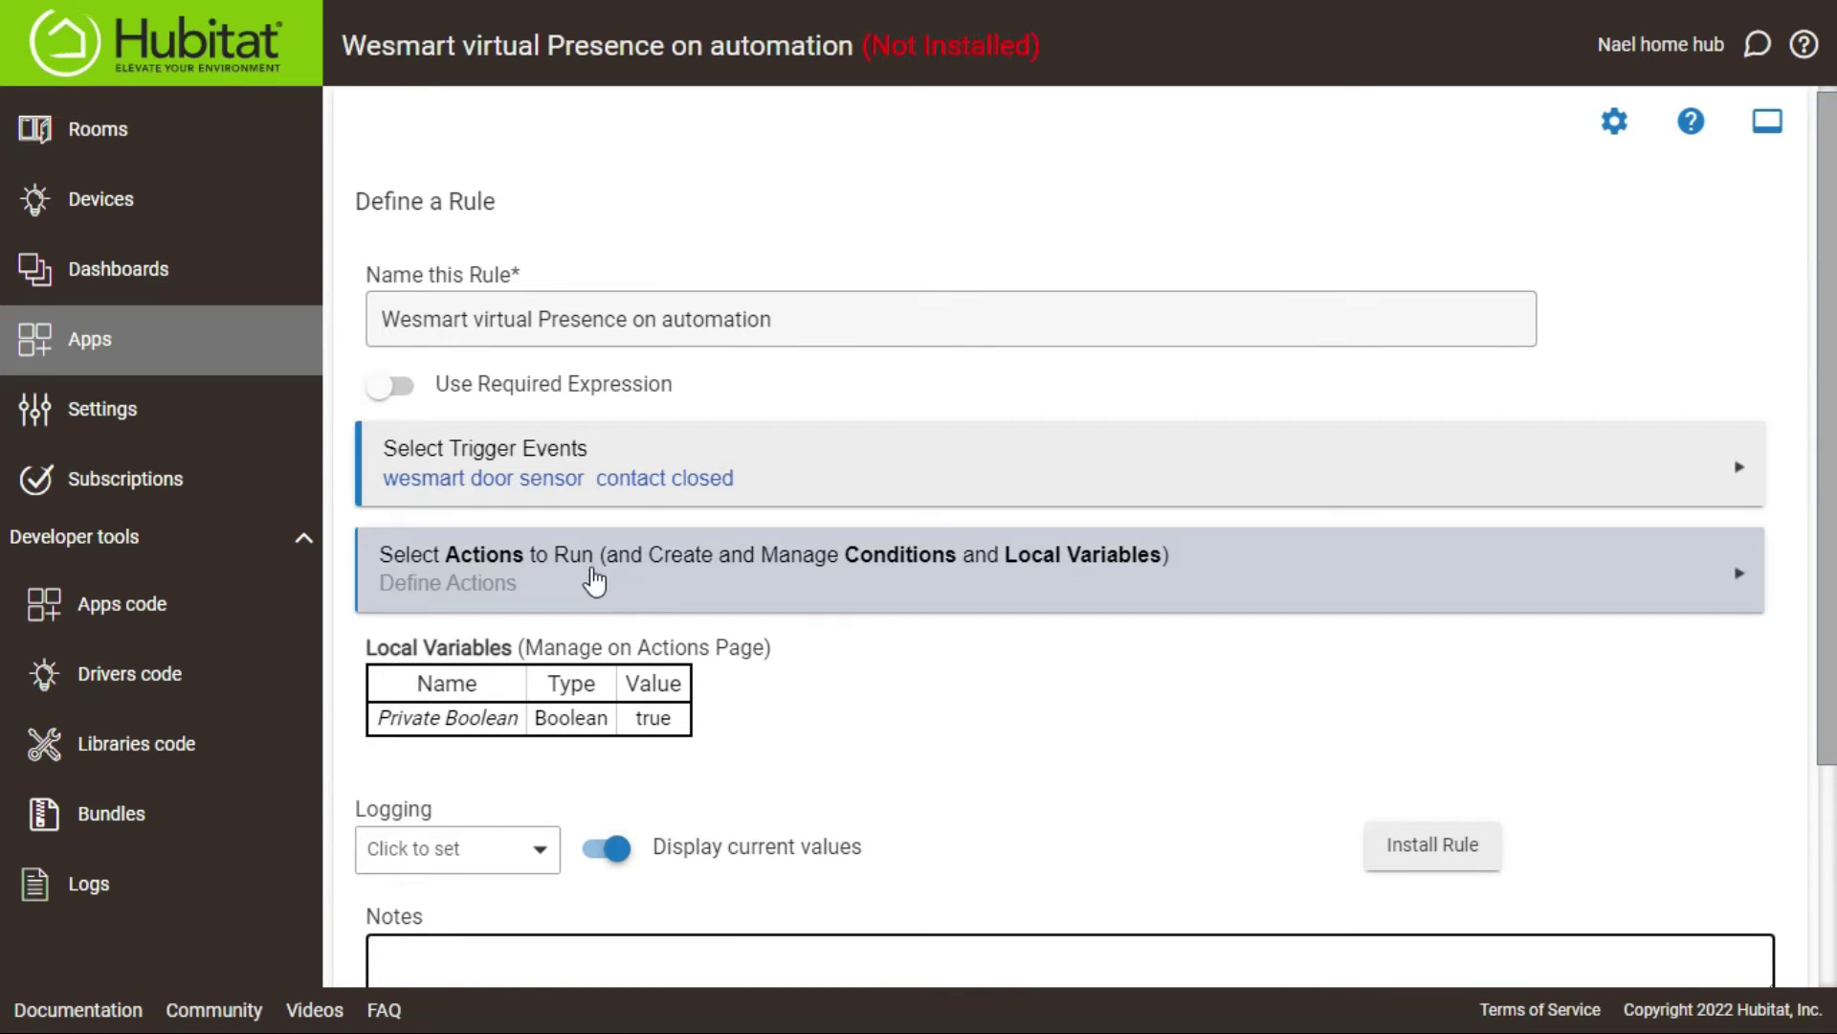
# Step: Create a new action of type Delay, Wait, Exit or Comment and choose Wait for Expression
pyautogui.click(590, 580)
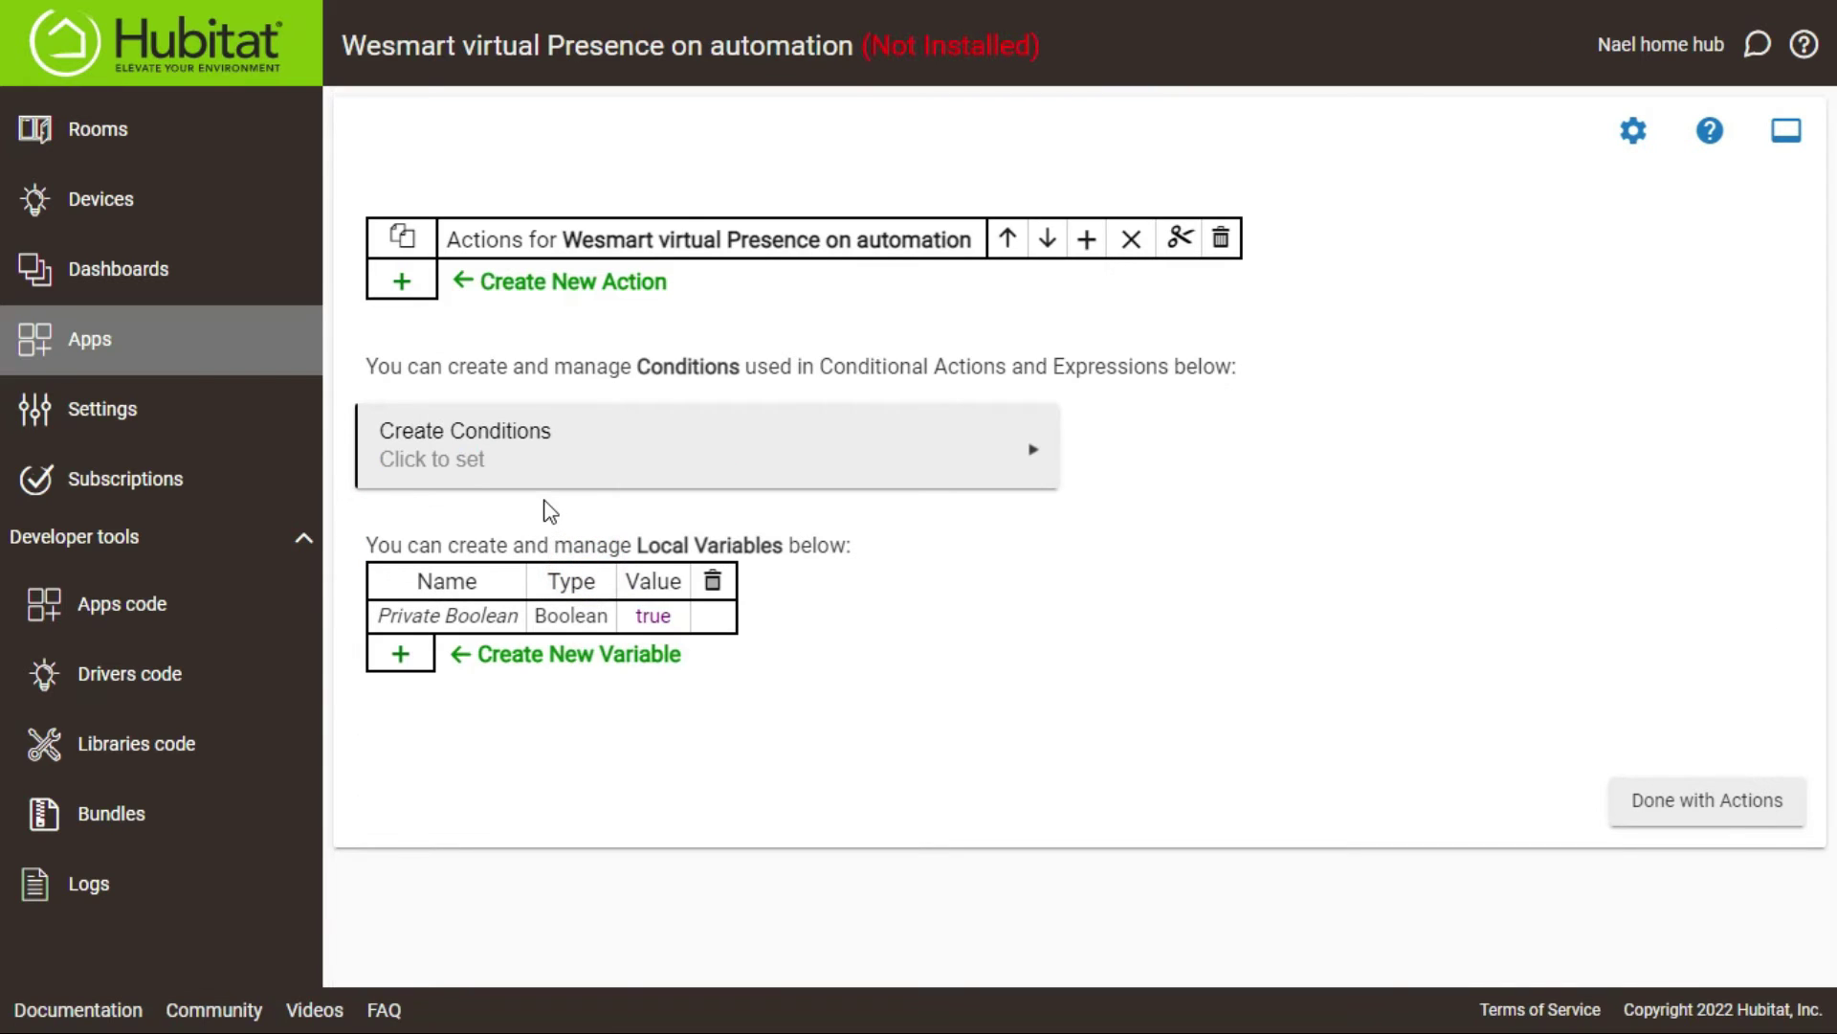
pyautogui.click(400, 283)
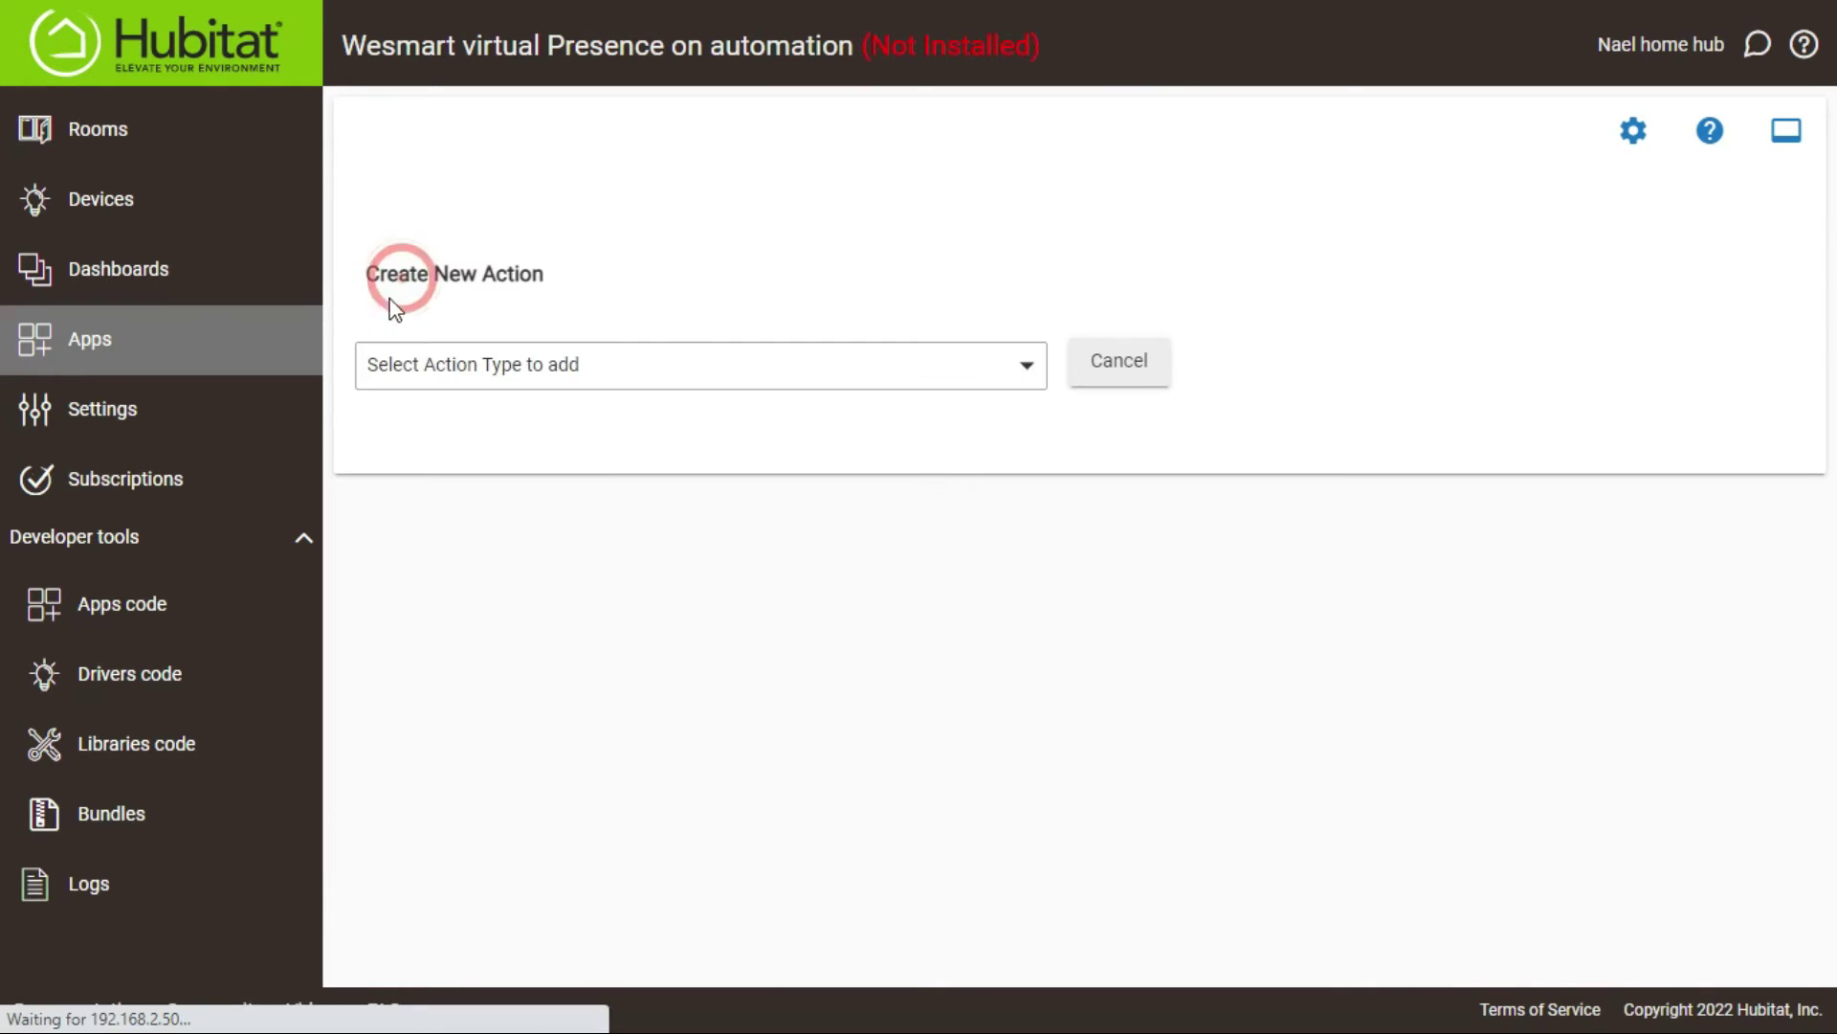
pyautogui.click(581, 365)
pyautogui.scroll(-1, 636, 521)
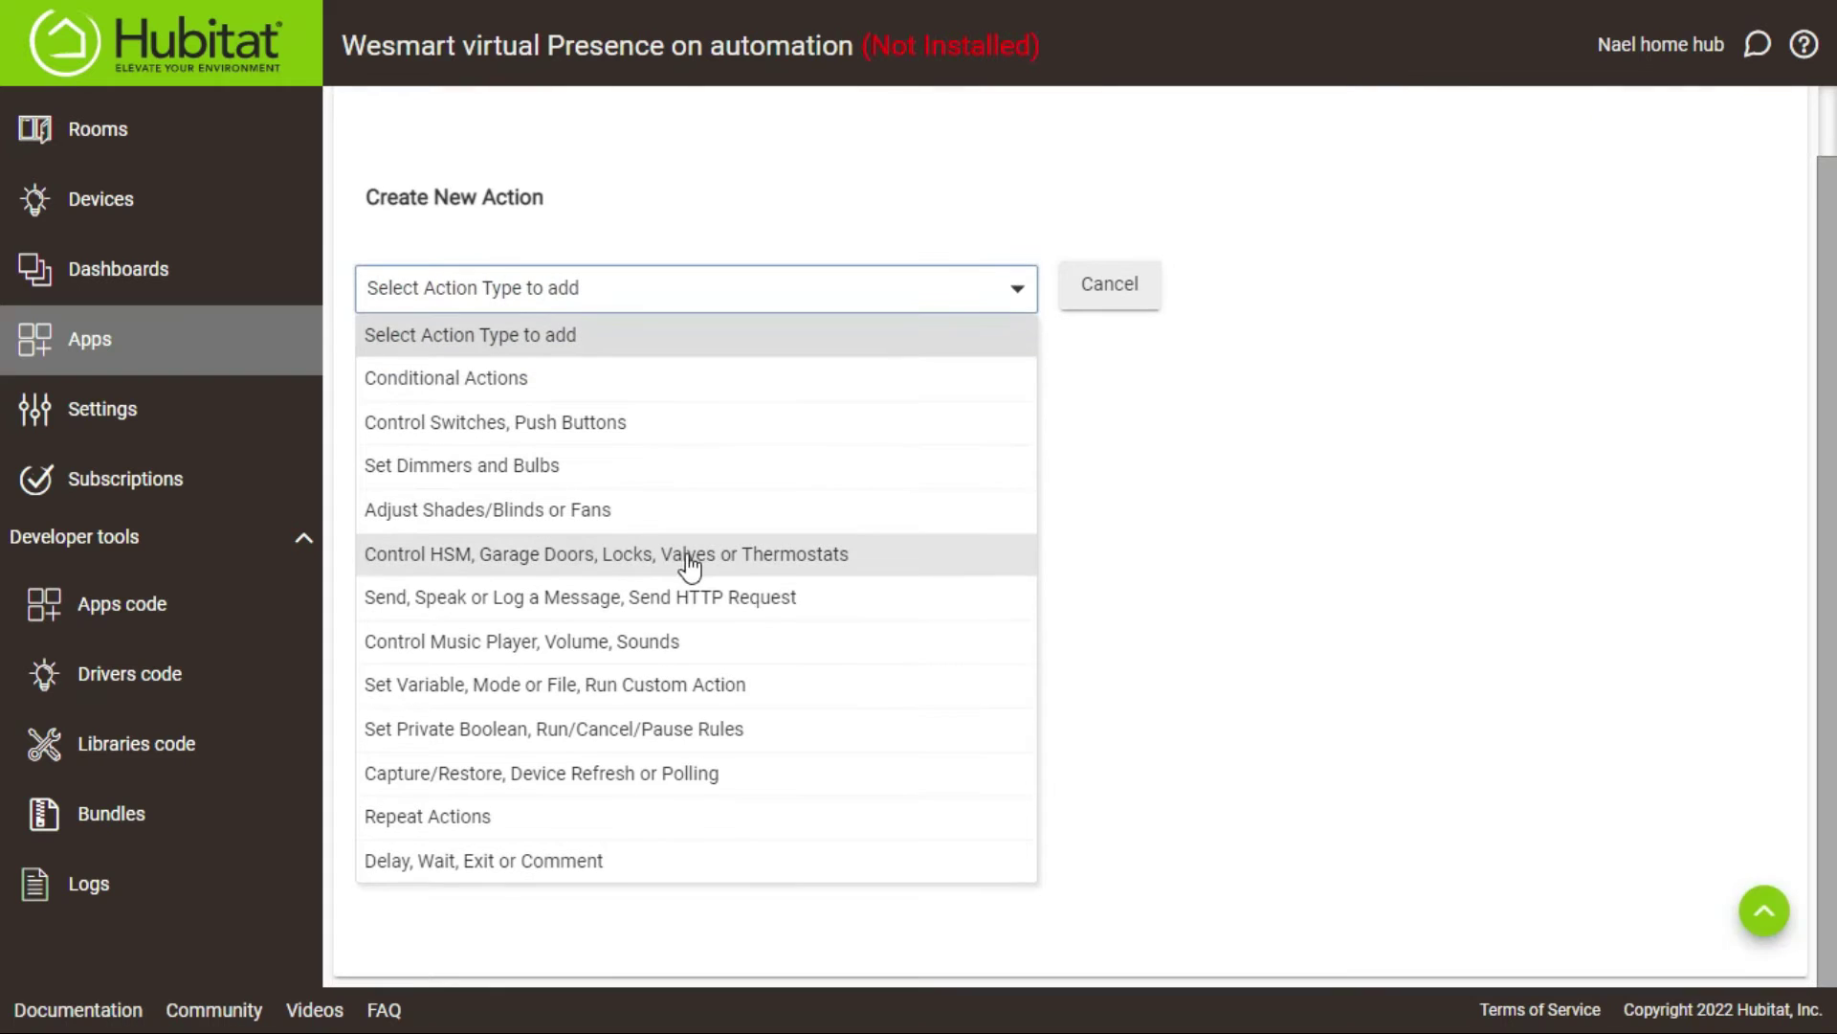
pyautogui.click(585, 861)
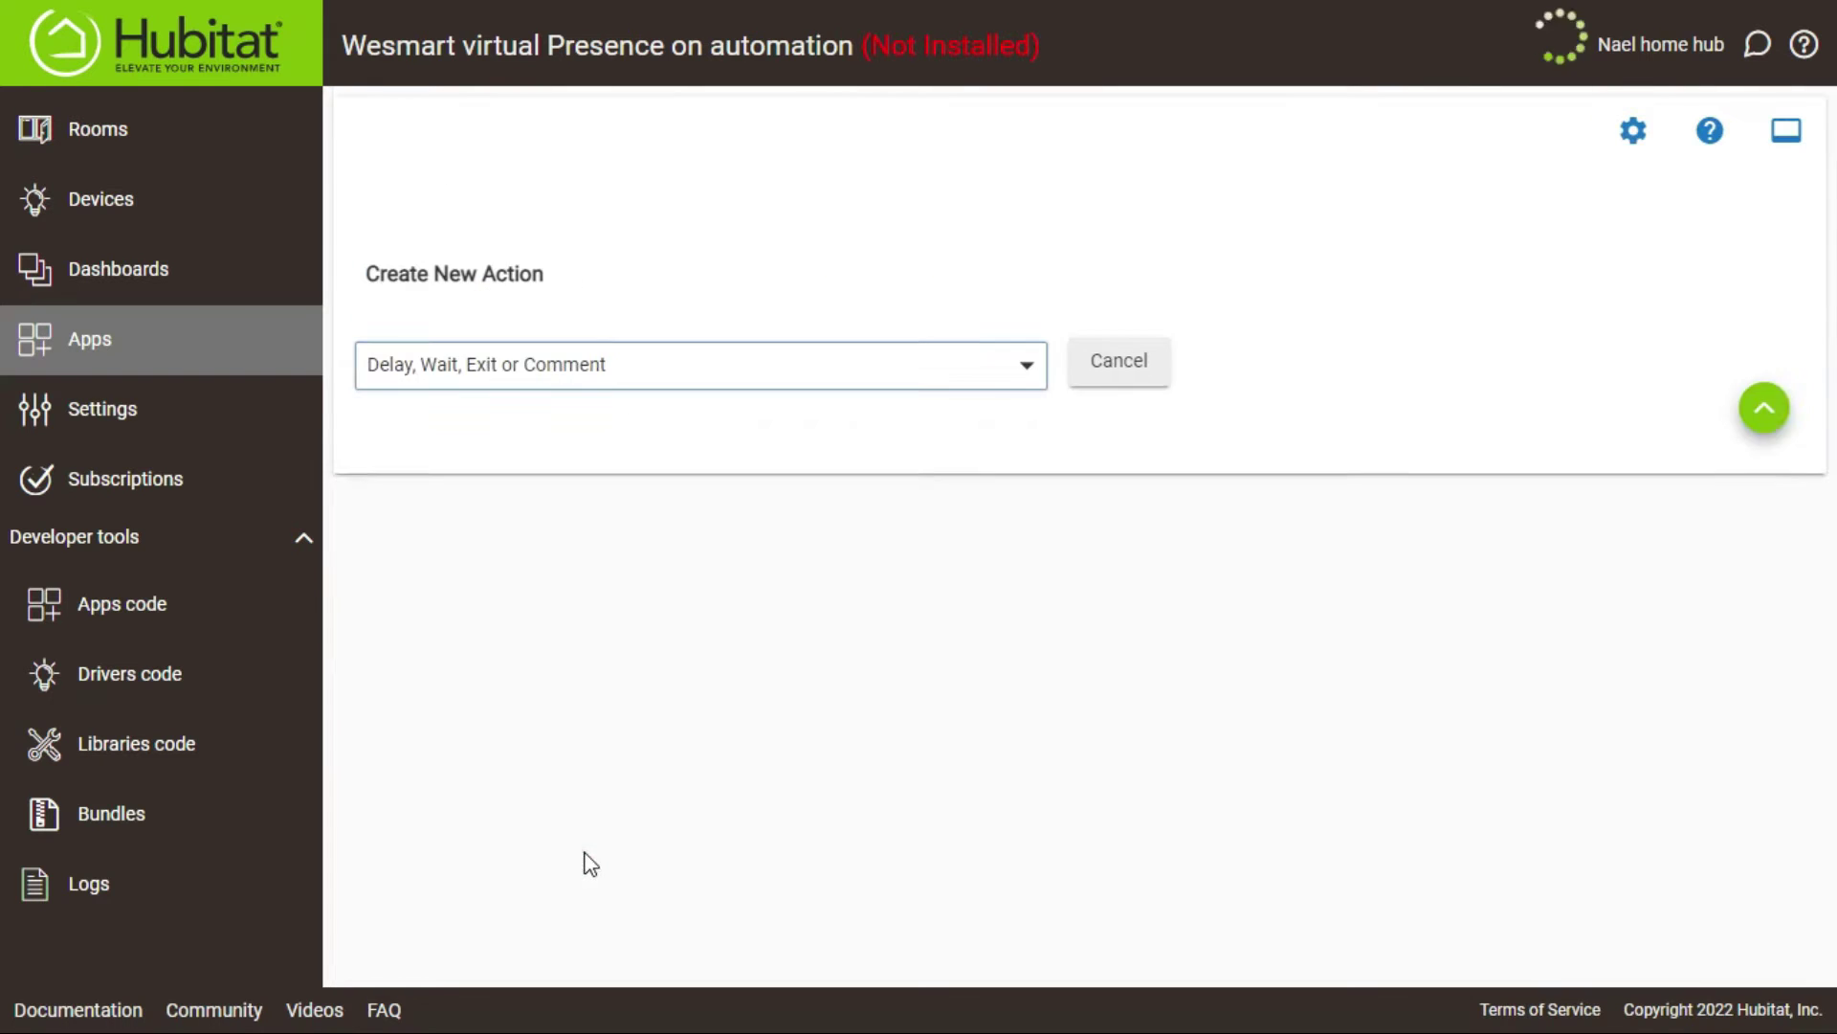
pyautogui.click(1119, 379)
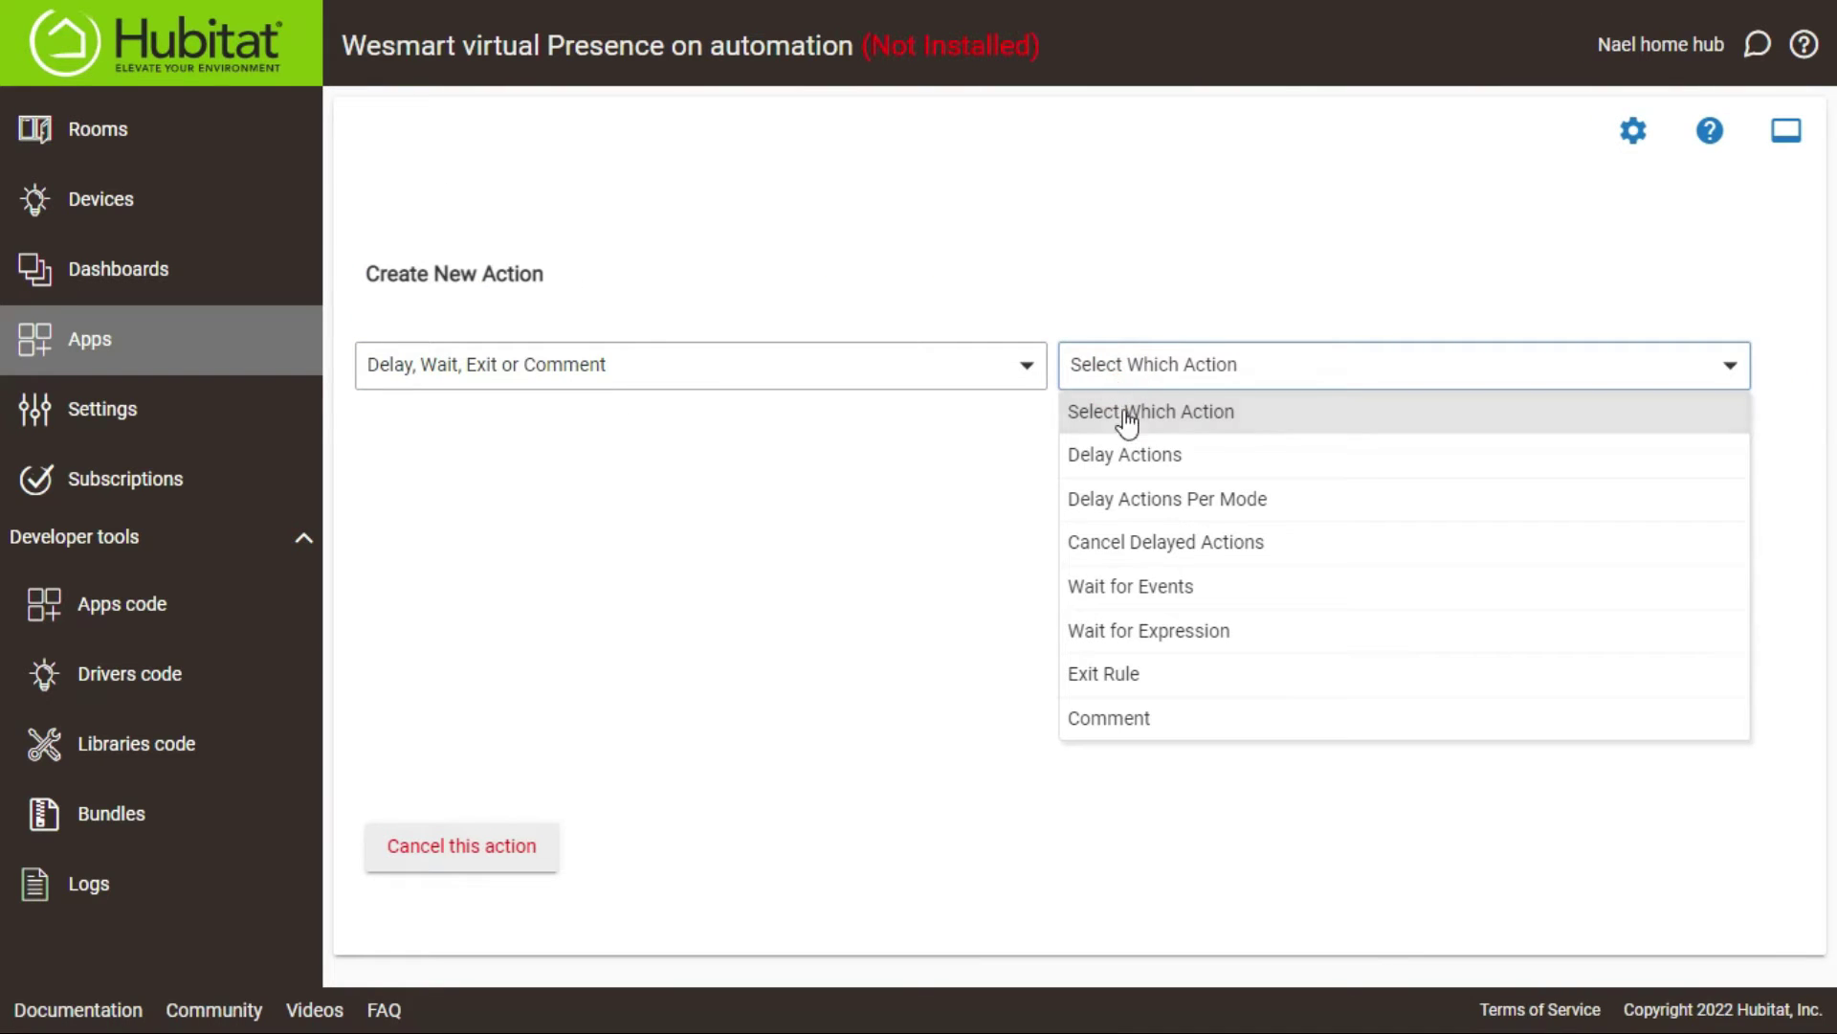
pyautogui.click(1173, 635)
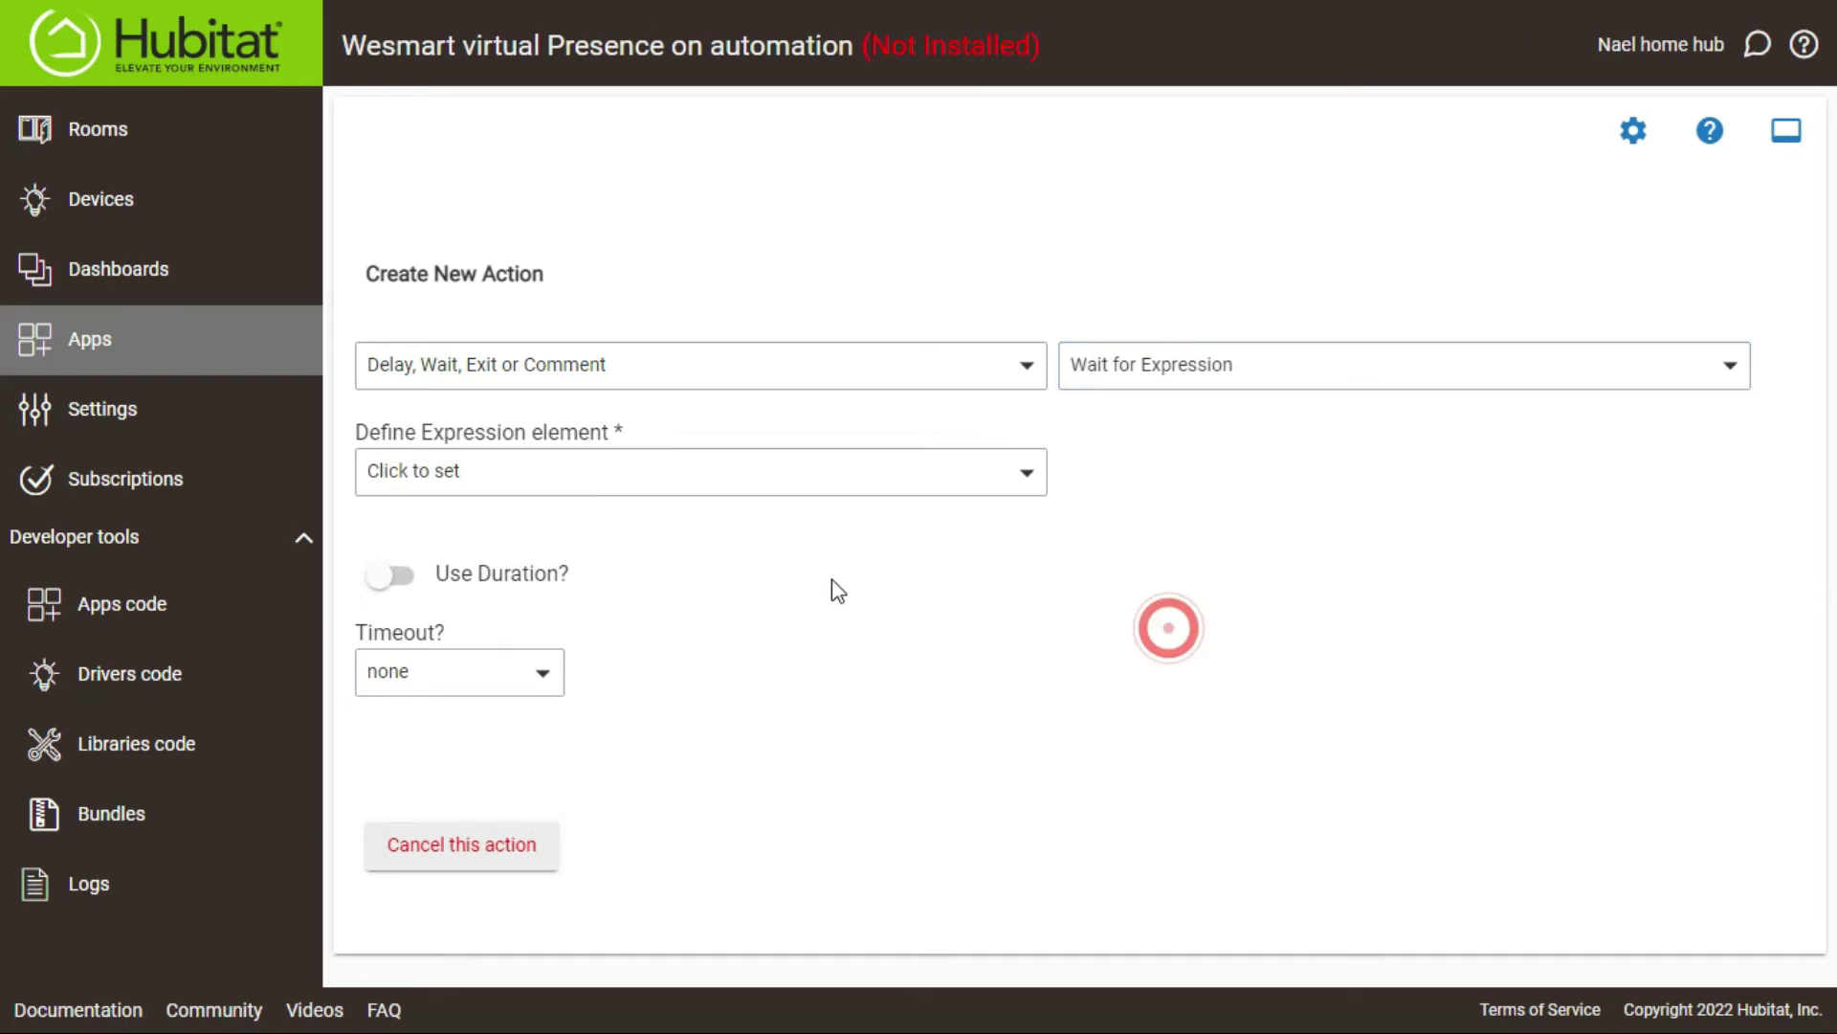
# Step: Add a new condition to the wait expression with Motion as its capability
pyautogui.click(579, 486)
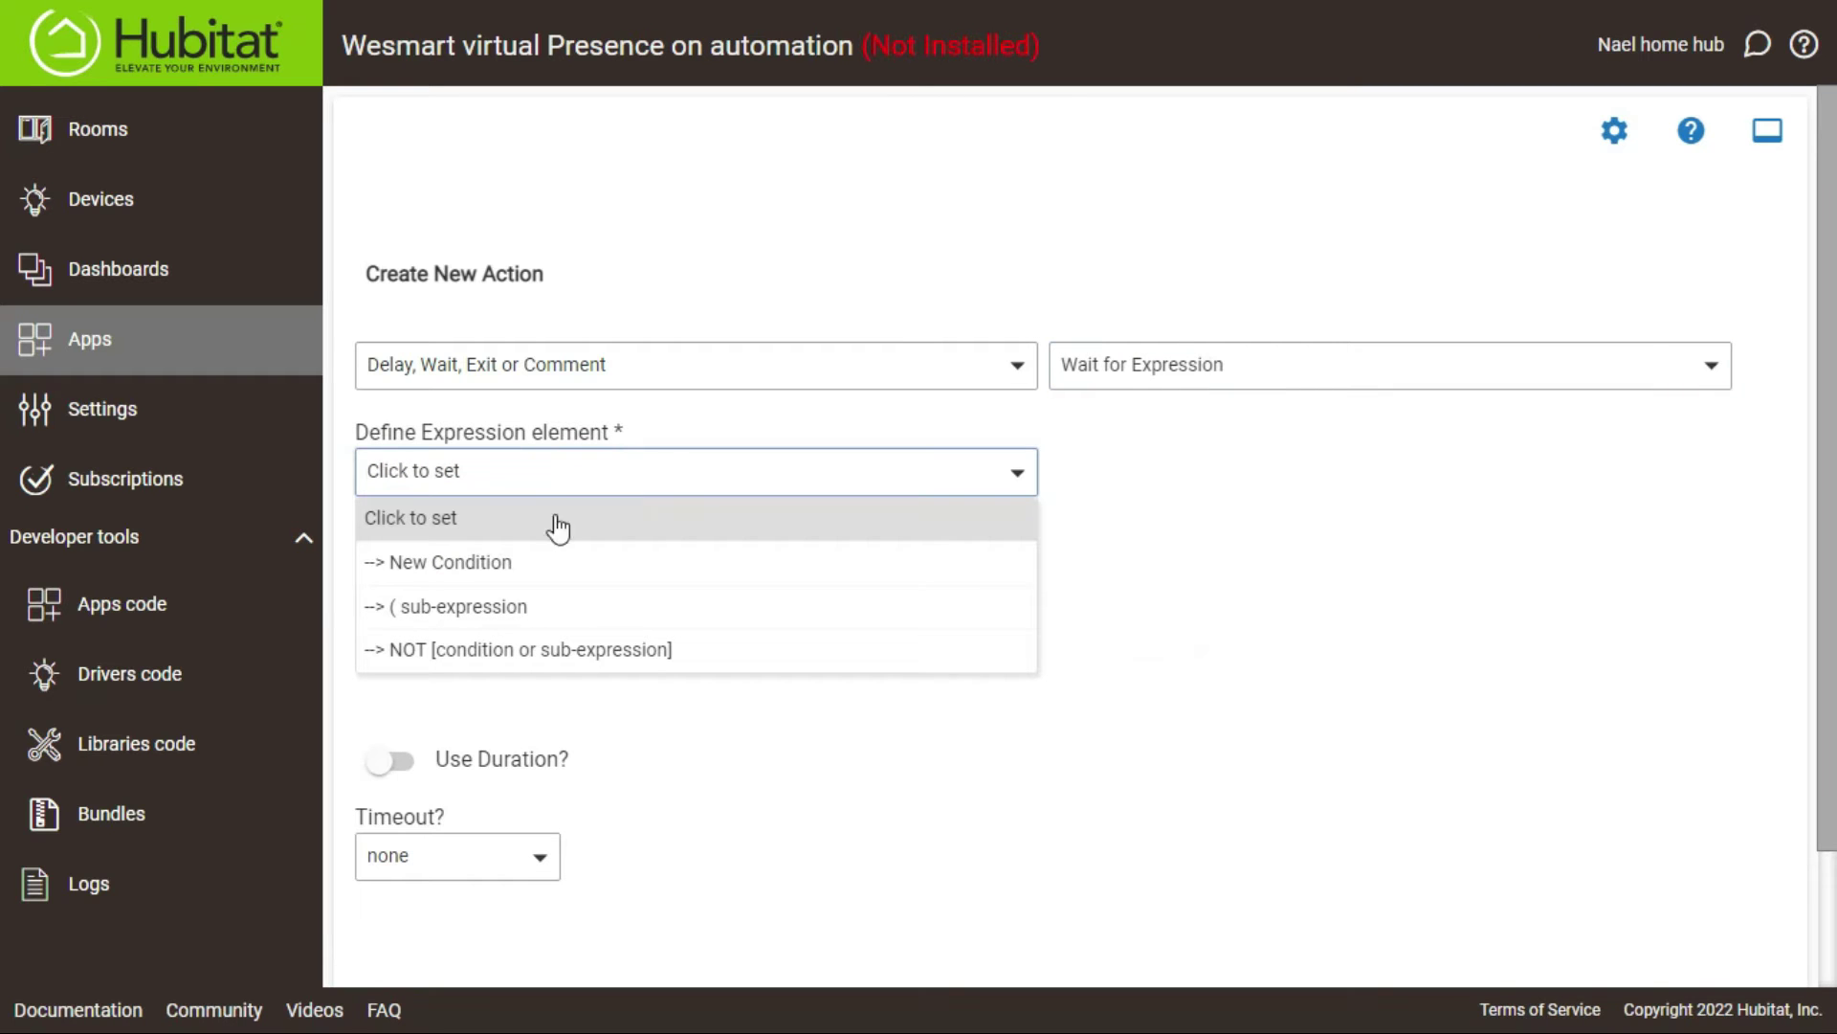
pyautogui.click(535, 564)
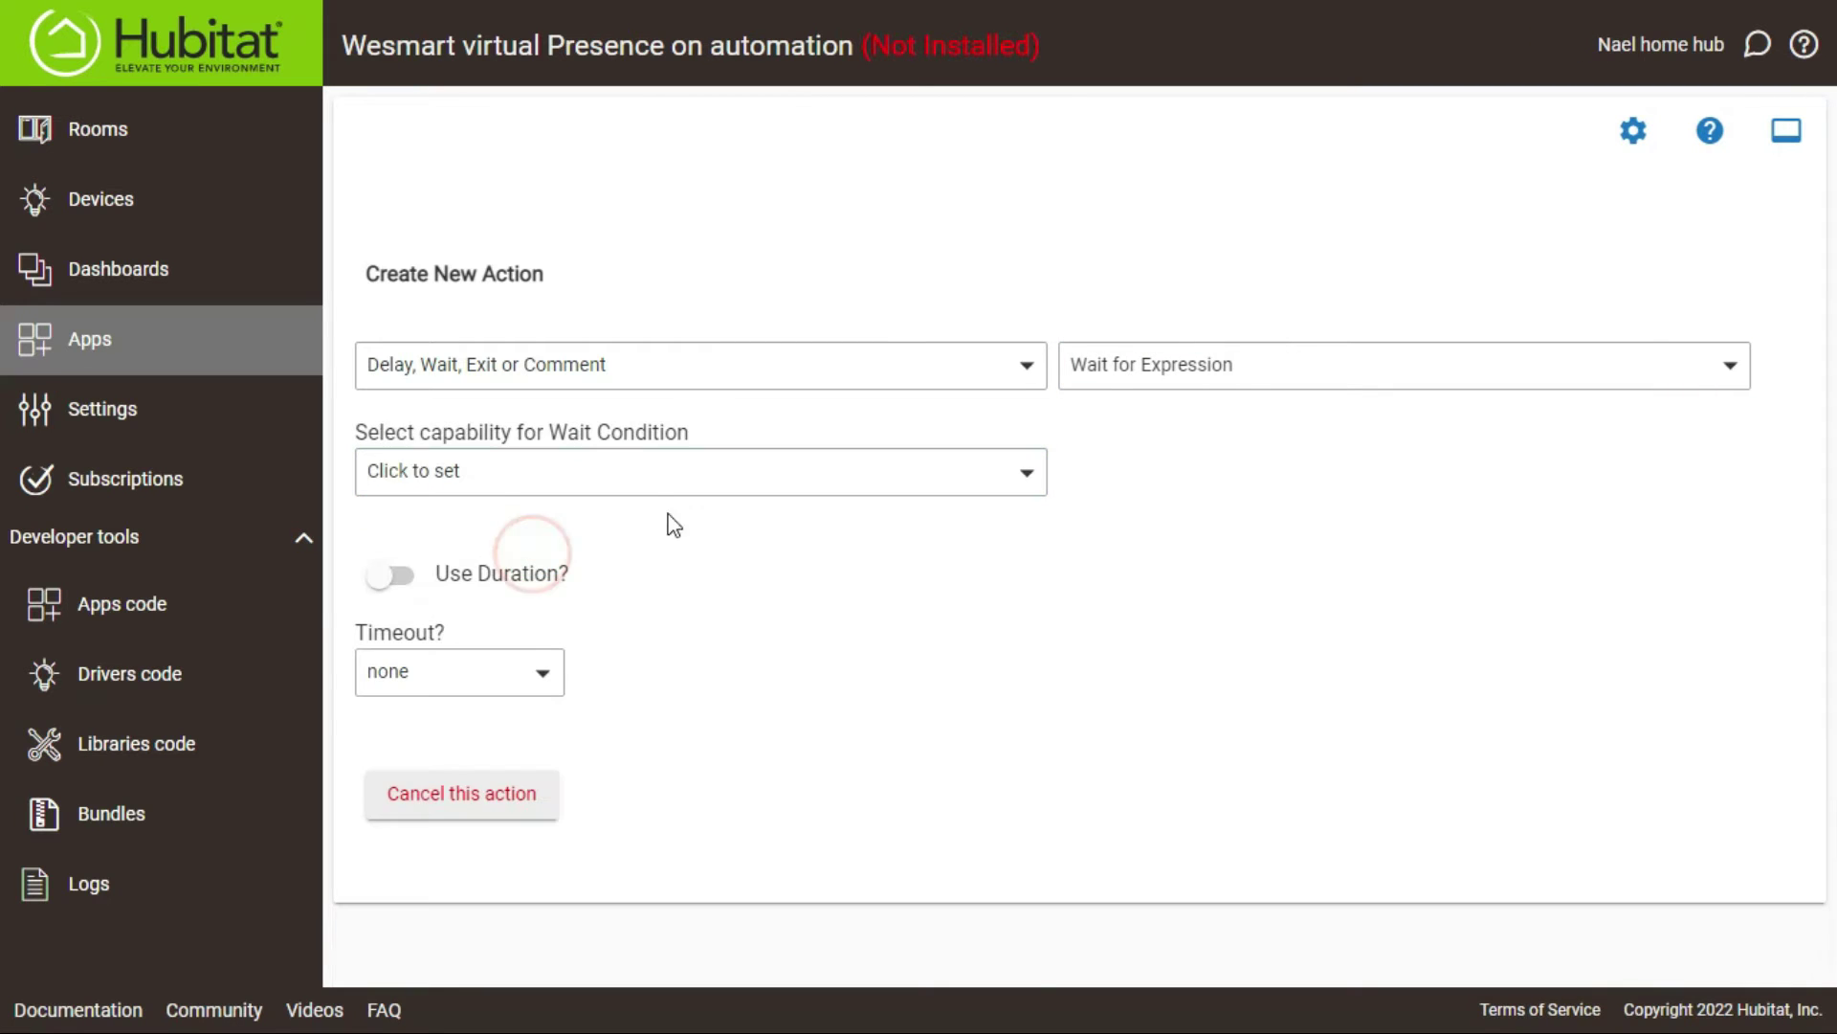
pyautogui.click(639, 469)
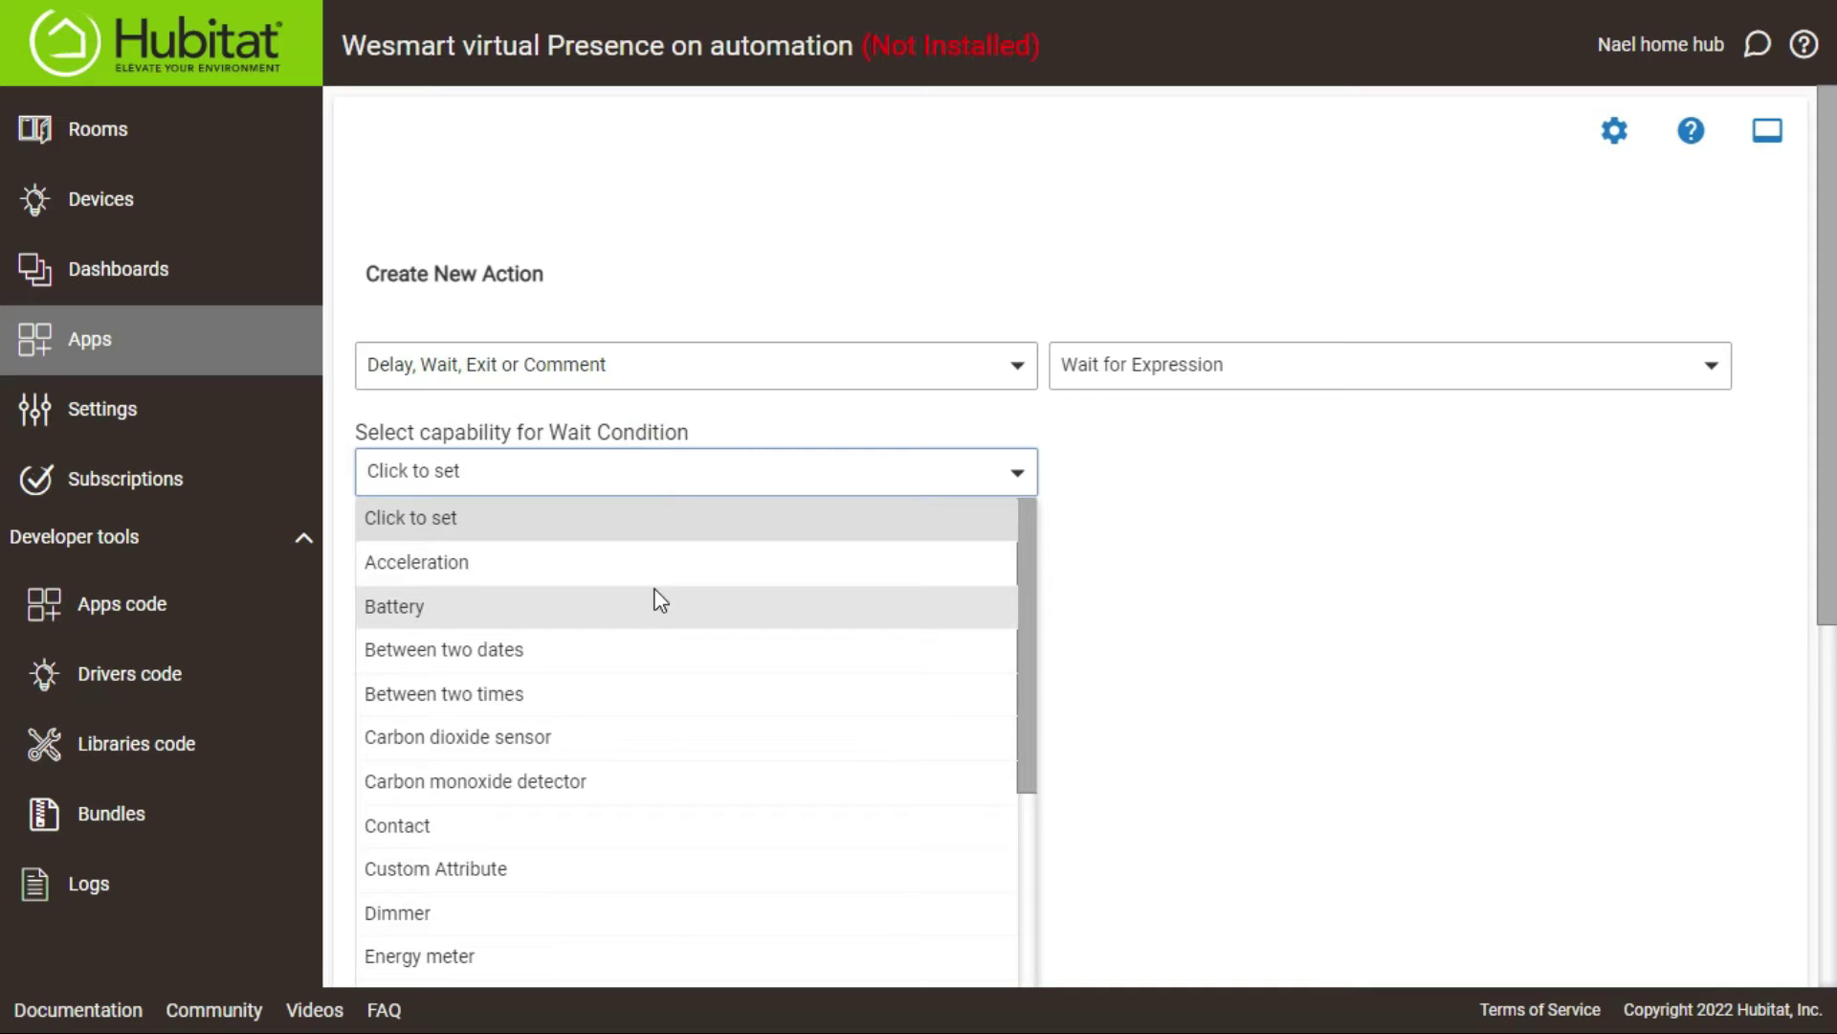
pyautogui.scroll(-5, 651, 603)
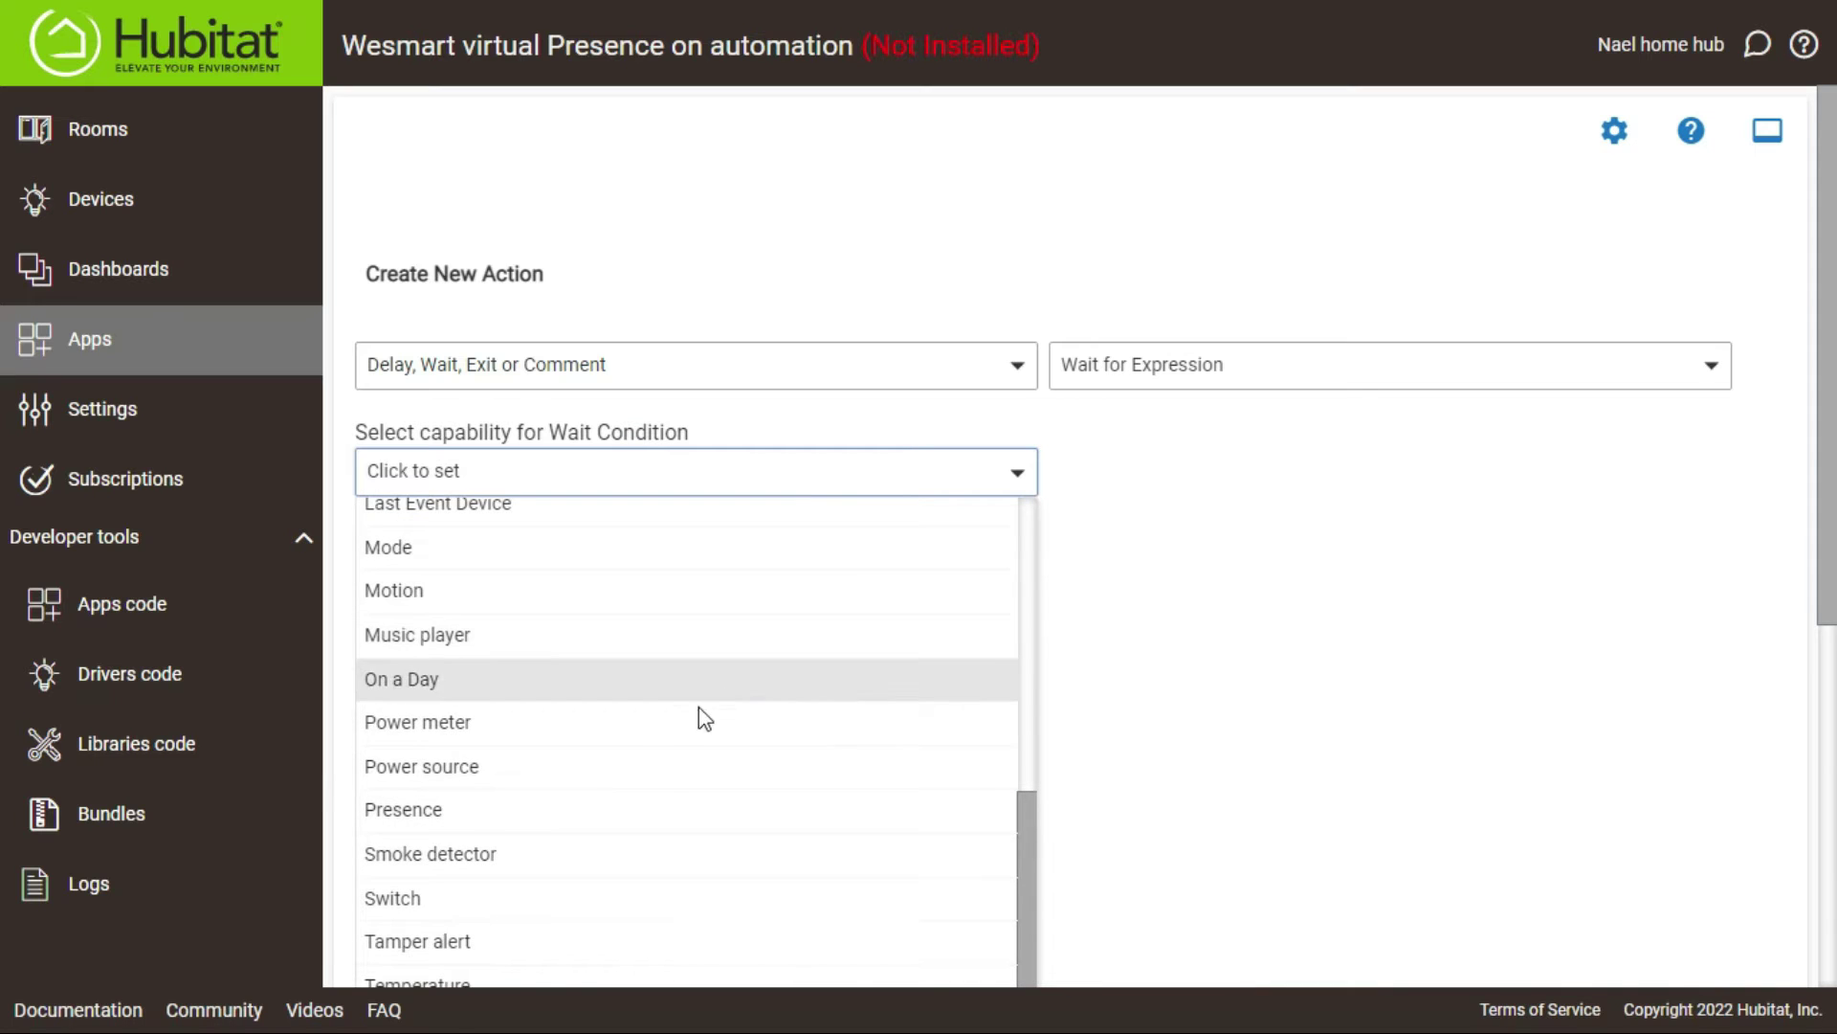
pyautogui.scroll(-3, 656, 743)
pyautogui.scroll(-1, 833, 735)
pyautogui.scroll(4, 731, 714)
pyautogui.click(508, 677)
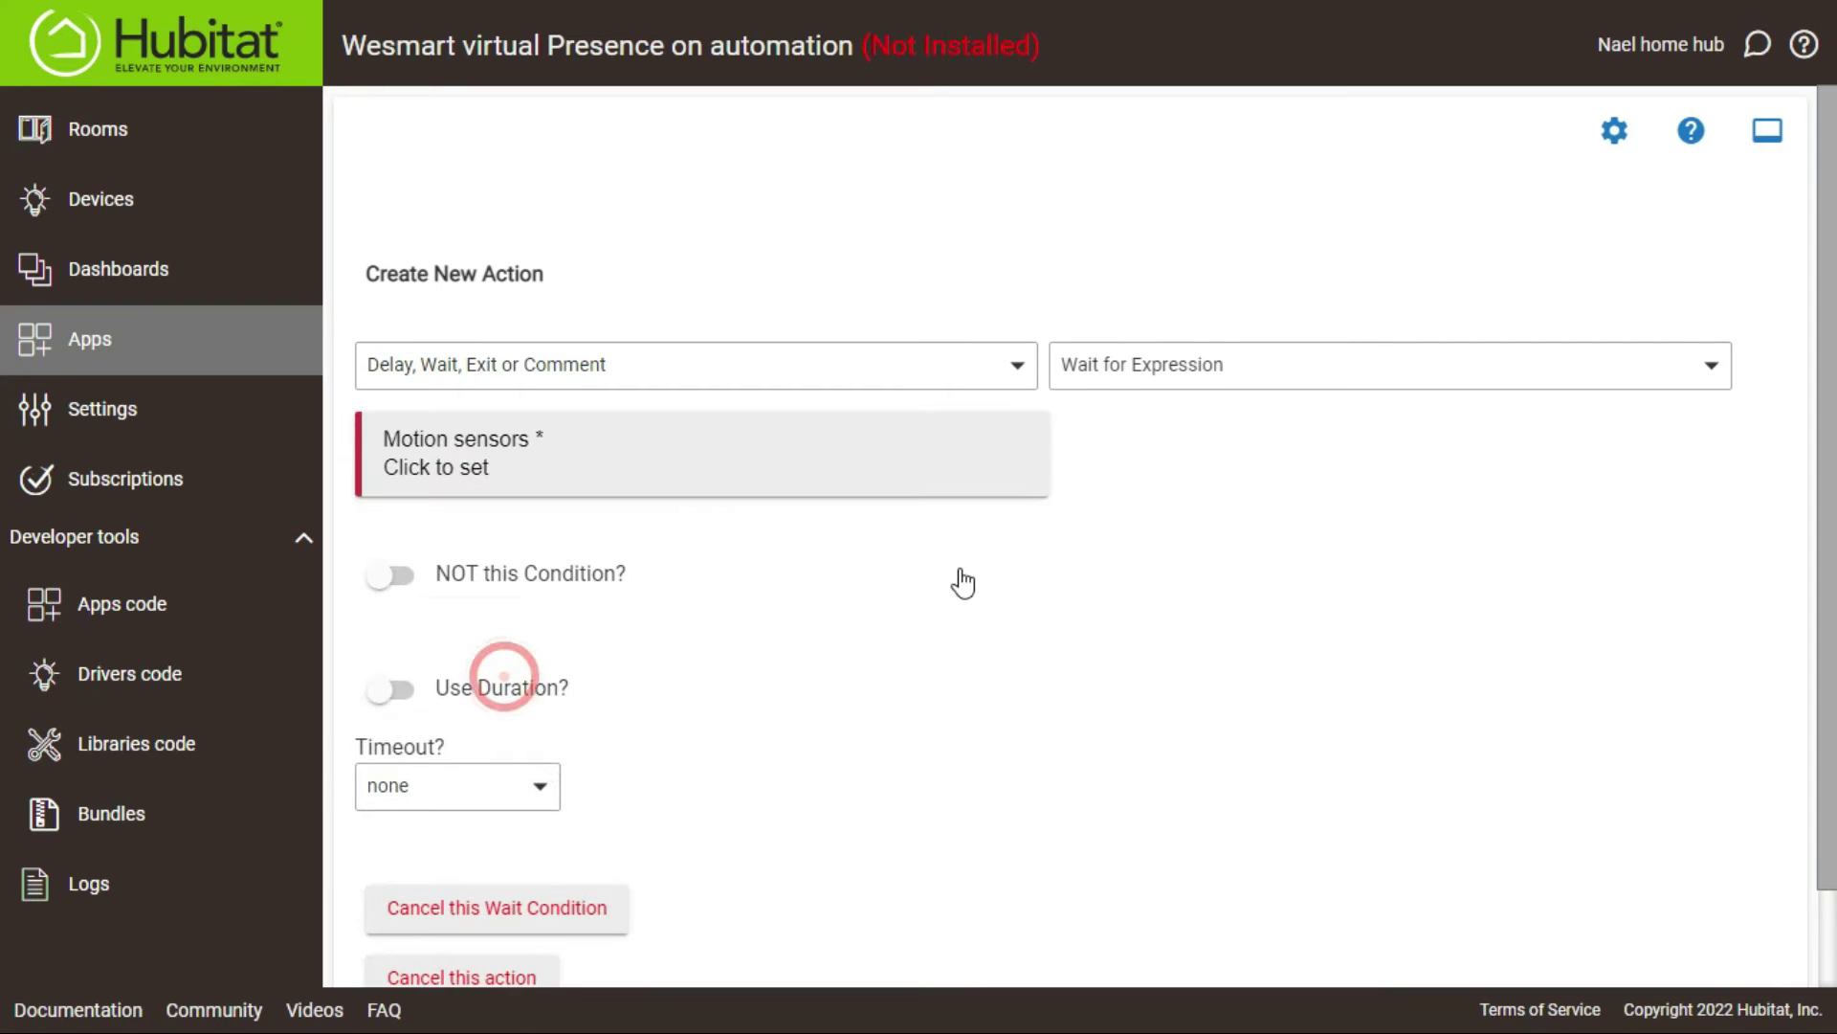
# Step: Select wesmart motion as the motion sensor for the wait condition
pyautogui.click(800, 461)
pyautogui.scroll(-5, 670, 650)
pyautogui.scroll(-15, 669, 657)
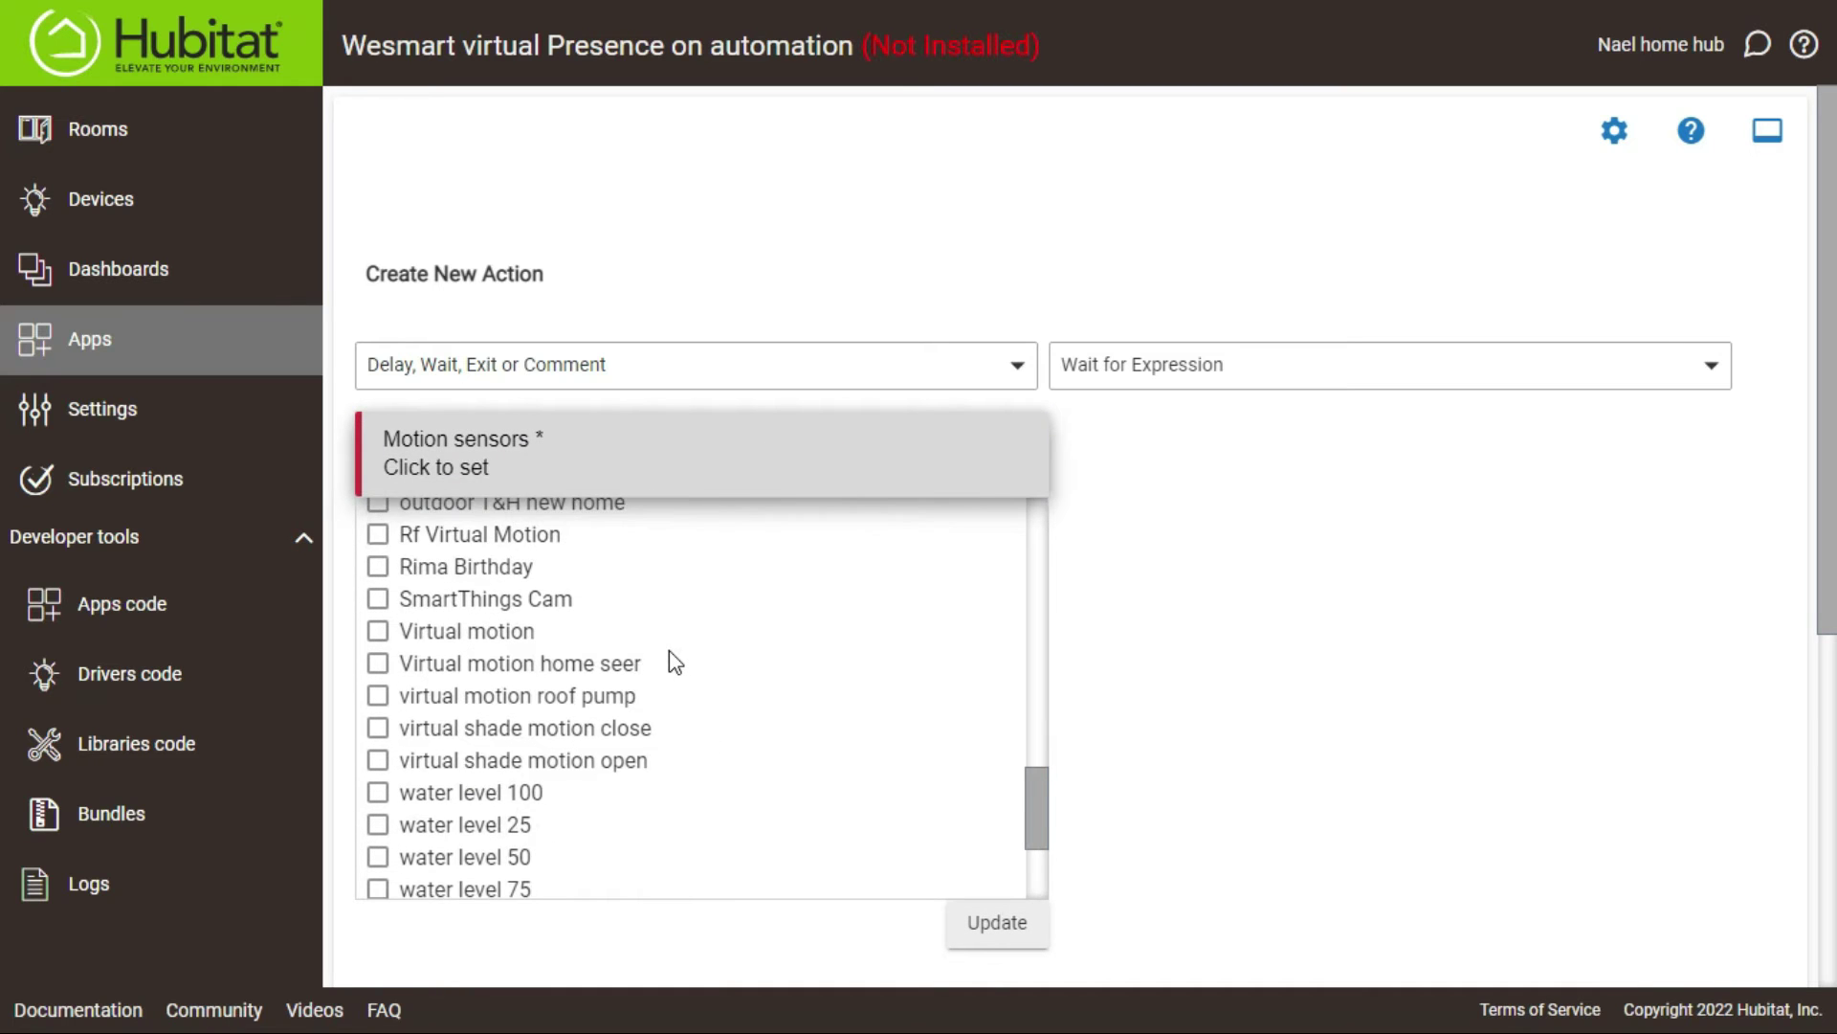
pyautogui.click(546, 673)
pyautogui.click(1074, 592)
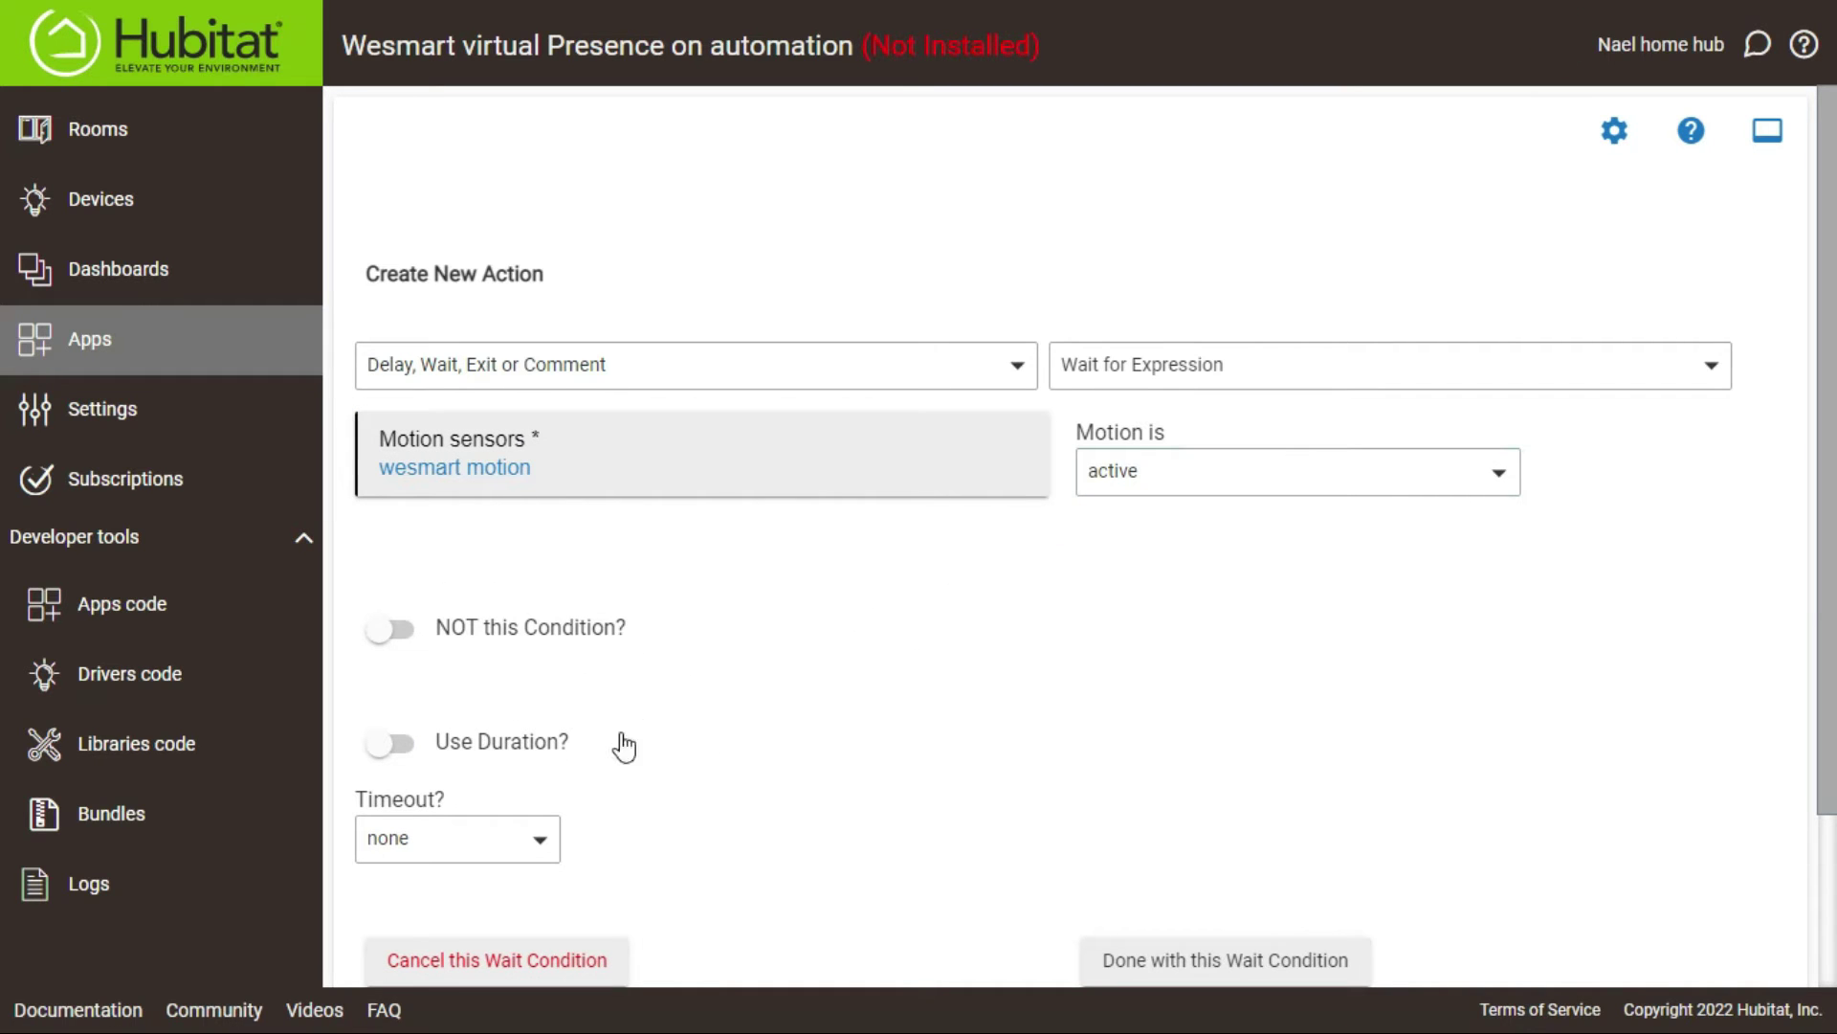
# Step: Give the active-motion wait a duration of 1 minute 10 seconds and finish the wait expression
pyautogui.click(396, 750)
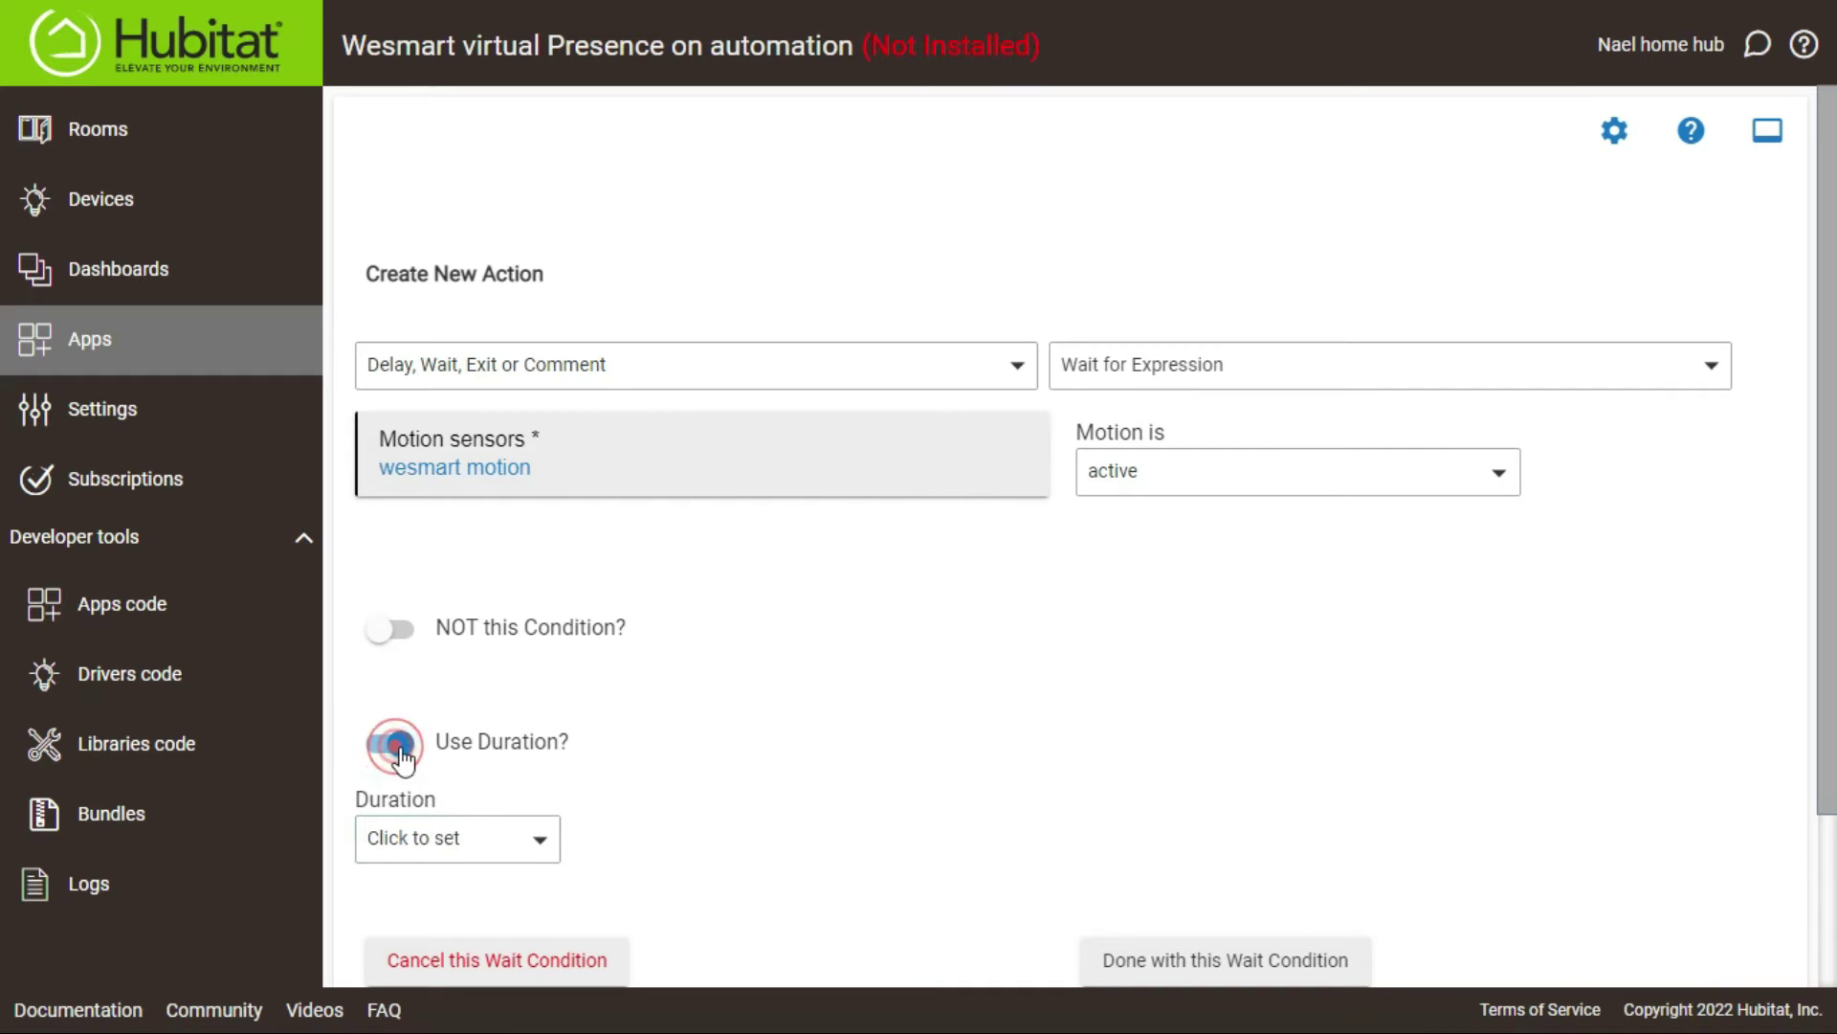
pyautogui.click(466, 840)
pyautogui.scroll(-3, 587, 784)
pyautogui.click(464, 656)
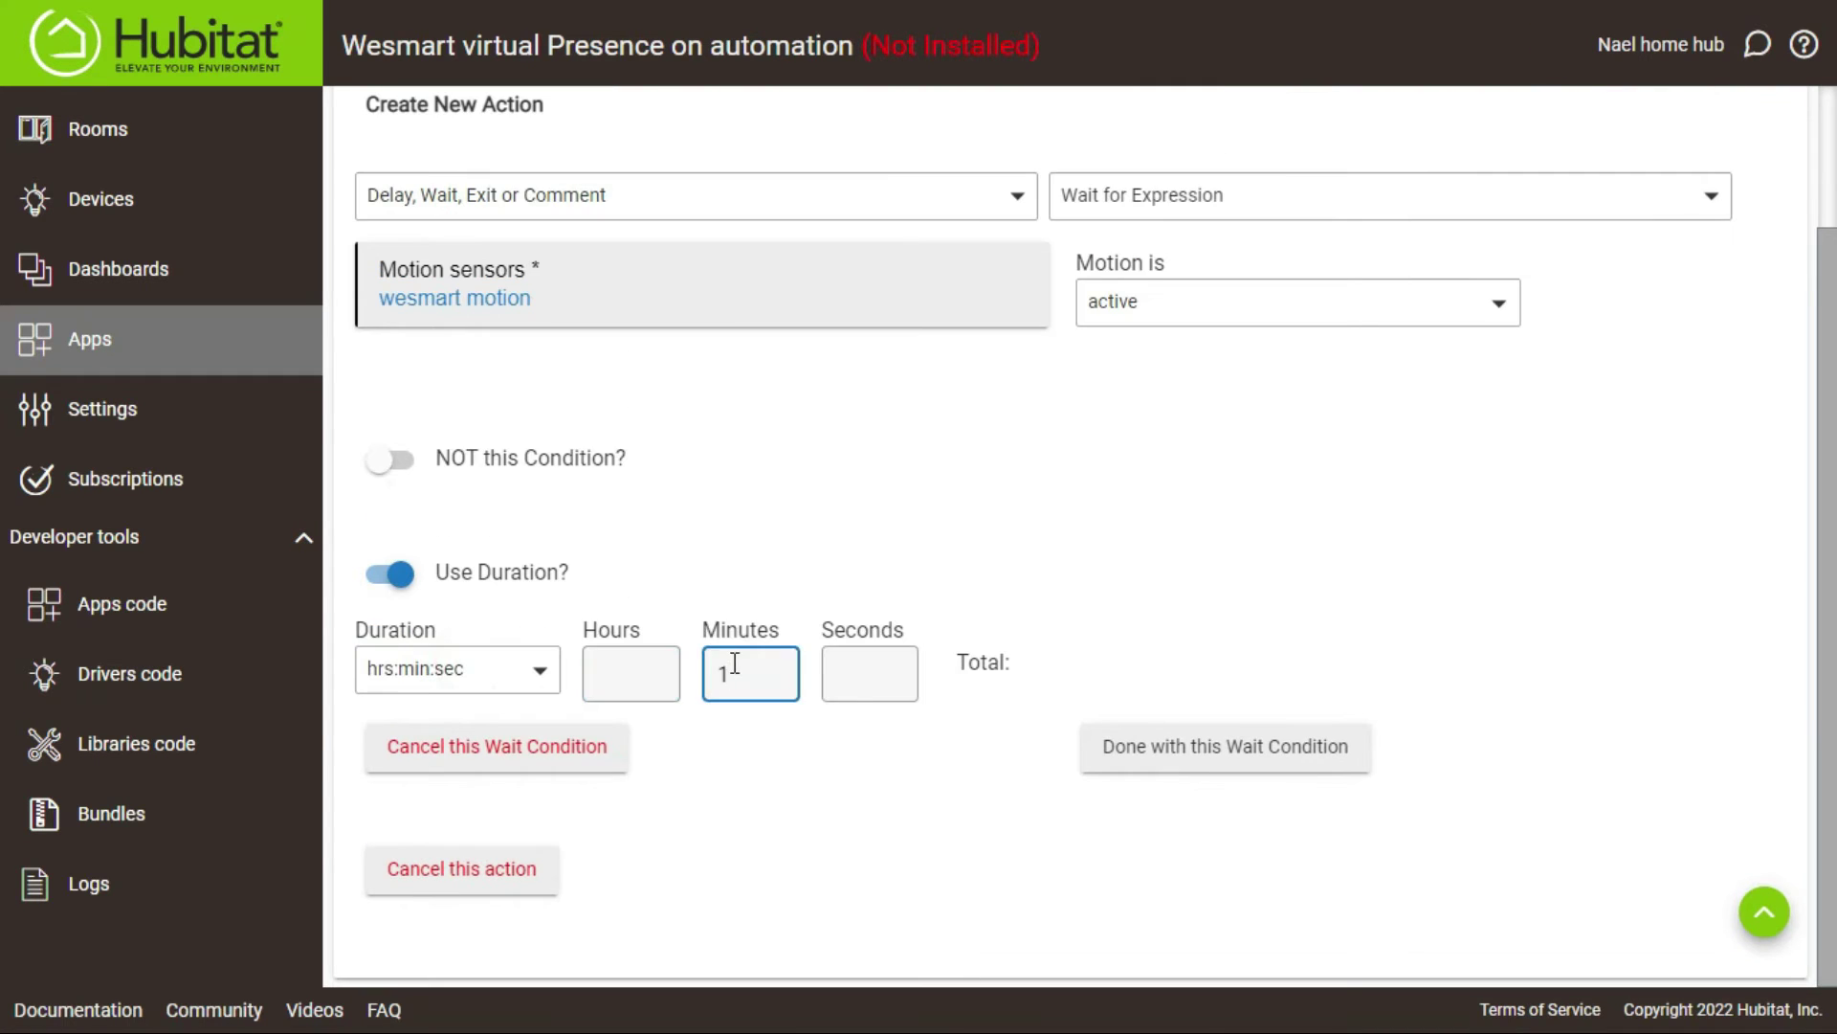
pyautogui.click(859, 697)
pyautogui.write('10')
pyautogui.click(911, 578)
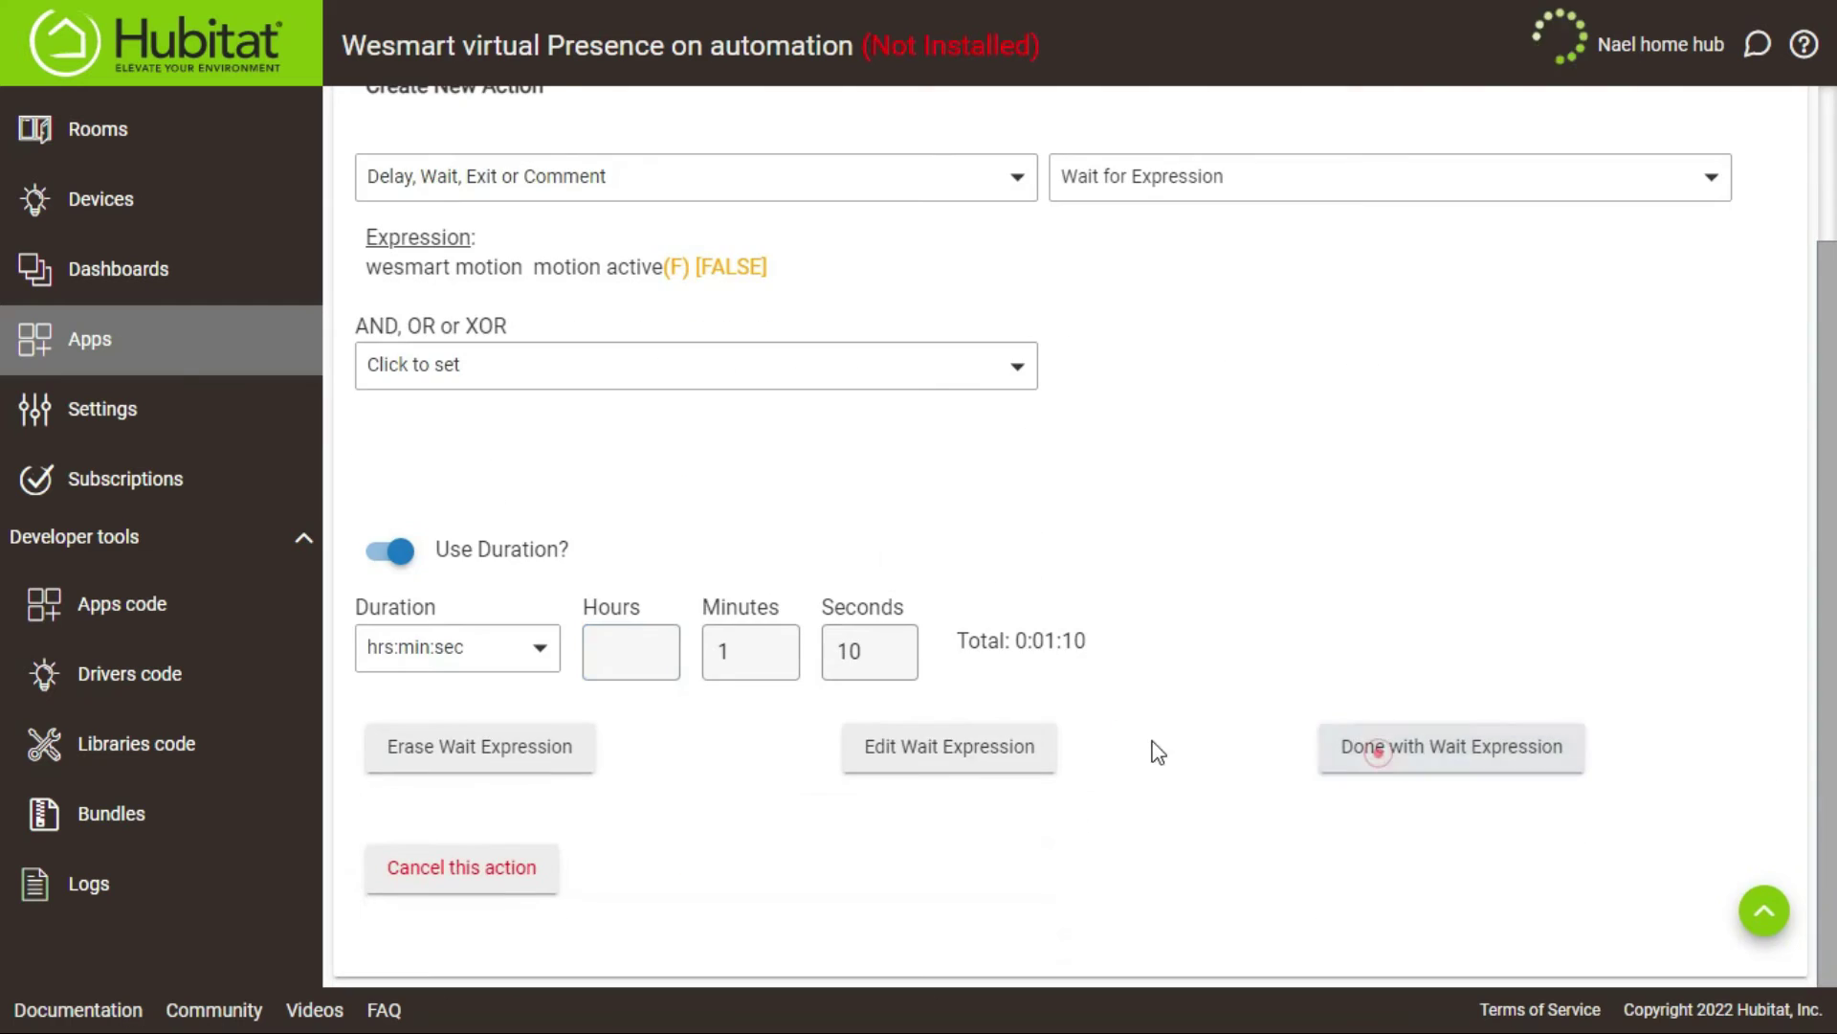
pyautogui.click(1378, 752)
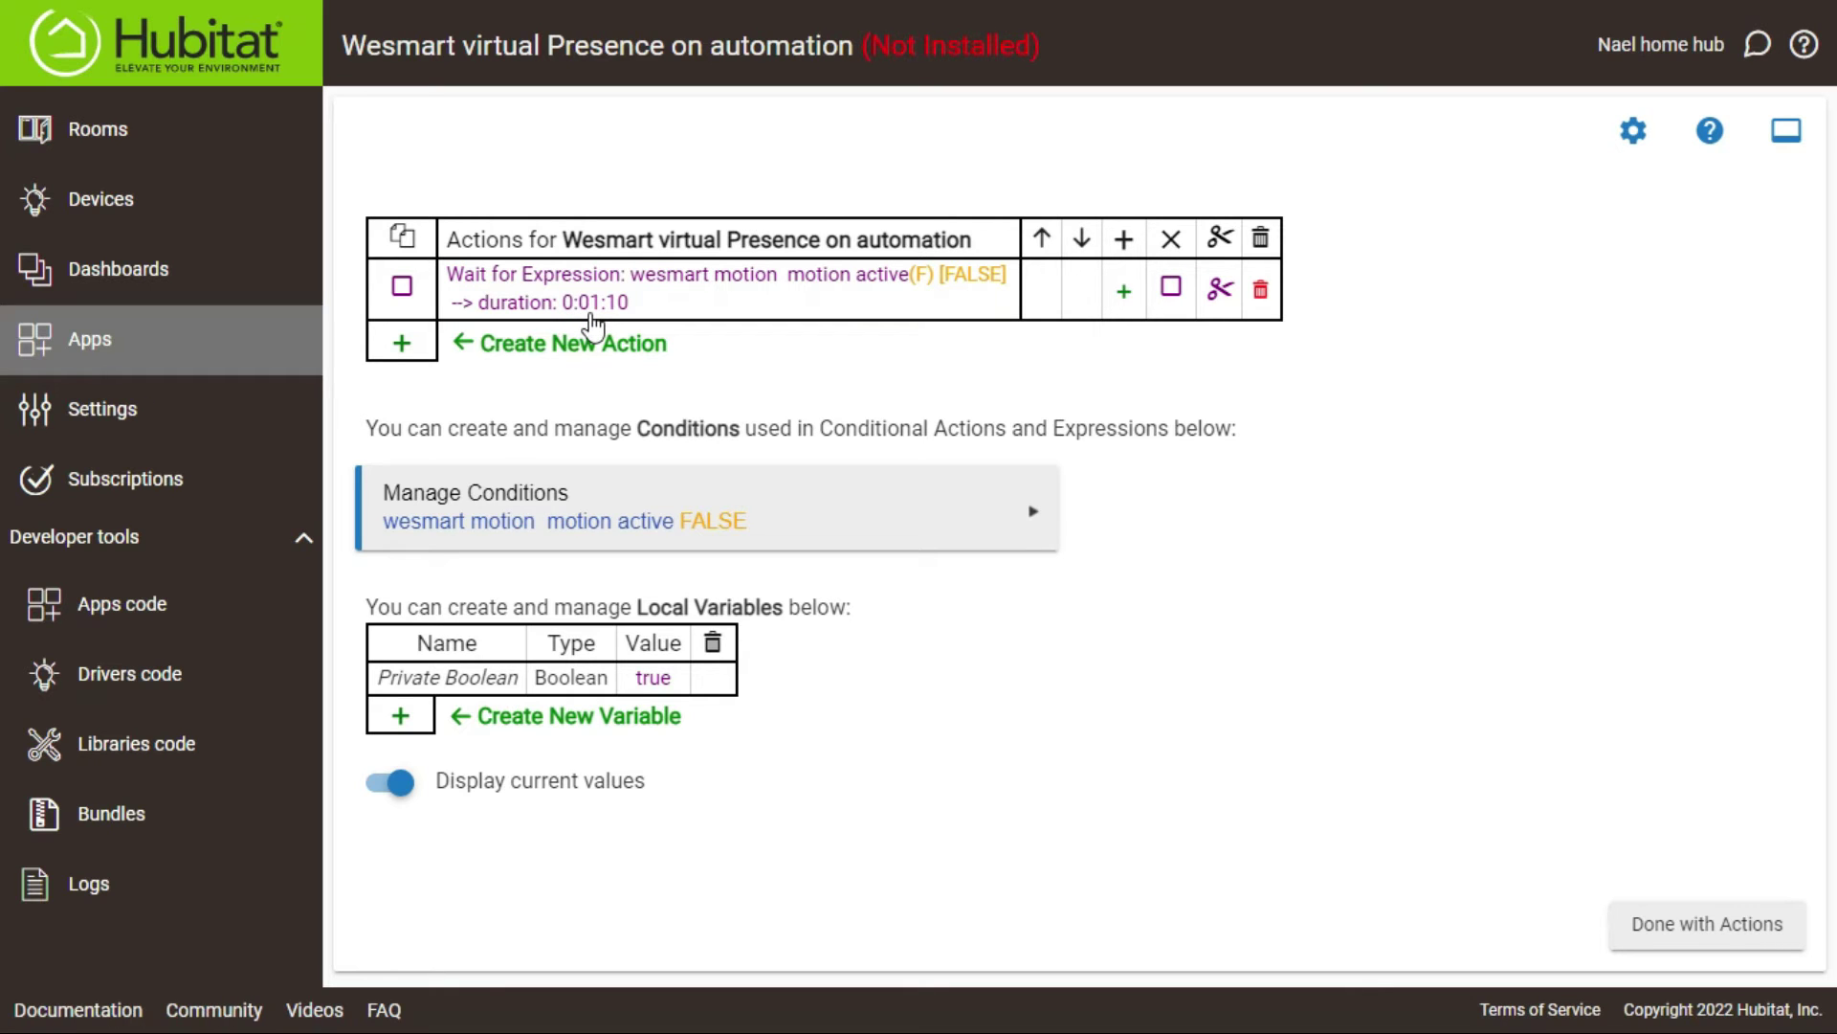
# Step: Create a new action of type Control Switches, Push Buttons and choose Turn switches on/off
pyautogui.click(403, 344)
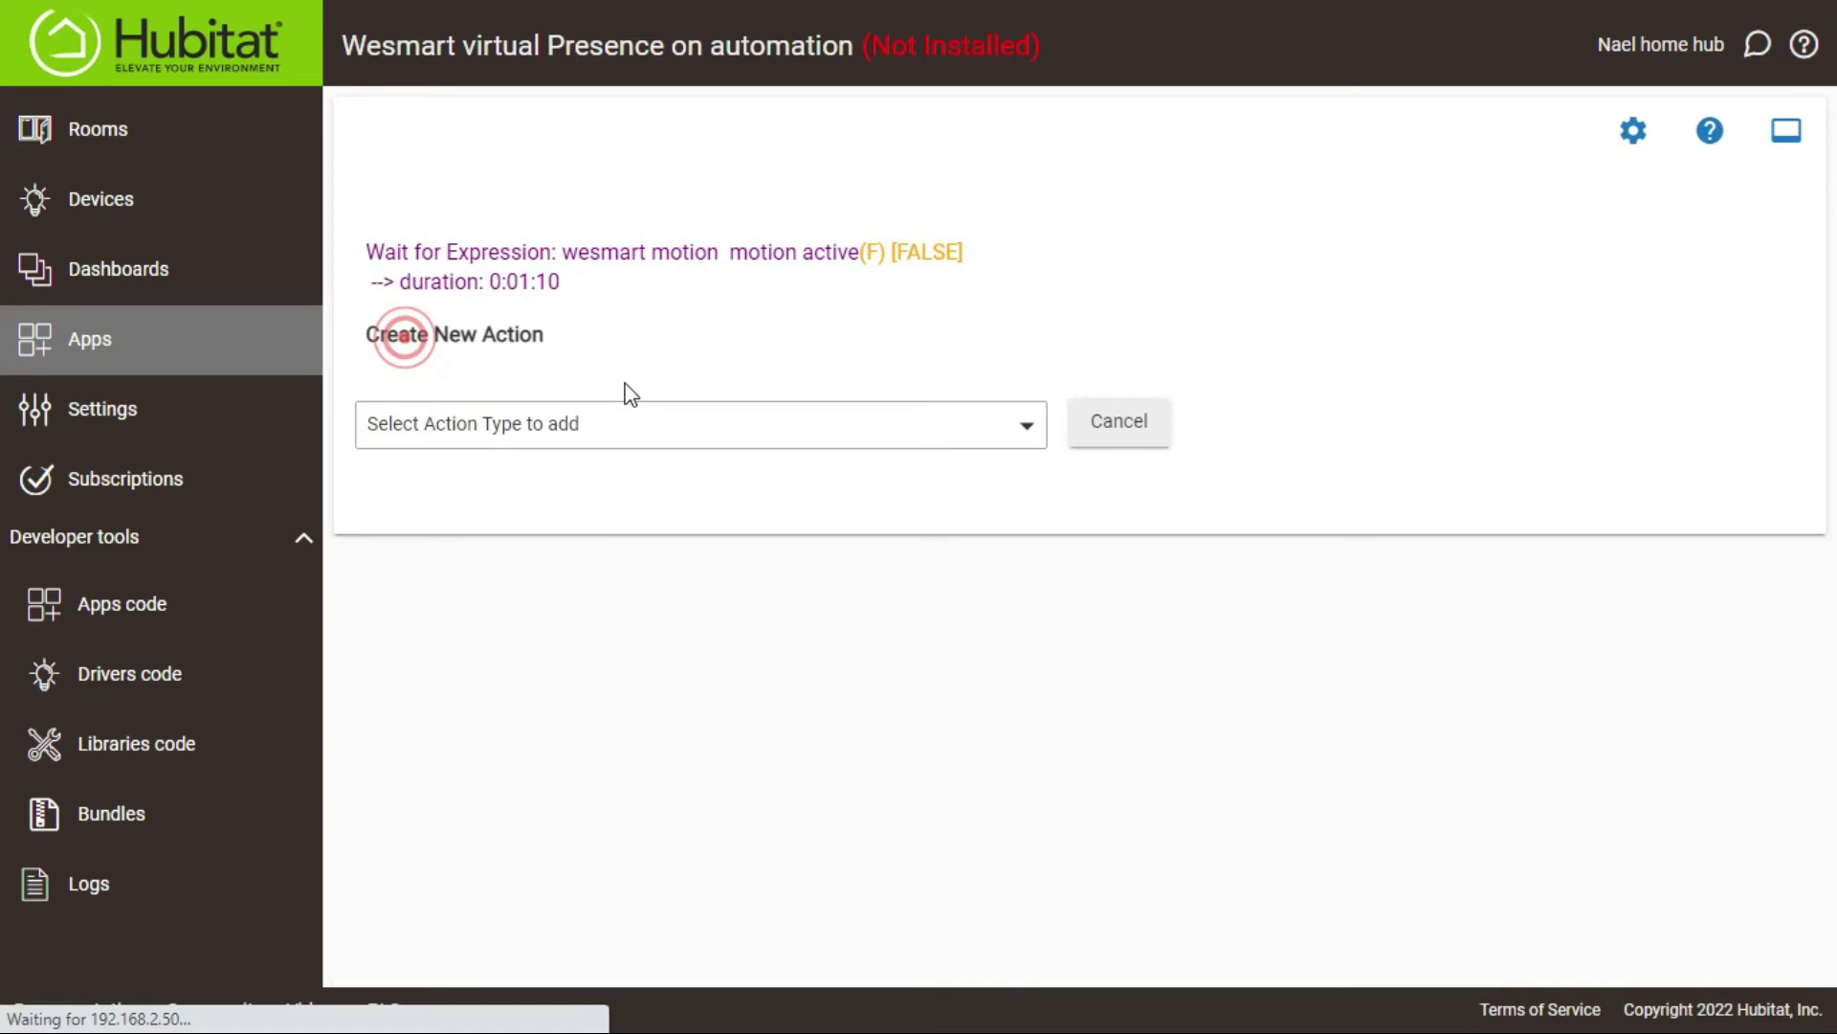
pyautogui.click(656, 440)
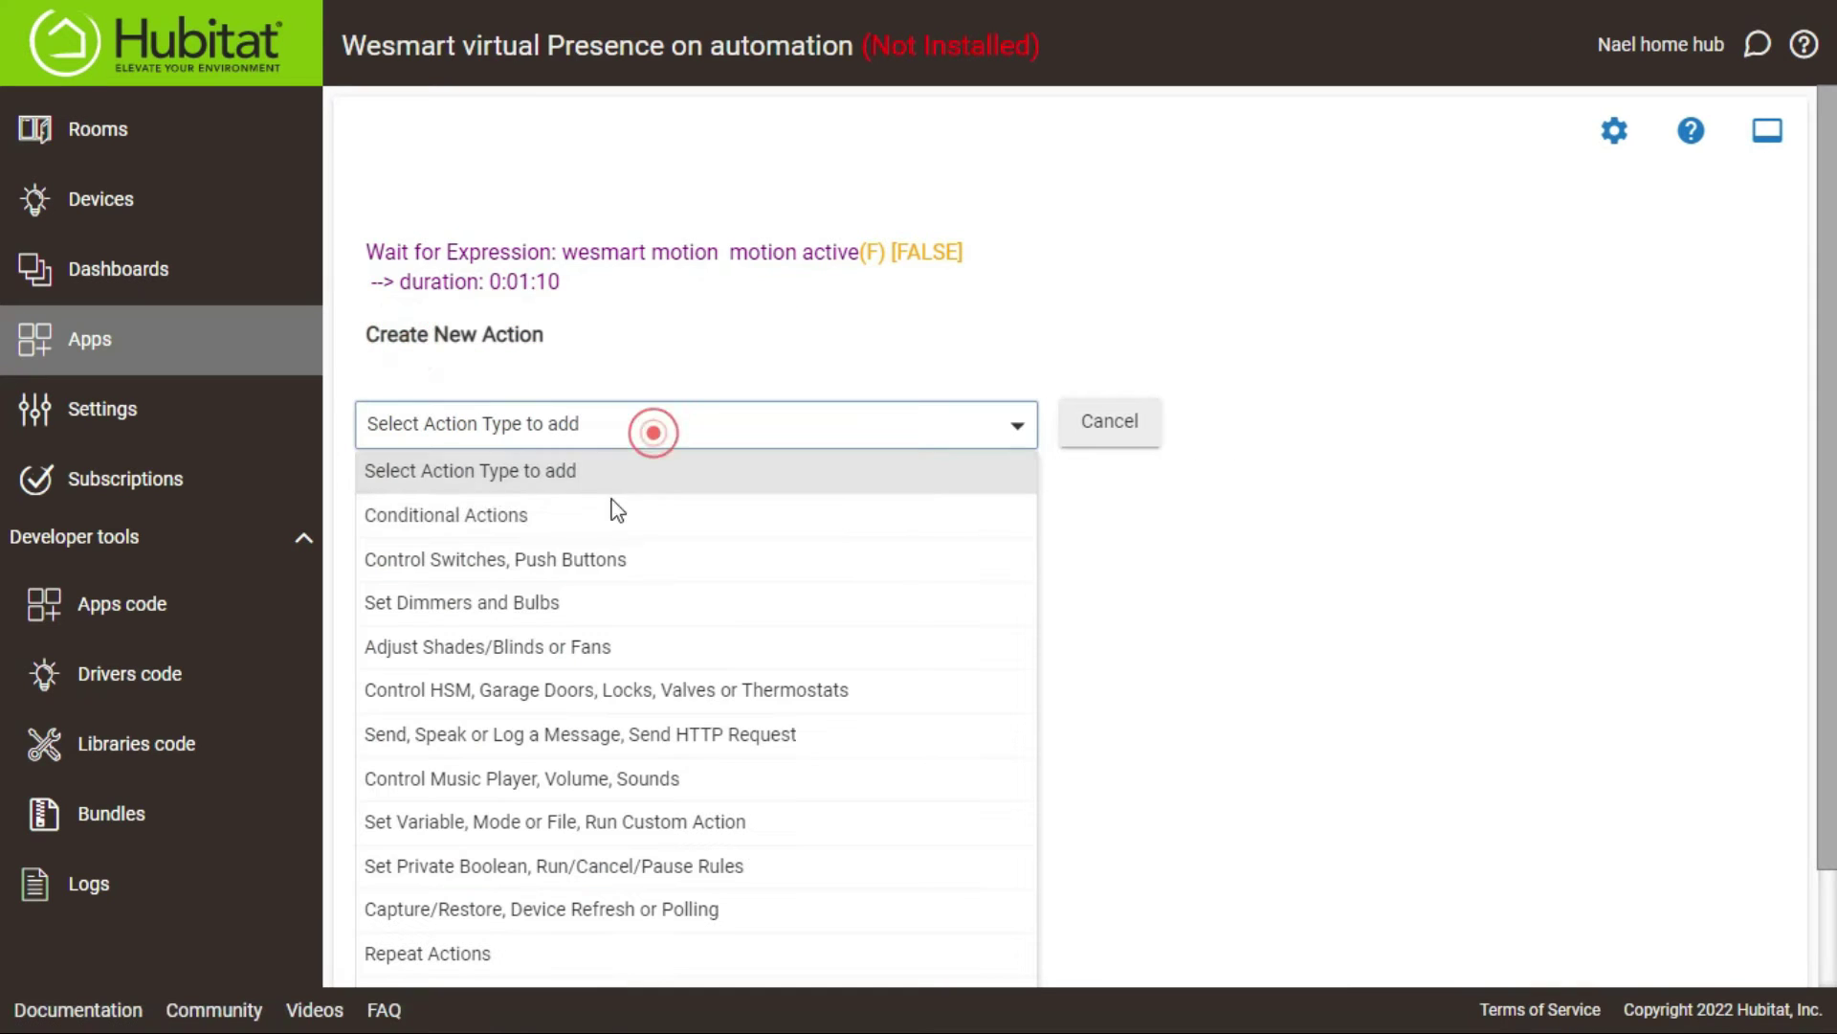
pyautogui.click(587, 574)
pyautogui.click(1140, 424)
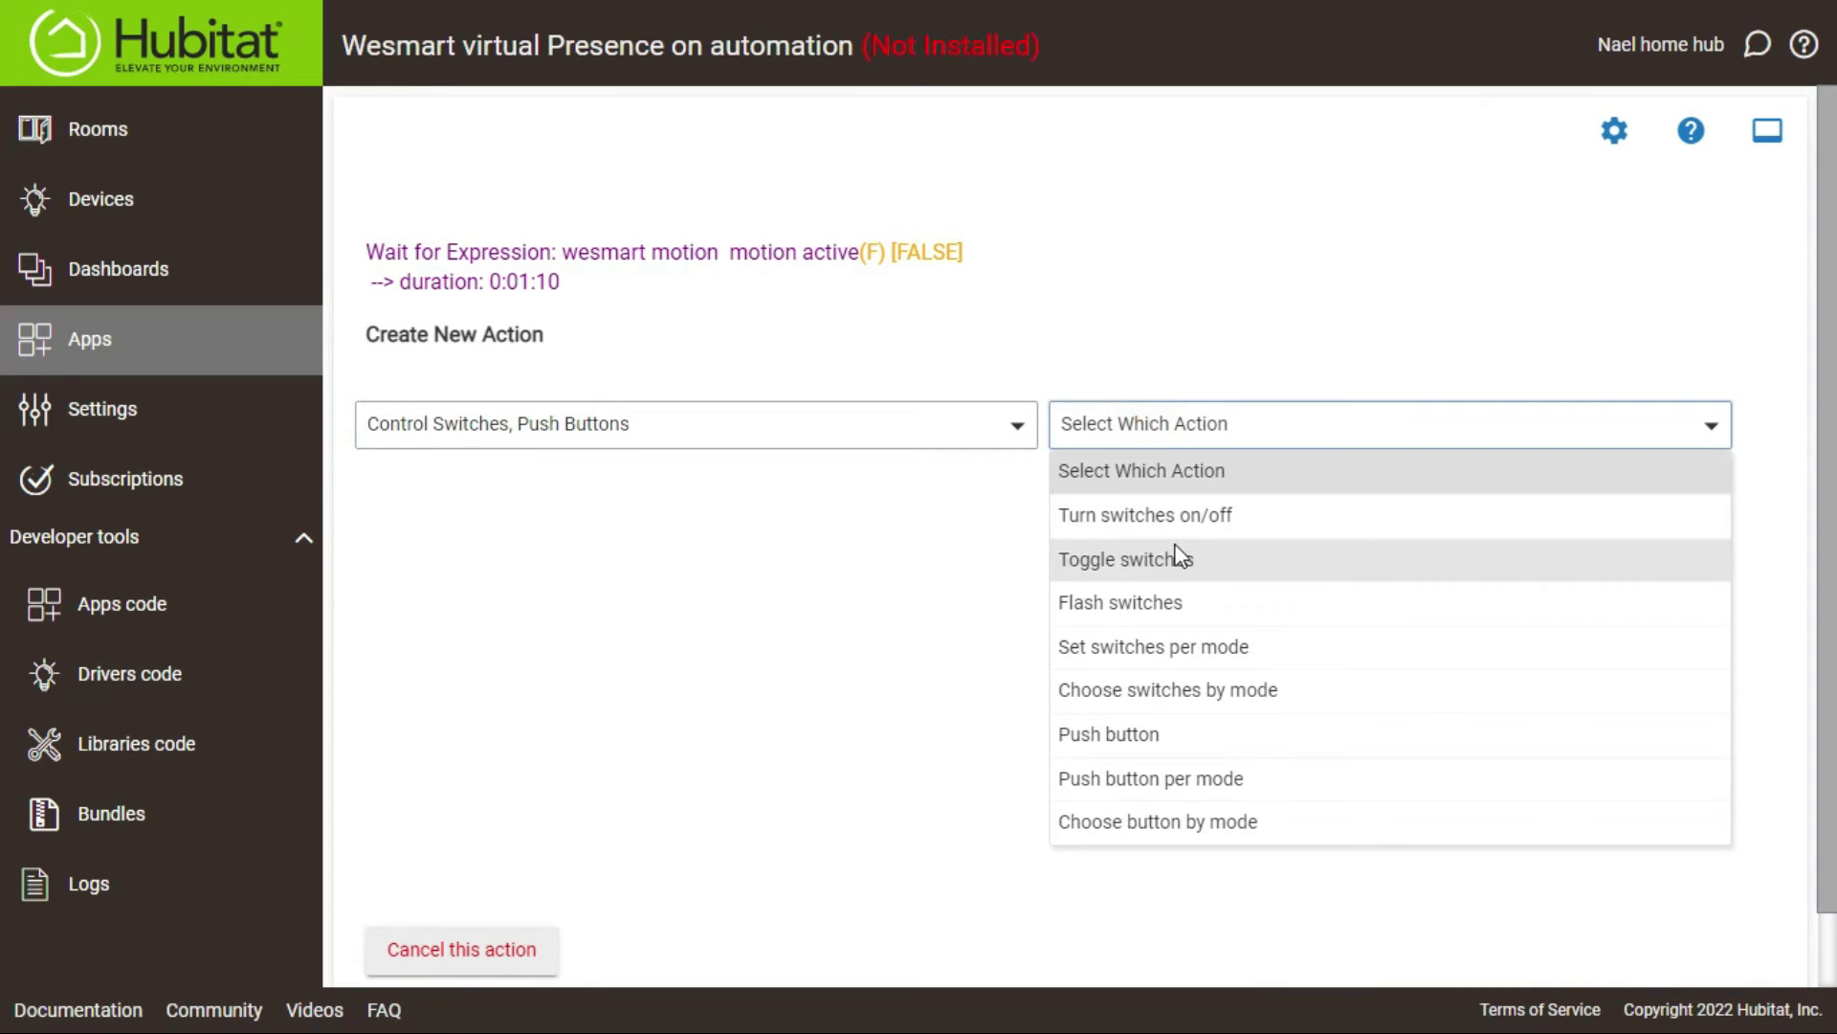
pyautogui.click(1192, 517)
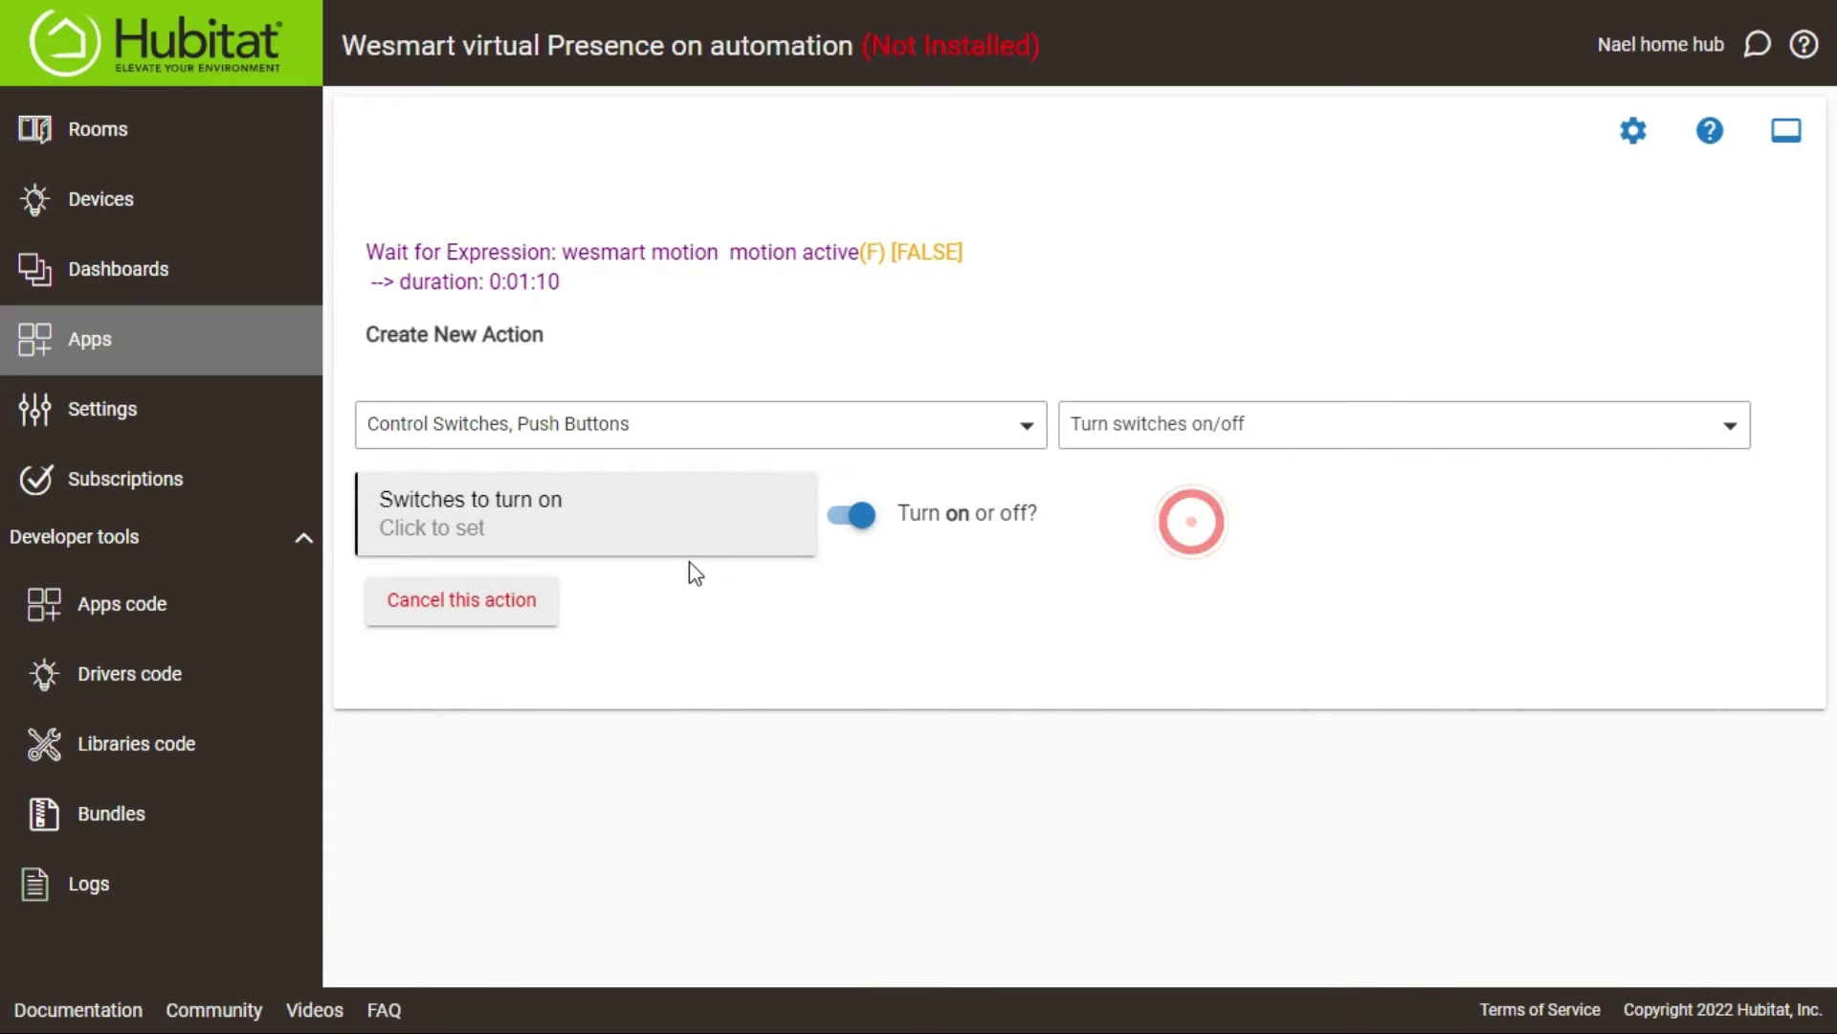
# Step: Select Wesmart virtual Presence as the switch to turn on and finish the rule's actions
pyautogui.click(655, 537)
pyautogui.scroll(-15, 649, 698)
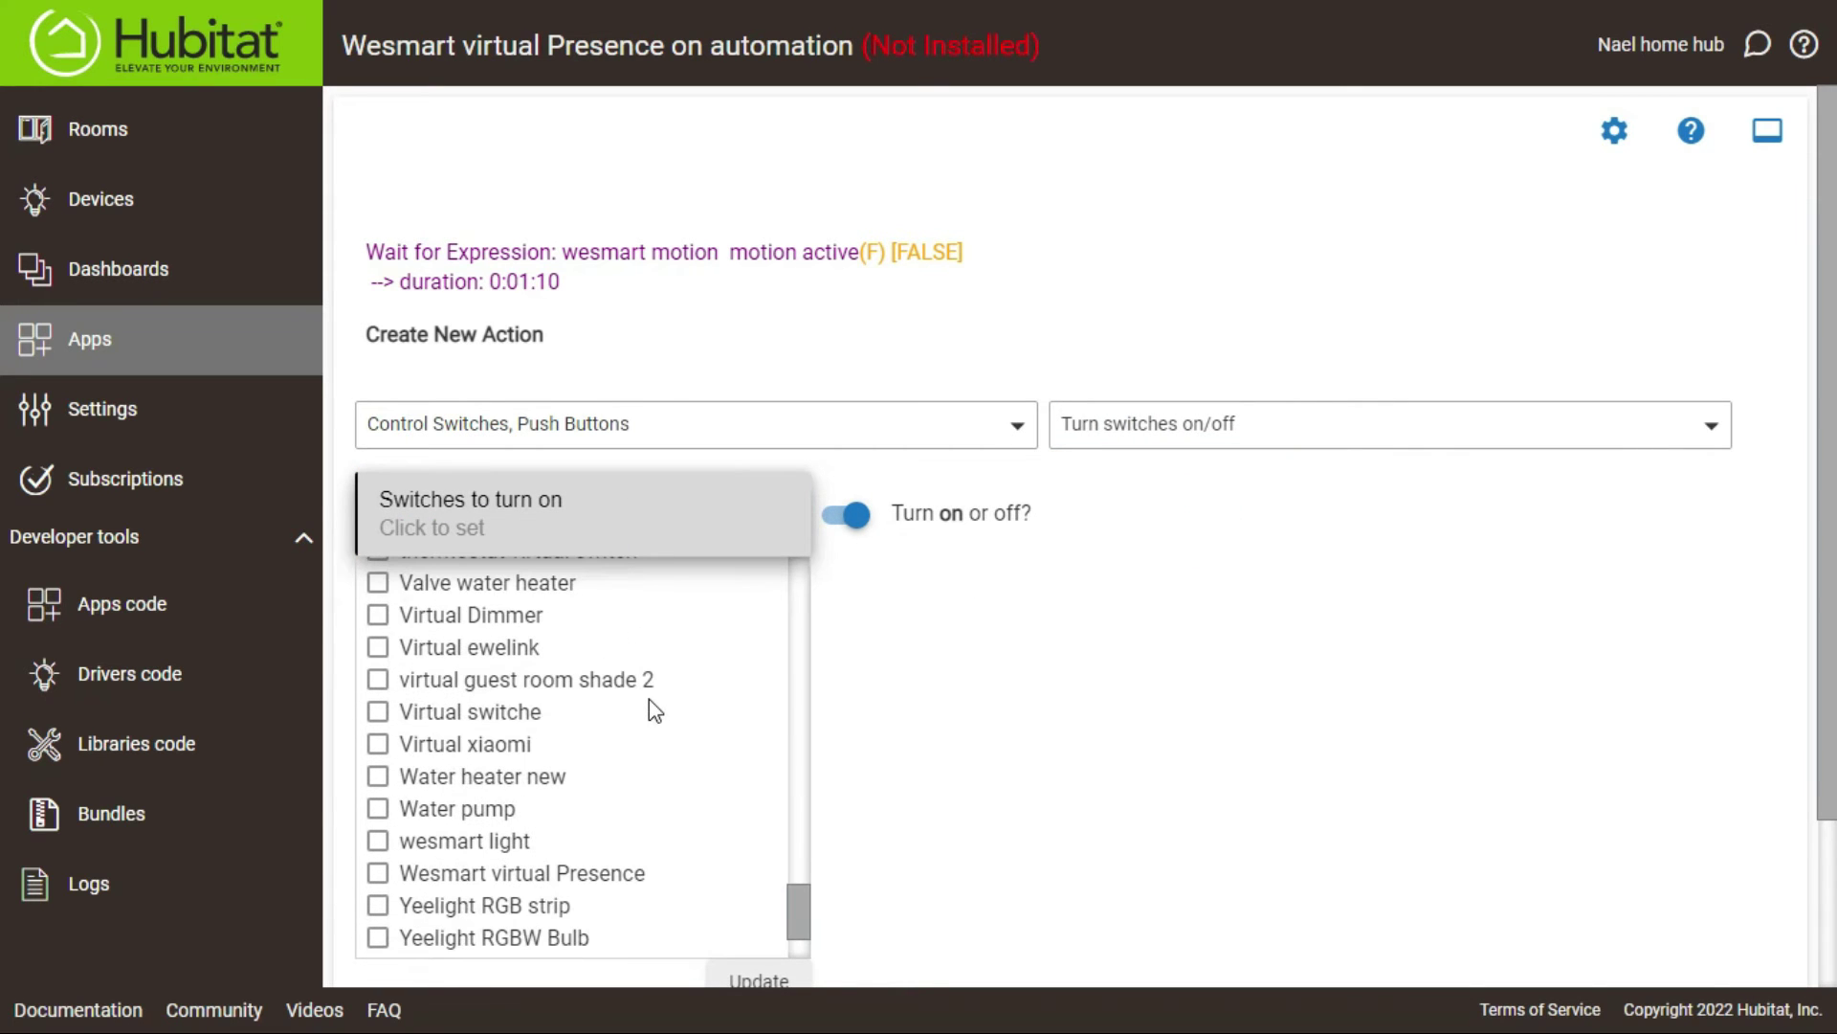
pyautogui.click(631, 871)
pyautogui.click(968, 661)
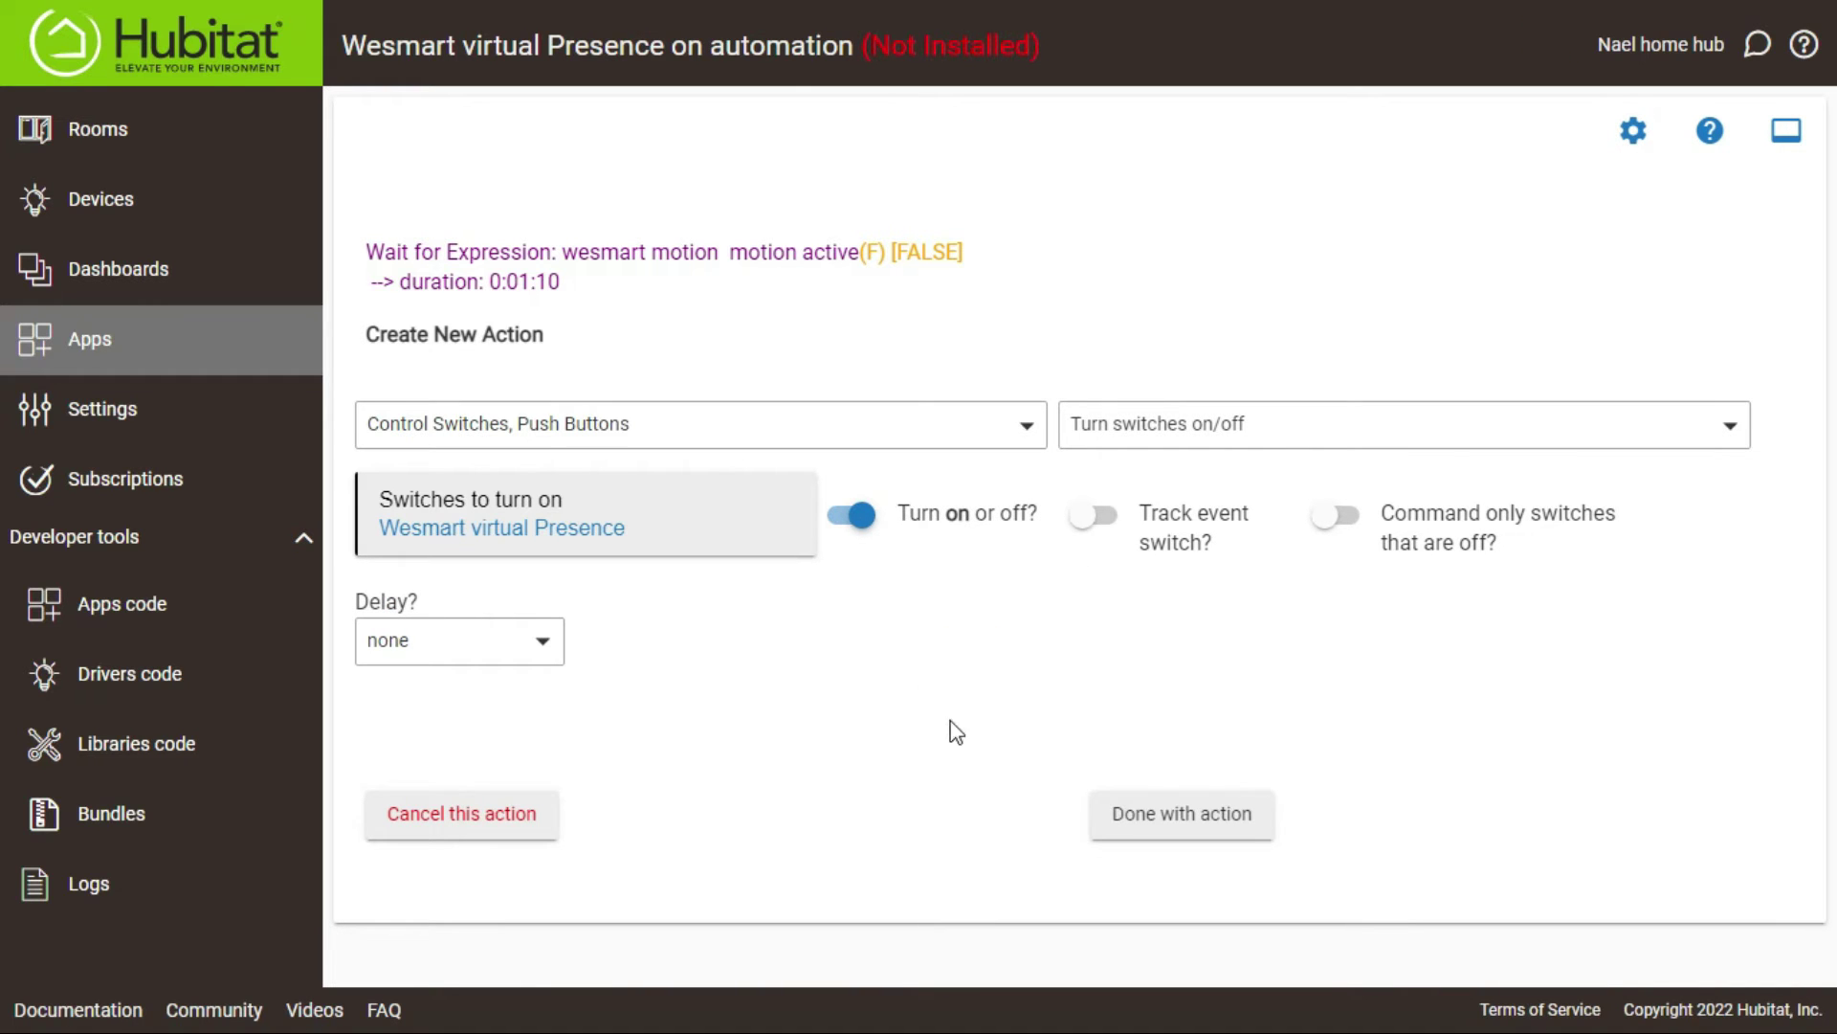
pyautogui.click(1135, 813)
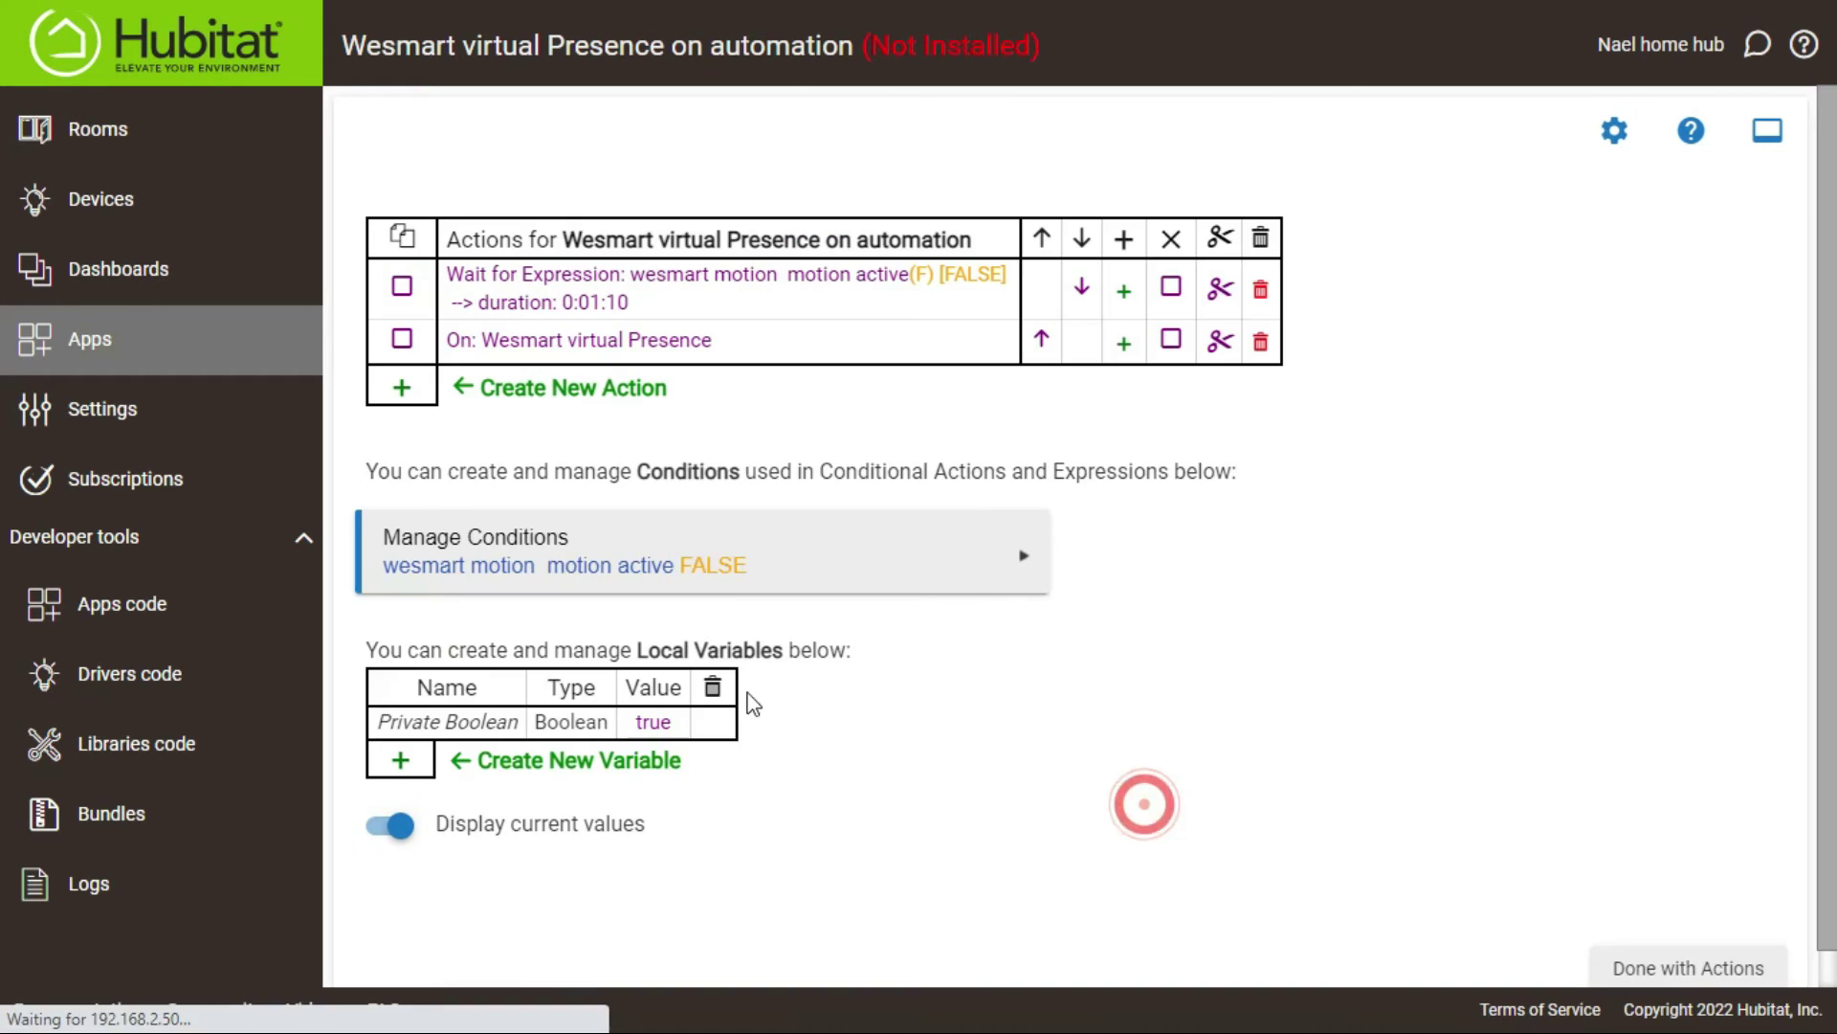
pyautogui.click(1646, 930)
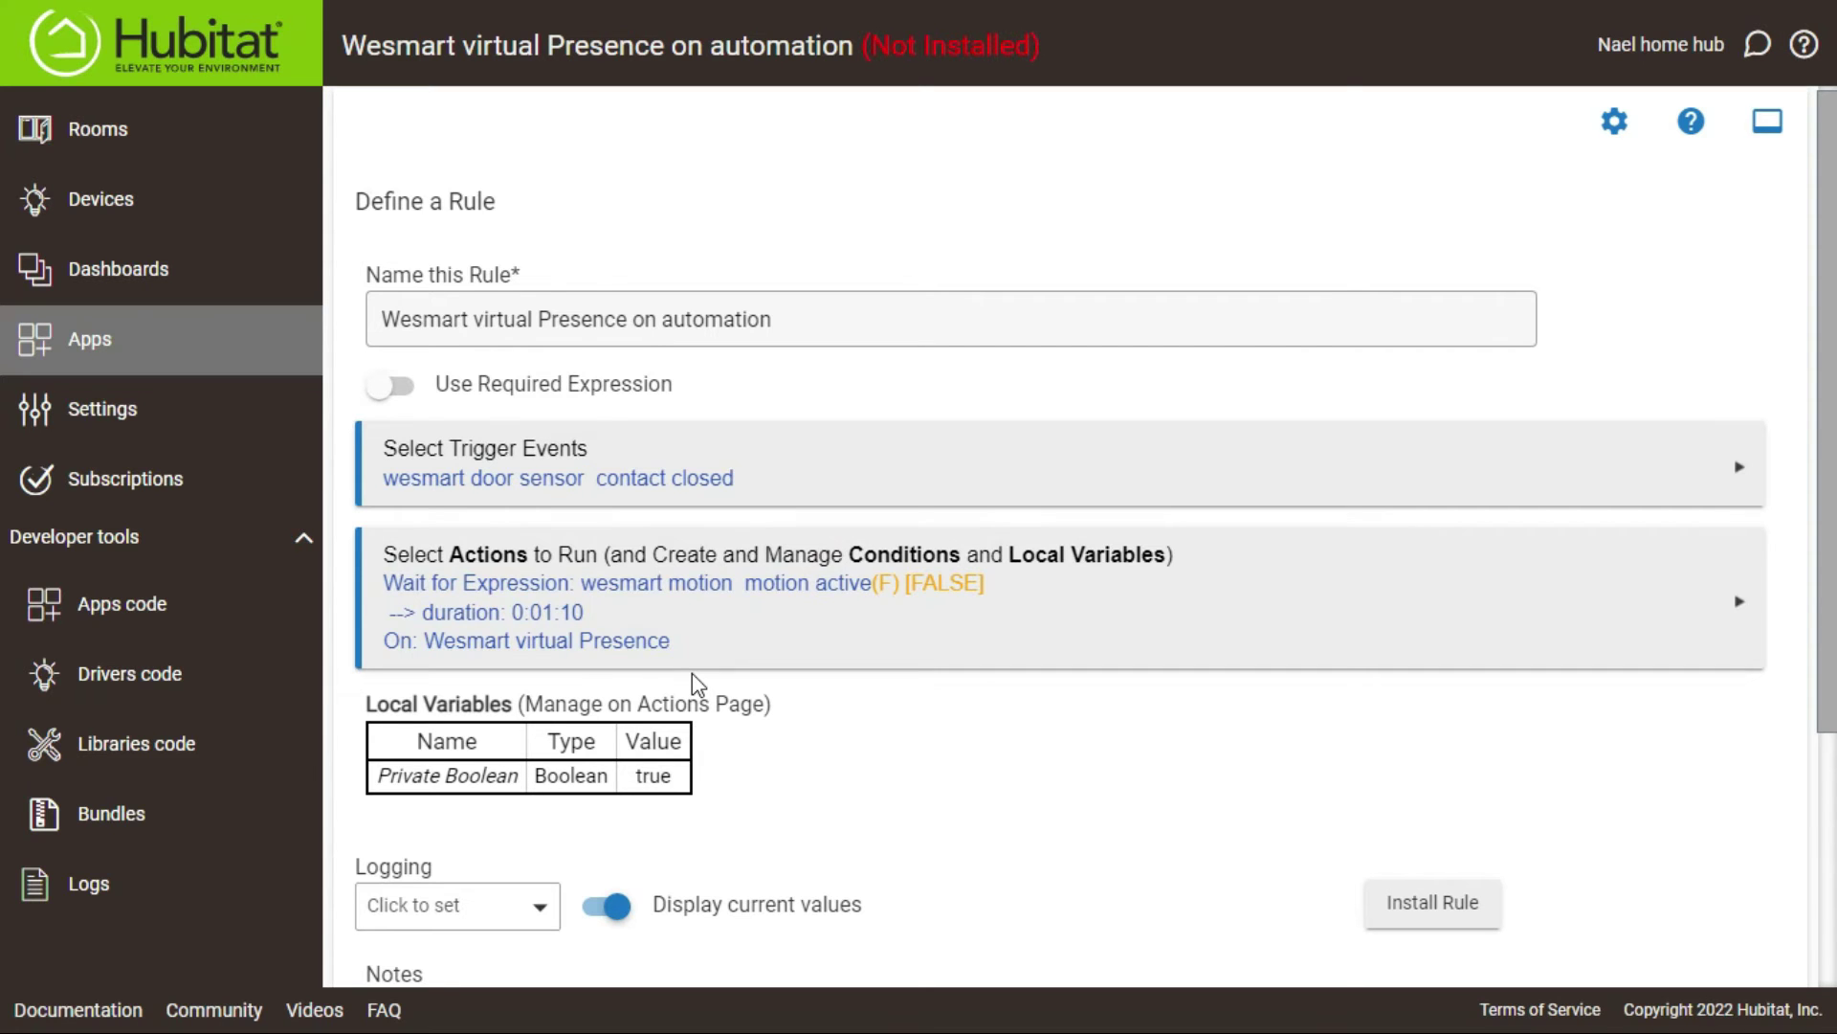
# Step: Enable logging of Events, Triggers and Actions for the rule
pyautogui.scroll(-3, 1087, 742)
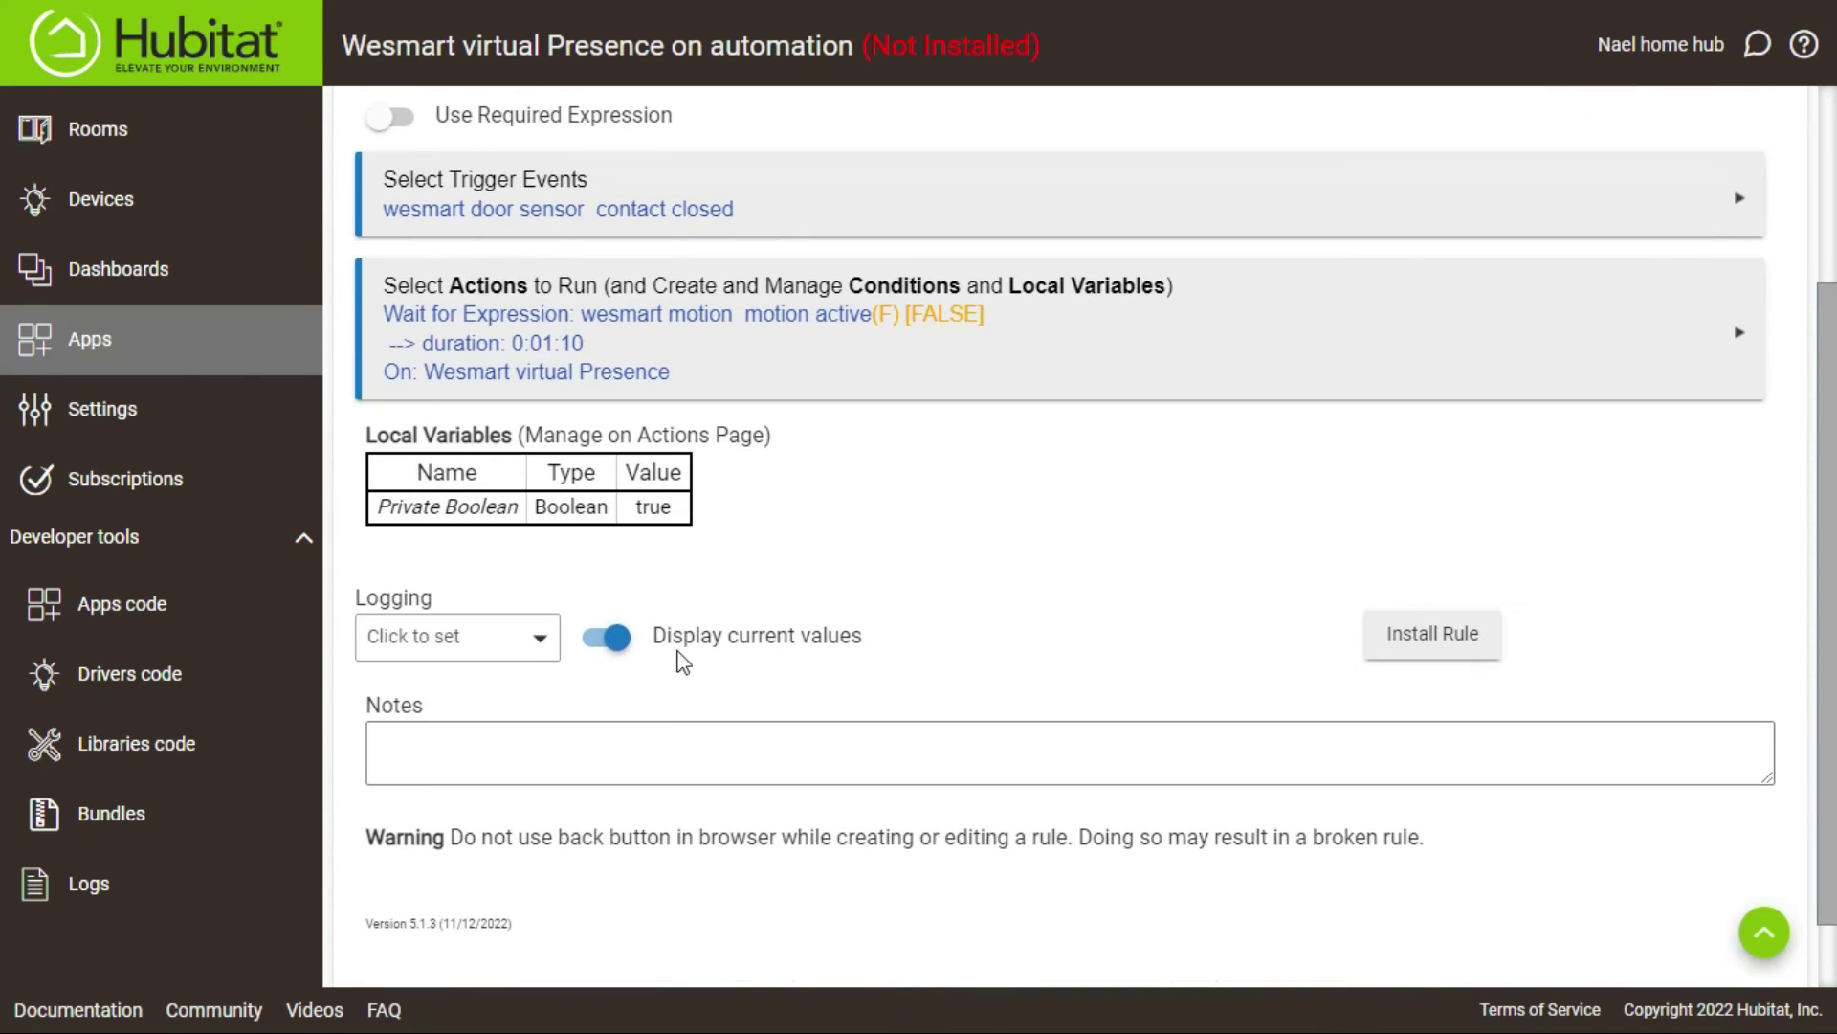
pyautogui.click(522, 637)
pyautogui.click(507, 691)
pyautogui.click(486, 732)
pyautogui.click(479, 777)
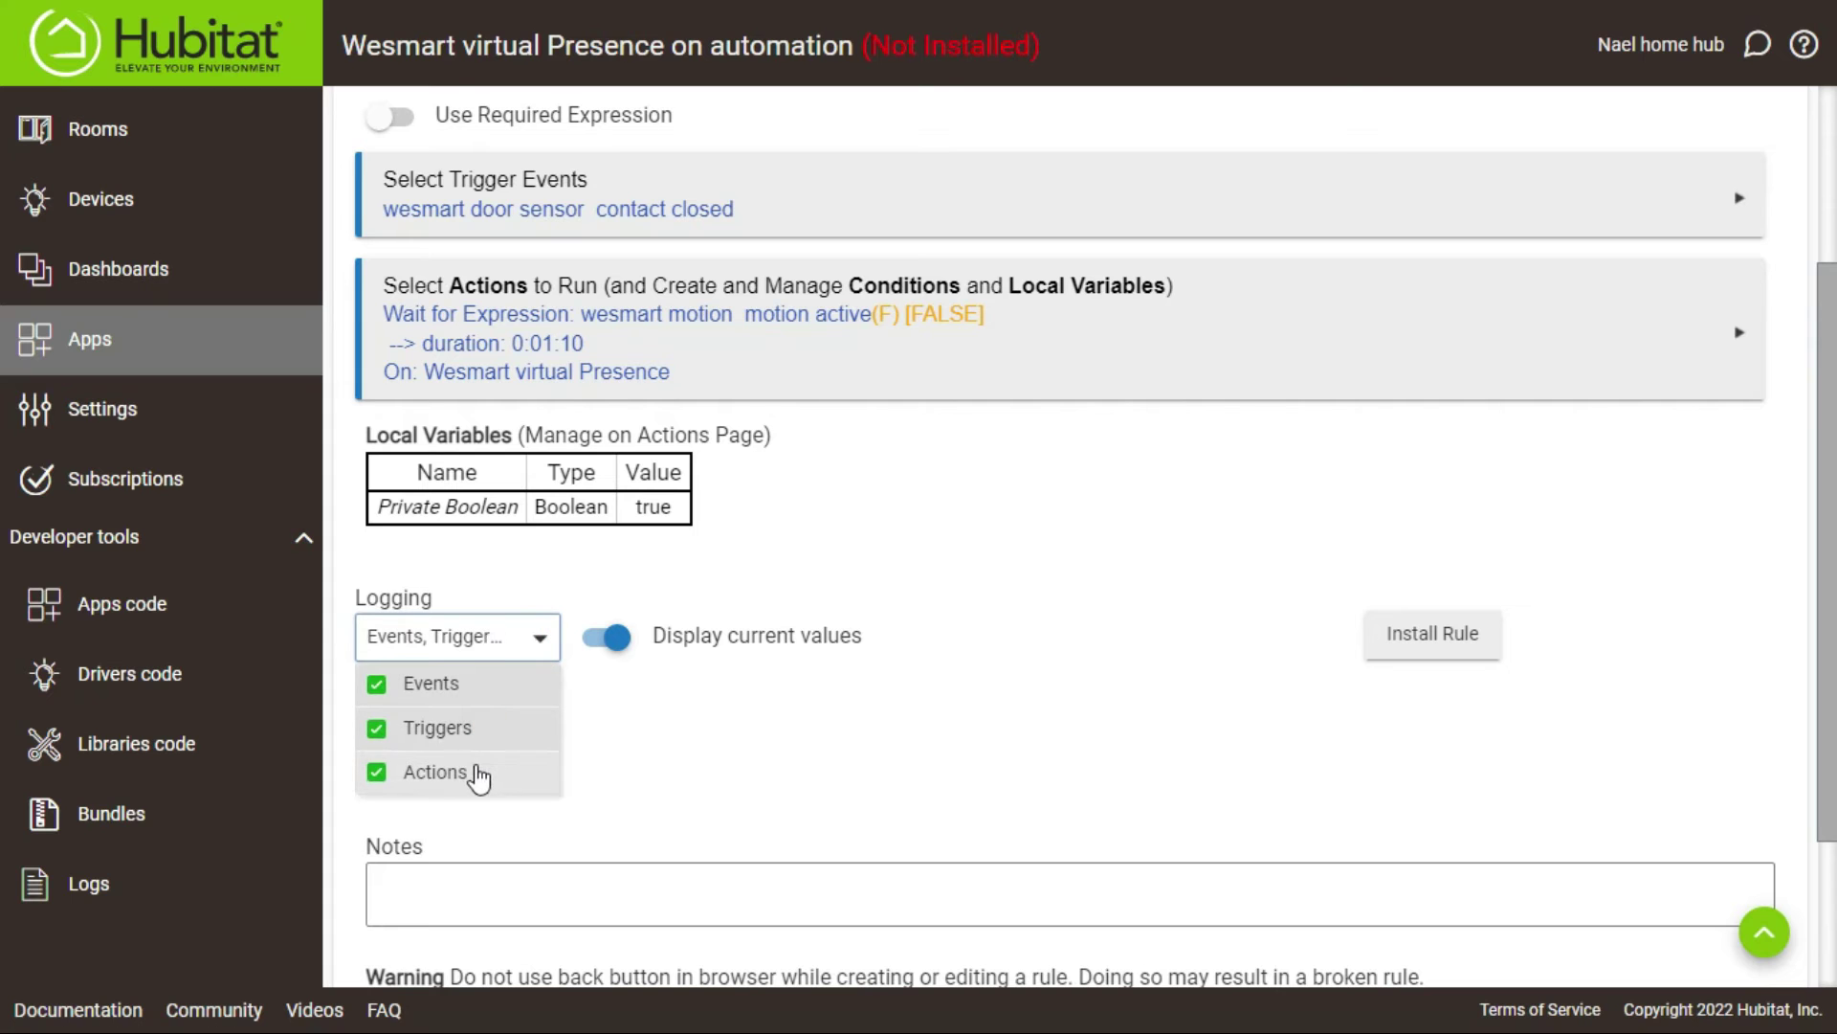
pyautogui.click(1160, 737)
pyautogui.click(1264, 744)
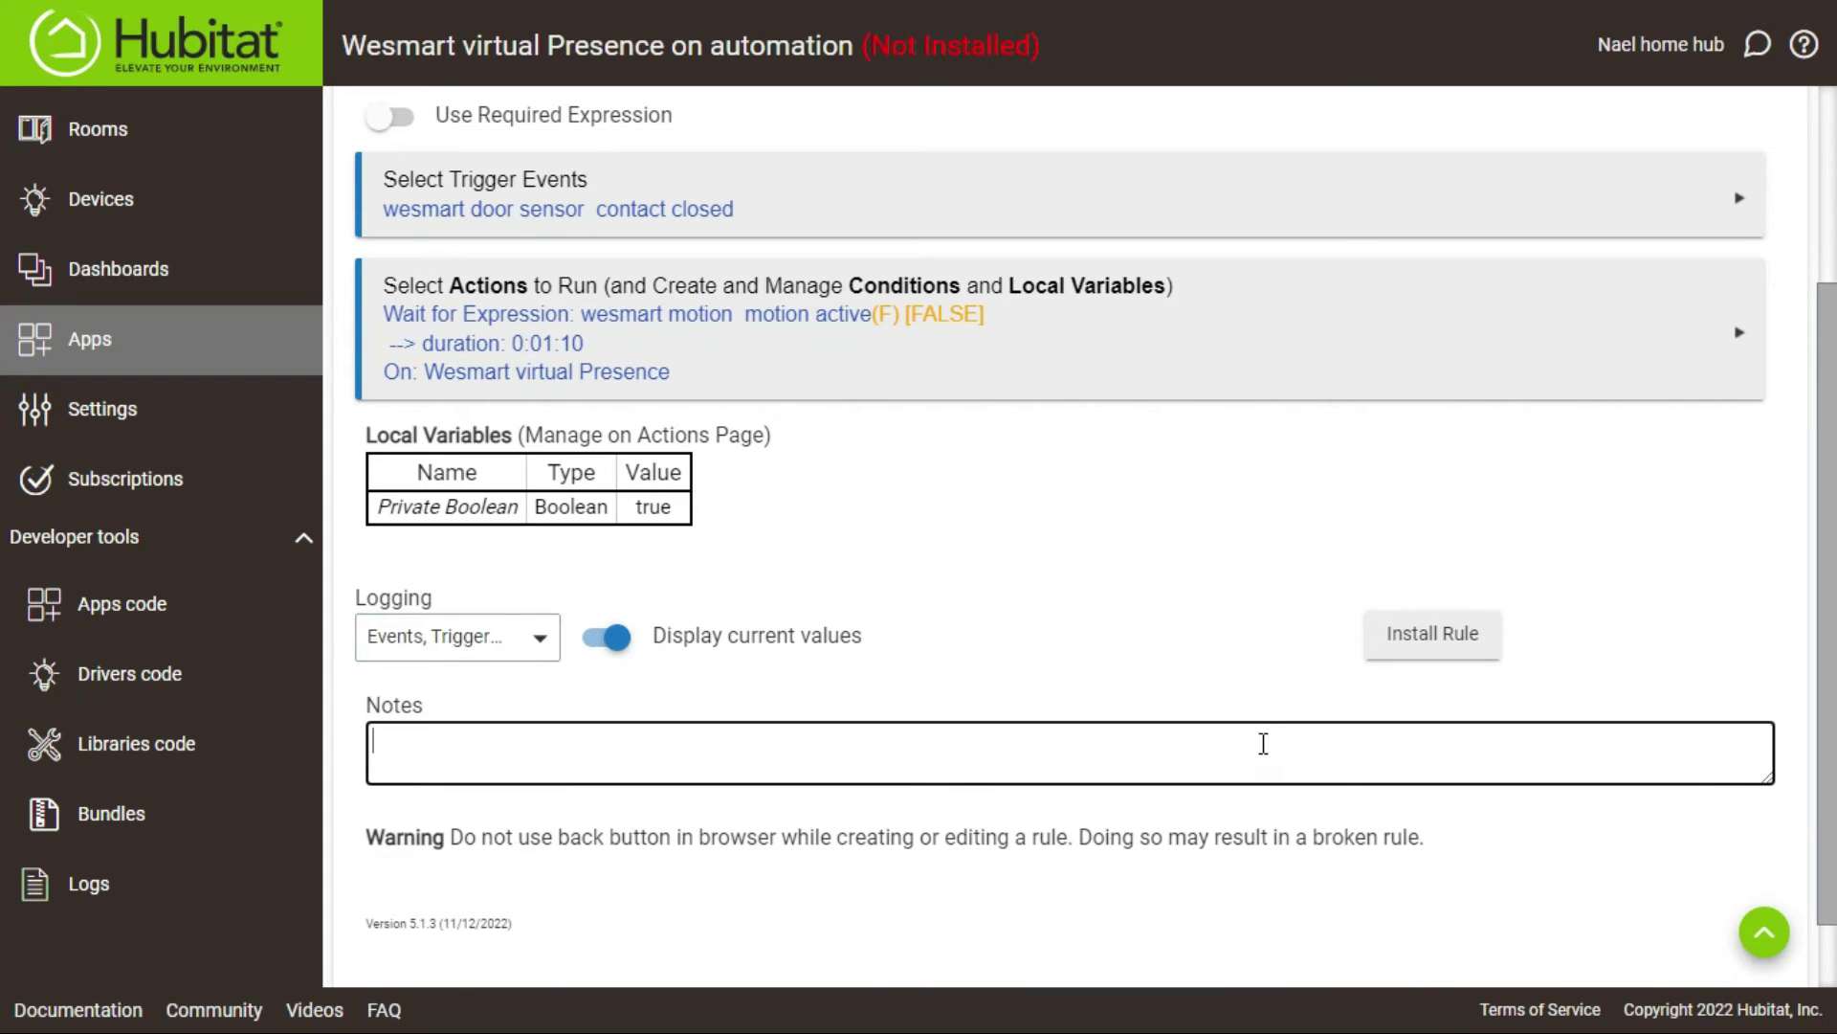
# Step: Save the completed Wesmart virtual Presence on automation rule and return to the apps list
pyautogui.scroll(-1, 1263, 743)
pyautogui.click(1468, 890)
pyautogui.click(1713, 933)
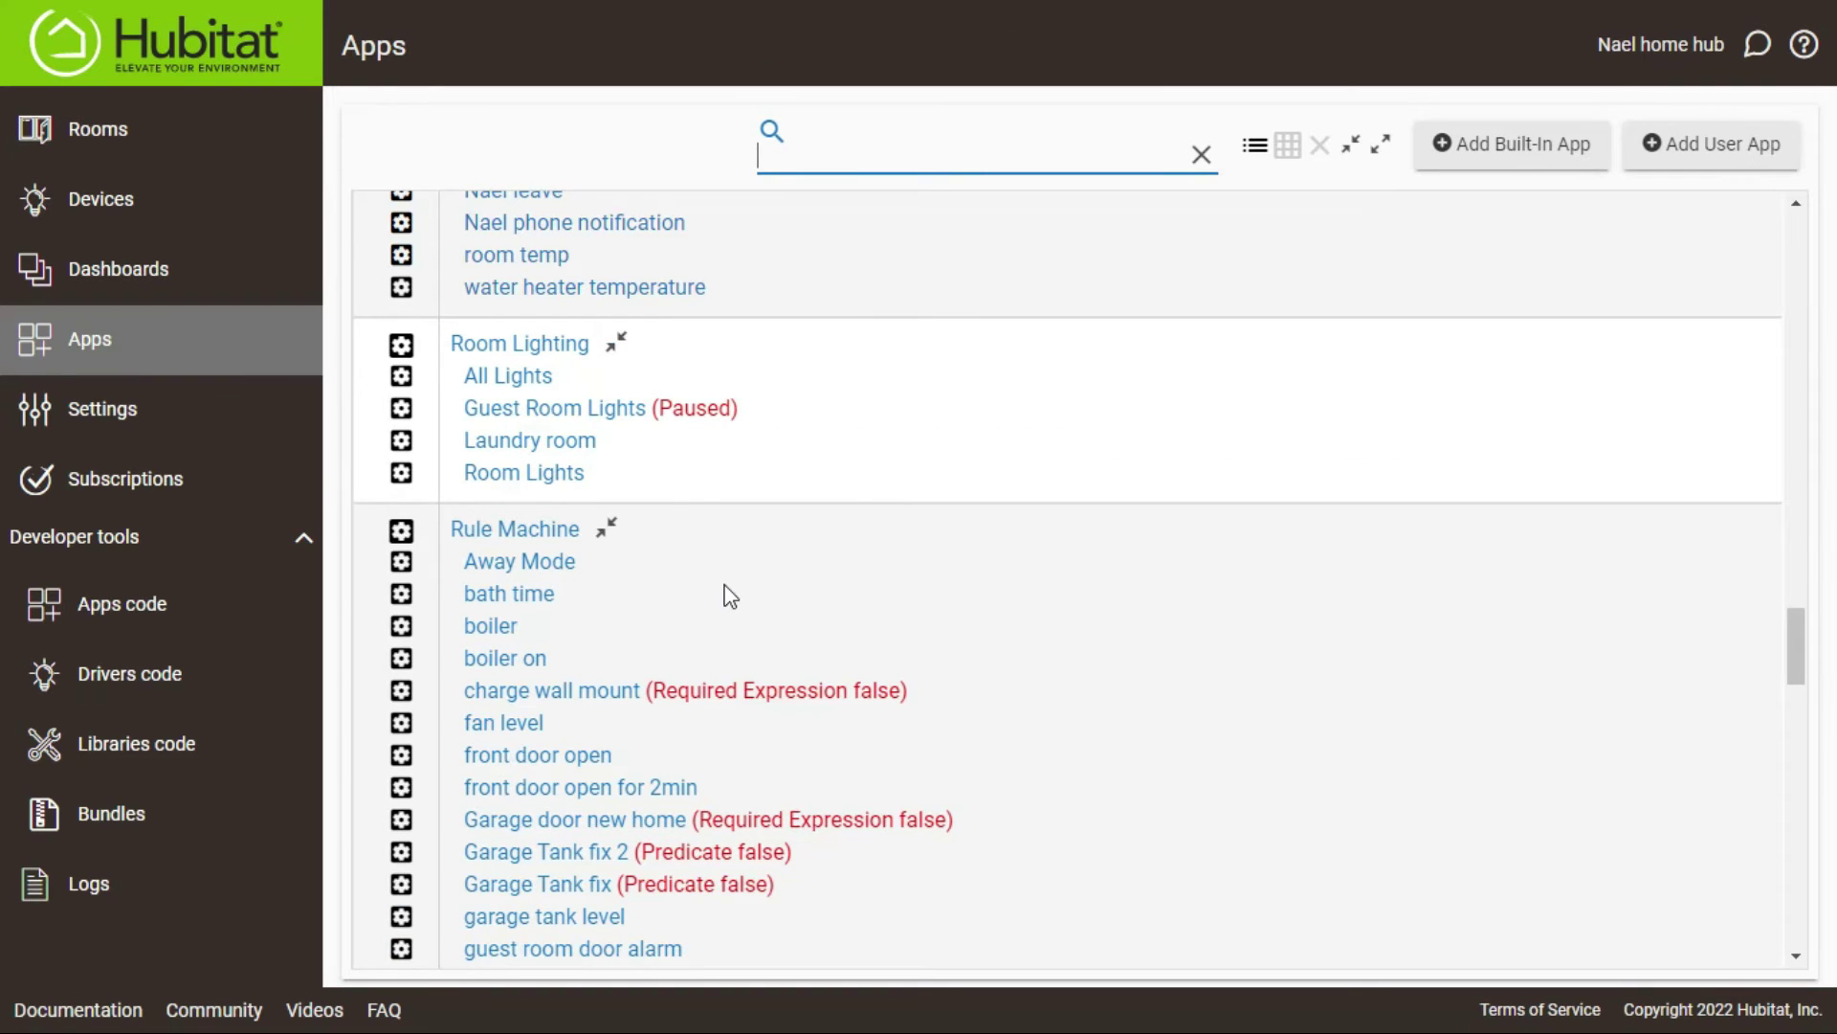
# Step: Create a new Rule Machine rule named "Wesmart virtual Presence off automation"
pyautogui.click(534, 529)
pyautogui.click(623, 306)
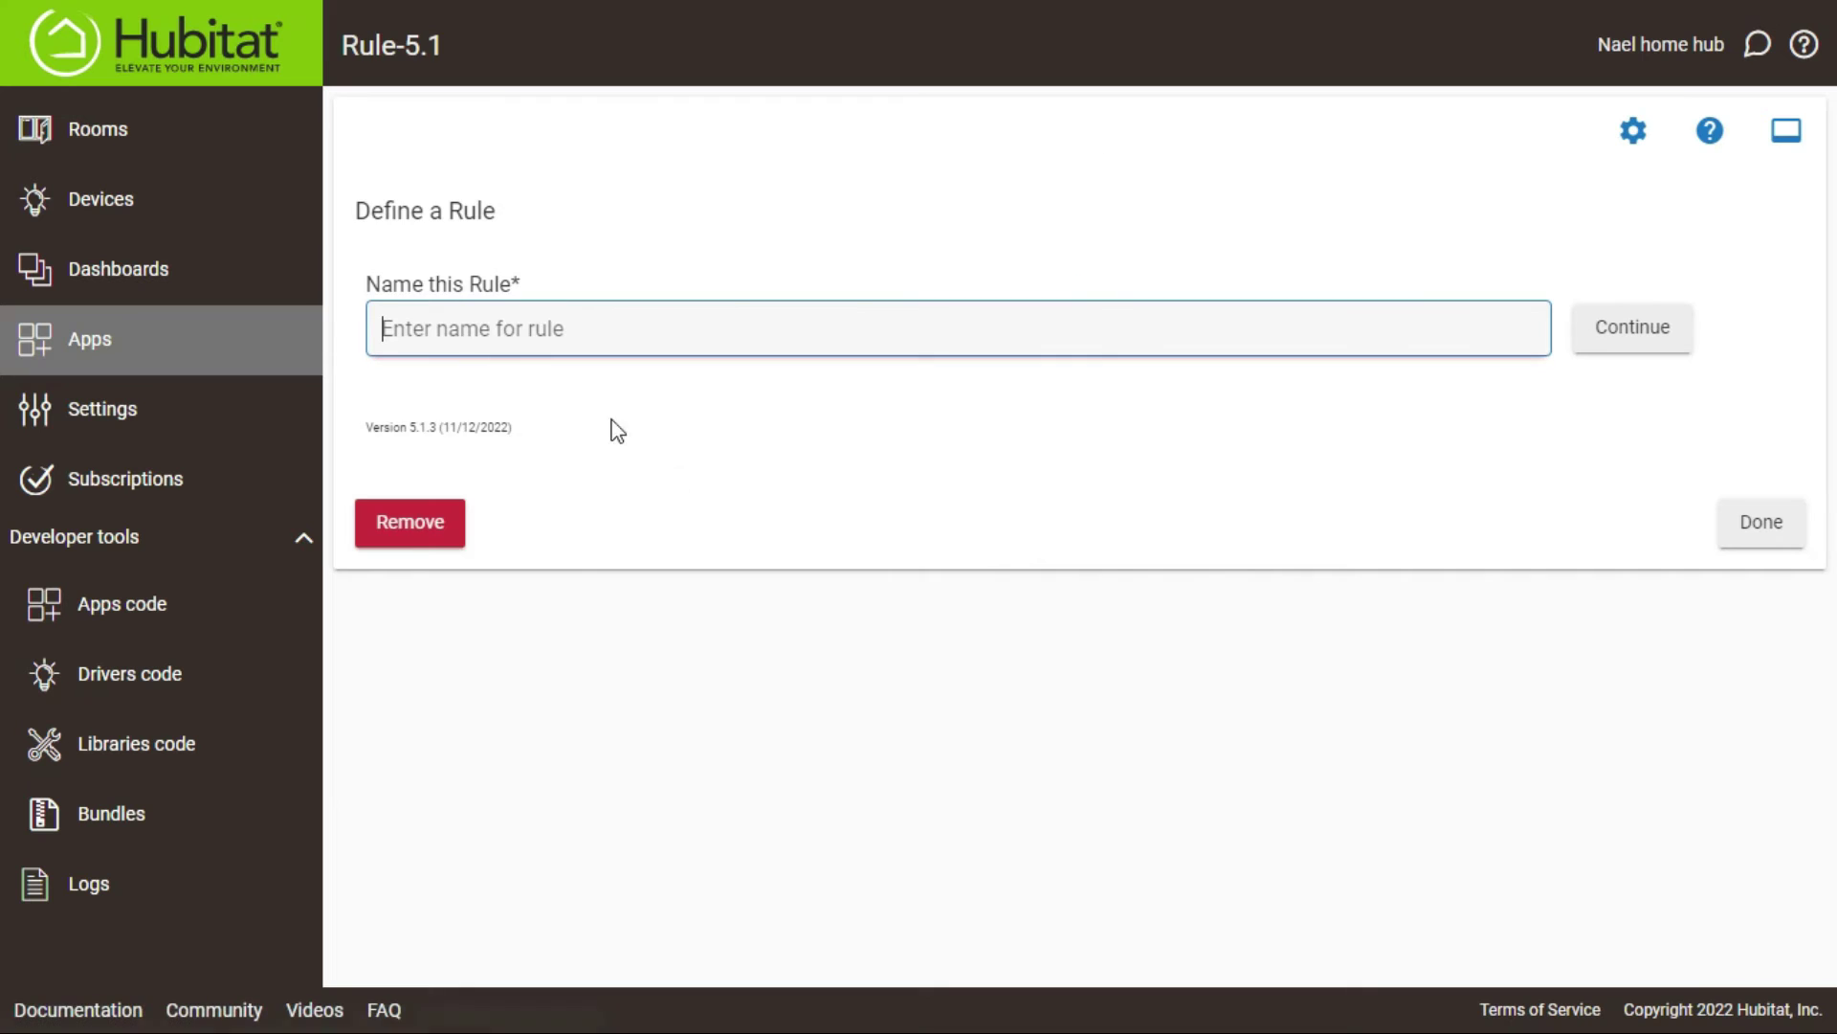
pyautogui.click(577, 334)
pyautogui.click(577, 334)
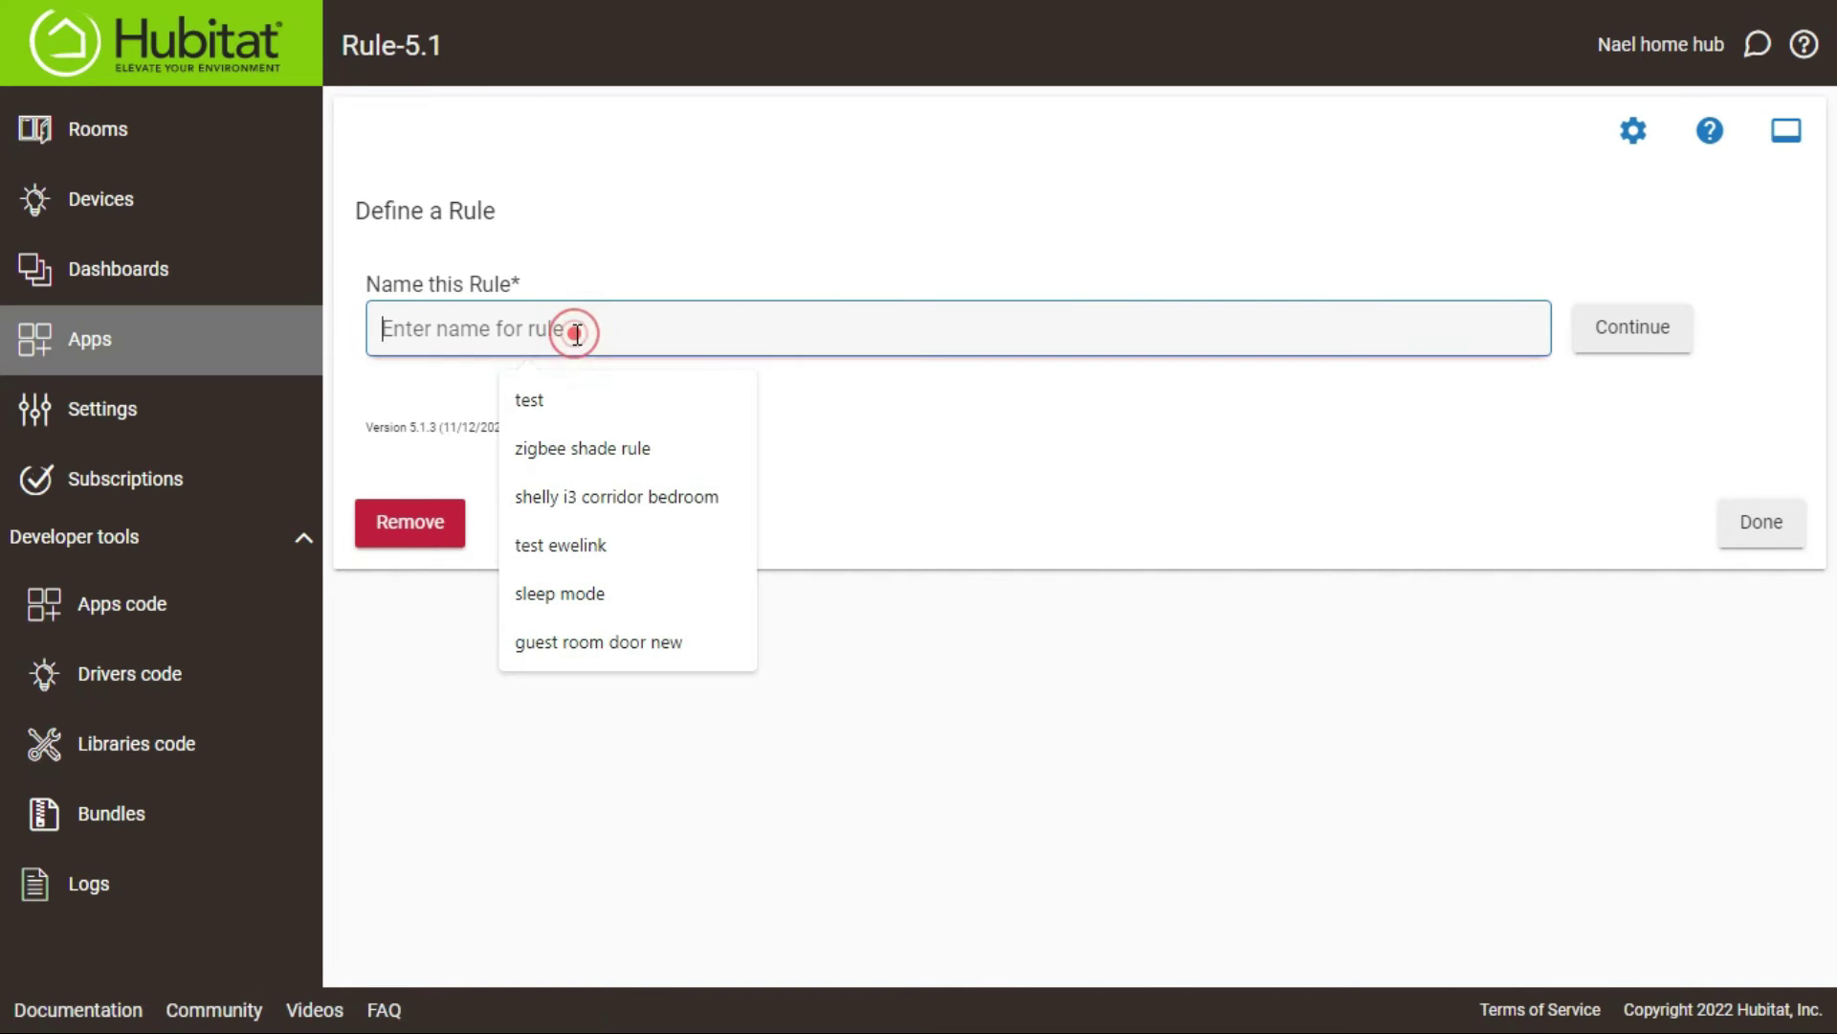
pyautogui.write('we')
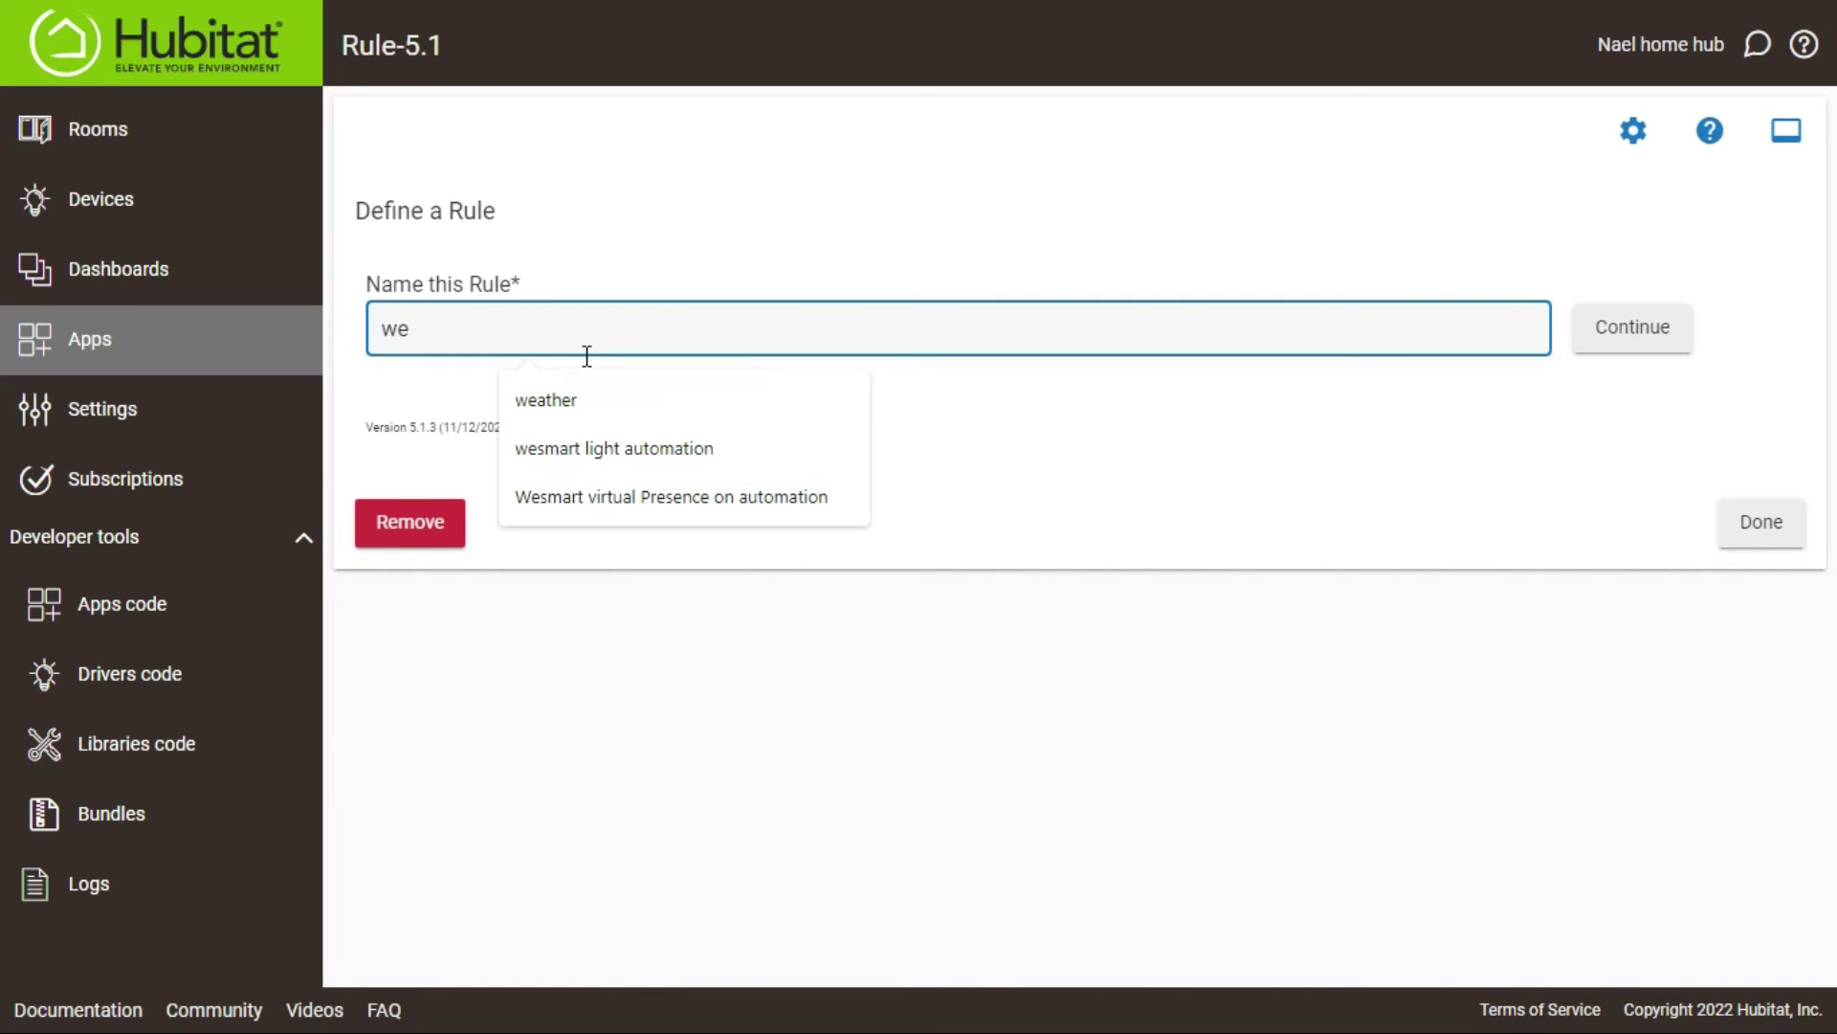
pyautogui.click(661, 497)
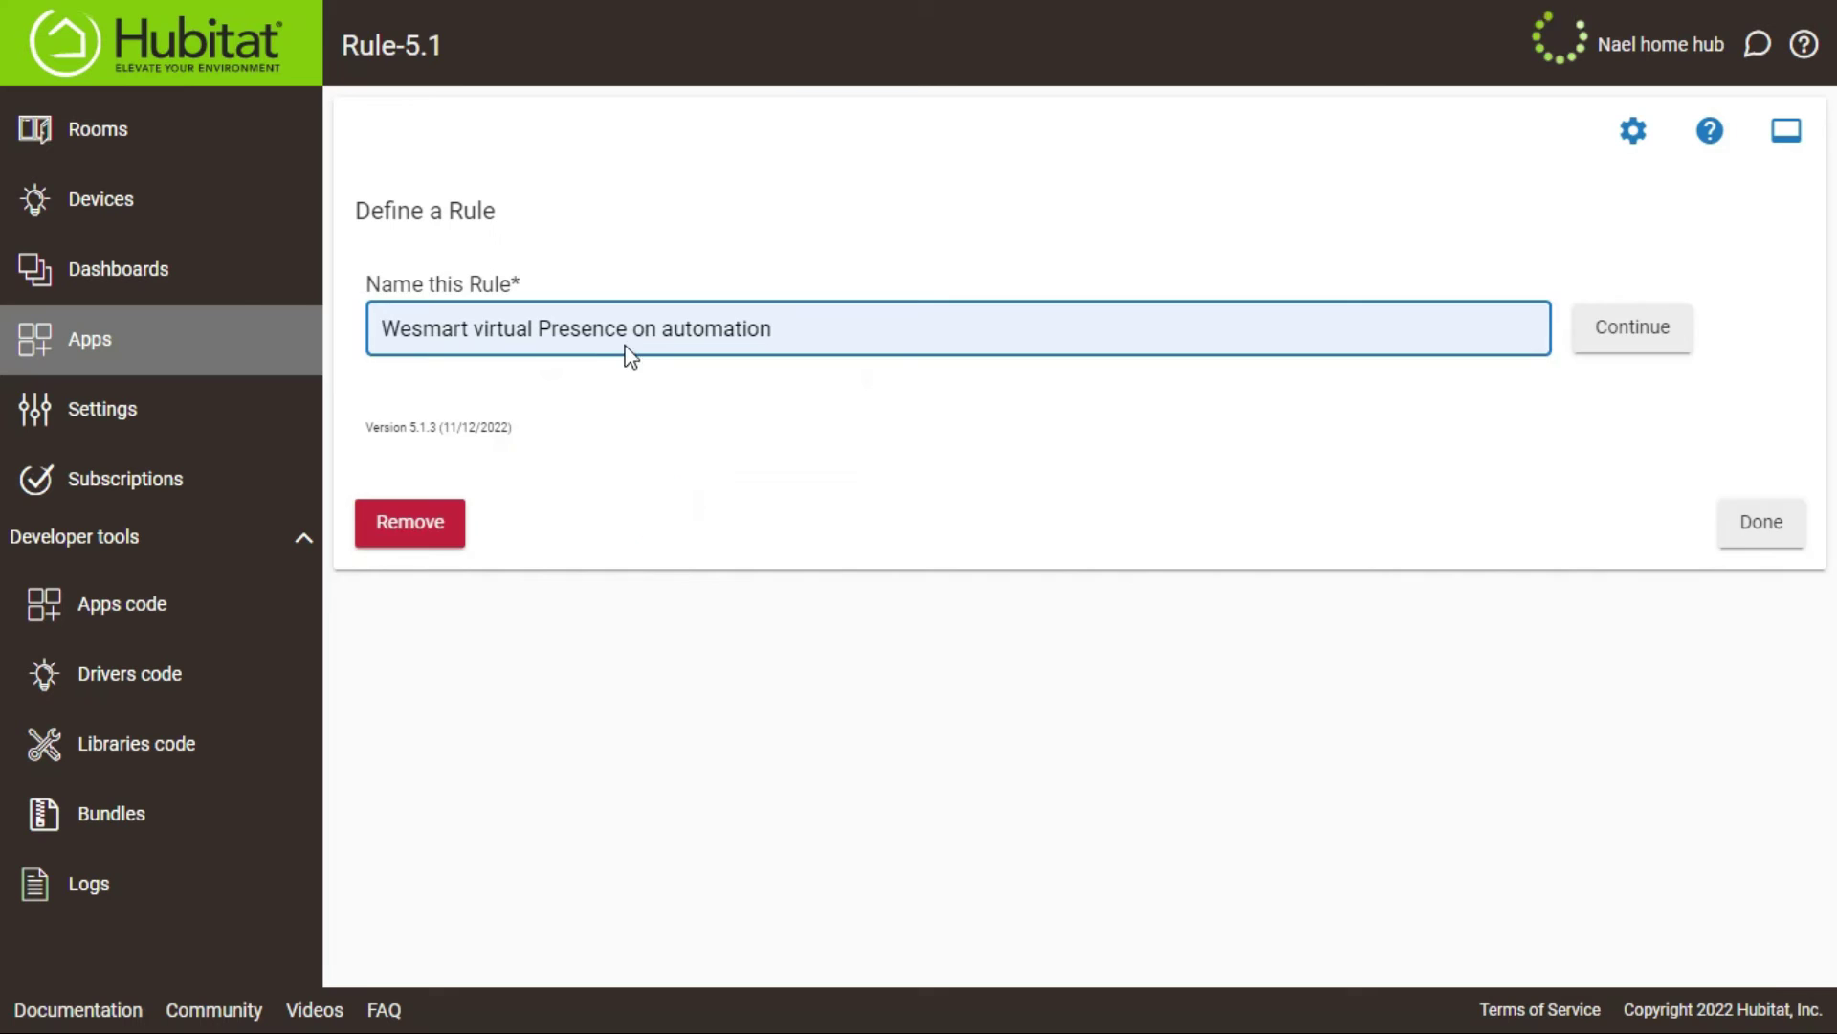
pyautogui.doubleClick(643, 328)
pyautogui.write('off')
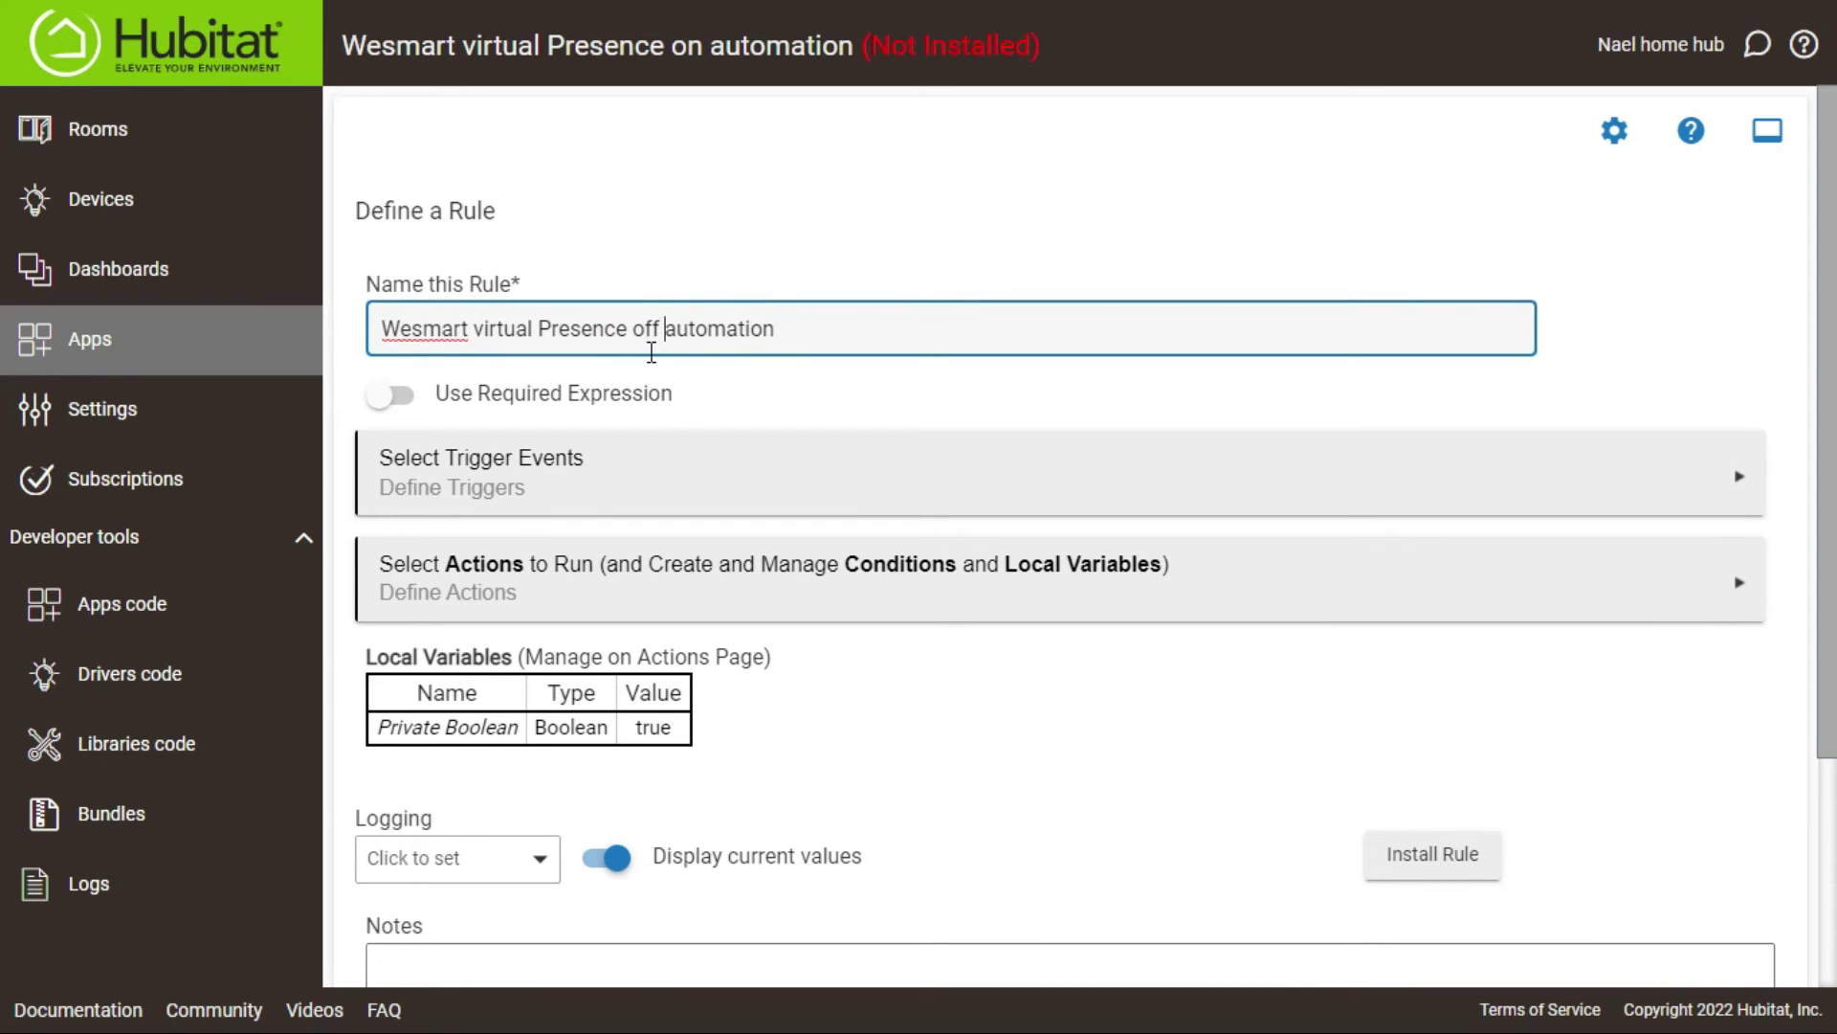
pyautogui.click(825, 404)
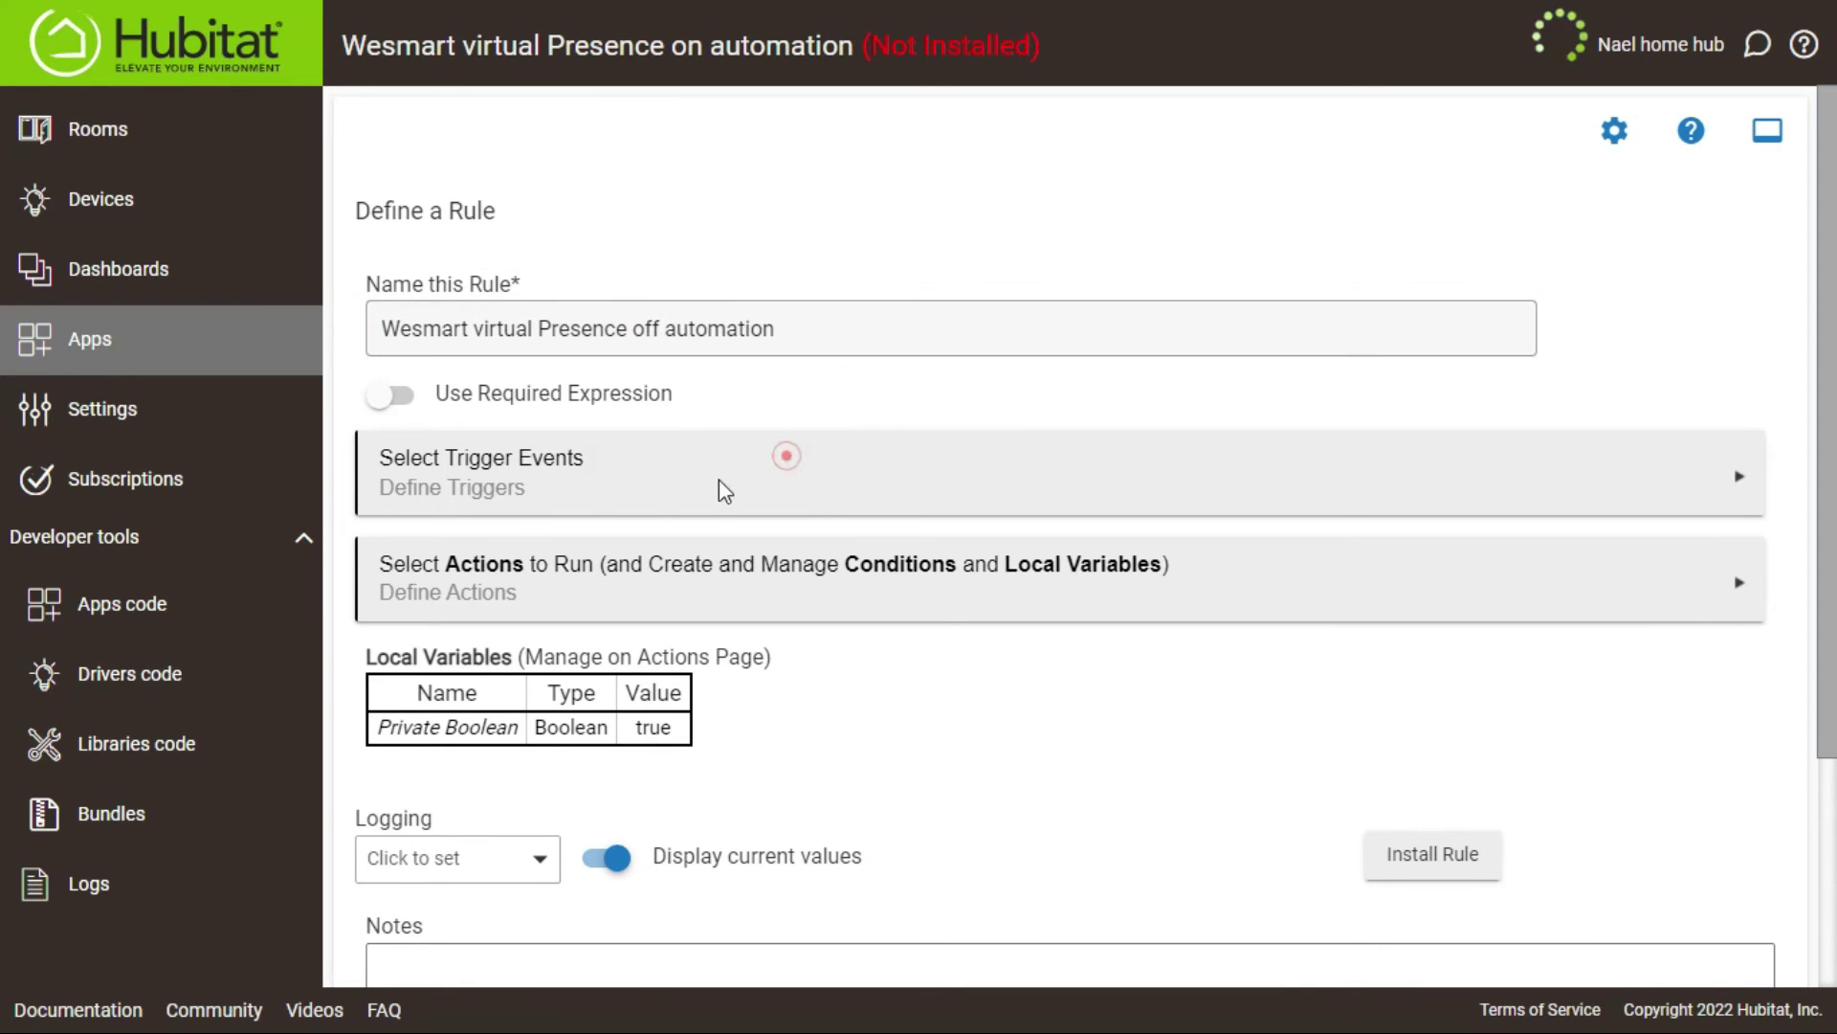
# Step: Add a Contact trigger event to the rule with wesmart door sensor as the contact sensor
pyautogui.click(687, 492)
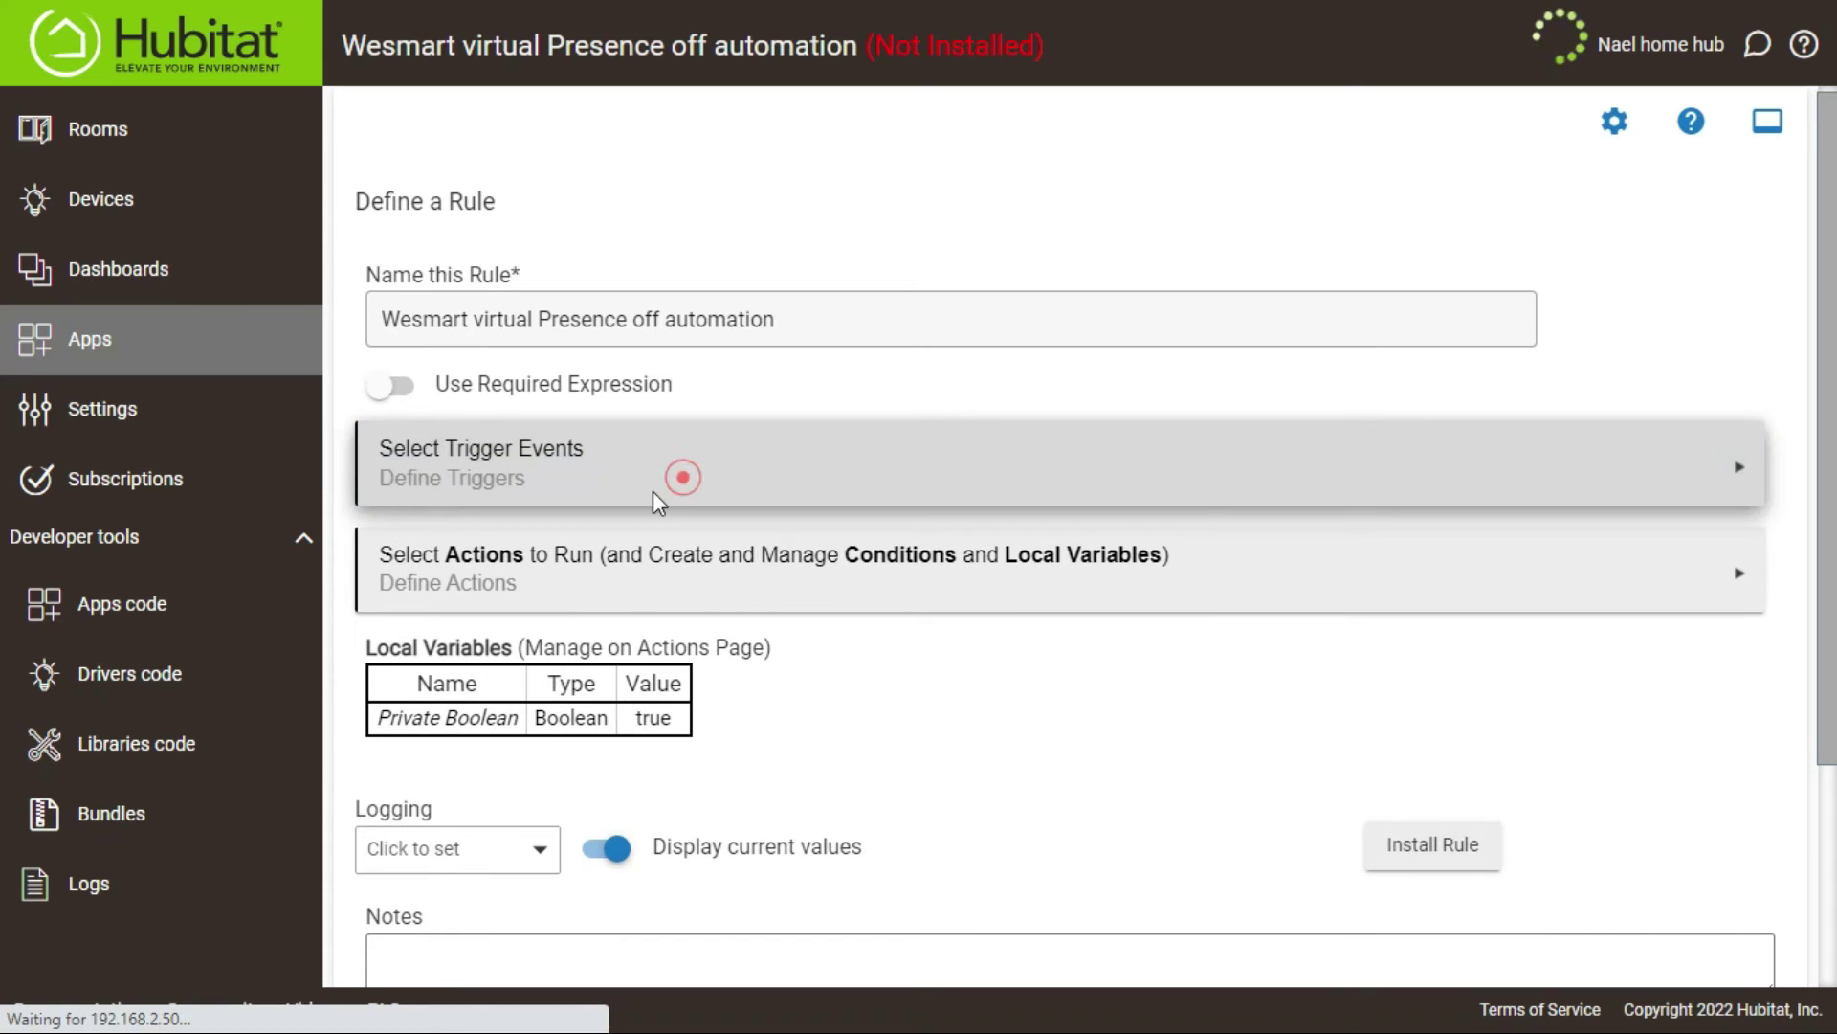
pyautogui.click(702, 343)
pyautogui.click(673, 492)
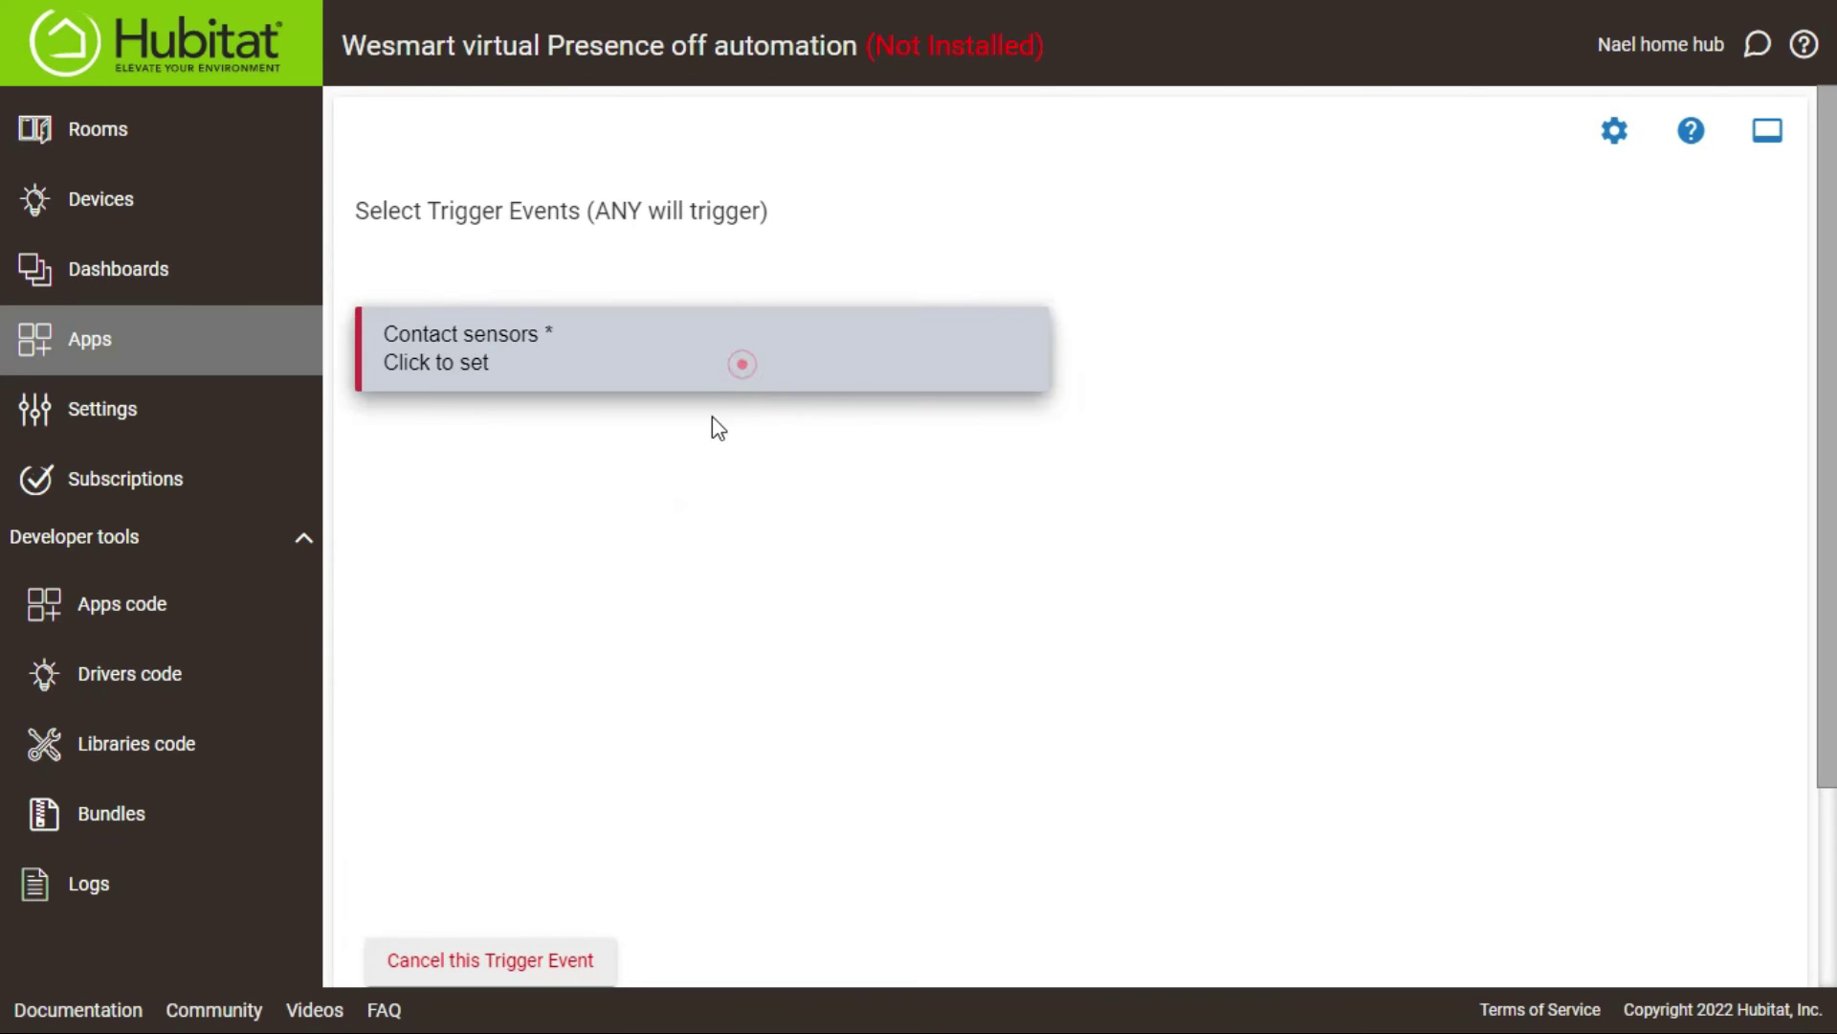
pyautogui.scroll(-8, 718, 533)
pyautogui.scroll(5, 718, 533)
pyautogui.scroll(-10, 718, 533)
pyautogui.click(586, 709)
# Step: Set the door sensor trigger to fire when the contact reports closed and finish the trigger events
pyautogui.click(1140, 399)
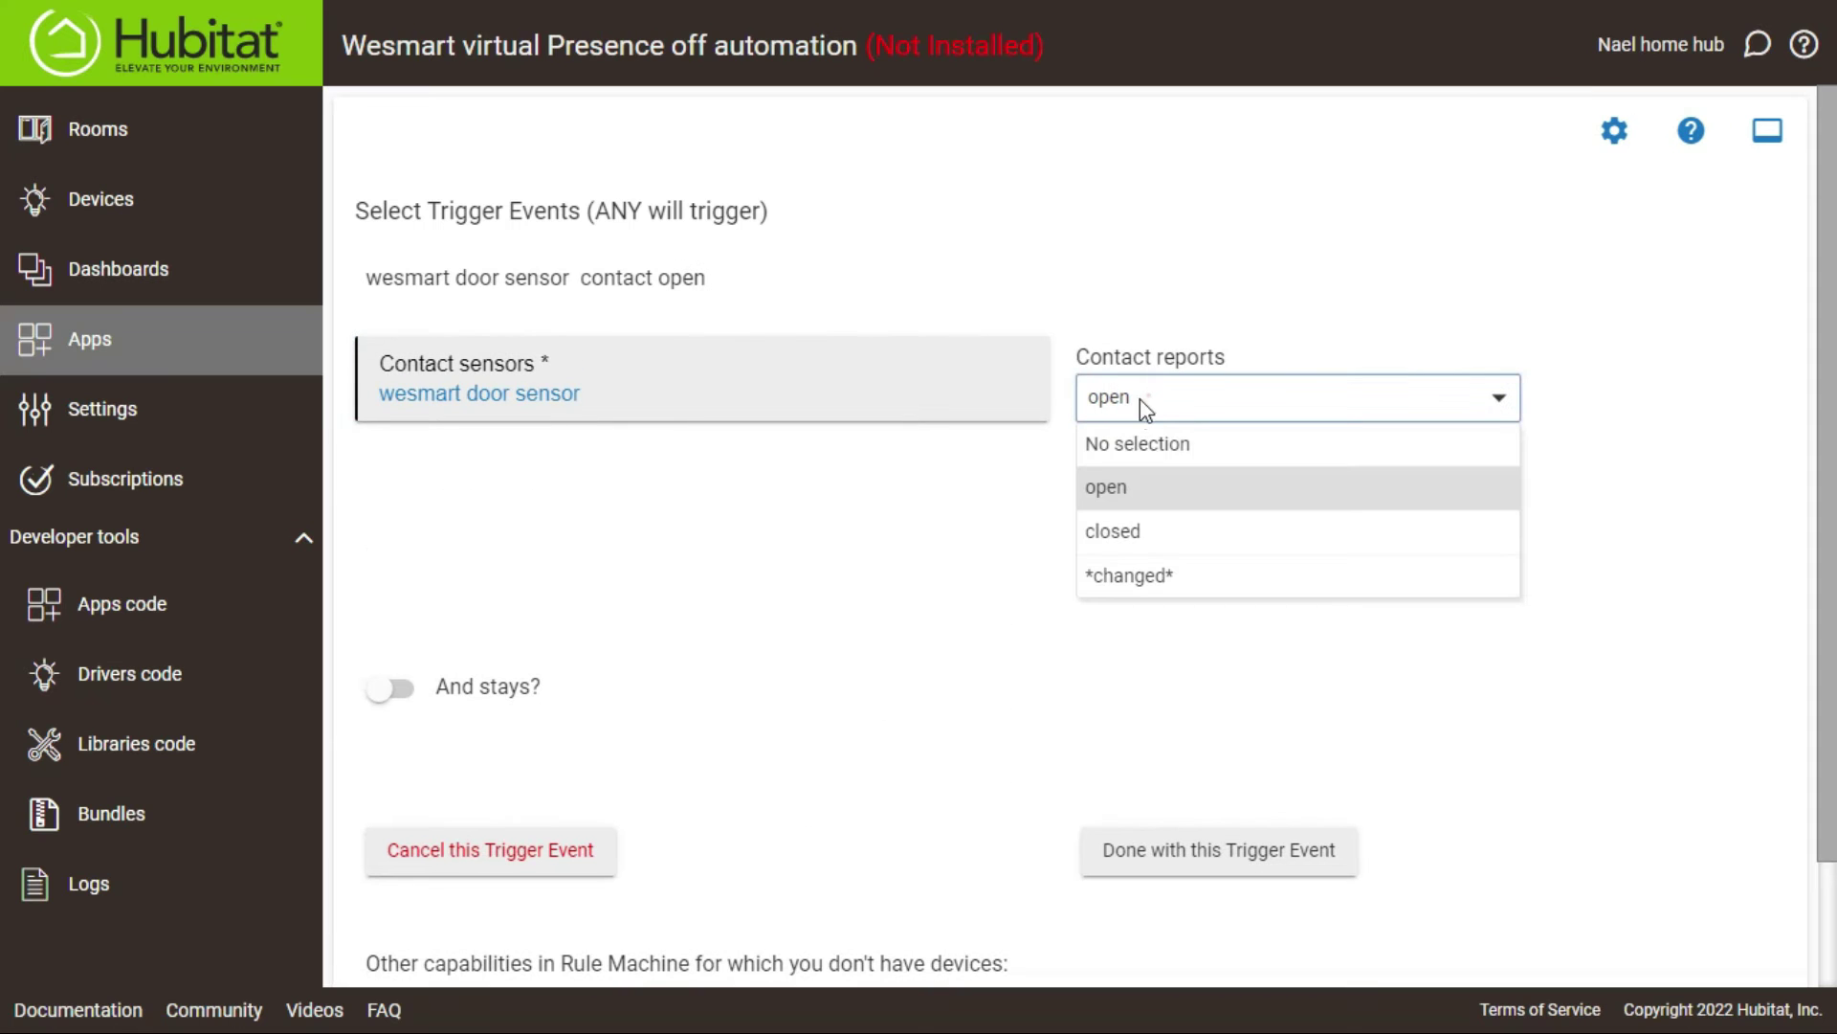
pyautogui.click(1118, 531)
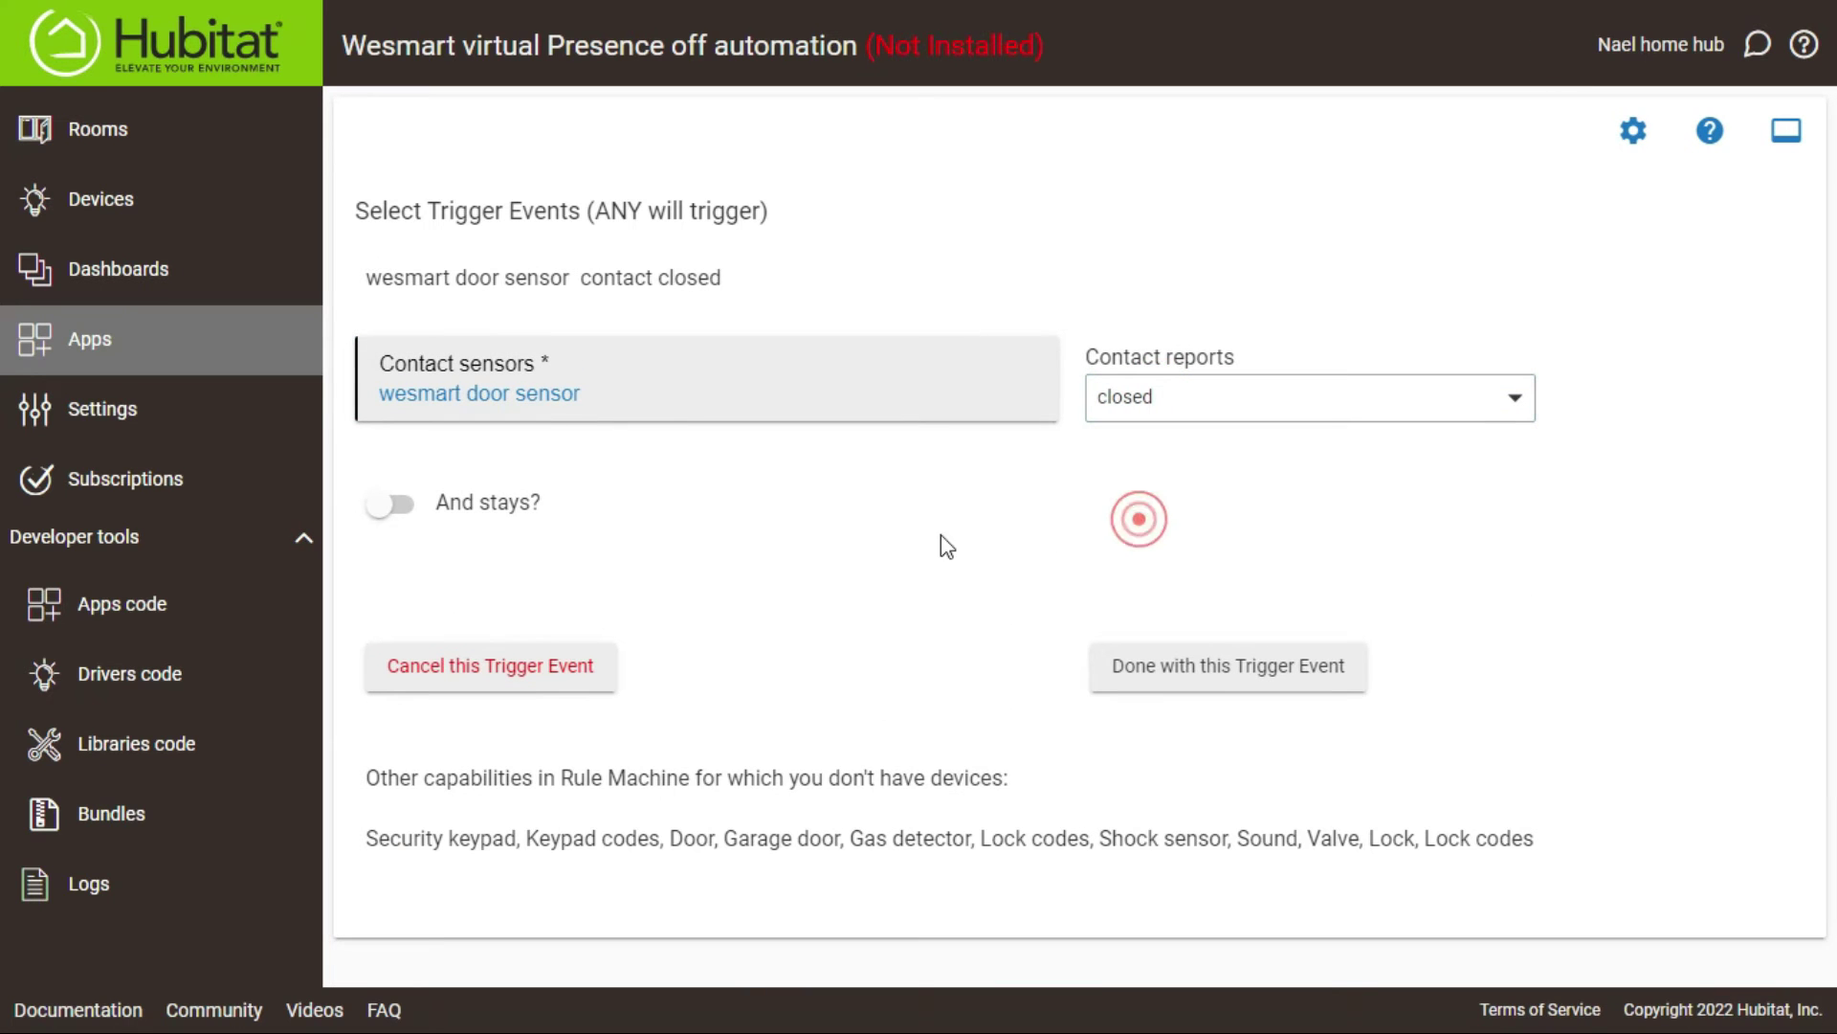
pyautogui.click(912, 536)
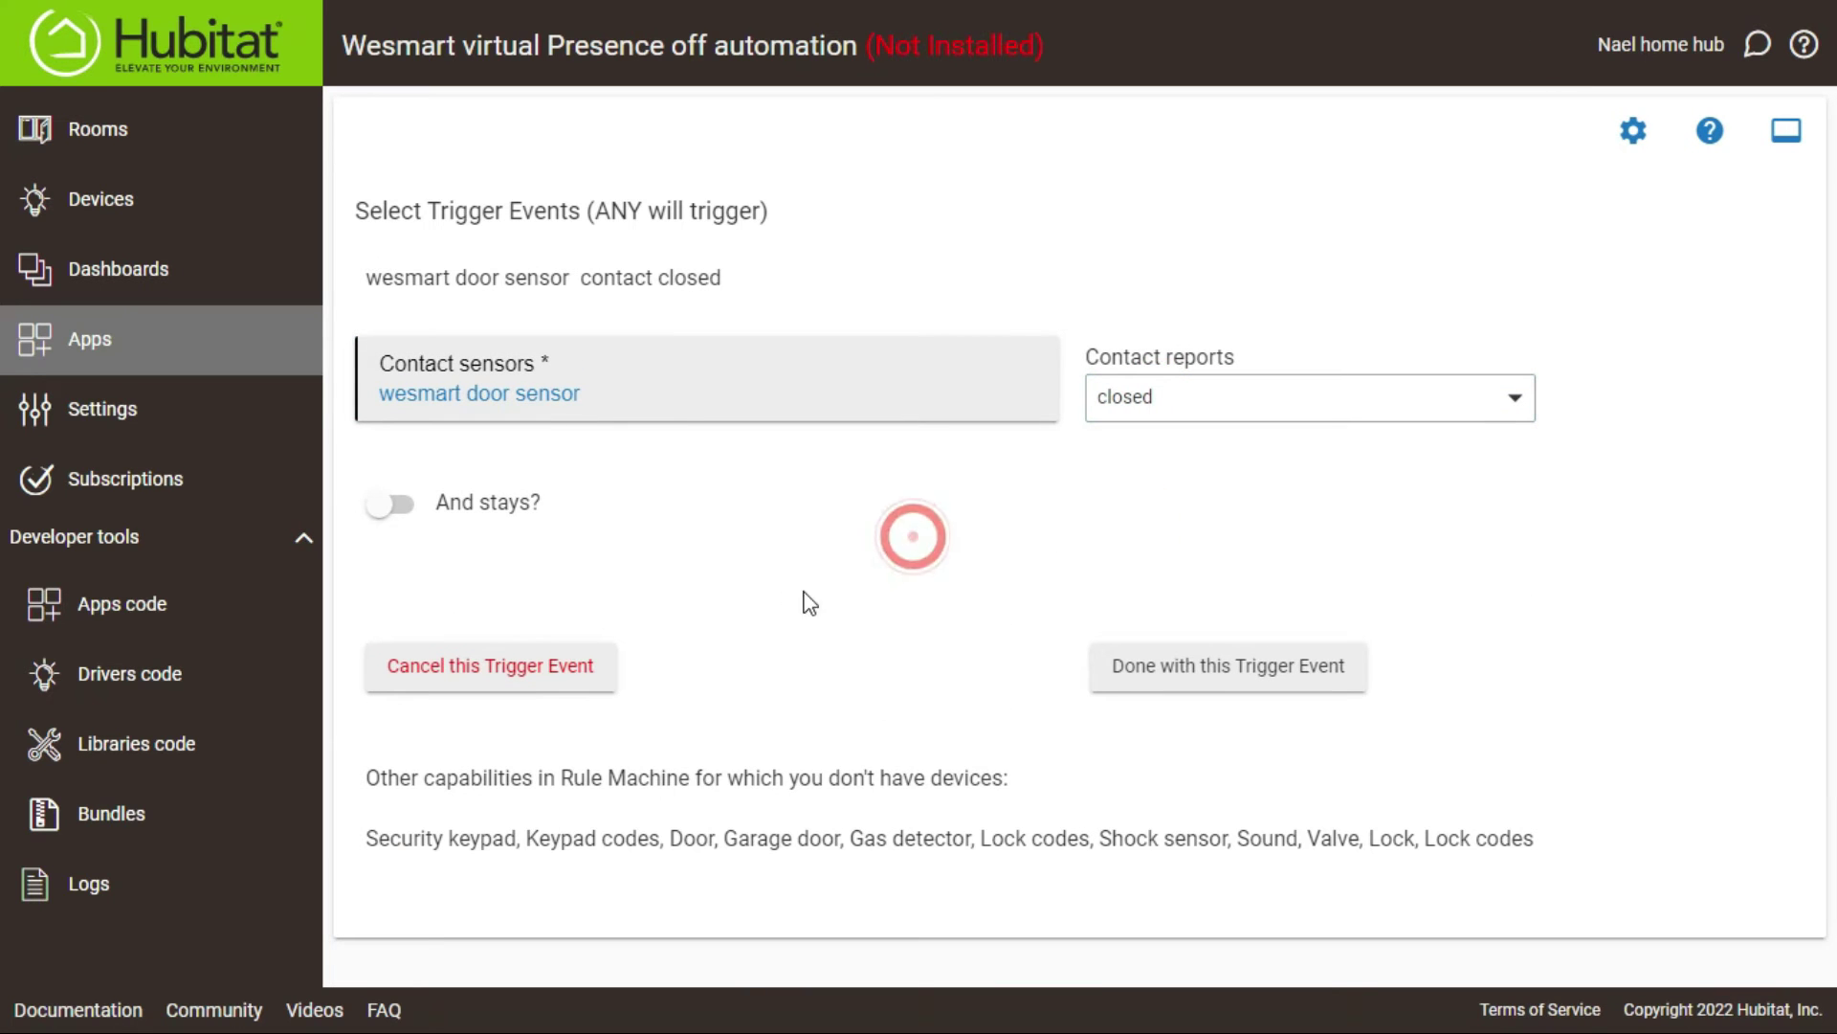
pyautogui.click(1132, 670)
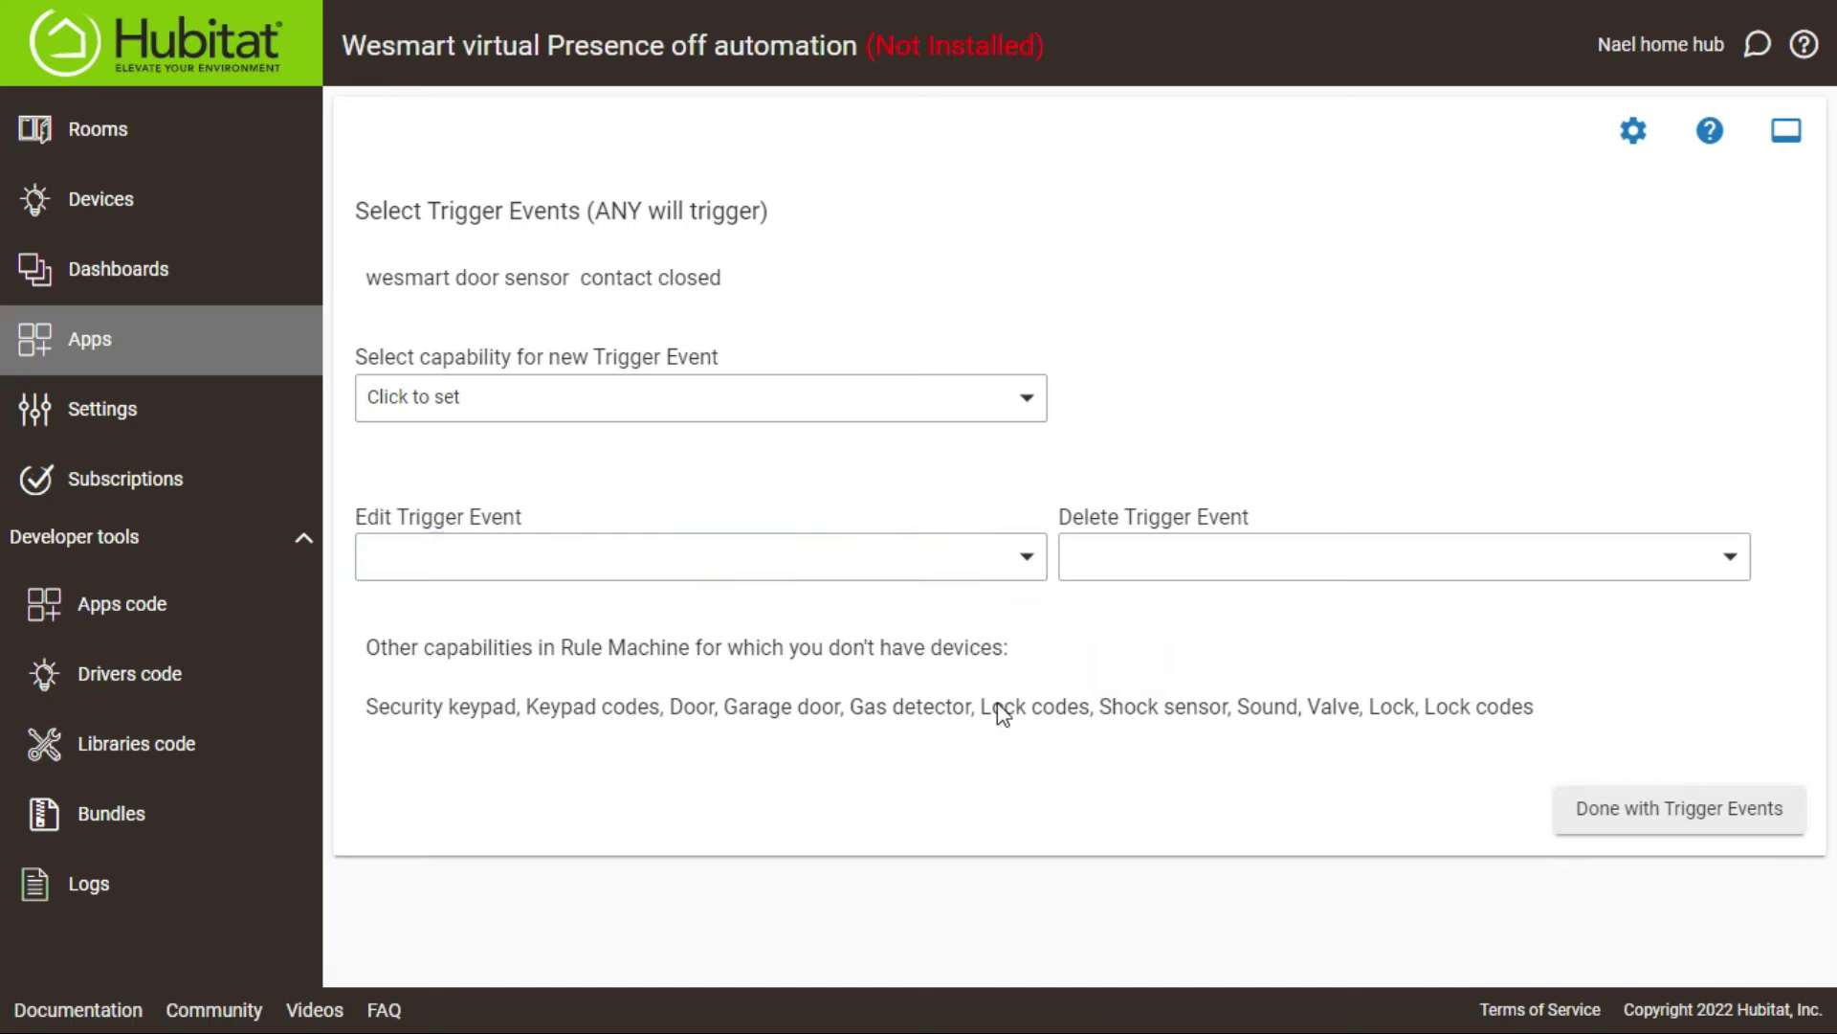
pyautogui.click(1562, 806)
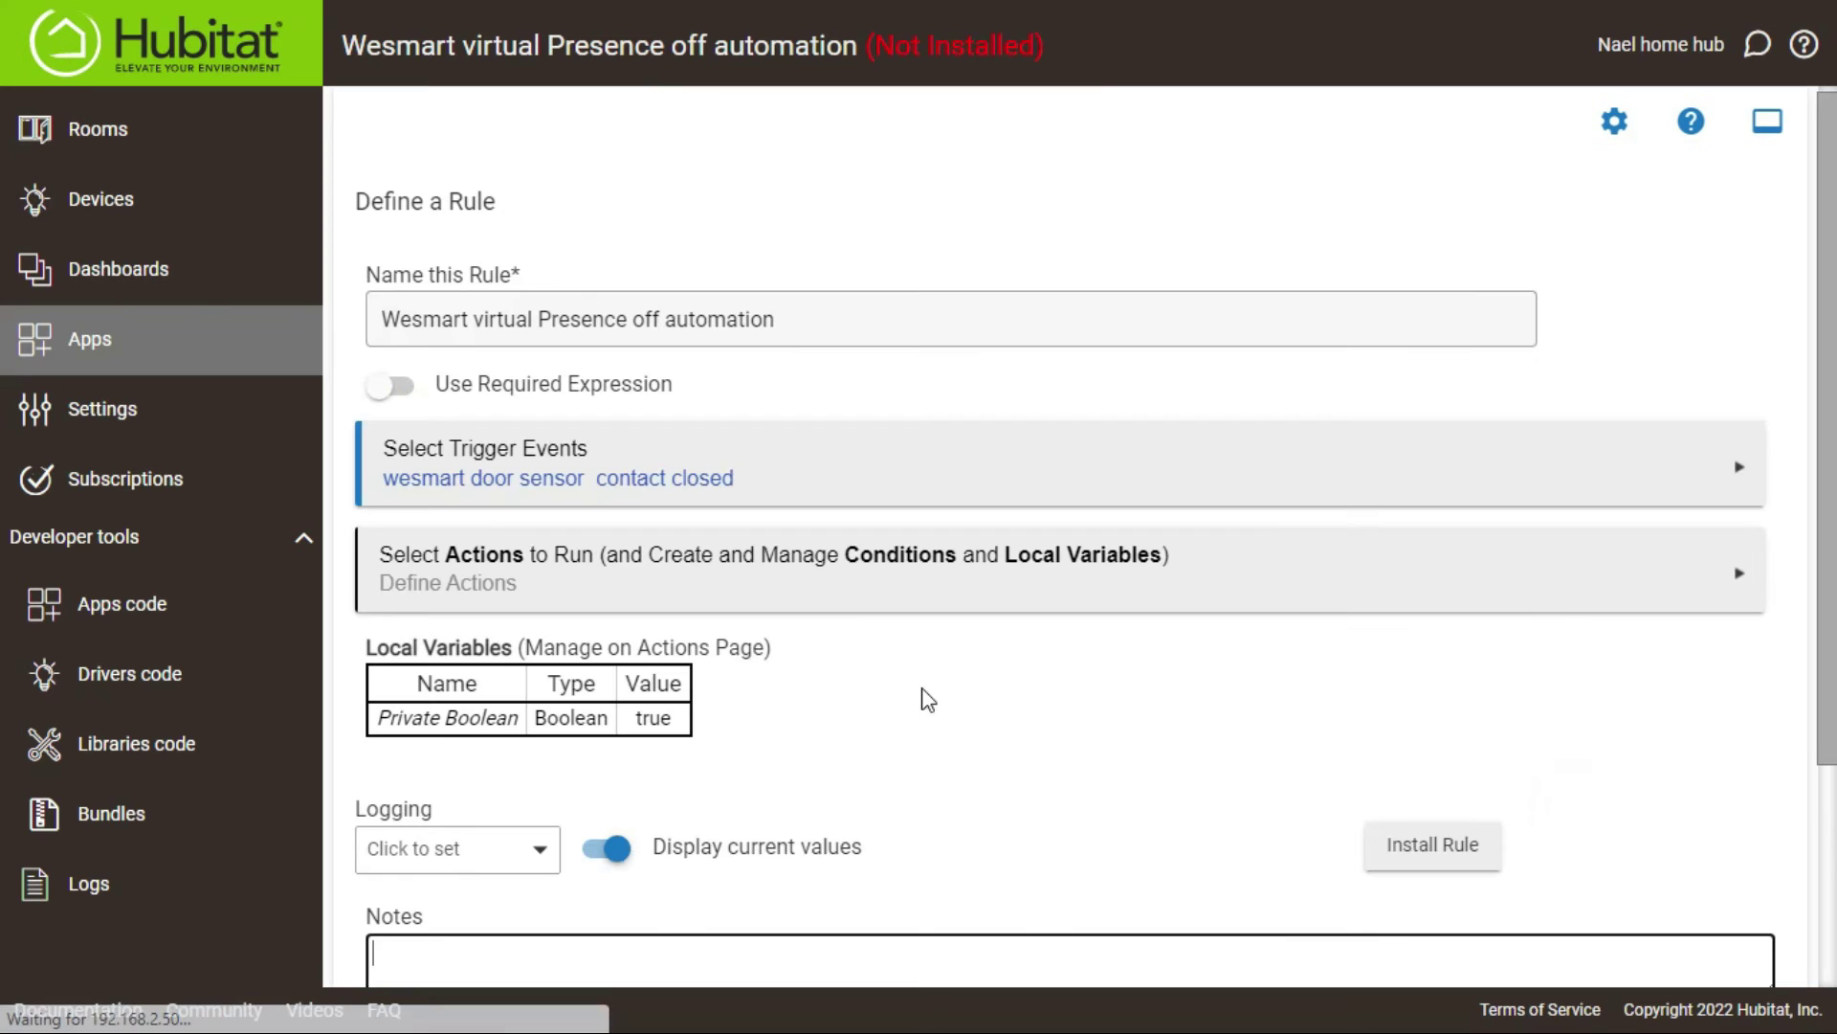
# Step: Create a new action of type Delay, Wait, Exit or Comment for the off rule and choose Wait for Expression
pyautogui.click(812, 610)
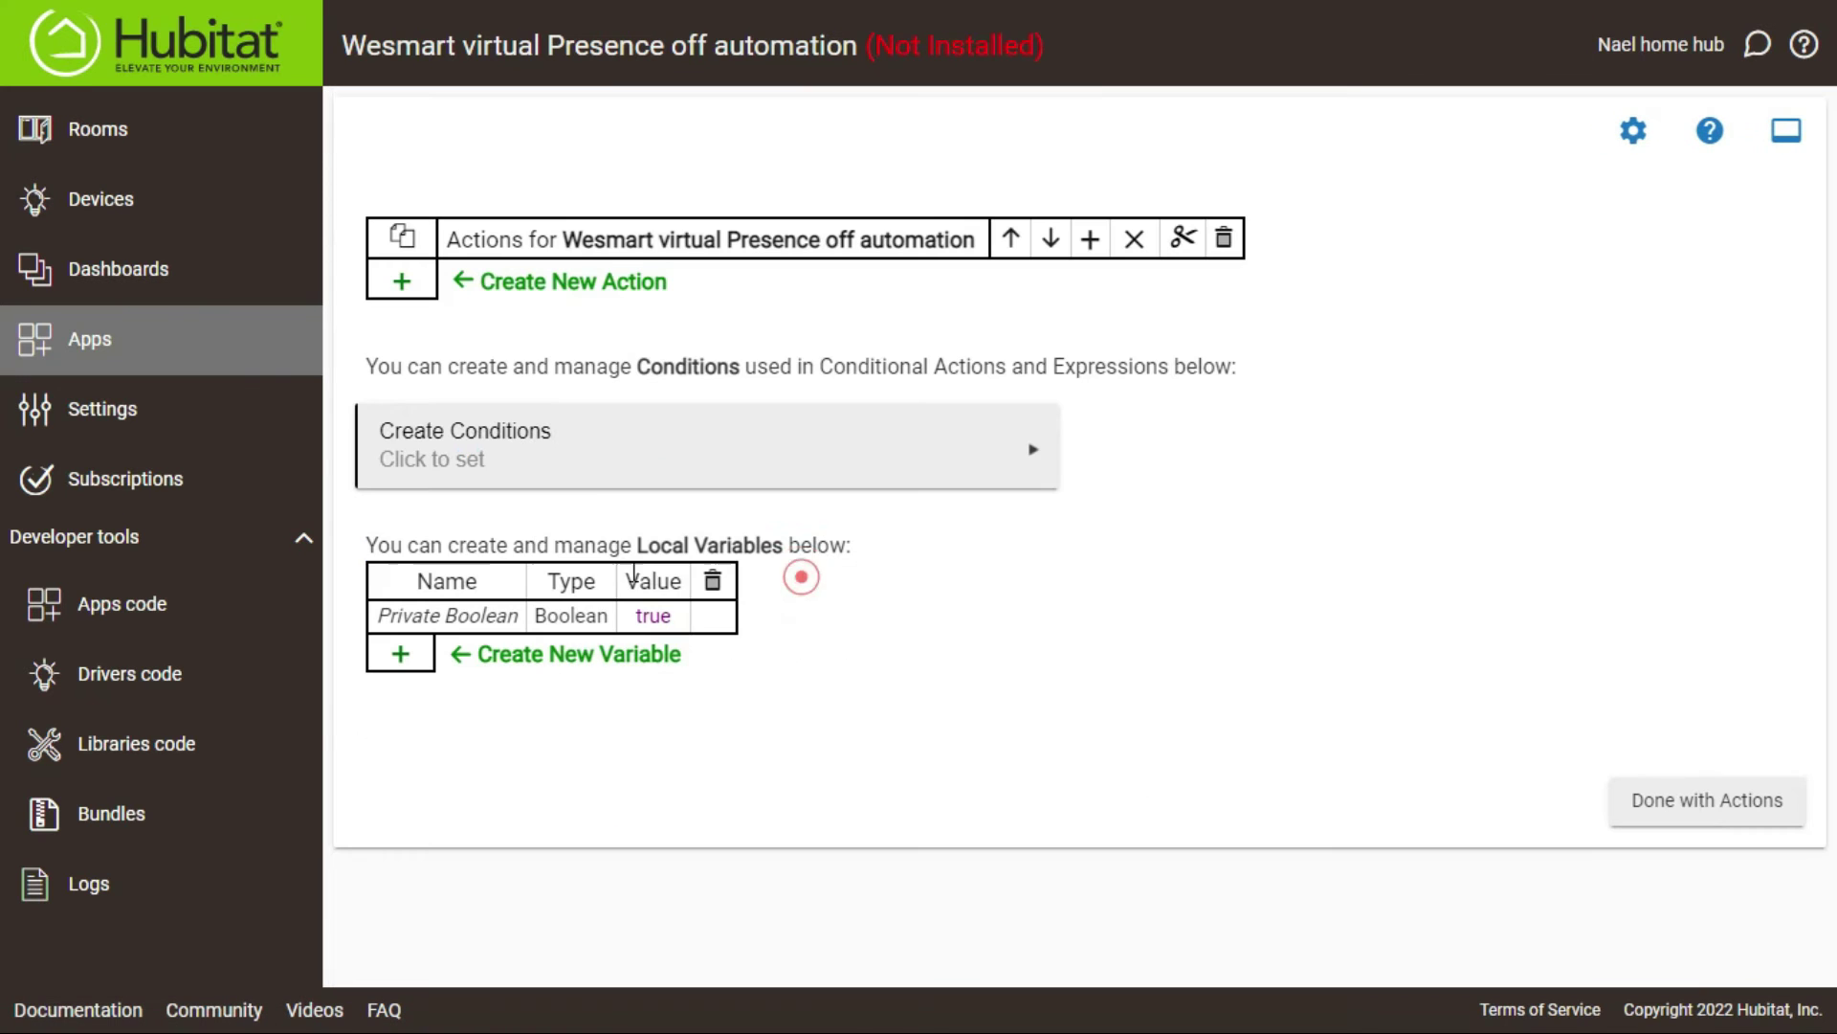
pyautogui.click(402, 281)
pyautogui.click(600, 354)
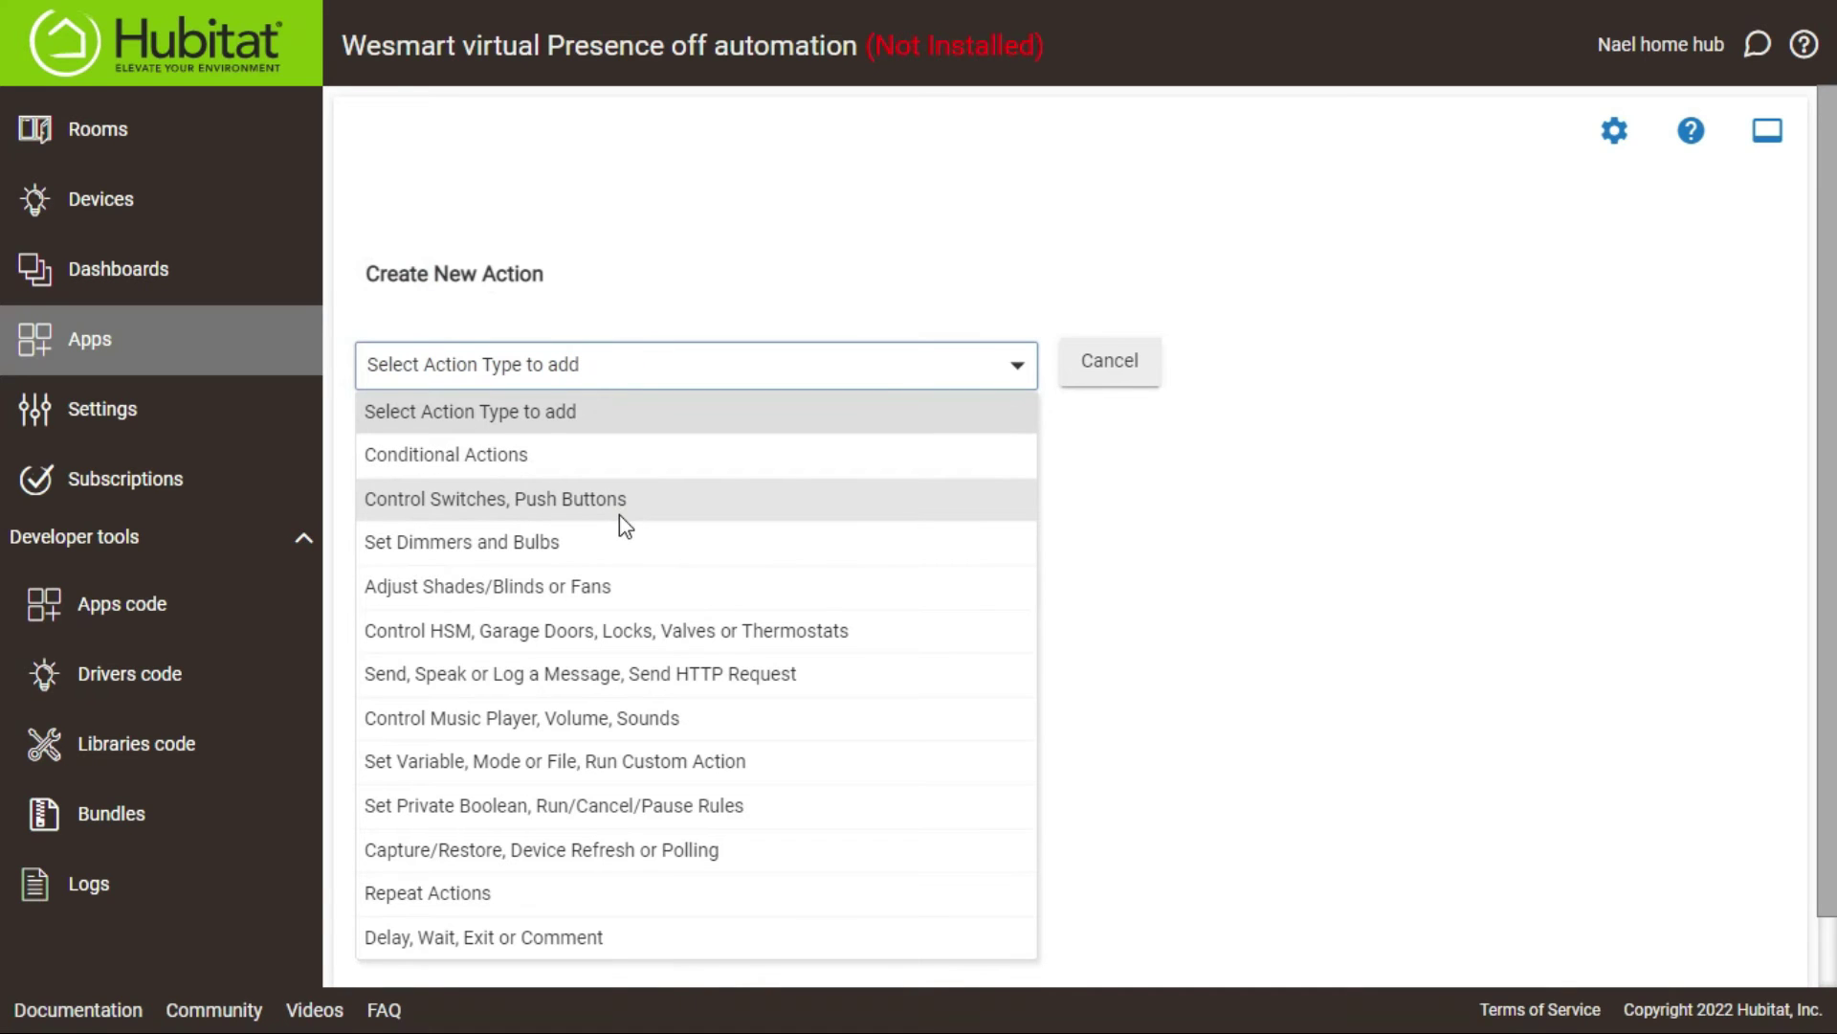
pyautogui.scroll(-1, 624, 536)
pyautogui.click(552, 850)
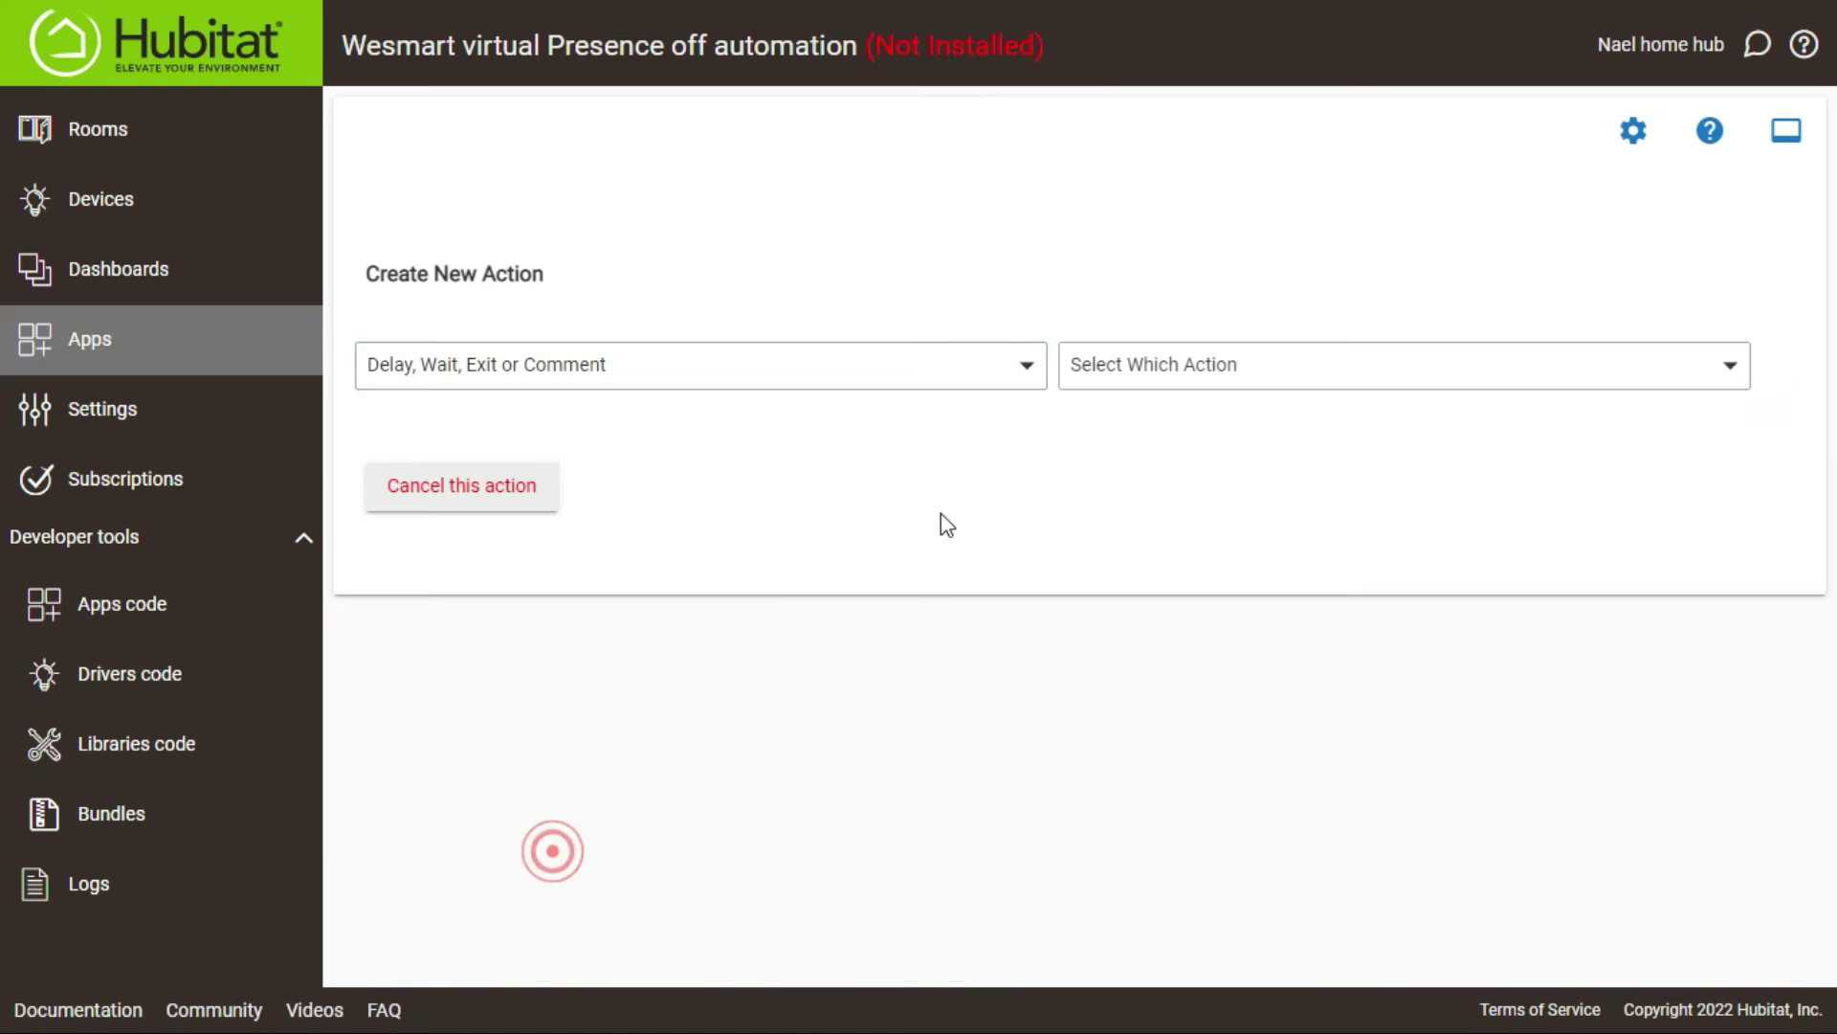
pyautogui.click(1175, 363)
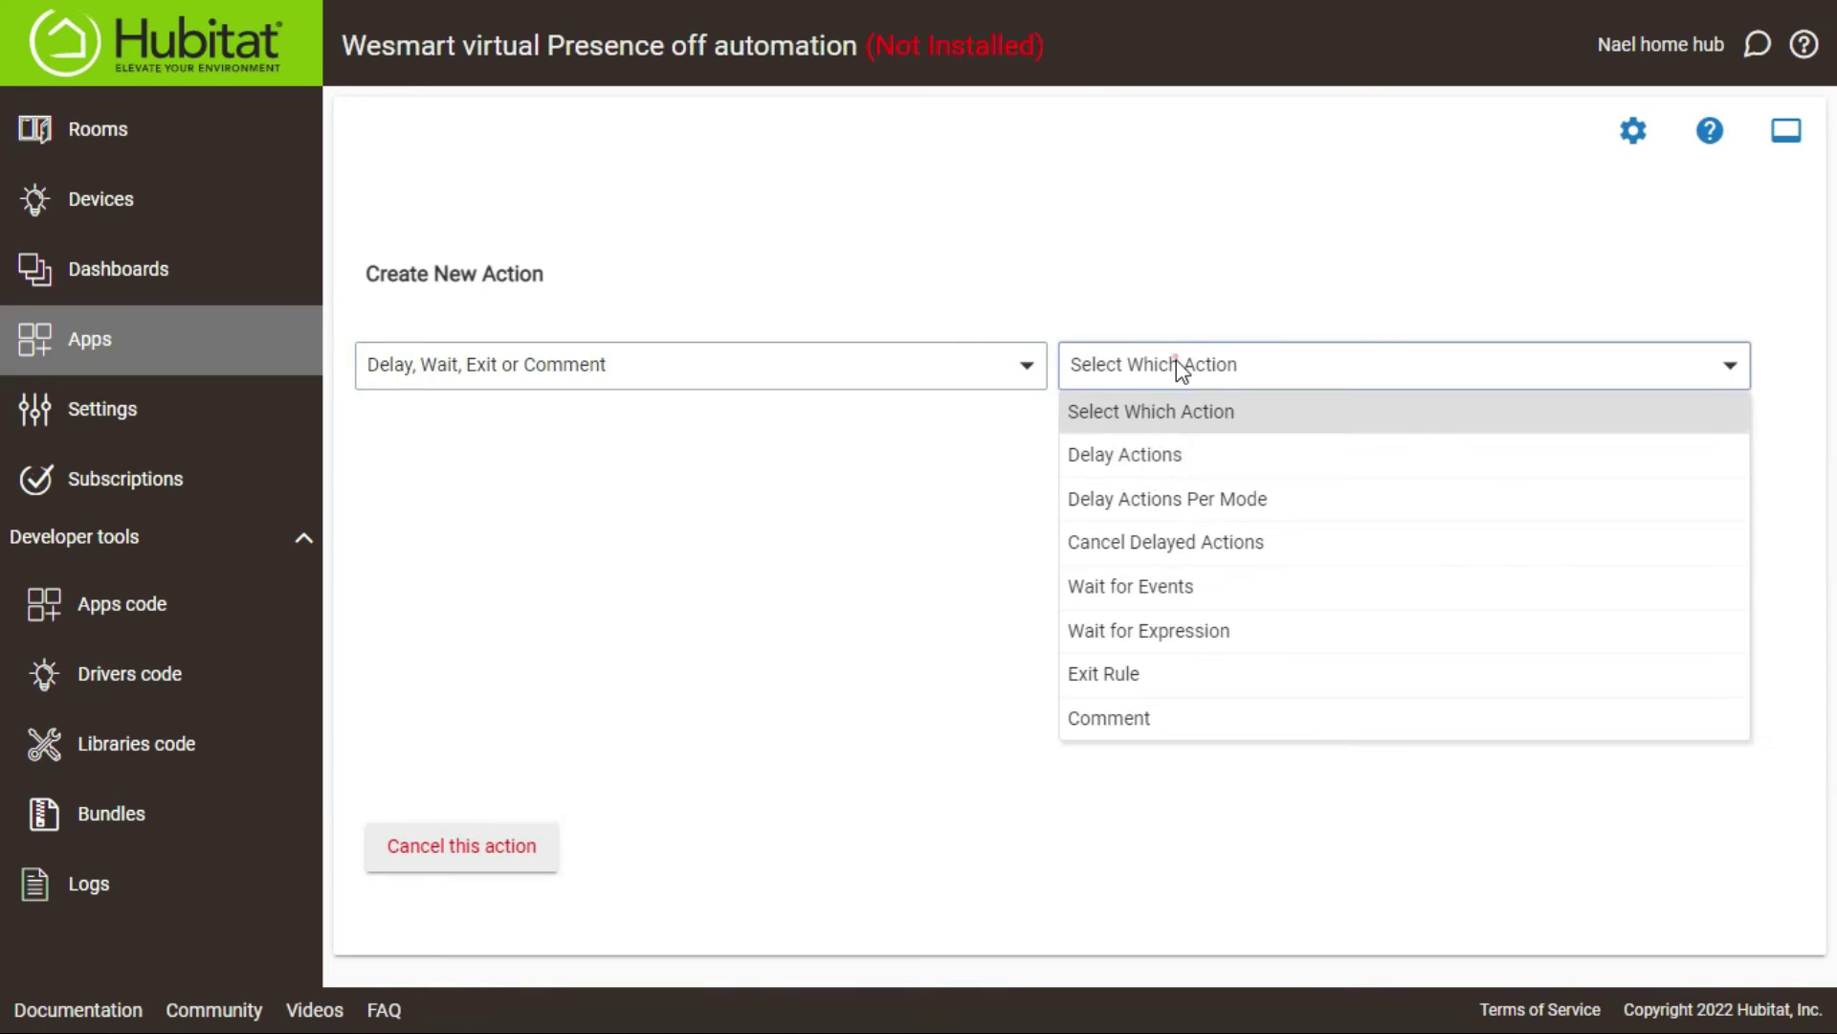
pyautogui.click(1214, 628)
# Step: Add a new condition to the off rule's wait expression with Motion as its capability
pyautogui.click(471, 470)
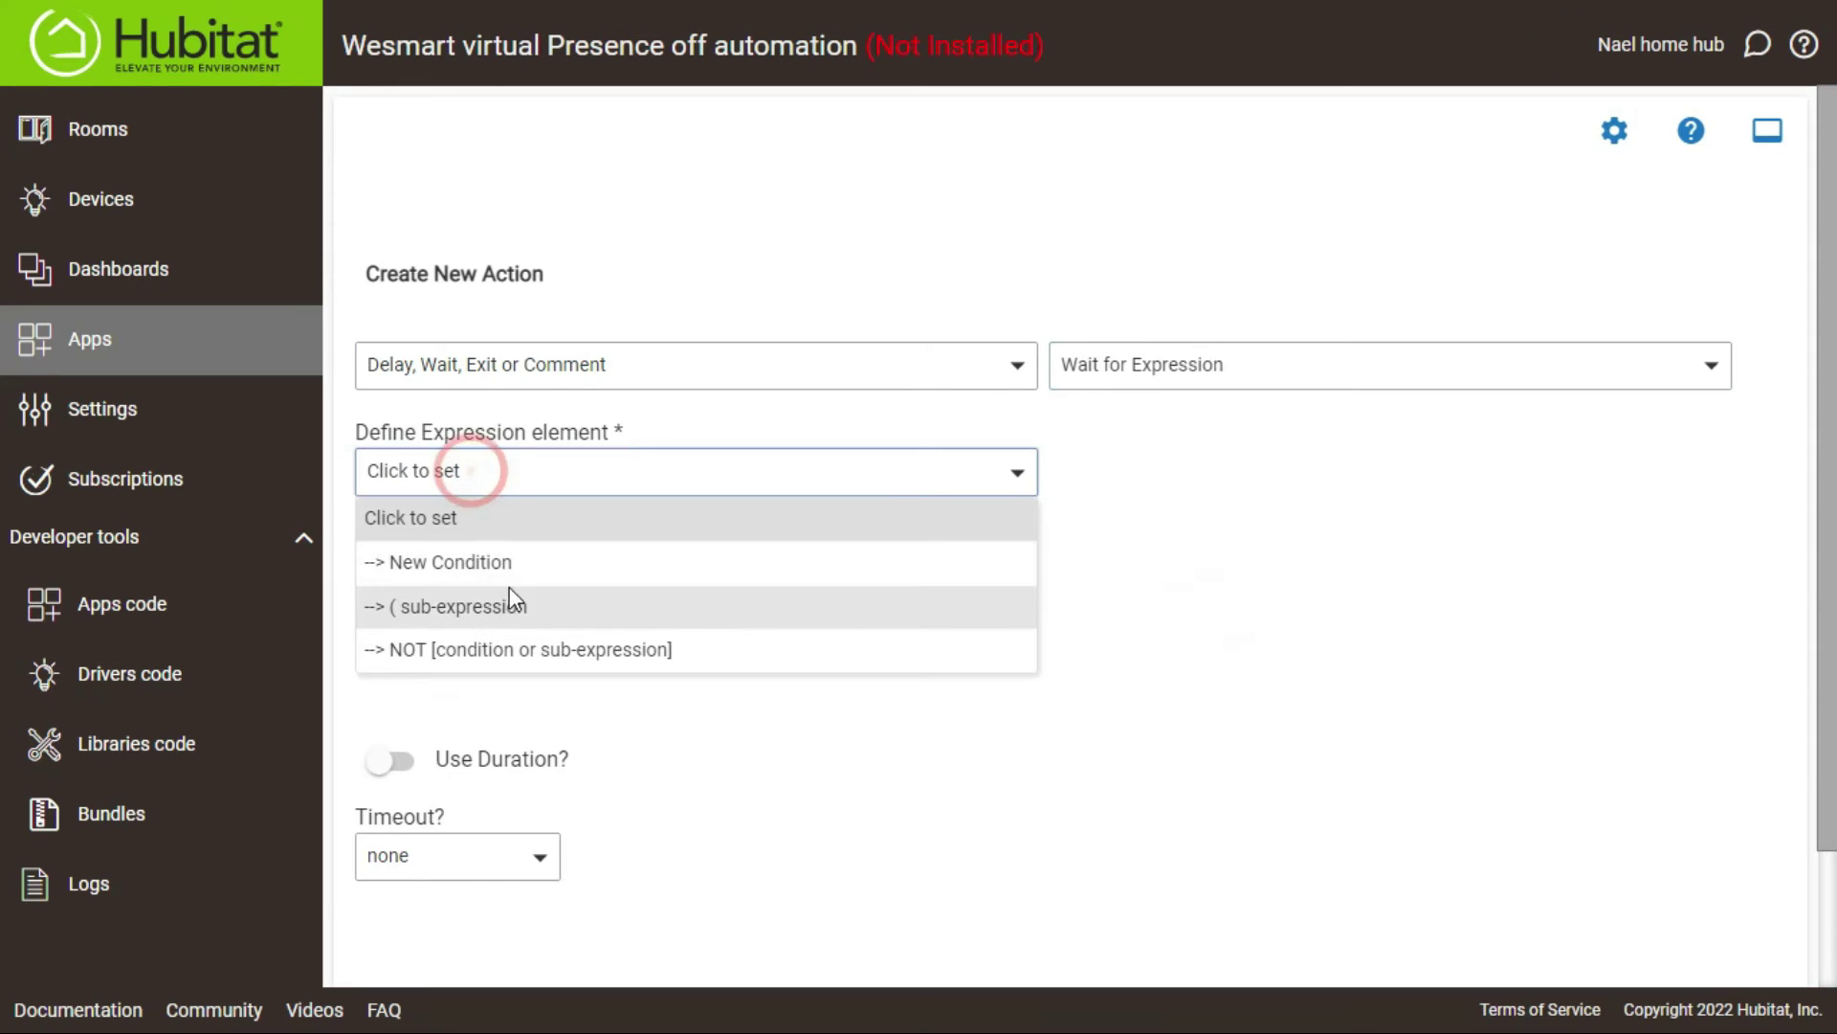
pyautogui.click(493, 562)
pyautogui.click(595, 484)
pyautogui.scroll(-2, 603, 622)
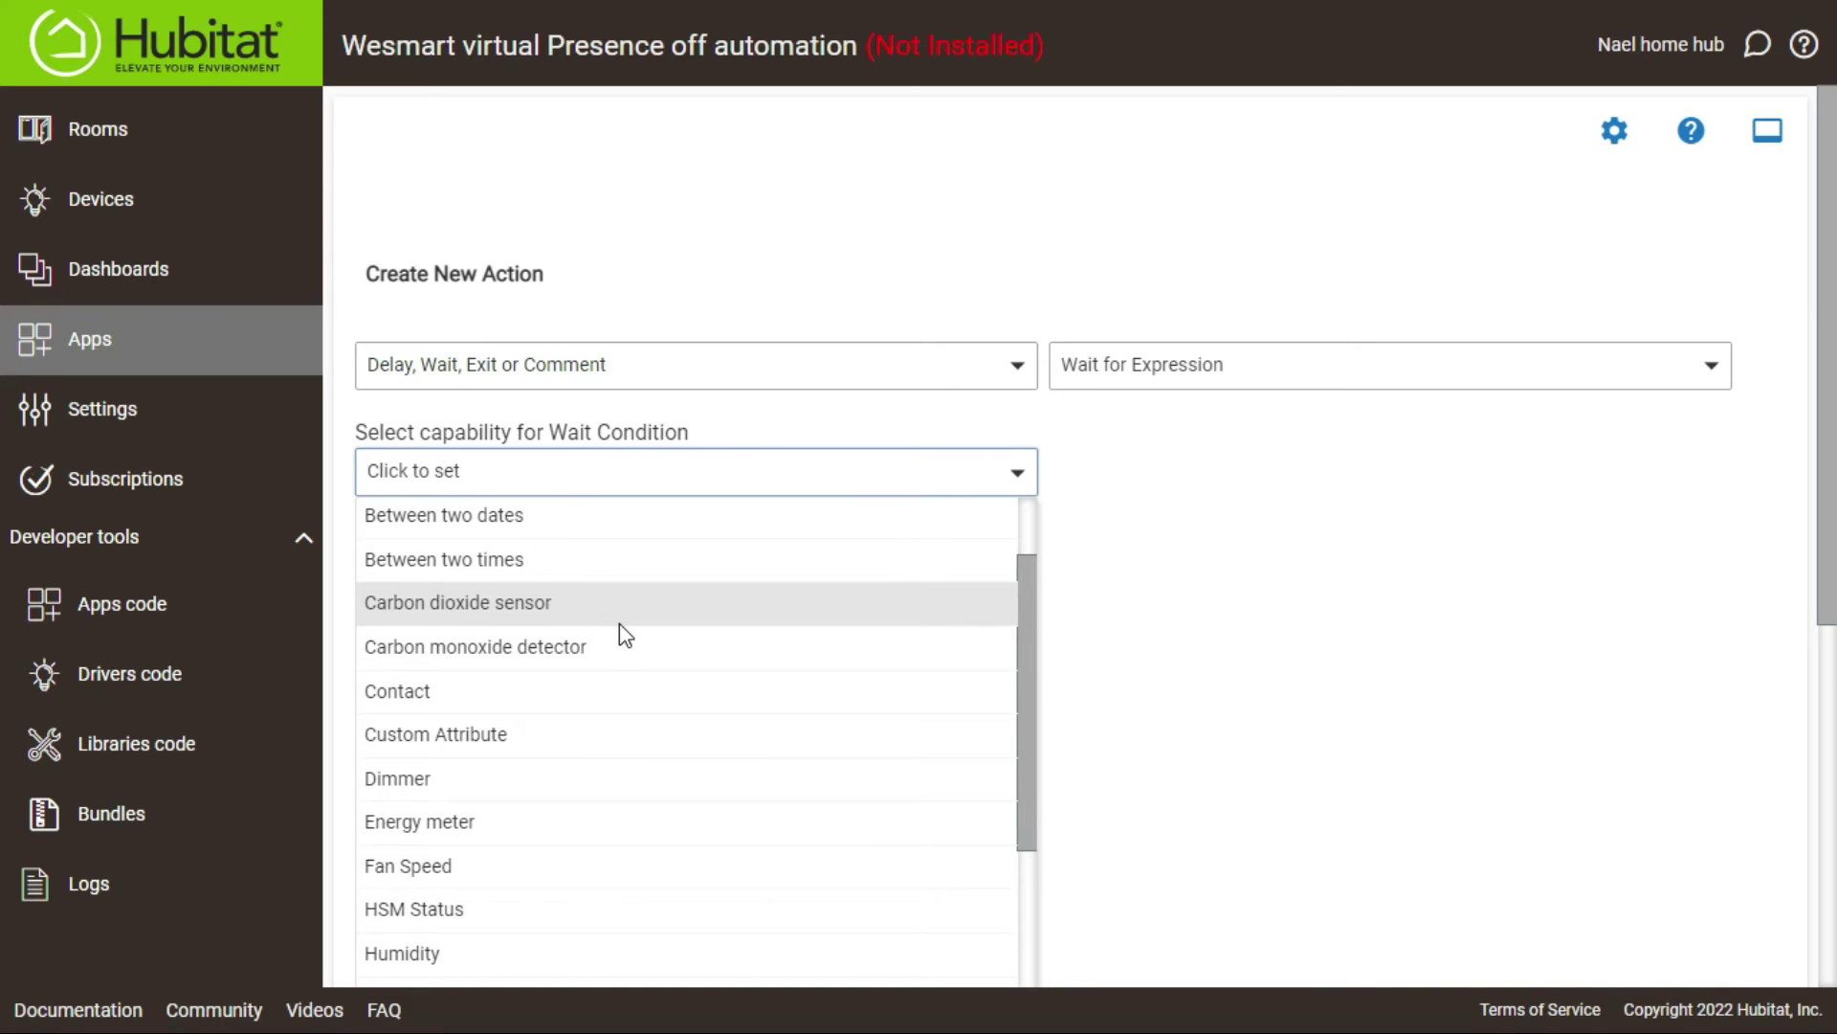
pyautogui.scroll(-3, 619, 630)
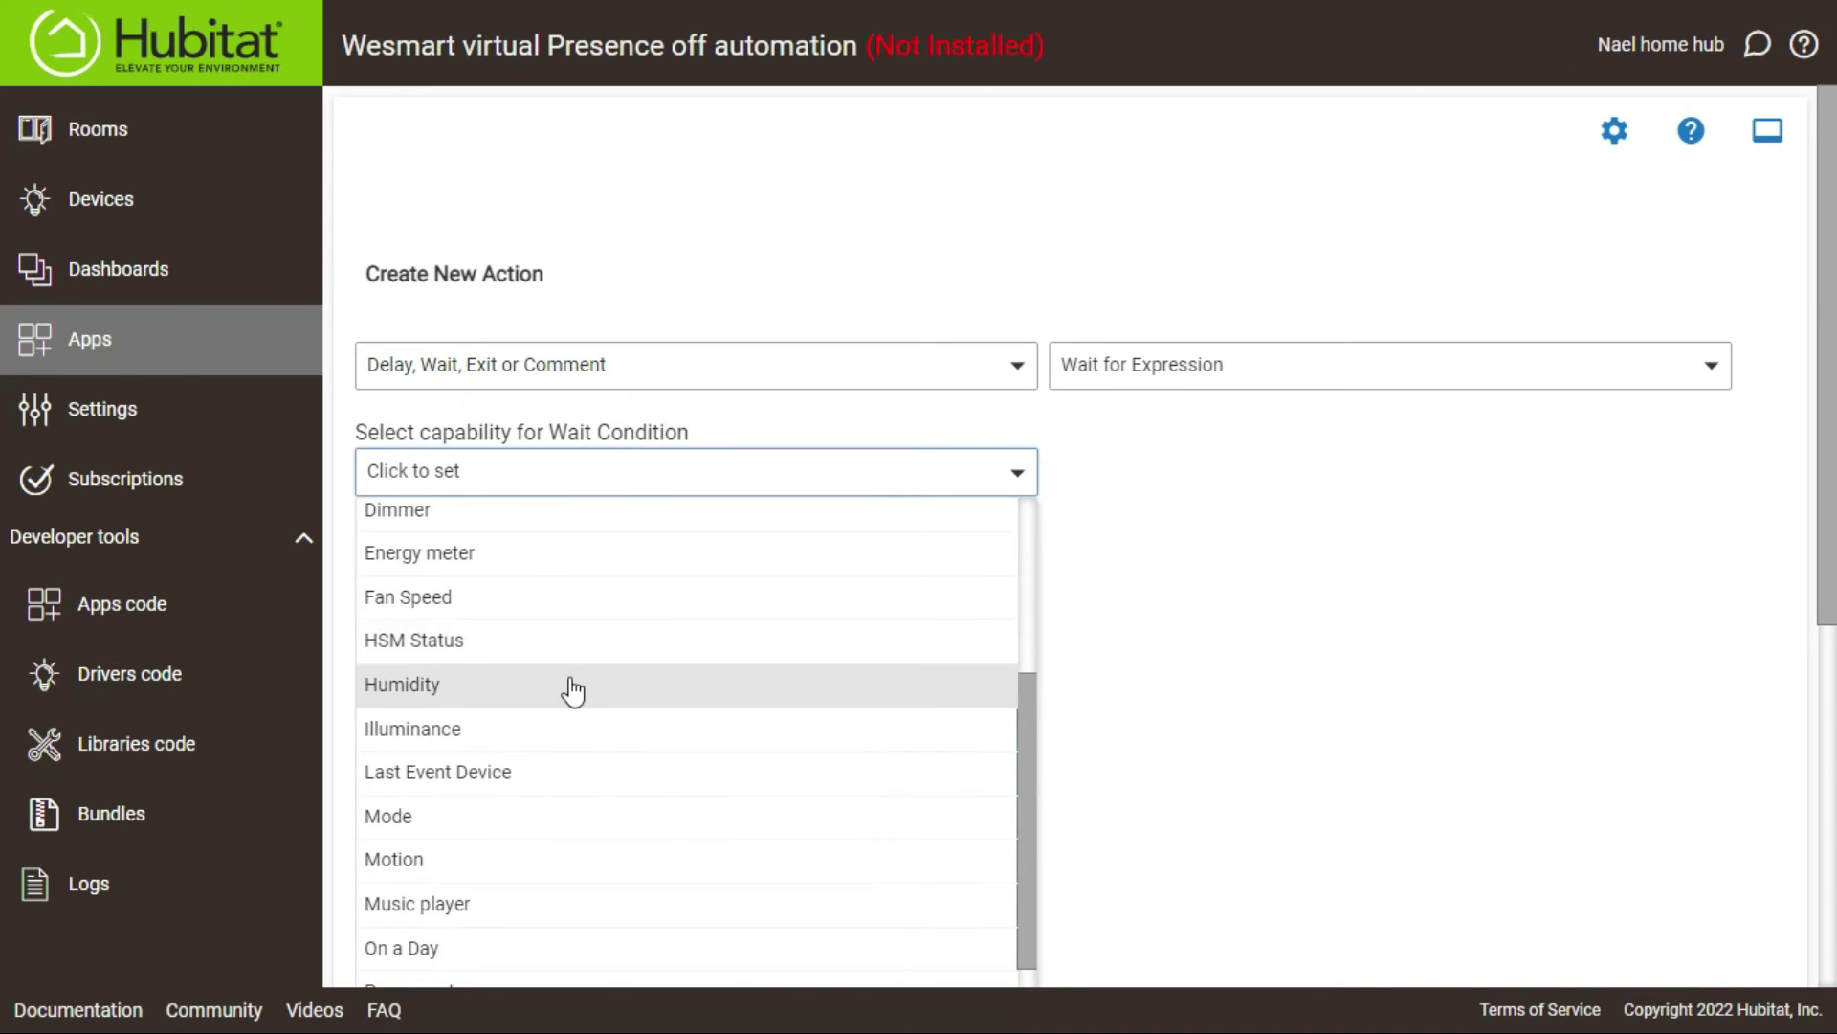
pyautogui.click(573, 859)
# Step: Select wesmart motion as the wait condition's motion sensor and set its motion state to inactive
pyautogui.click(587, 480)
pyautogui.scroll(-10, 566, 644)
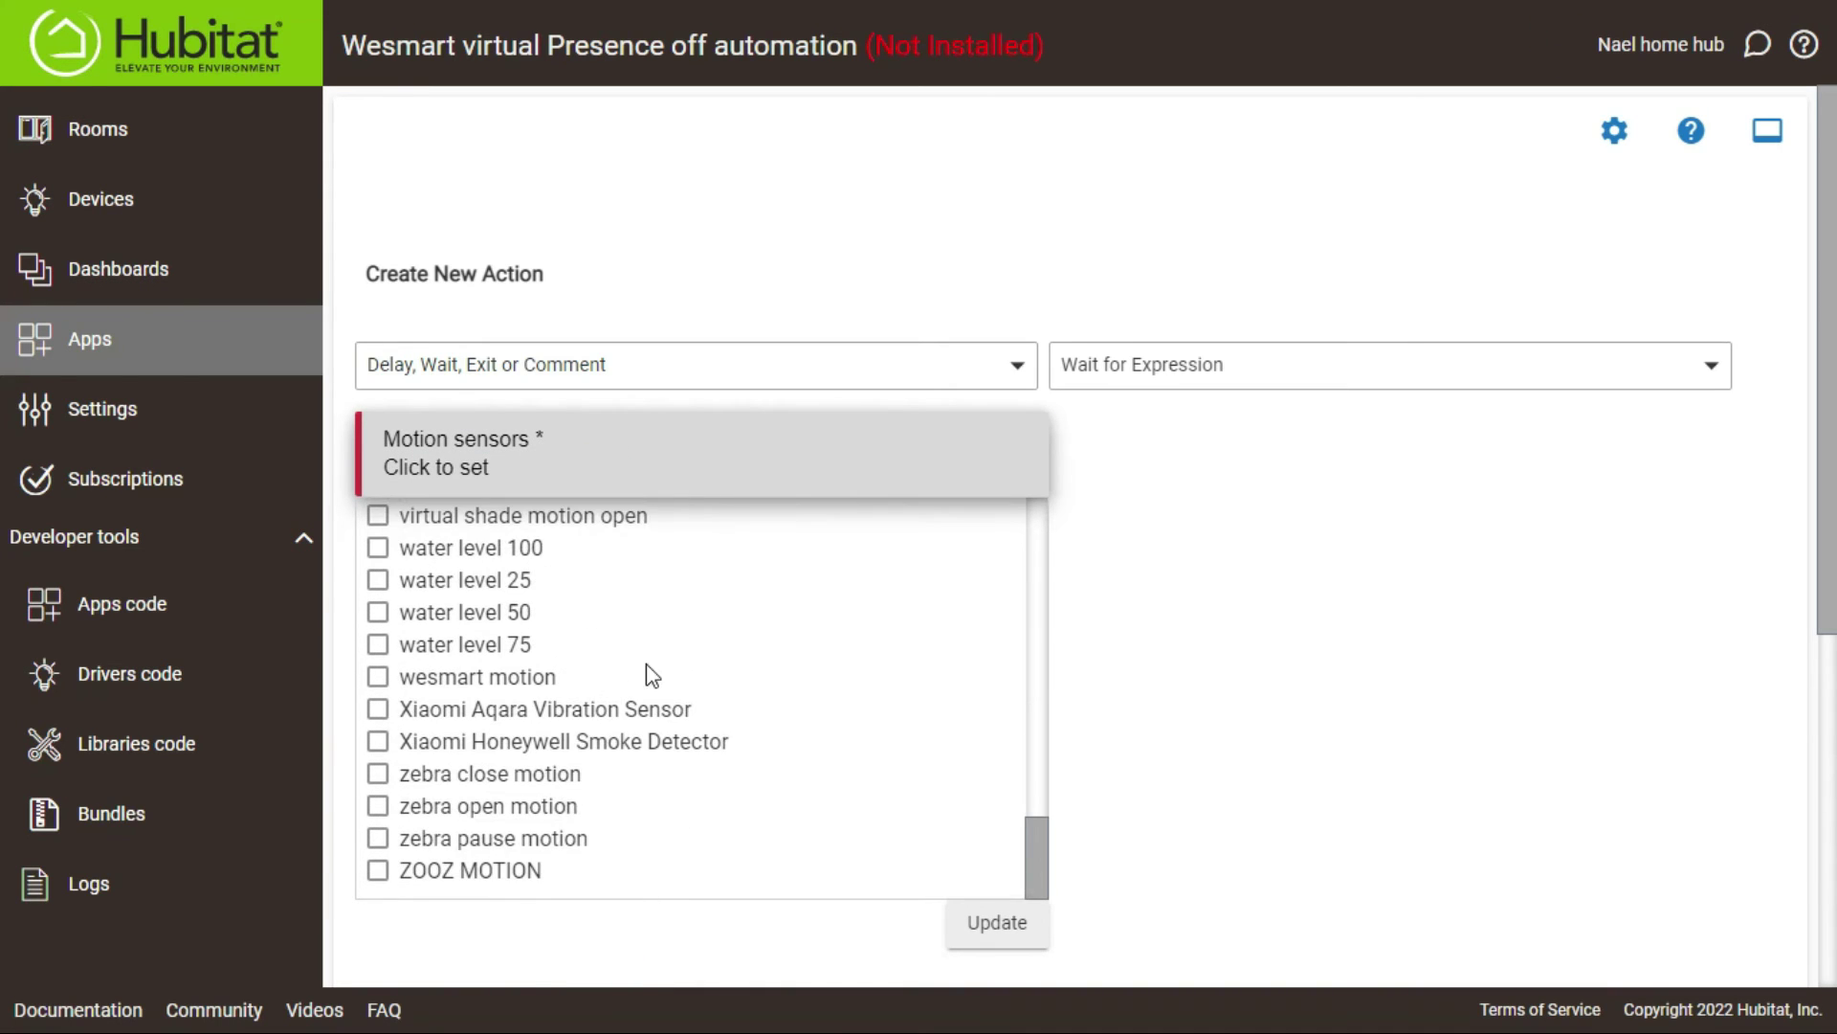
pyautogui.click(531, 677)
pyautogui.click(1153, 558)
pyautogui.click(1297, 472)
pyautogui.click(1127, 607)
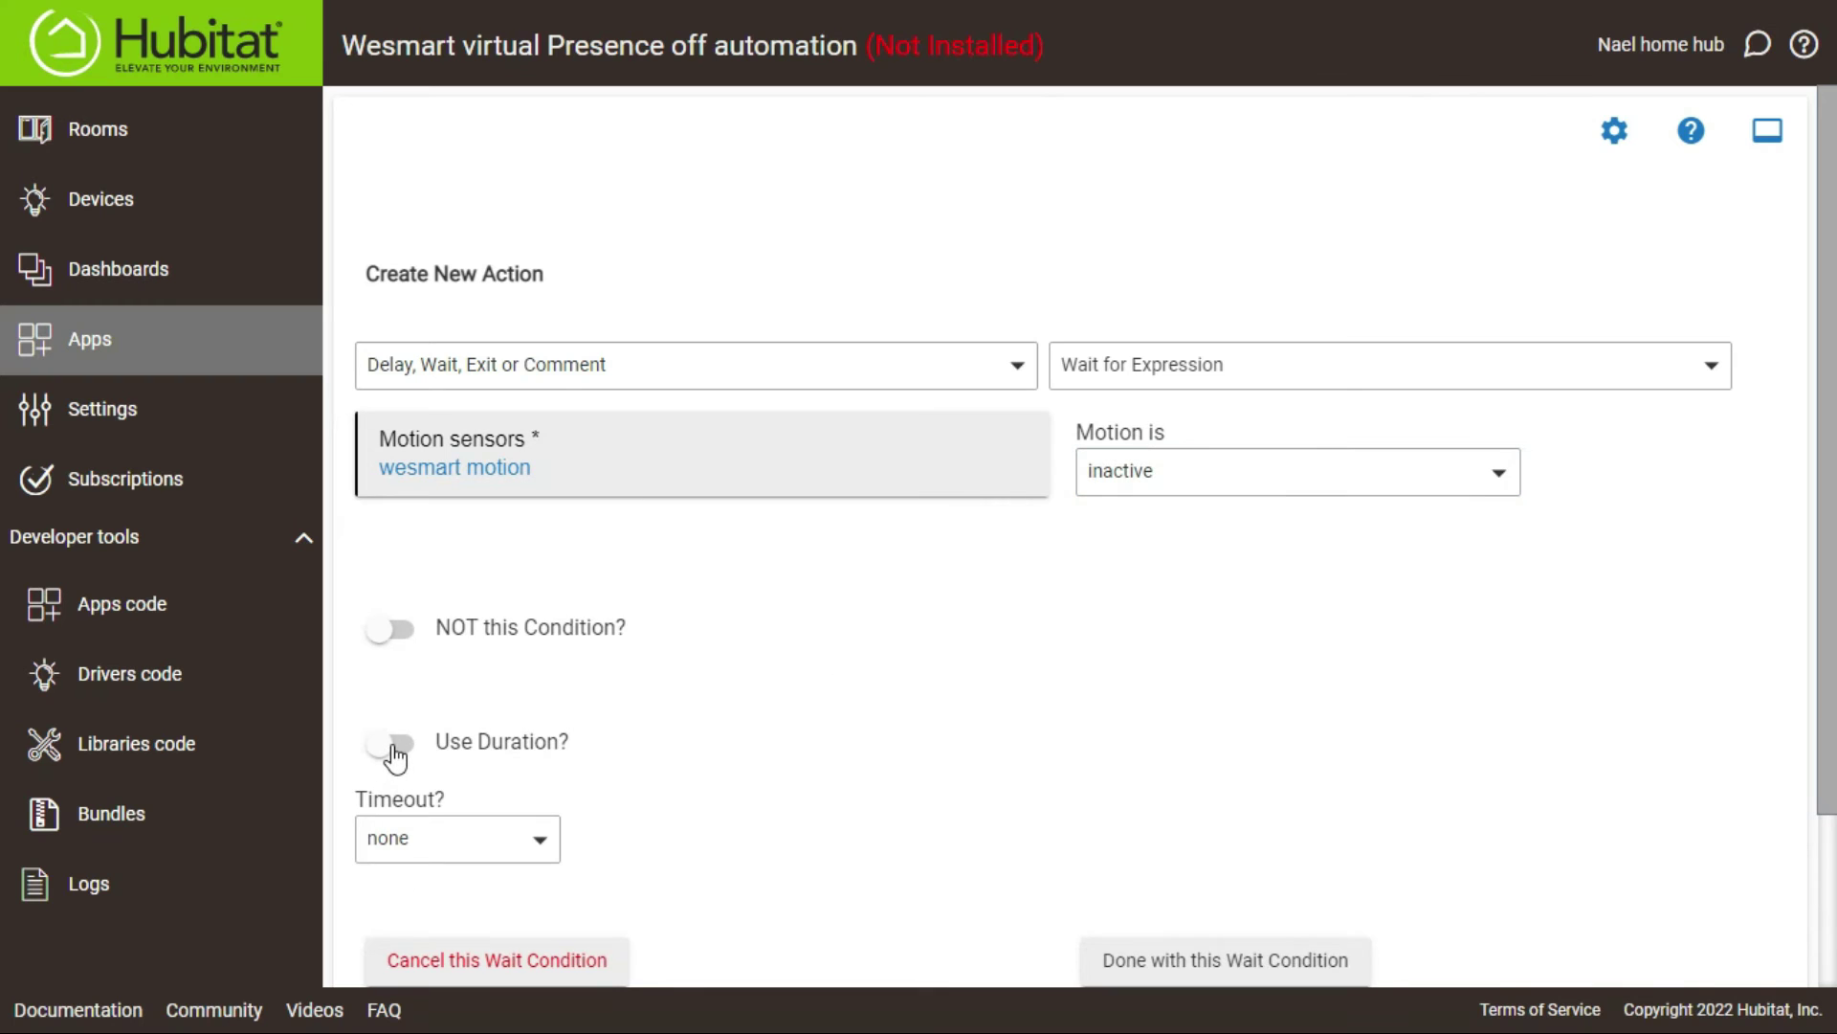
# Step: Give the inactive-motion wait condition an hrs:min:sec duration of 1 minute and finish the wait expression
pyautogui.click(395, 756)
pyautogui.click(507, 838)
pyautogui.click(492, 791)
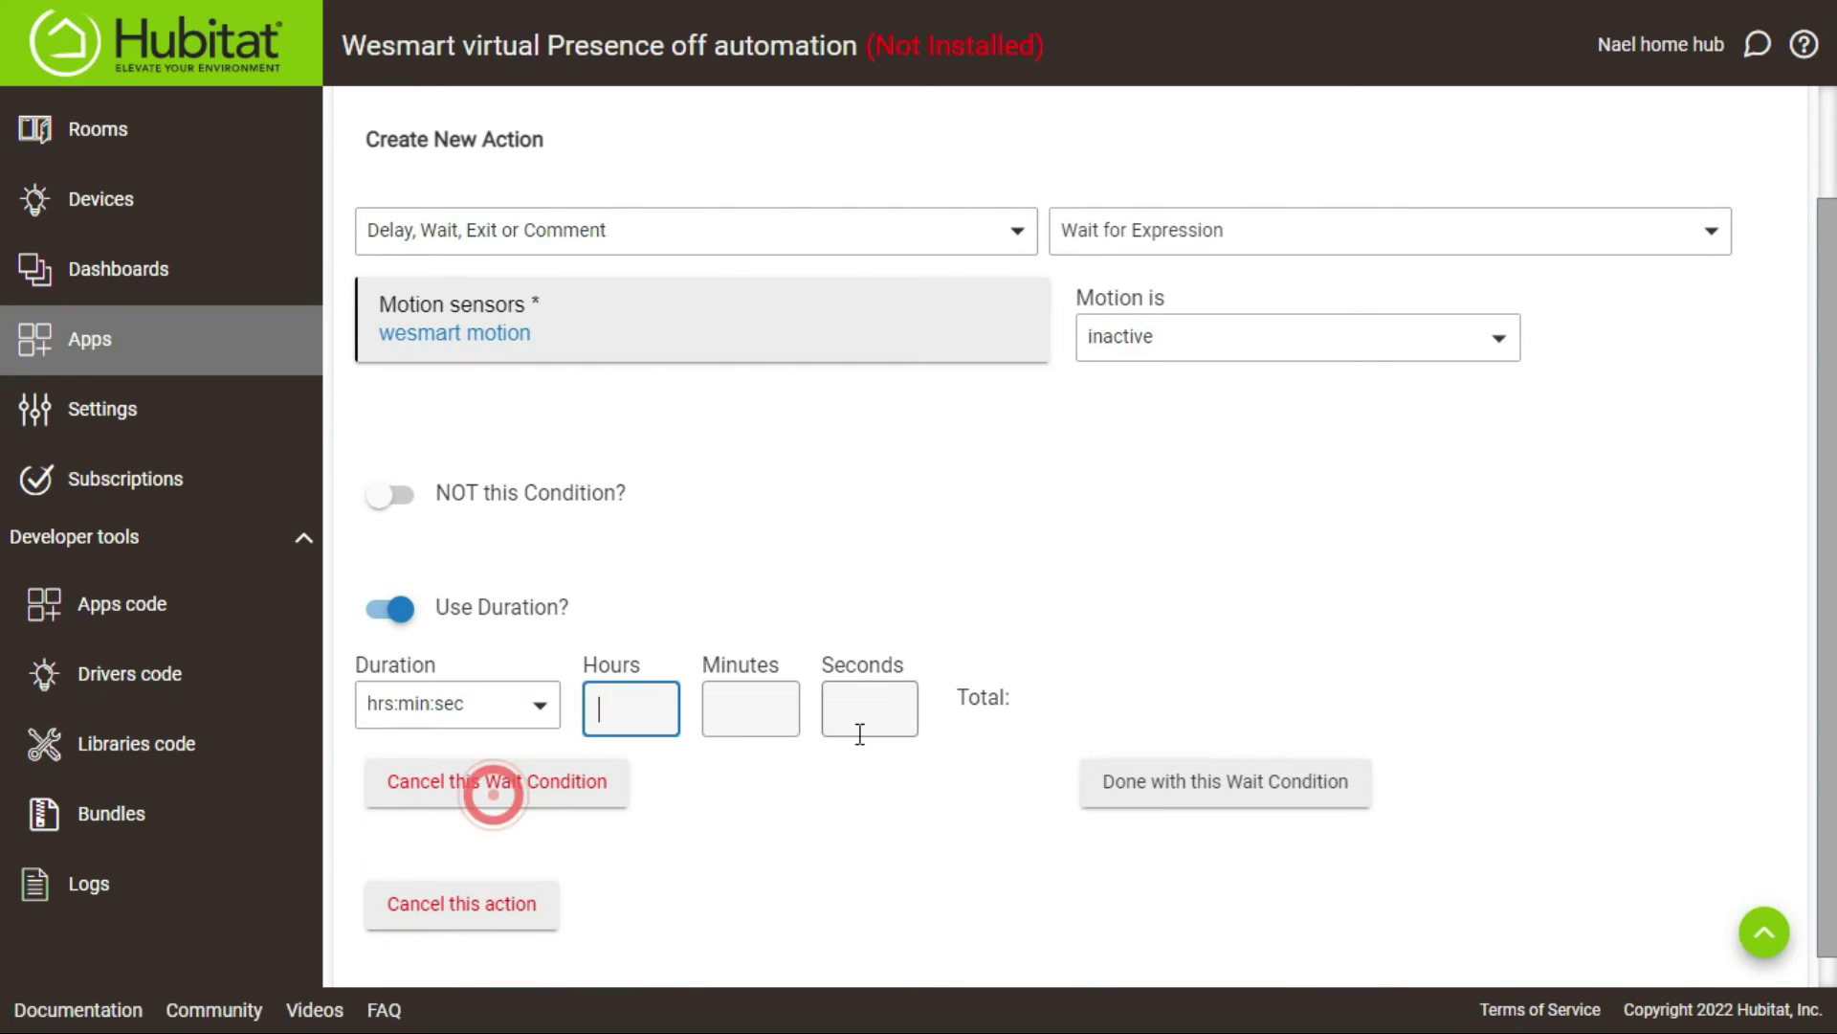
pyautogui.click(757, 669)
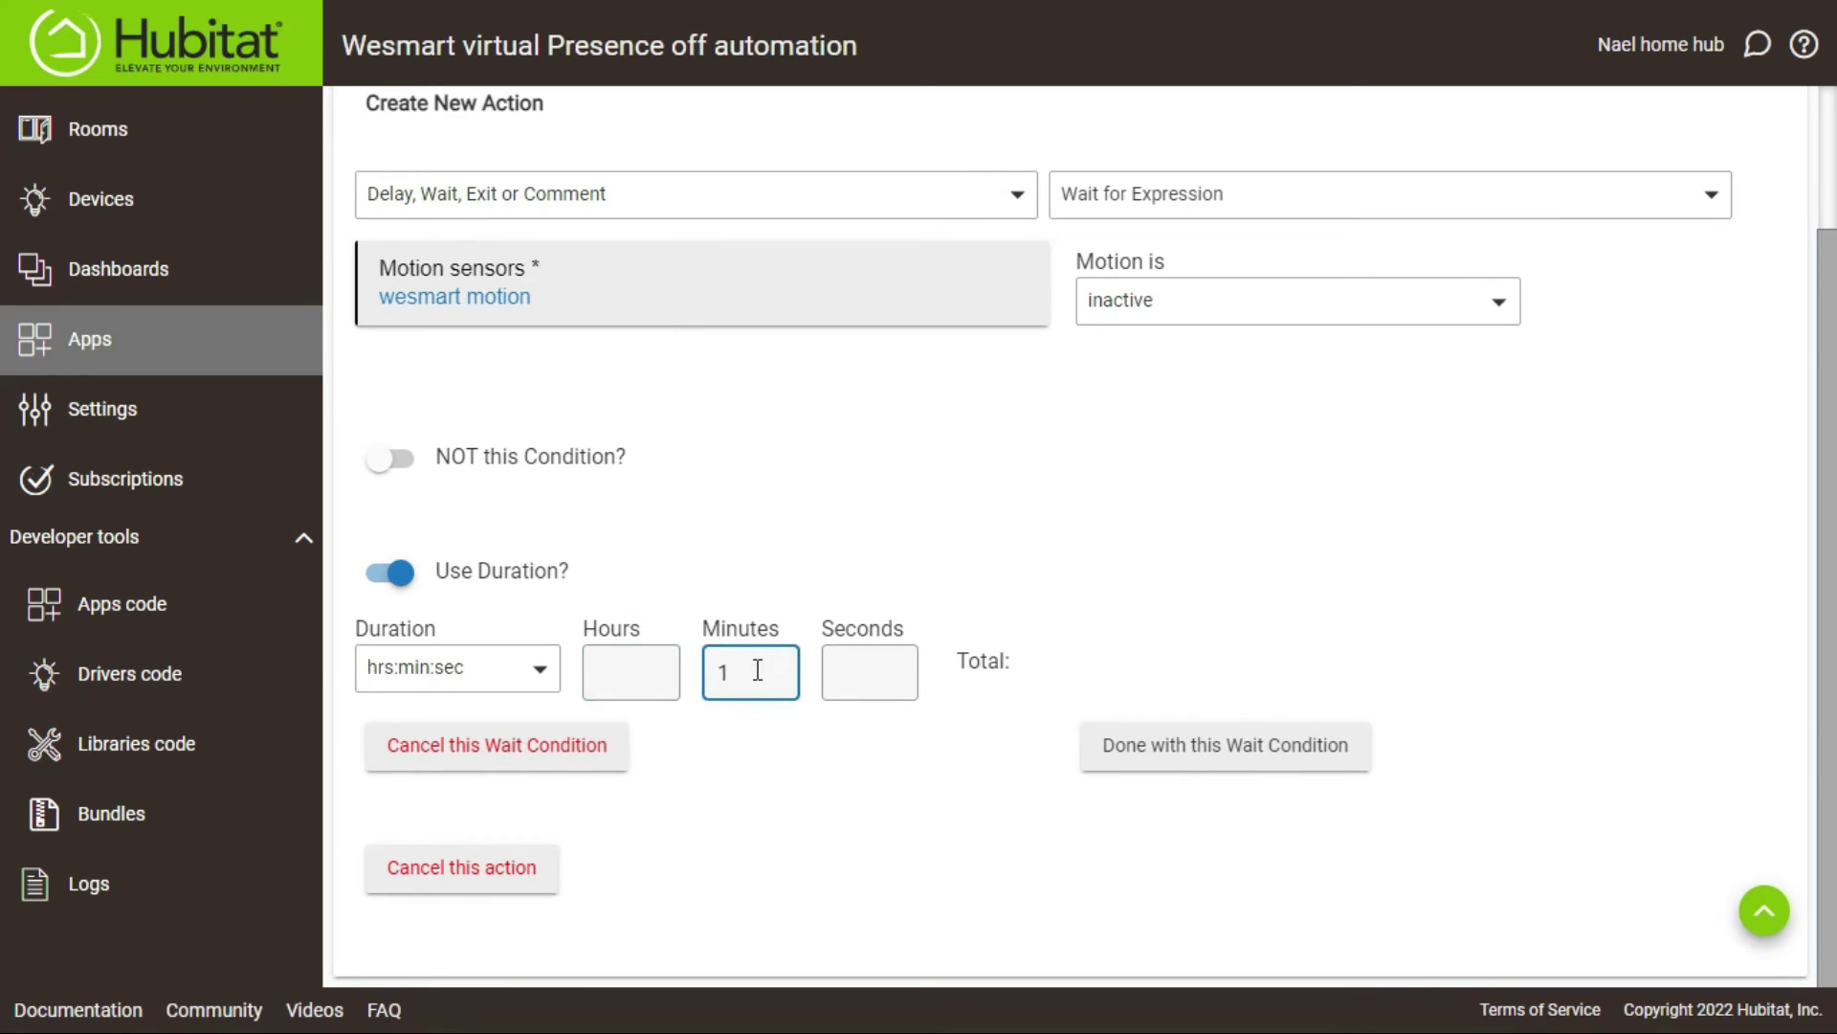
pyautogui.write('1')
pyautogui.click(842, 796)
pyautogui.click(1111, 755)
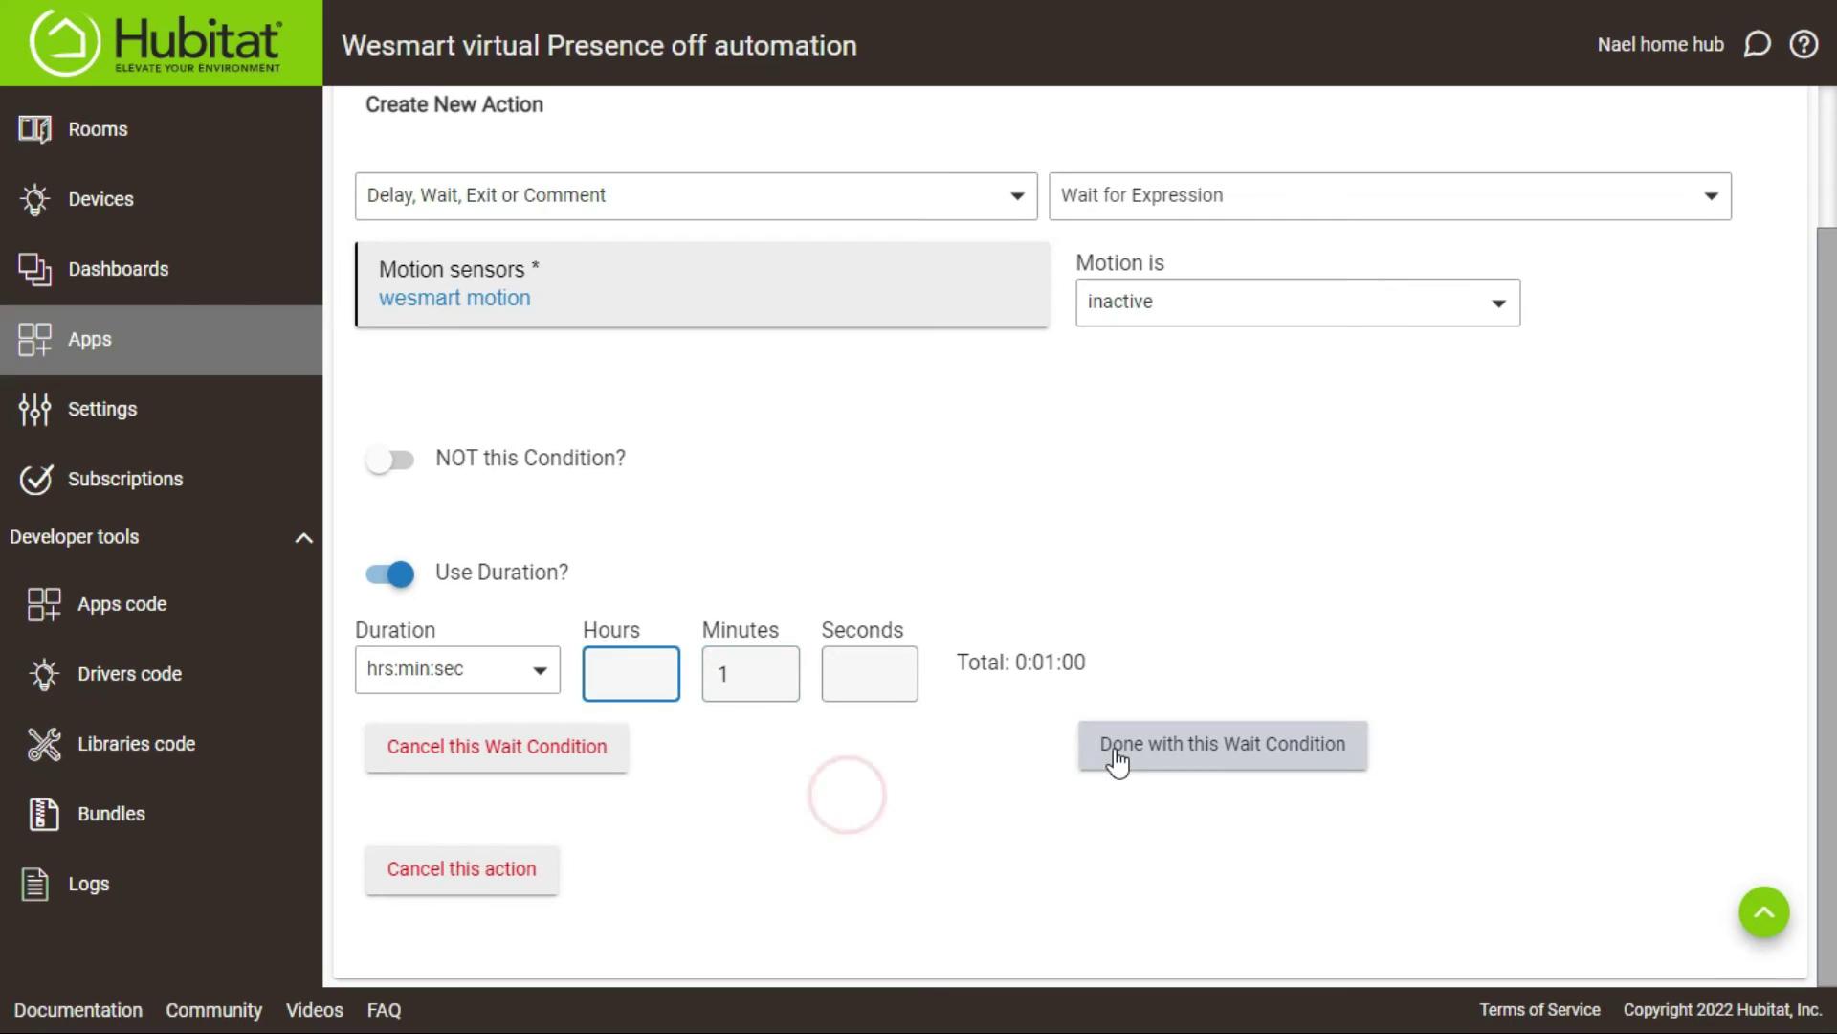
pyautogui.scroll(-2, 948, 685)
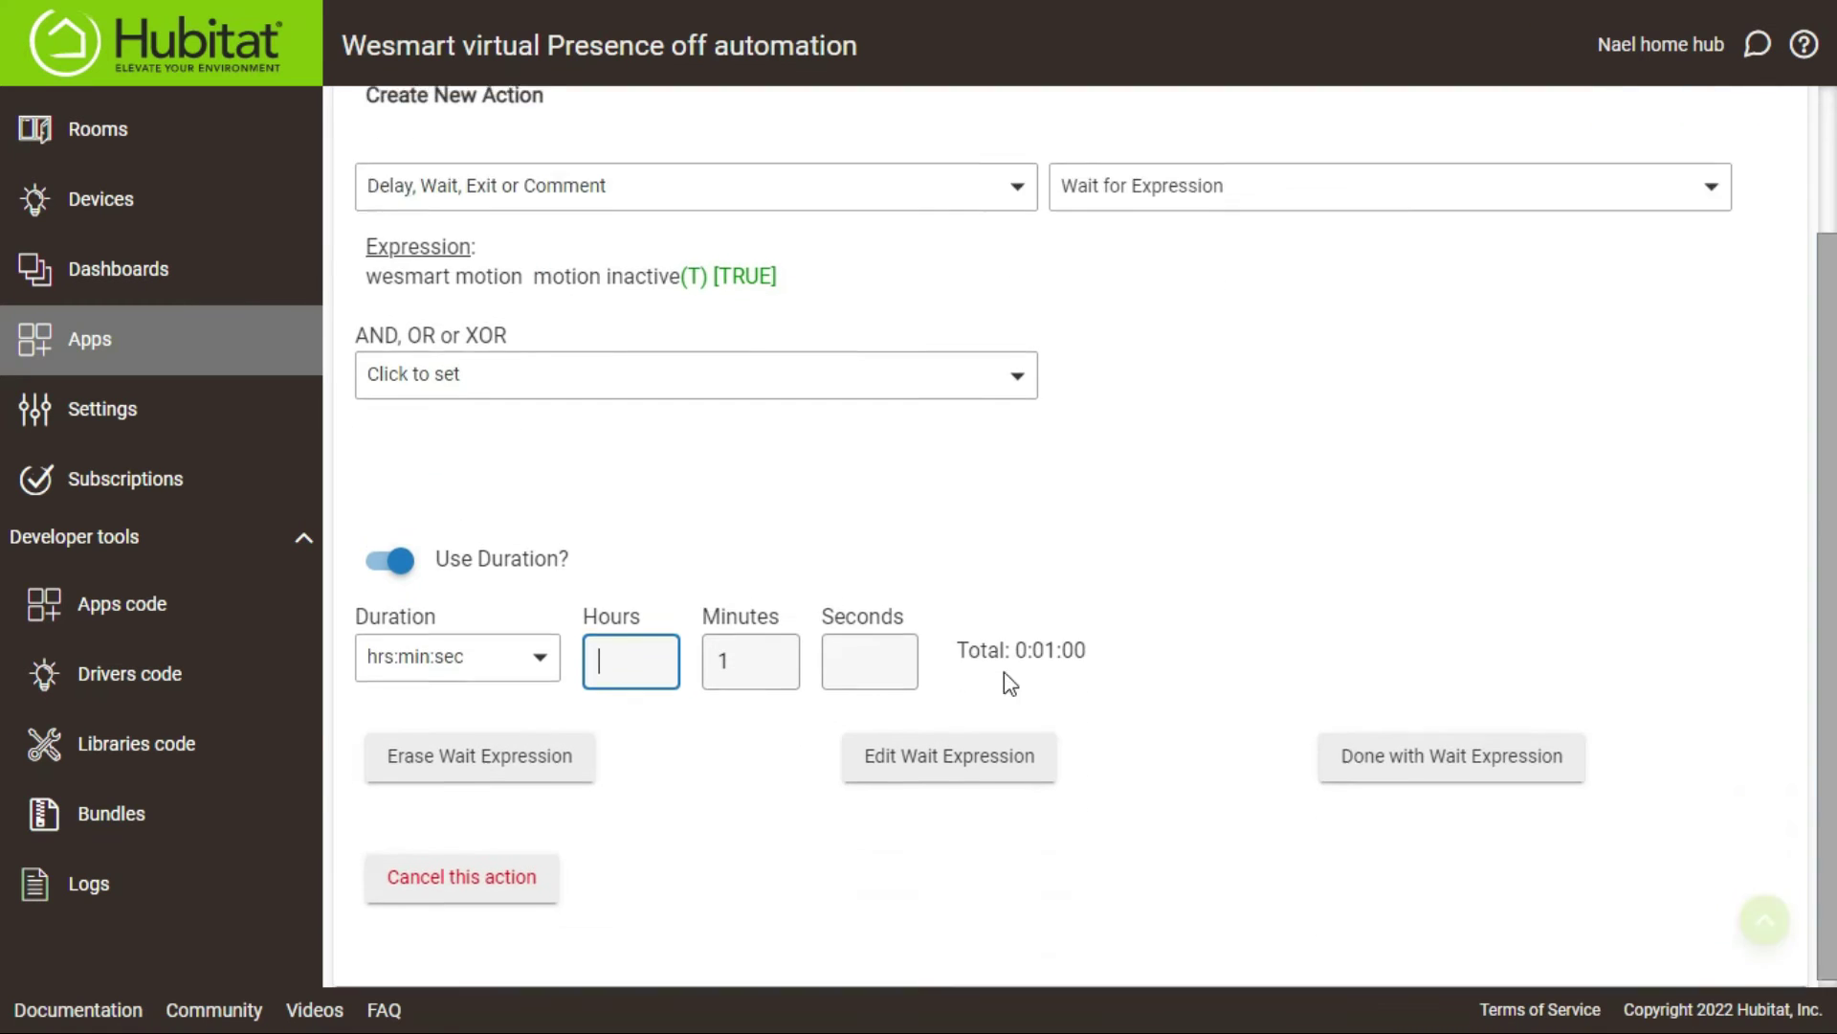
pyautogui.click(1353, 747)
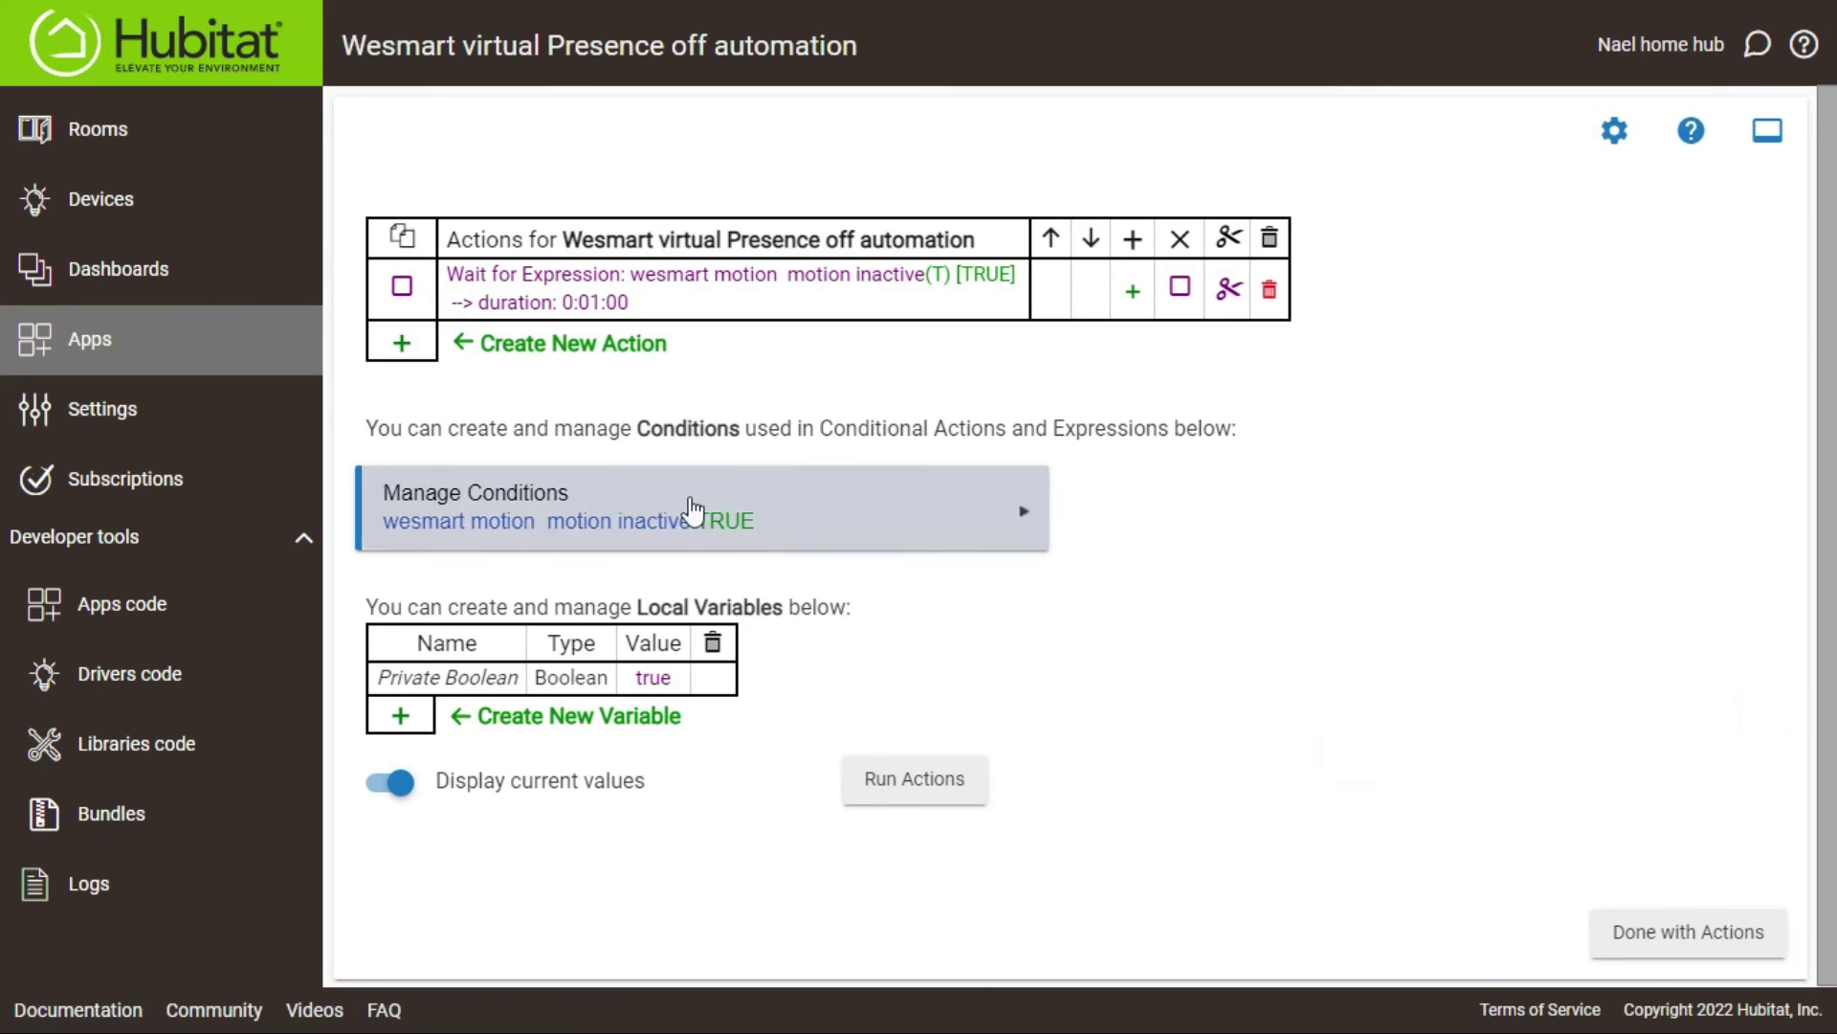
# Step: Create a new Control Switches, Push Buttons action for the off rule, choose Turn switches on/off, and set it to off
pyautogui.click(405, 350)
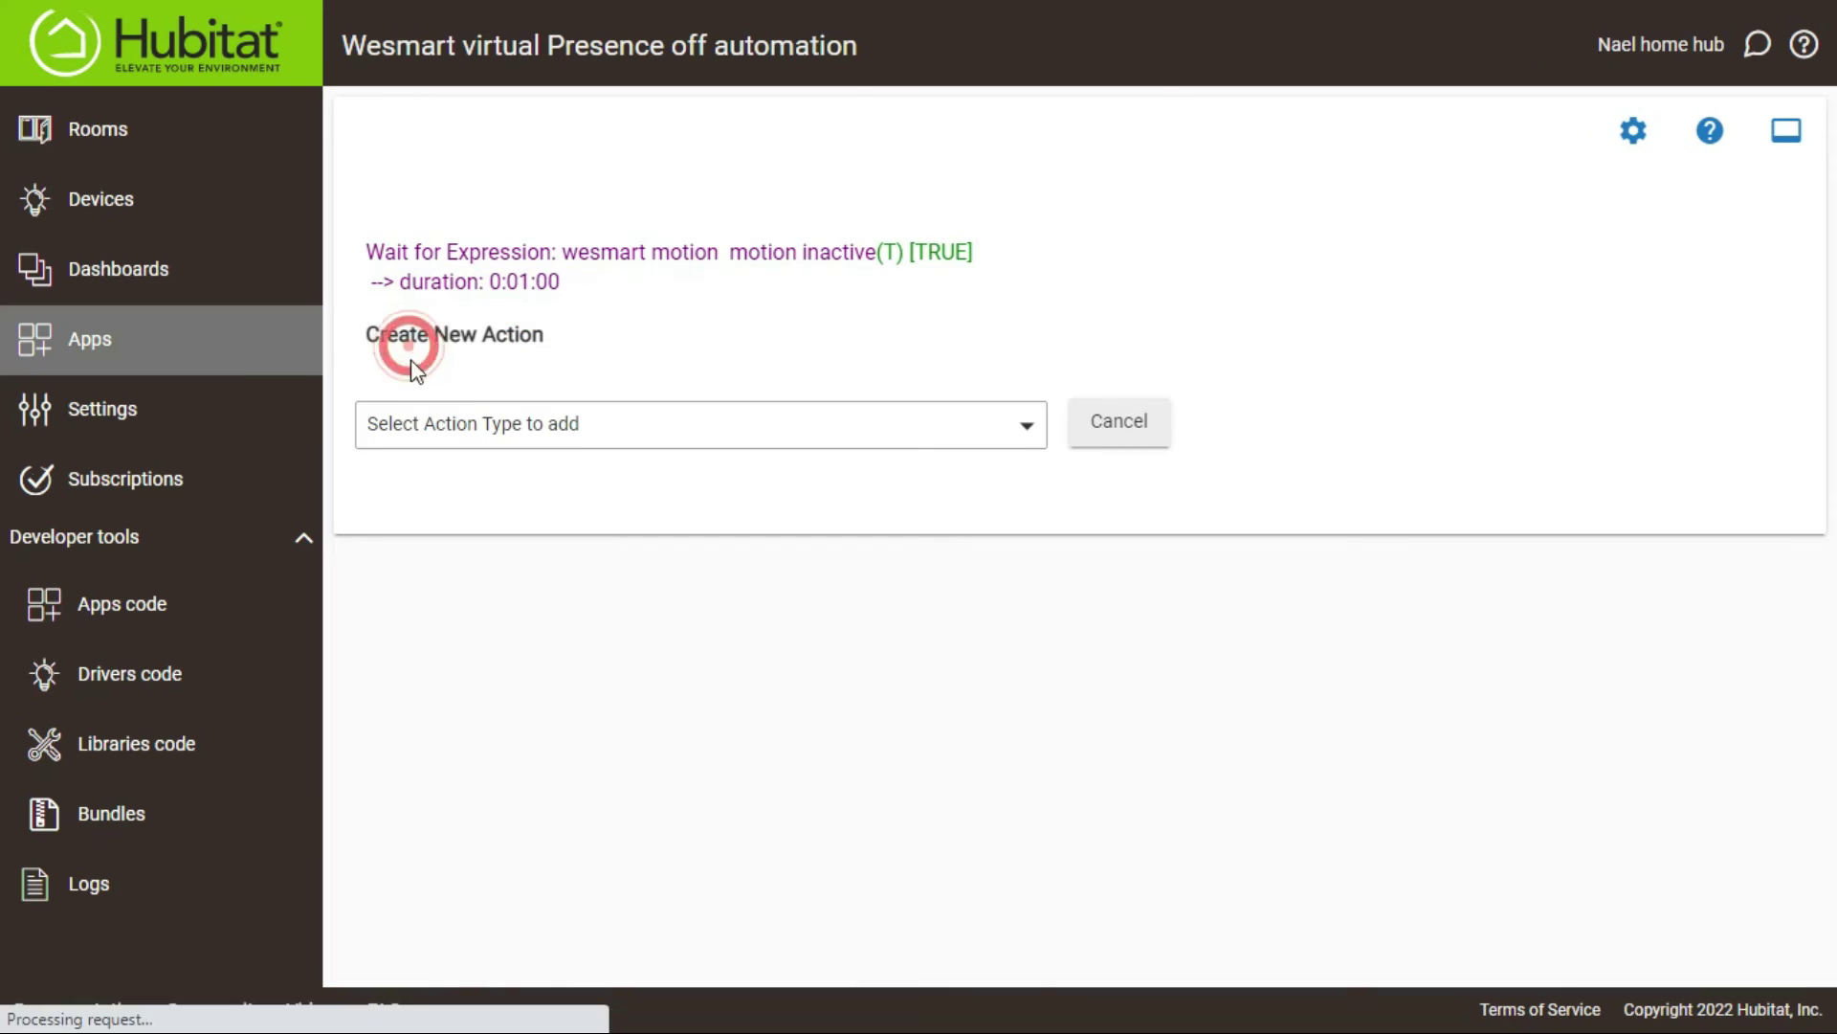
pyautogui.click(527, 424)
pyautogui.click(521, 559)
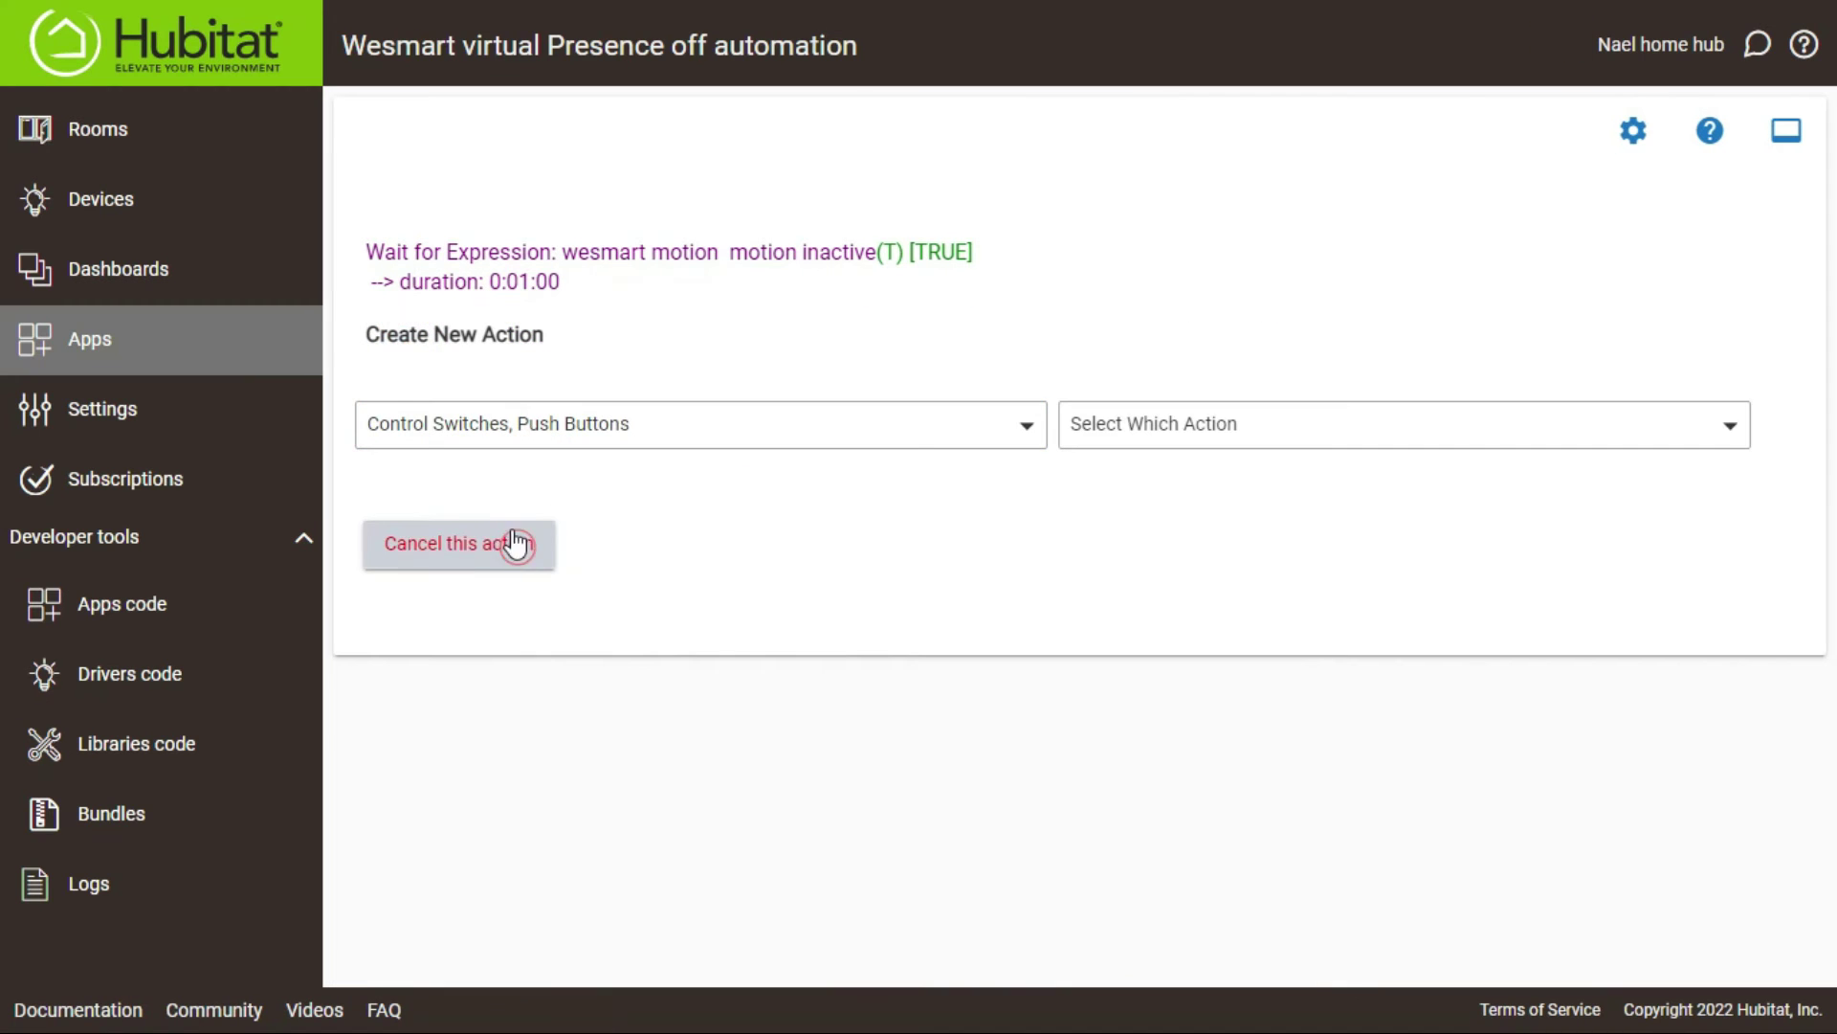
pyautogui.click(1116, 423)
pyautogui.click(1105, 508)
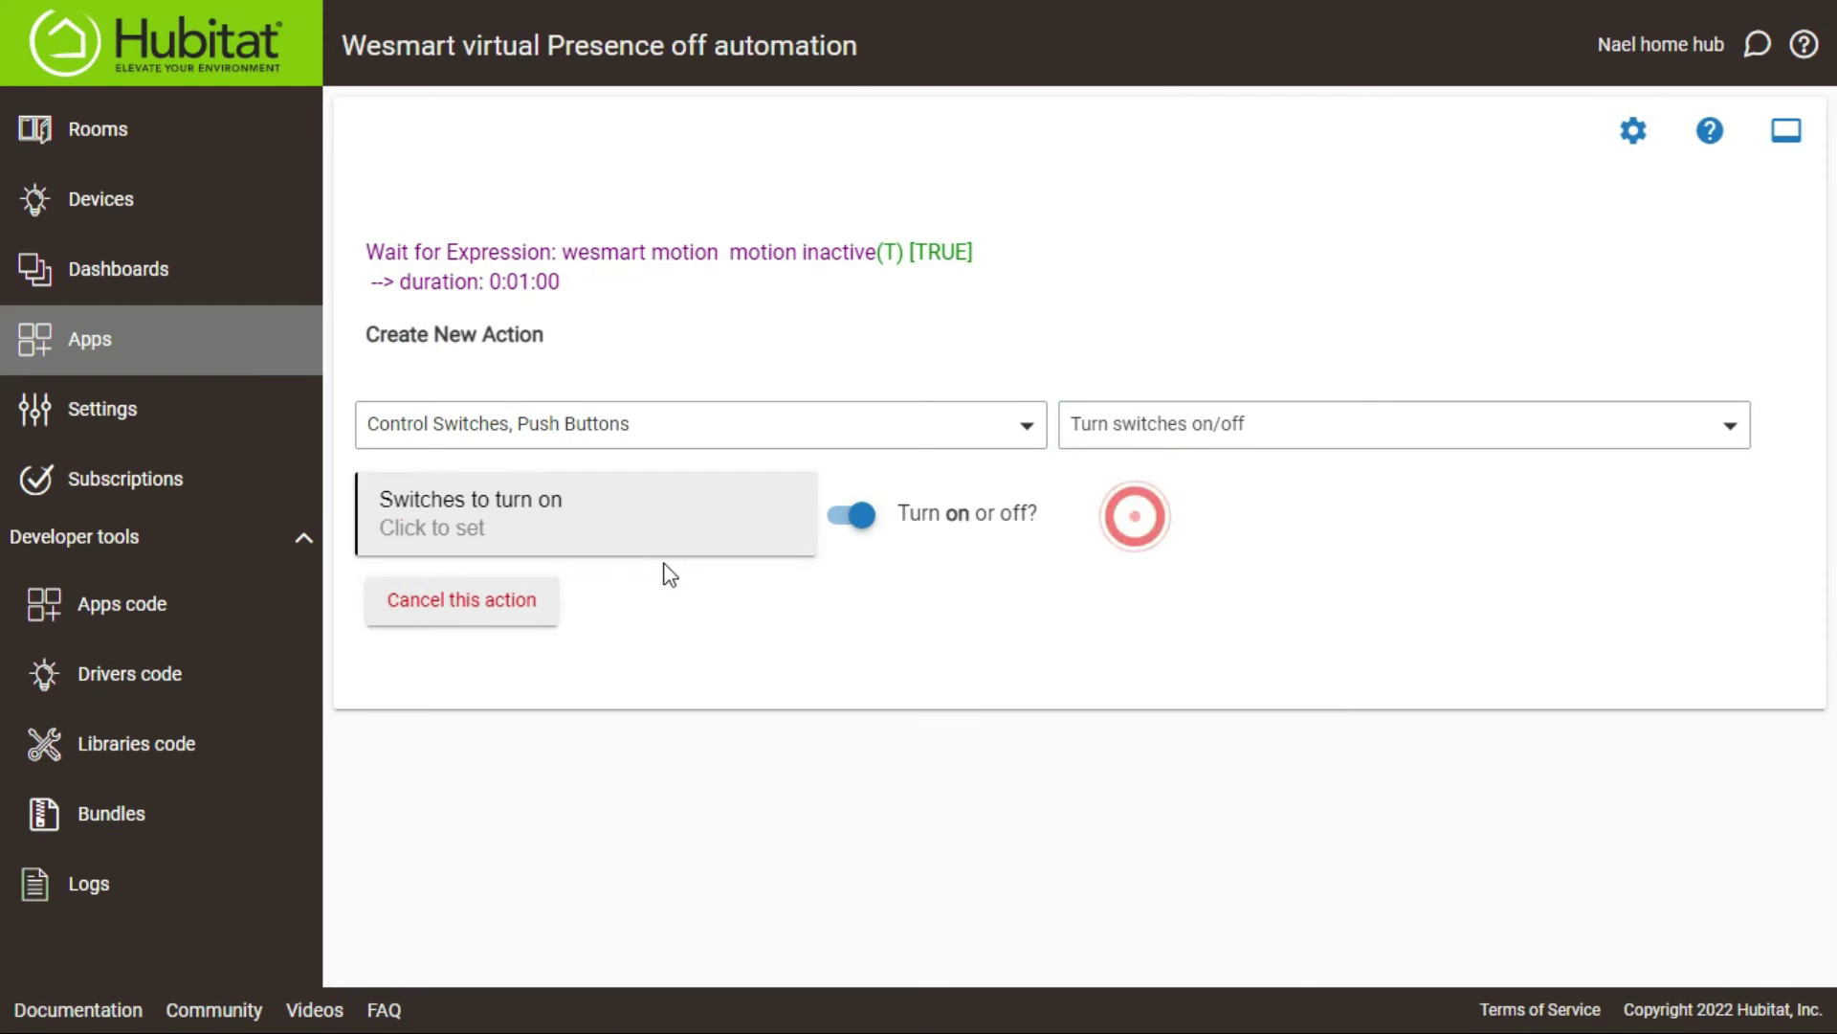
pyautogui.click(858, 516)
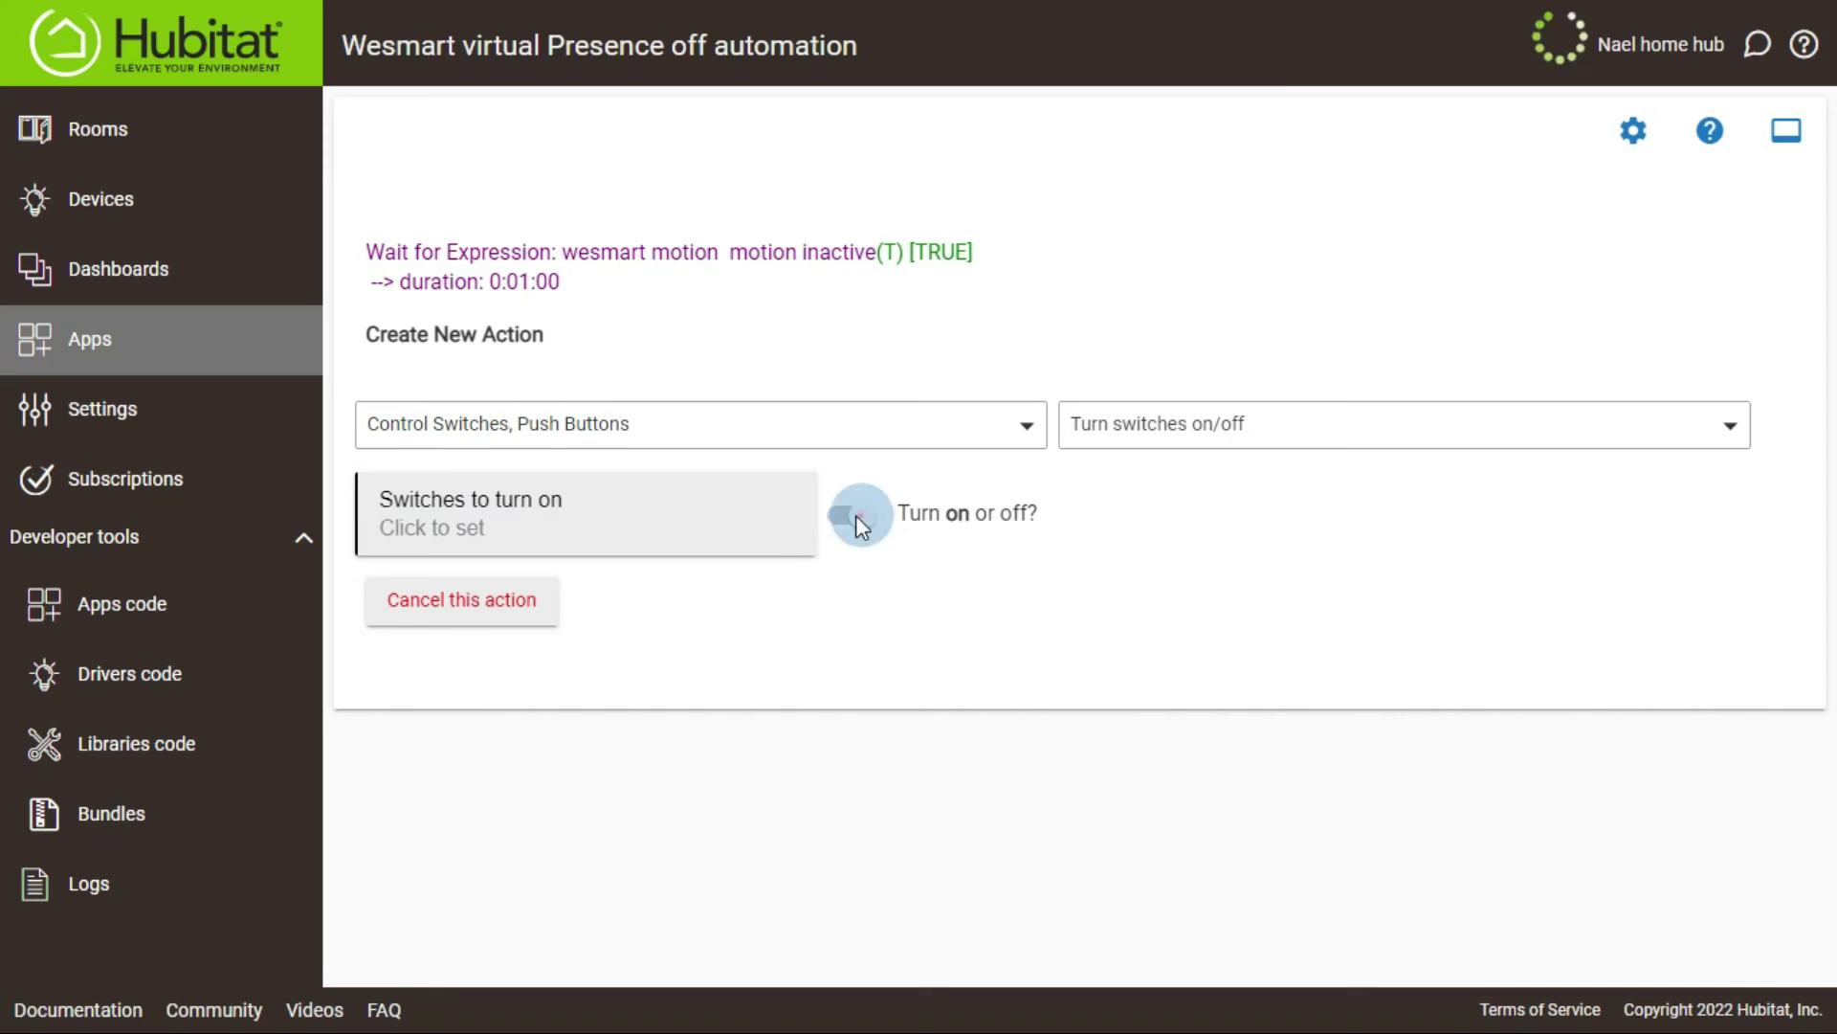
# Step: Select wesmart light and Wesmart virtual Presence as the switches to turn off and finish the action
pyautogui.click(649, 545)
pyautogui.scroll(-15, 628, 628)
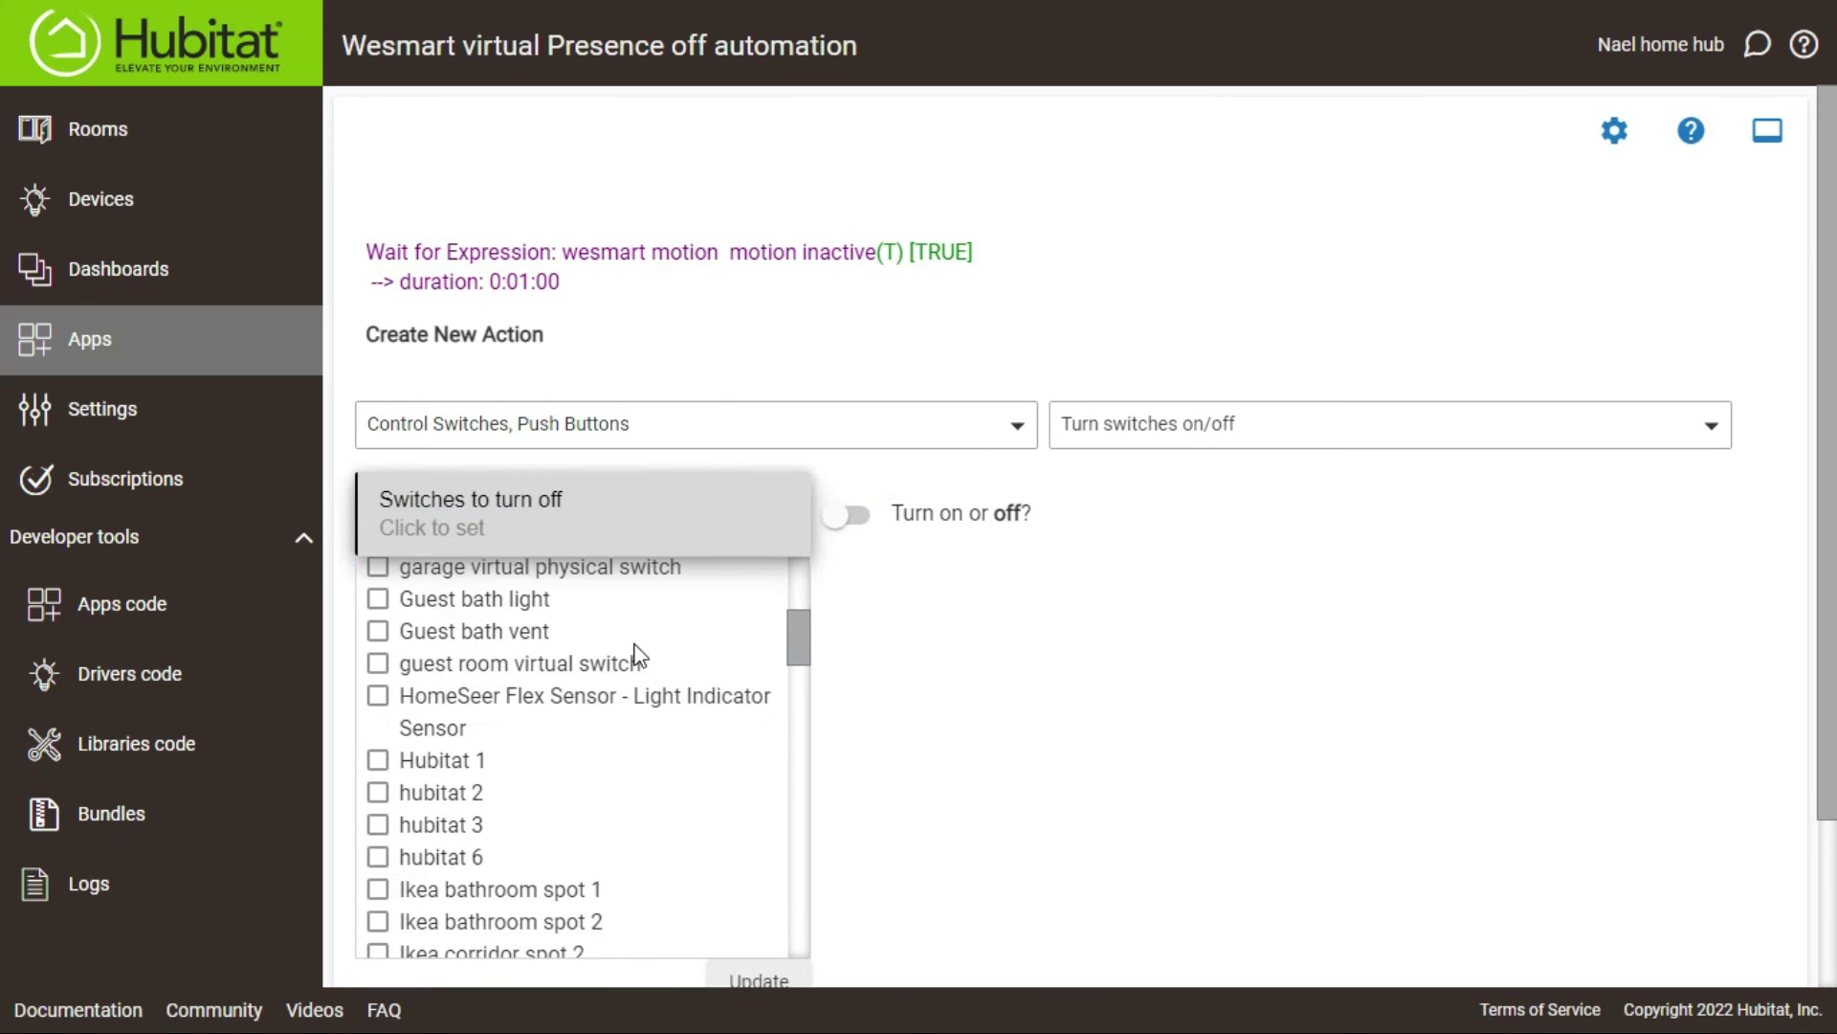
pyautogui.scroll(-10, 639, 662)
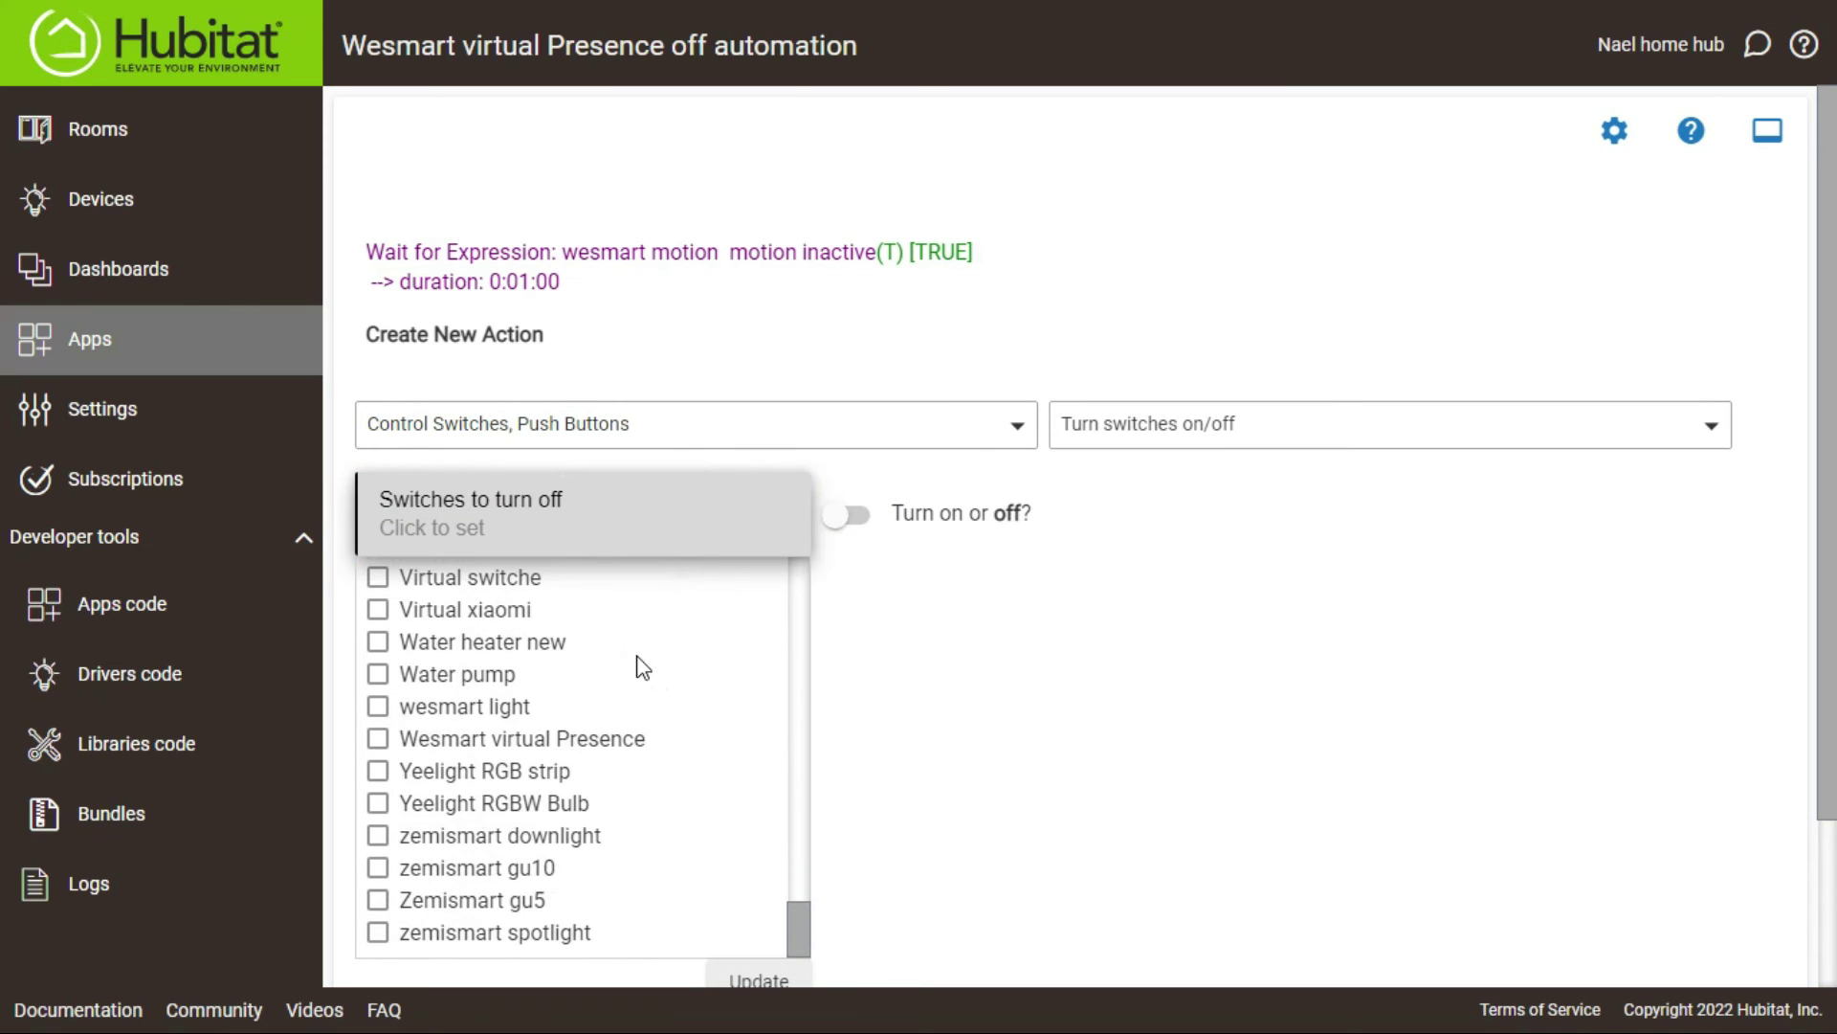
pyautogui.click(486, 705)
pyautogui.click(493, 736)
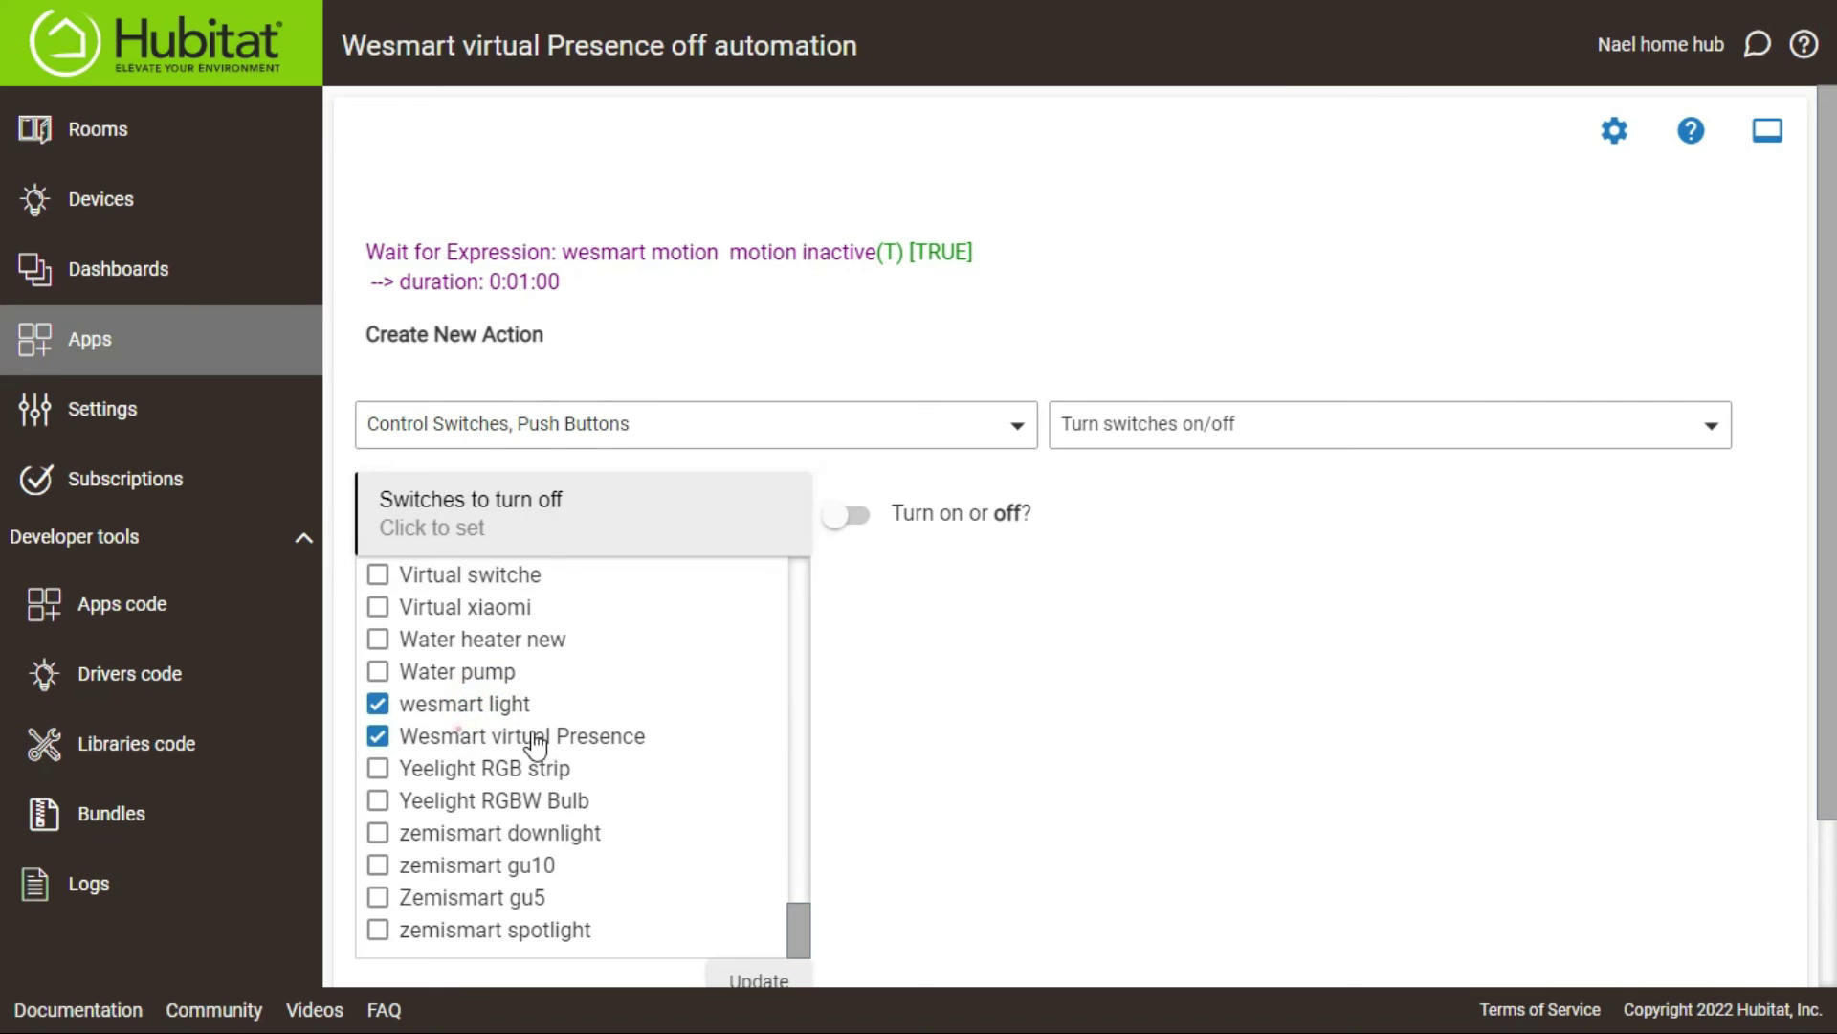
pyautogui.click(1030, 696)
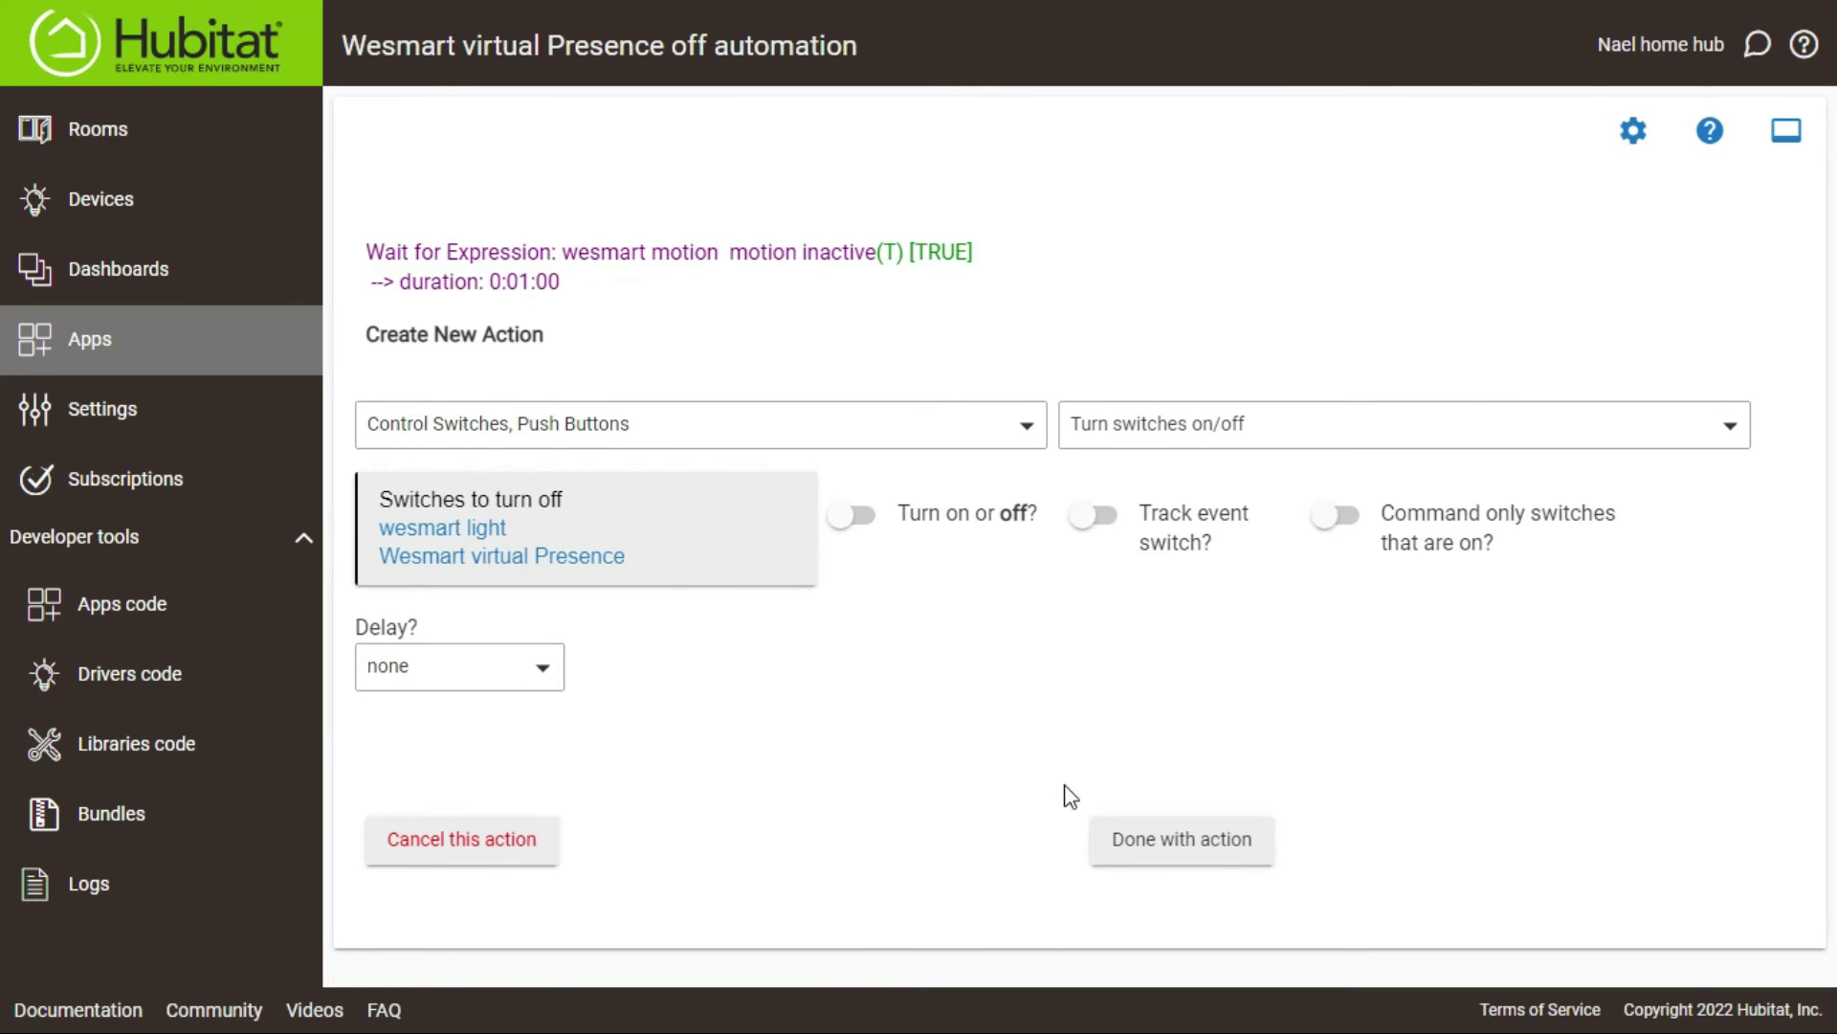
pyautogui.click(1135, 844)
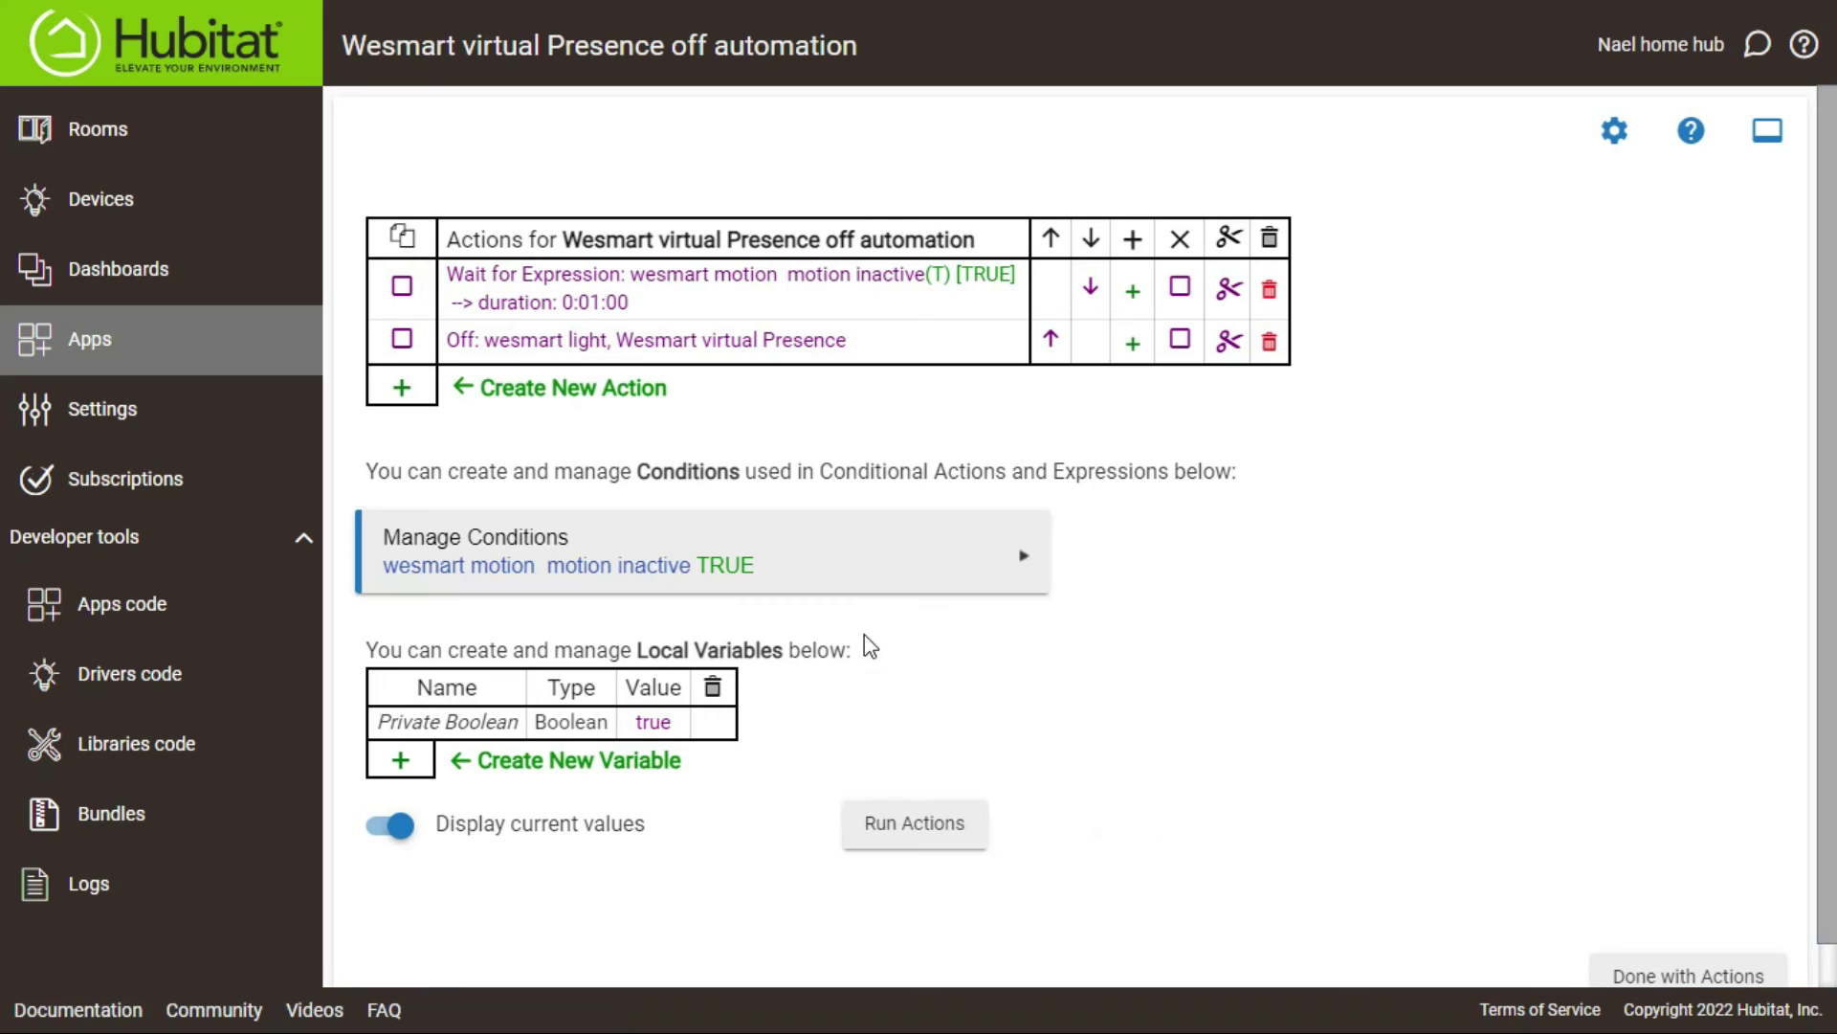
# Step: Finish the off rule's actions and save the completed rule
pyautogui.scroll(-1, 1024, 683)
pyautogui.click(1614, 921)
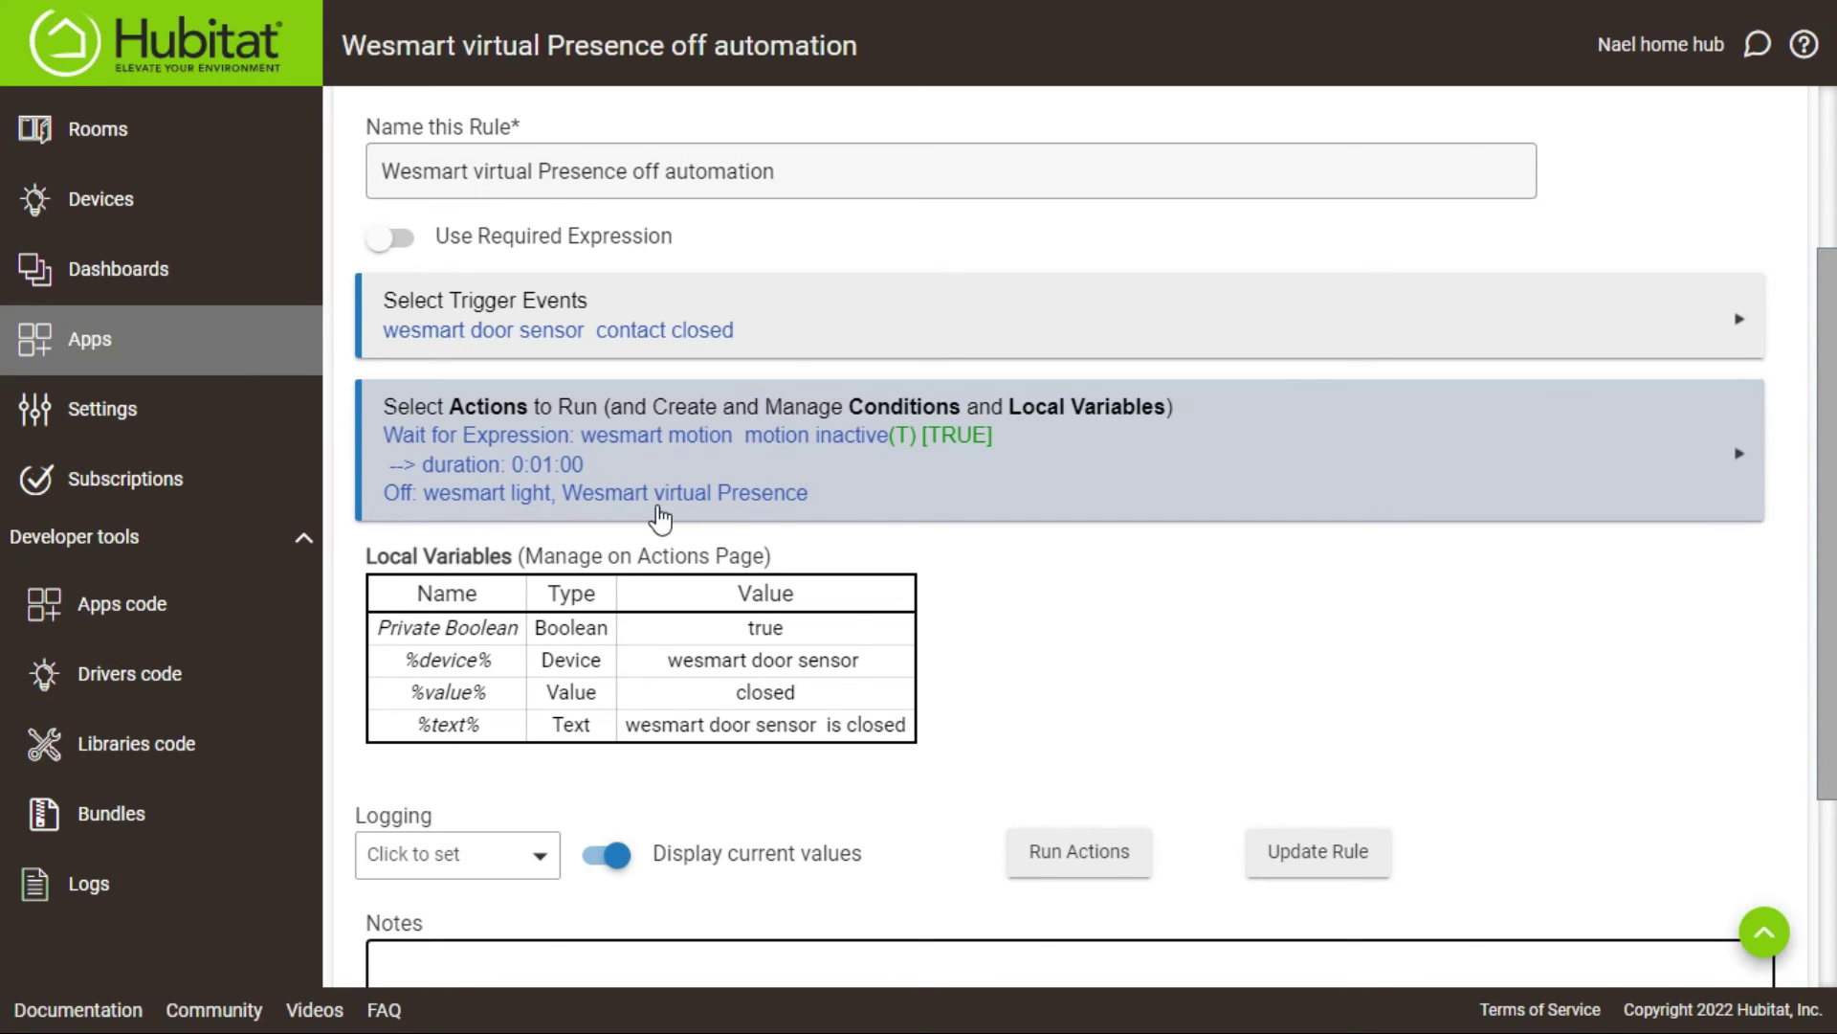
pyautogui.scroll(-3, 1177, 670)
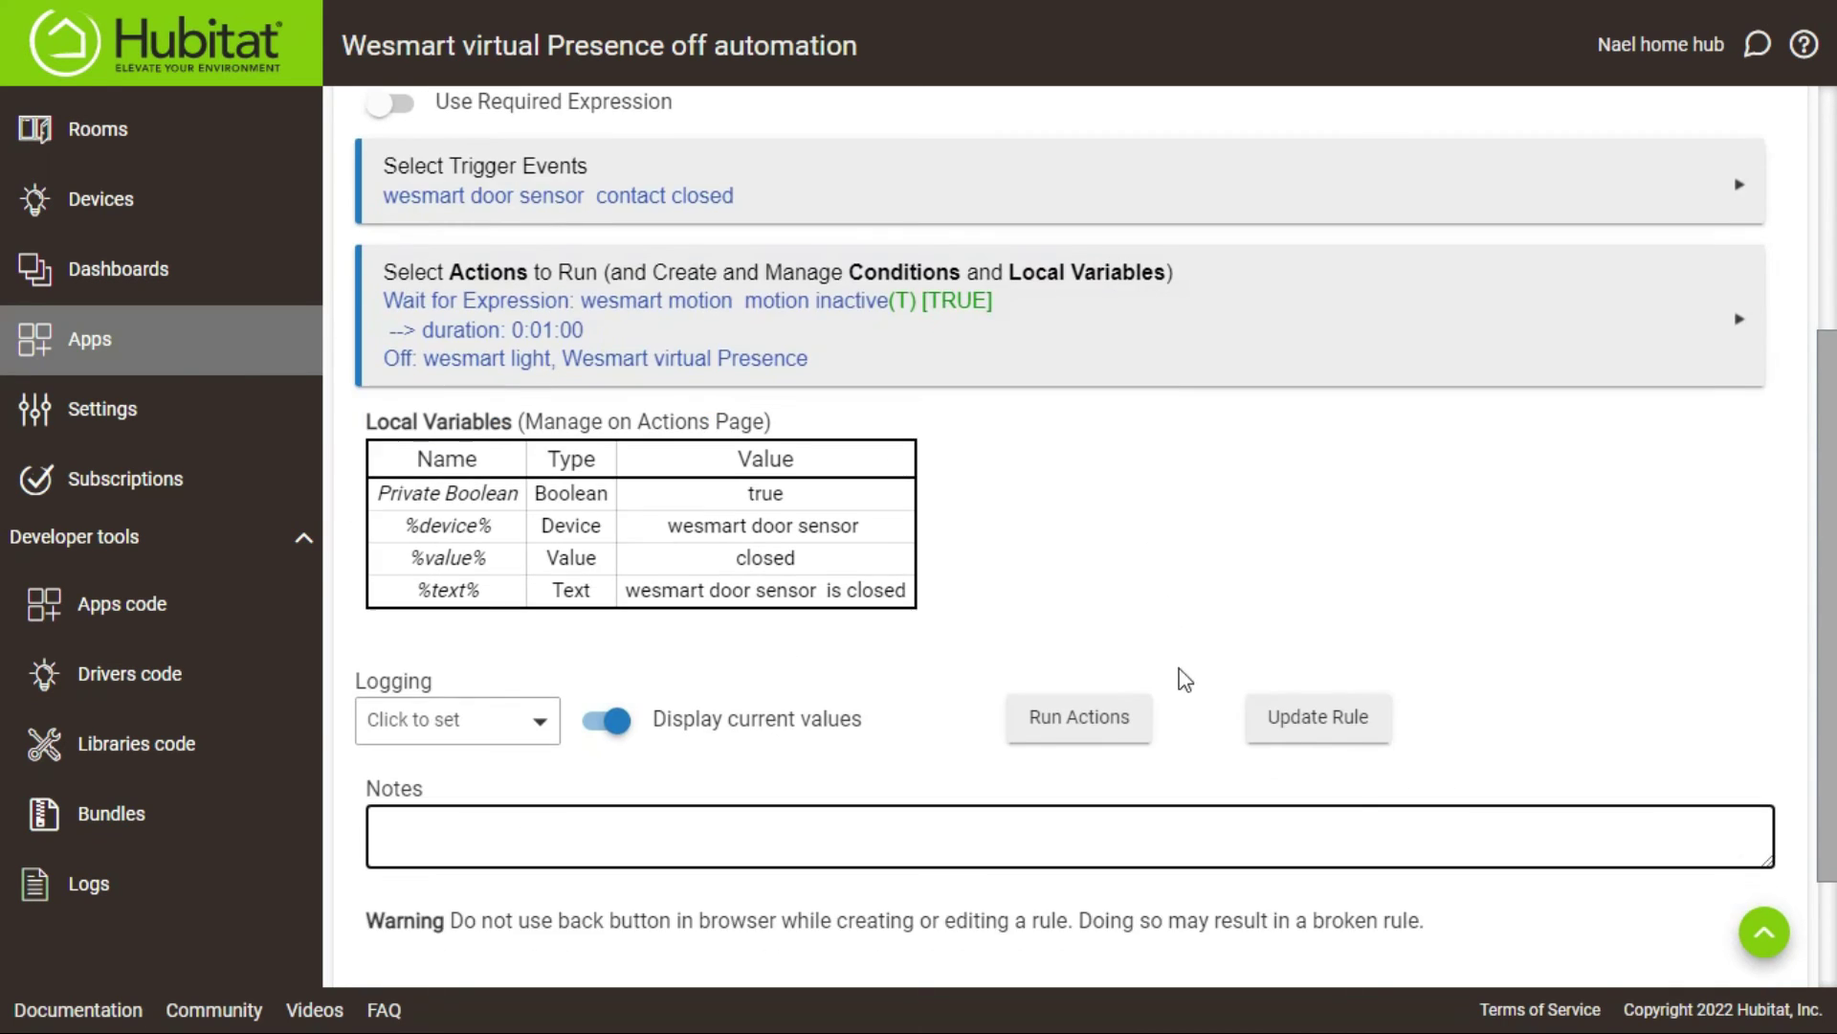
pyautogui.click(1705, 965)
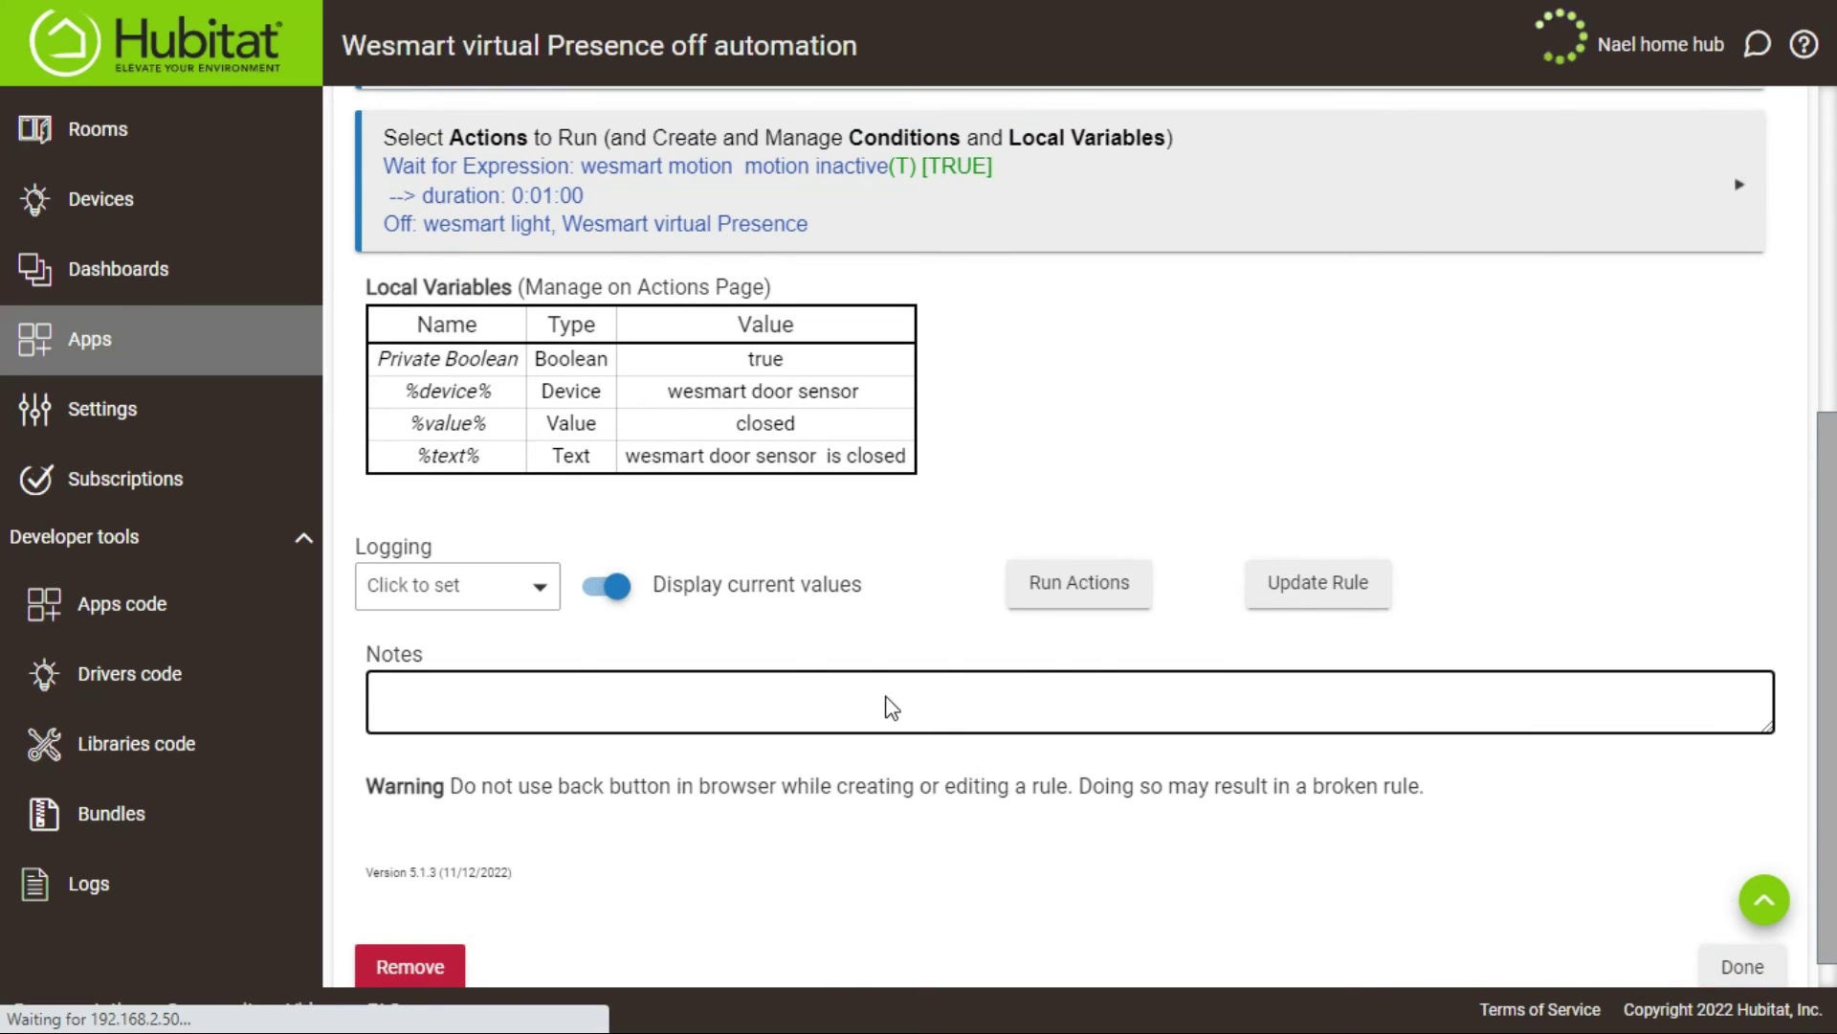
# Step: Open the Wesmart virtual Presence on automation rule from the apps list and open its actions for editing
pyautogui.scroll(-10, 861, 594)
pyautogui.scroll(-15, 867, 582)
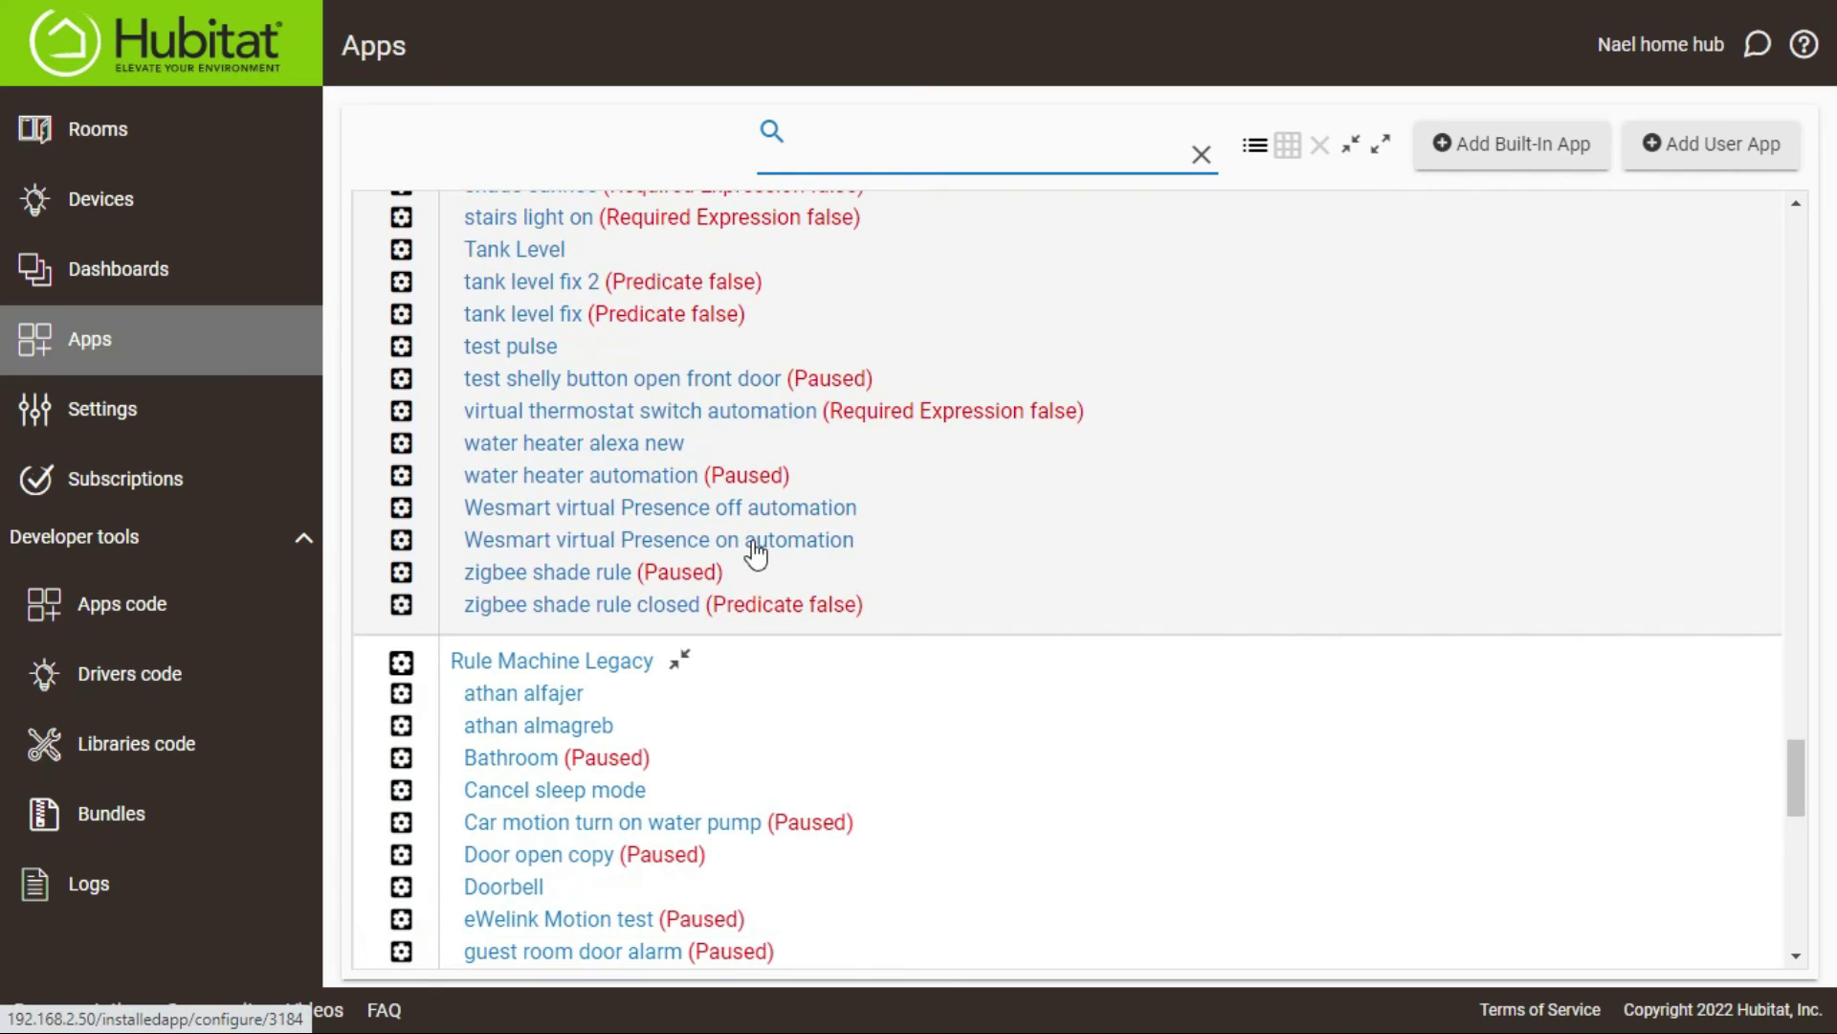
pyautogui.click(725, 542)
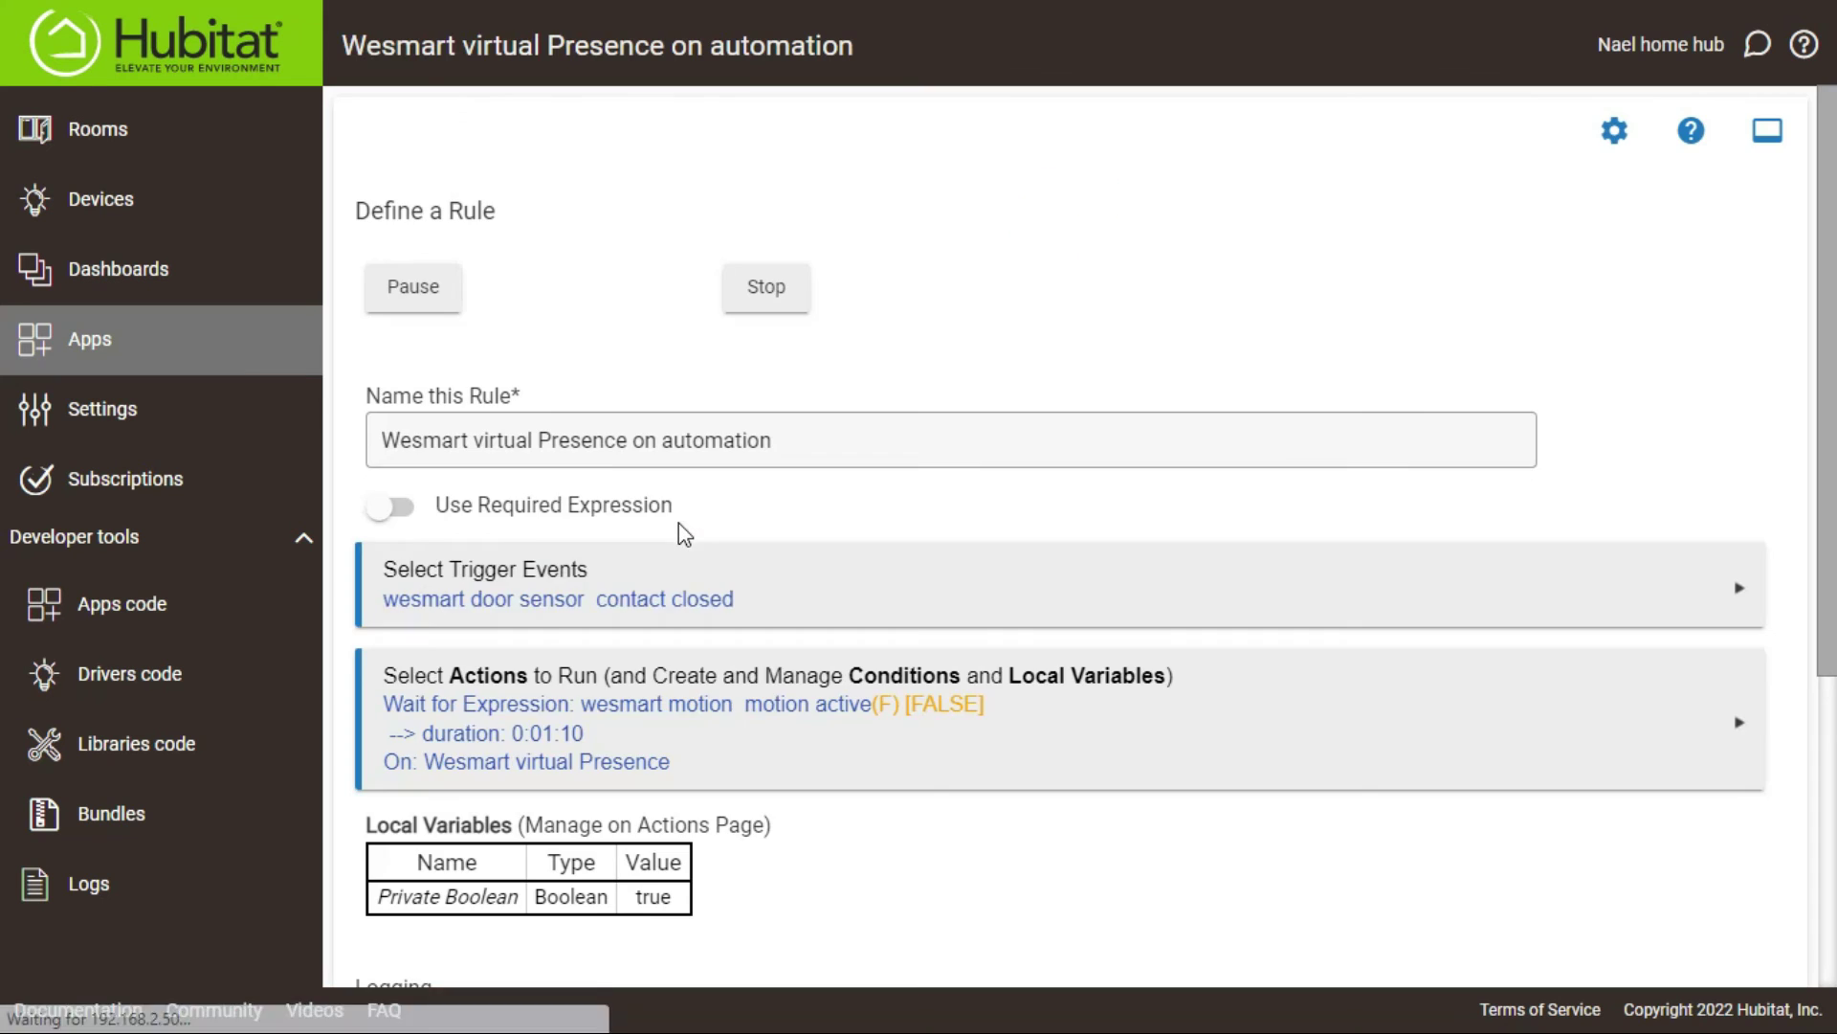
pyautogui.scroll(-2, 948, 477)
pyautogui.click(948, 476)
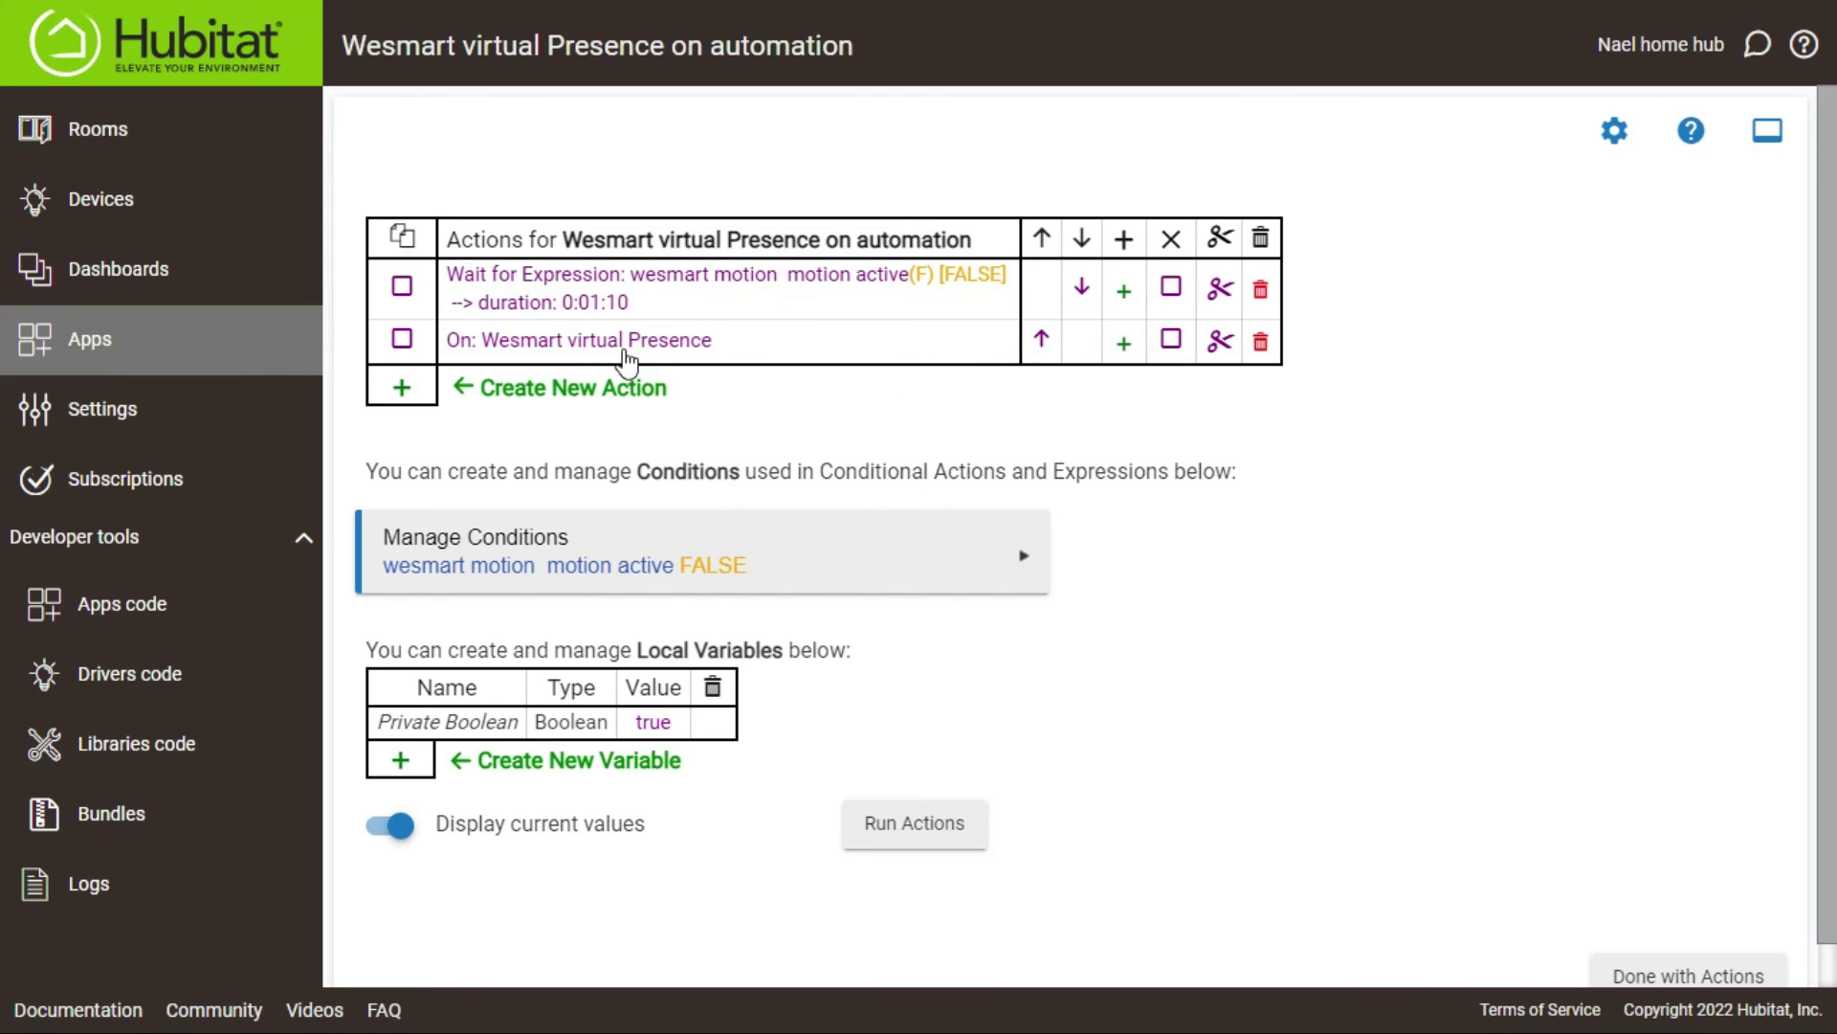
# Step: Create a new action of type Set Private Boolean, Run/Cancel/Pause Rules for the on rule and choose Cancel Rule Timers
pyautogui.click(402, 391)
pyautogui.click(632, 453)
pyautogui.scroll(-2, 612, 497)
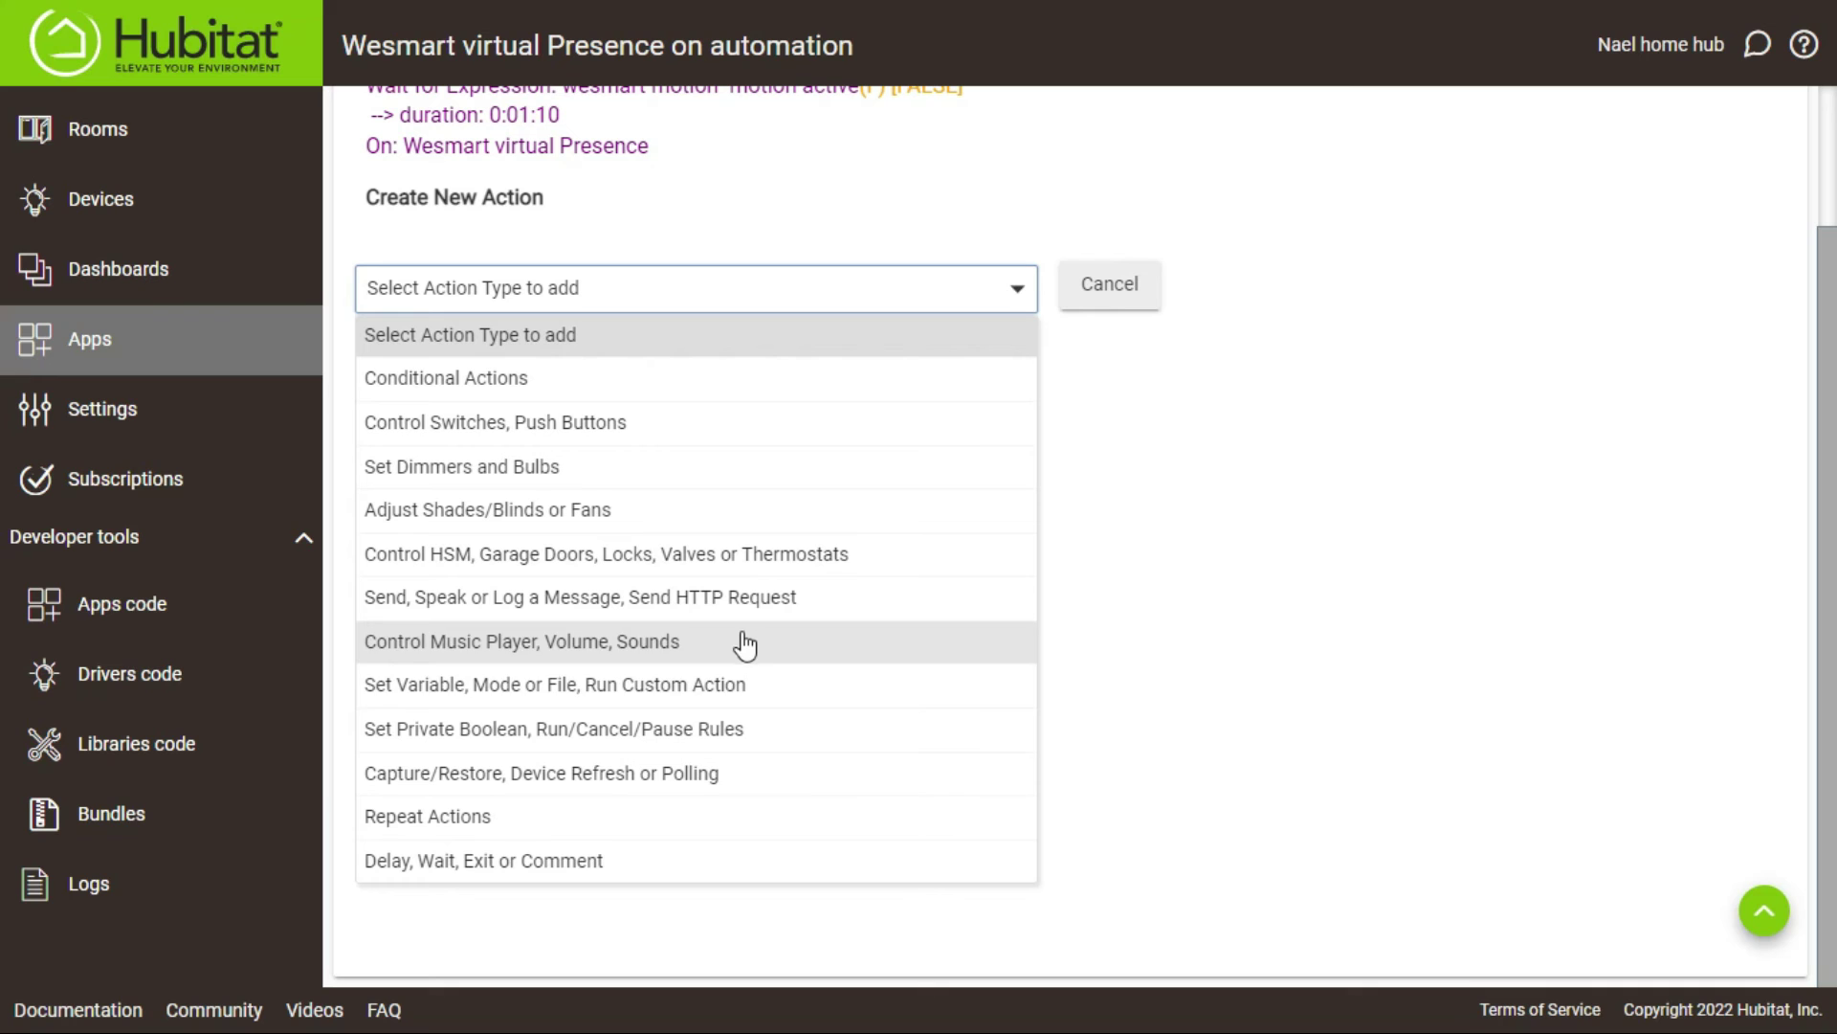
pyautogui.click(722, 729)
pyautogui.click(1127, 454)
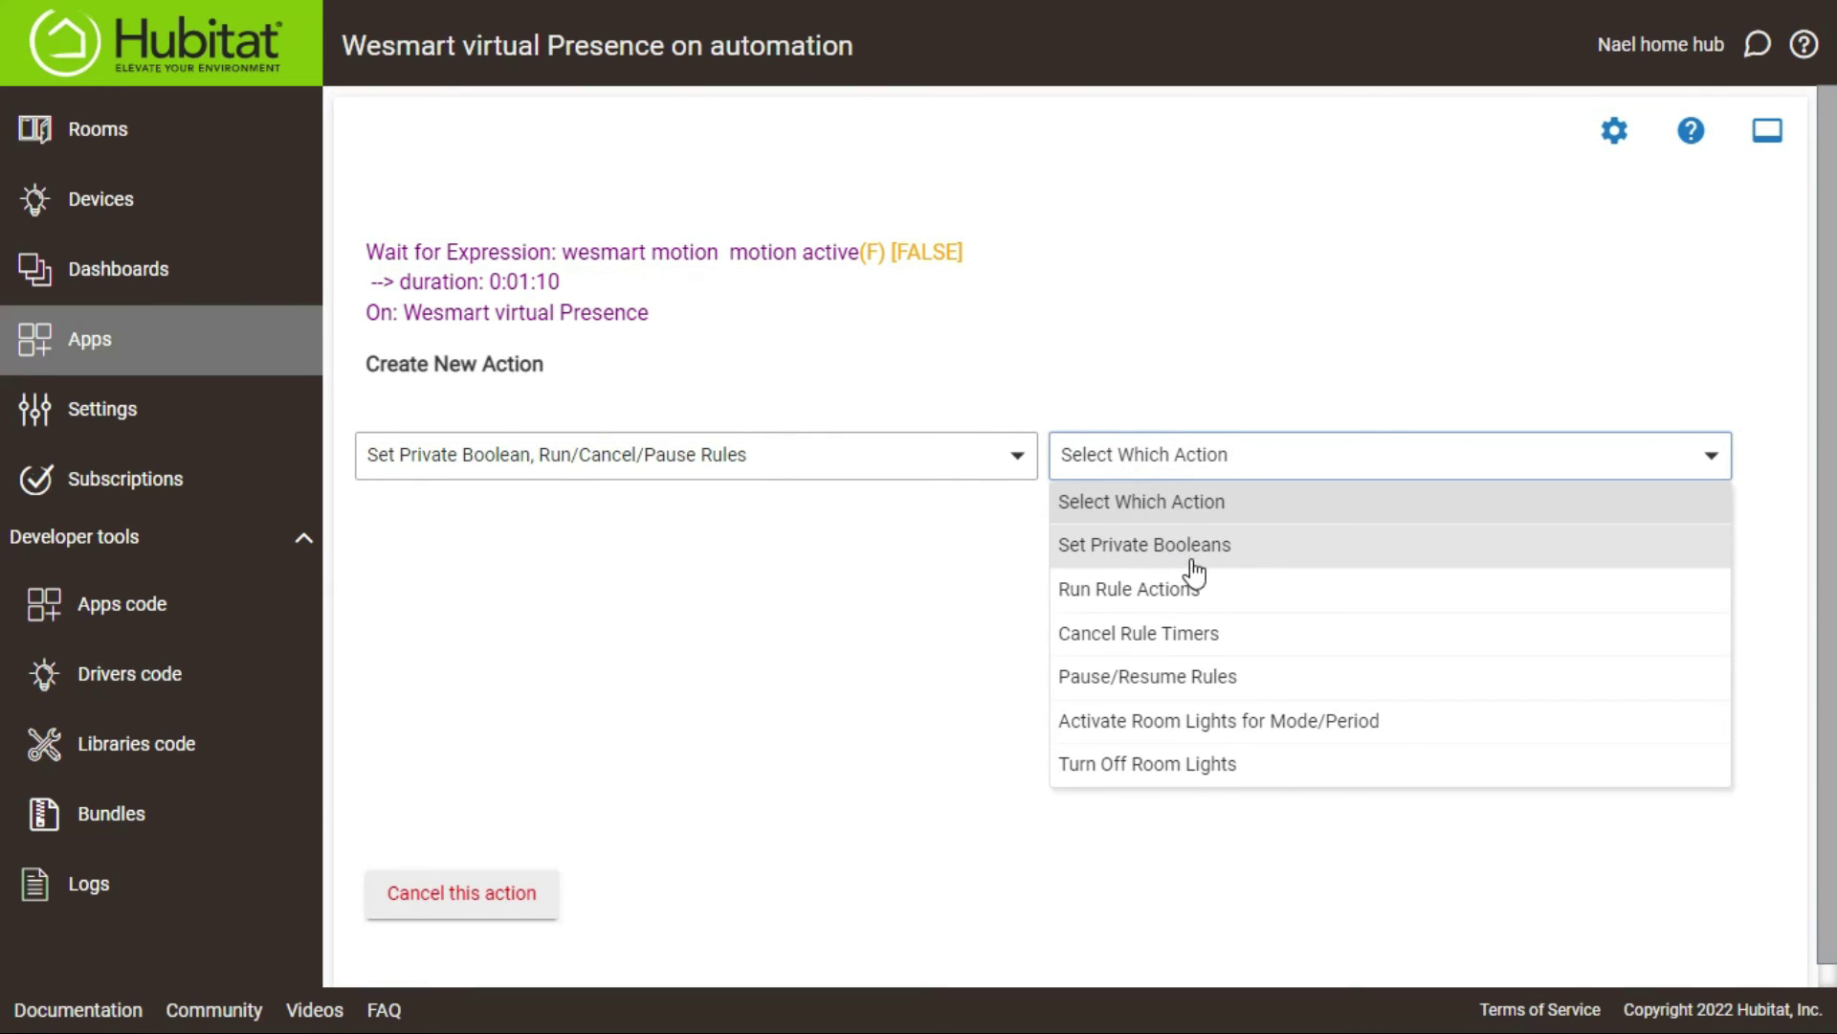
pyautogui.click(1160, 635)
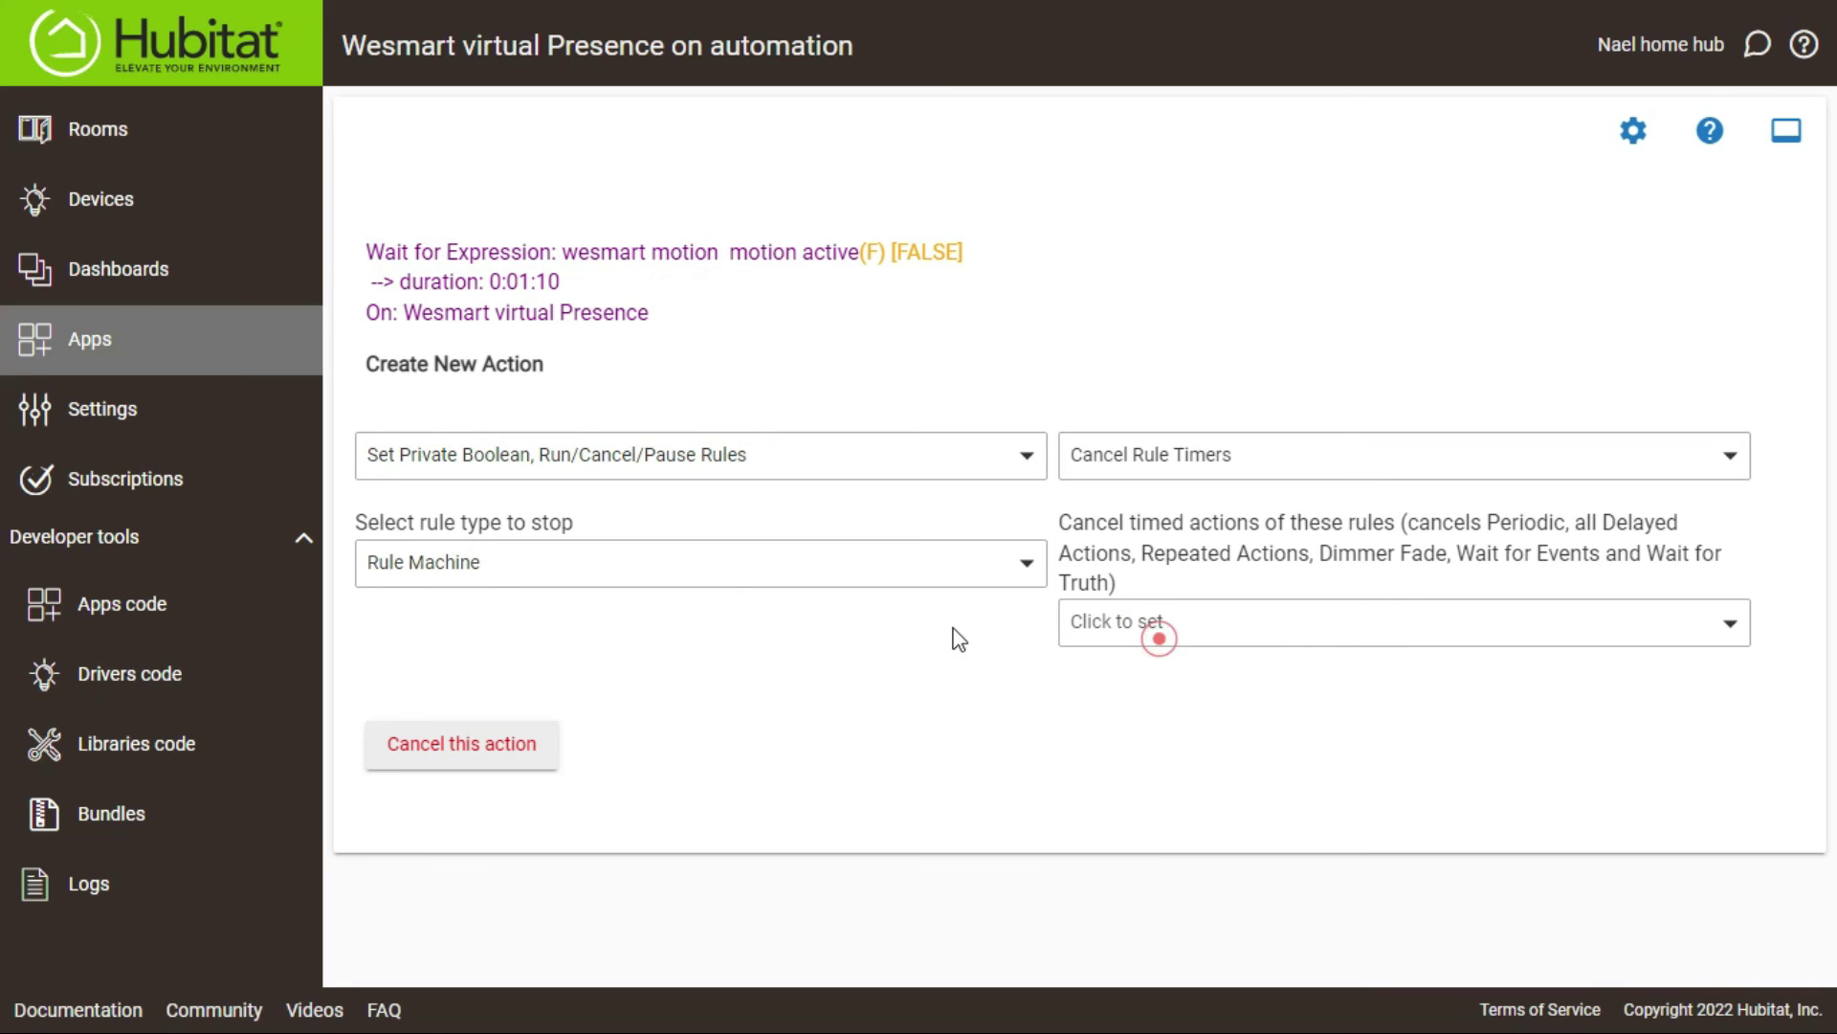
# Step: Select Wesmart virtual Presence off automation as the rule whose timed actions are cancelled and finish the action
pyautogui.click(1160, 636)
pyautogui.click(1160, 635)
pyautogui.scroll(-10, 1357, 722)
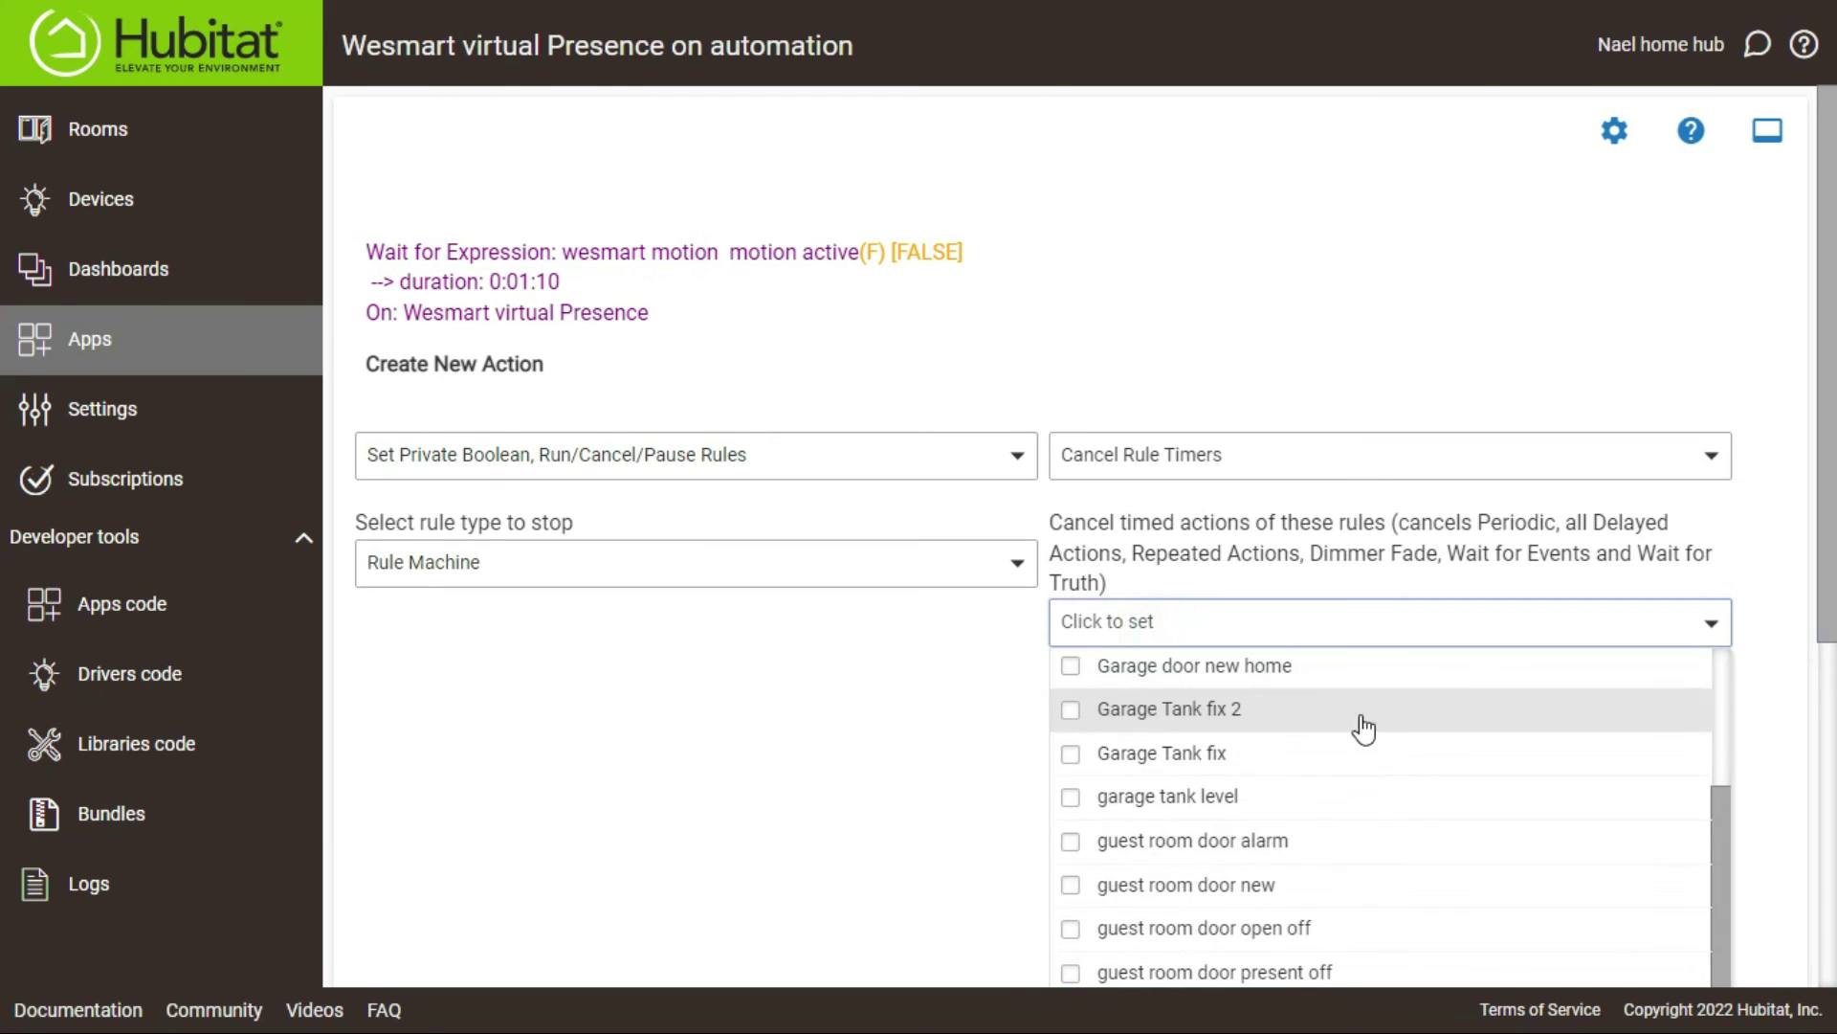
pyautogui.scroll(-2, 1772, 760)
pyautogui.scroll(-4, 1542, 743)
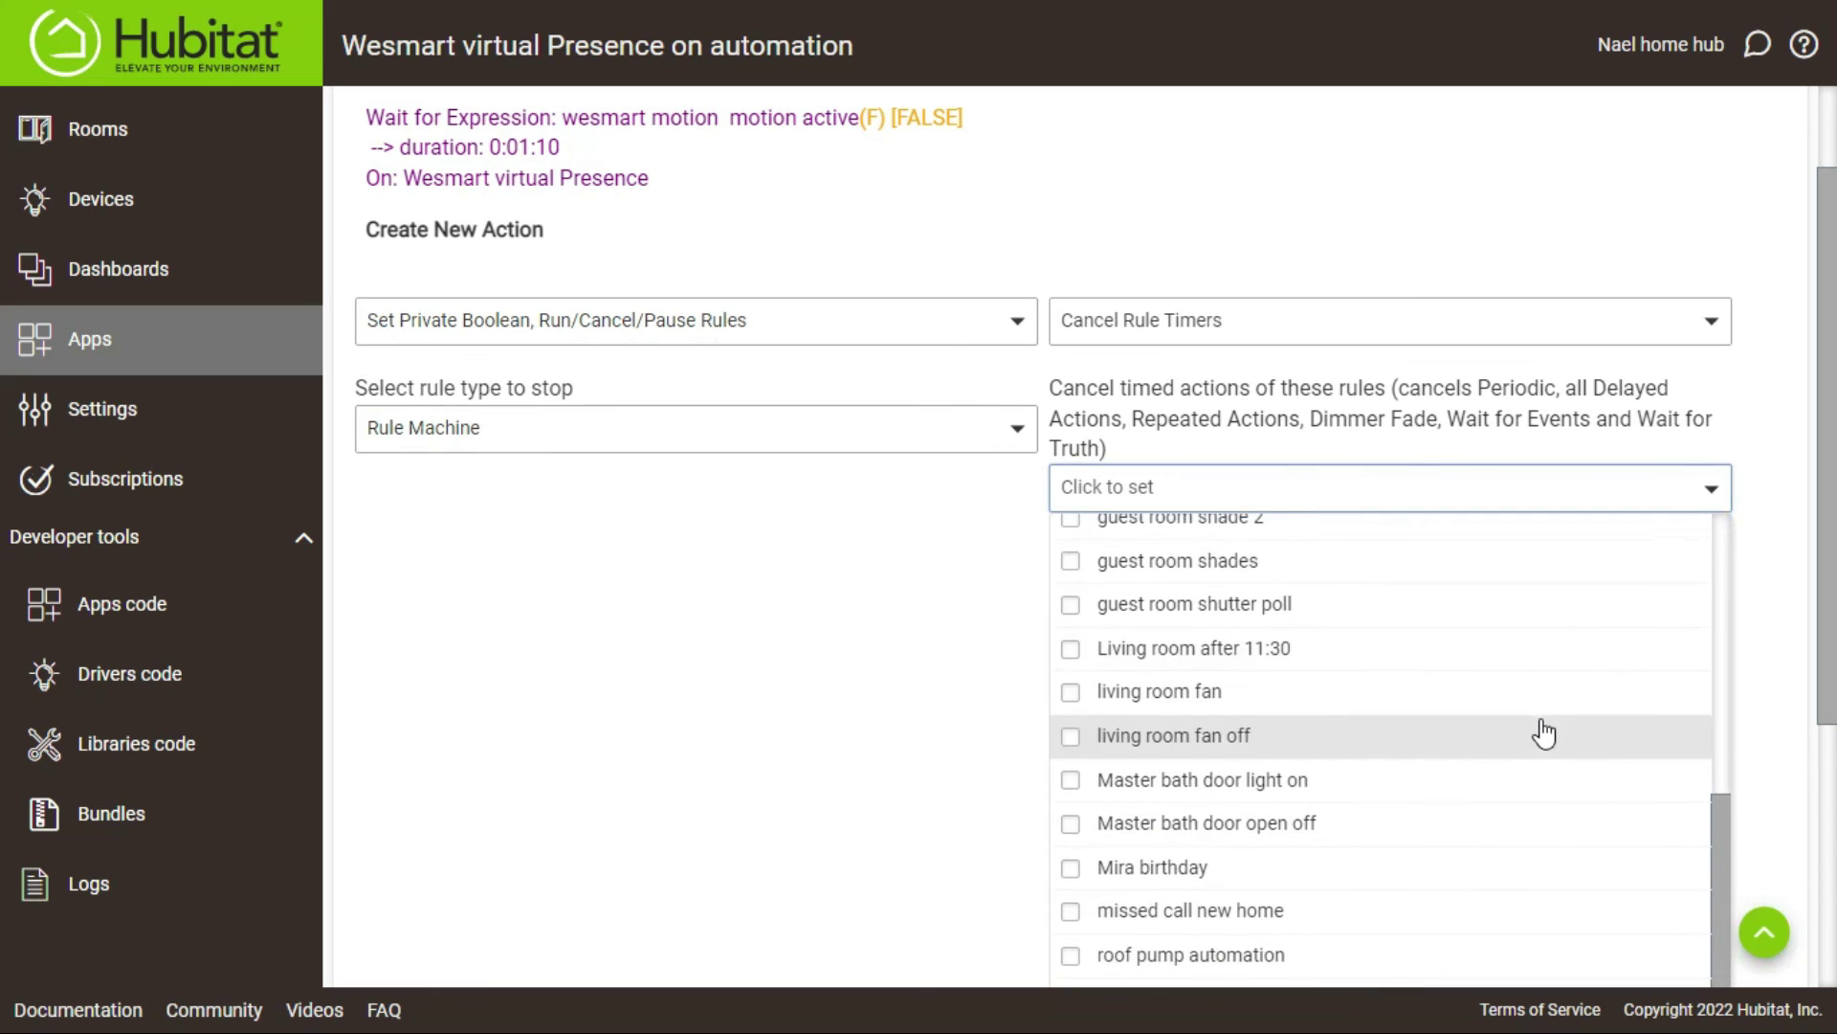
pyautogui.scroll(-3, 1793, 733)
pyautogui.scroll(-4, 1532, 684)
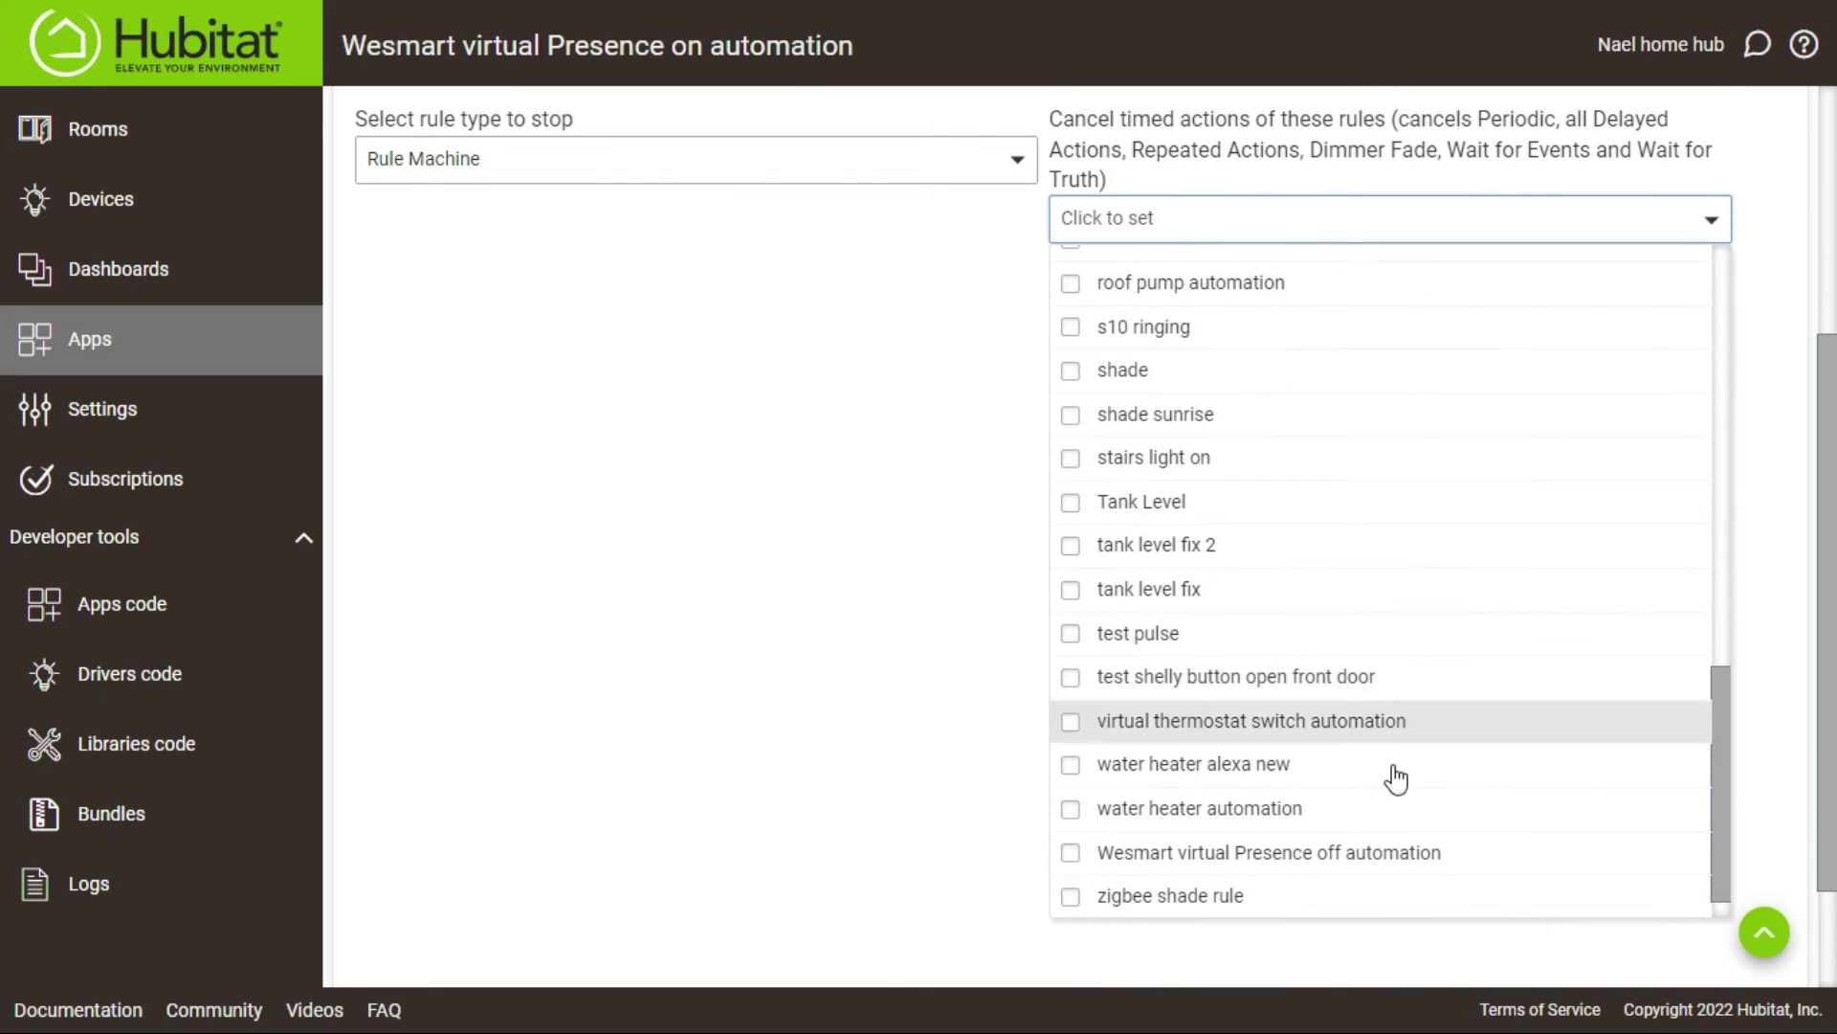
pyautogui.click(1327, 857)
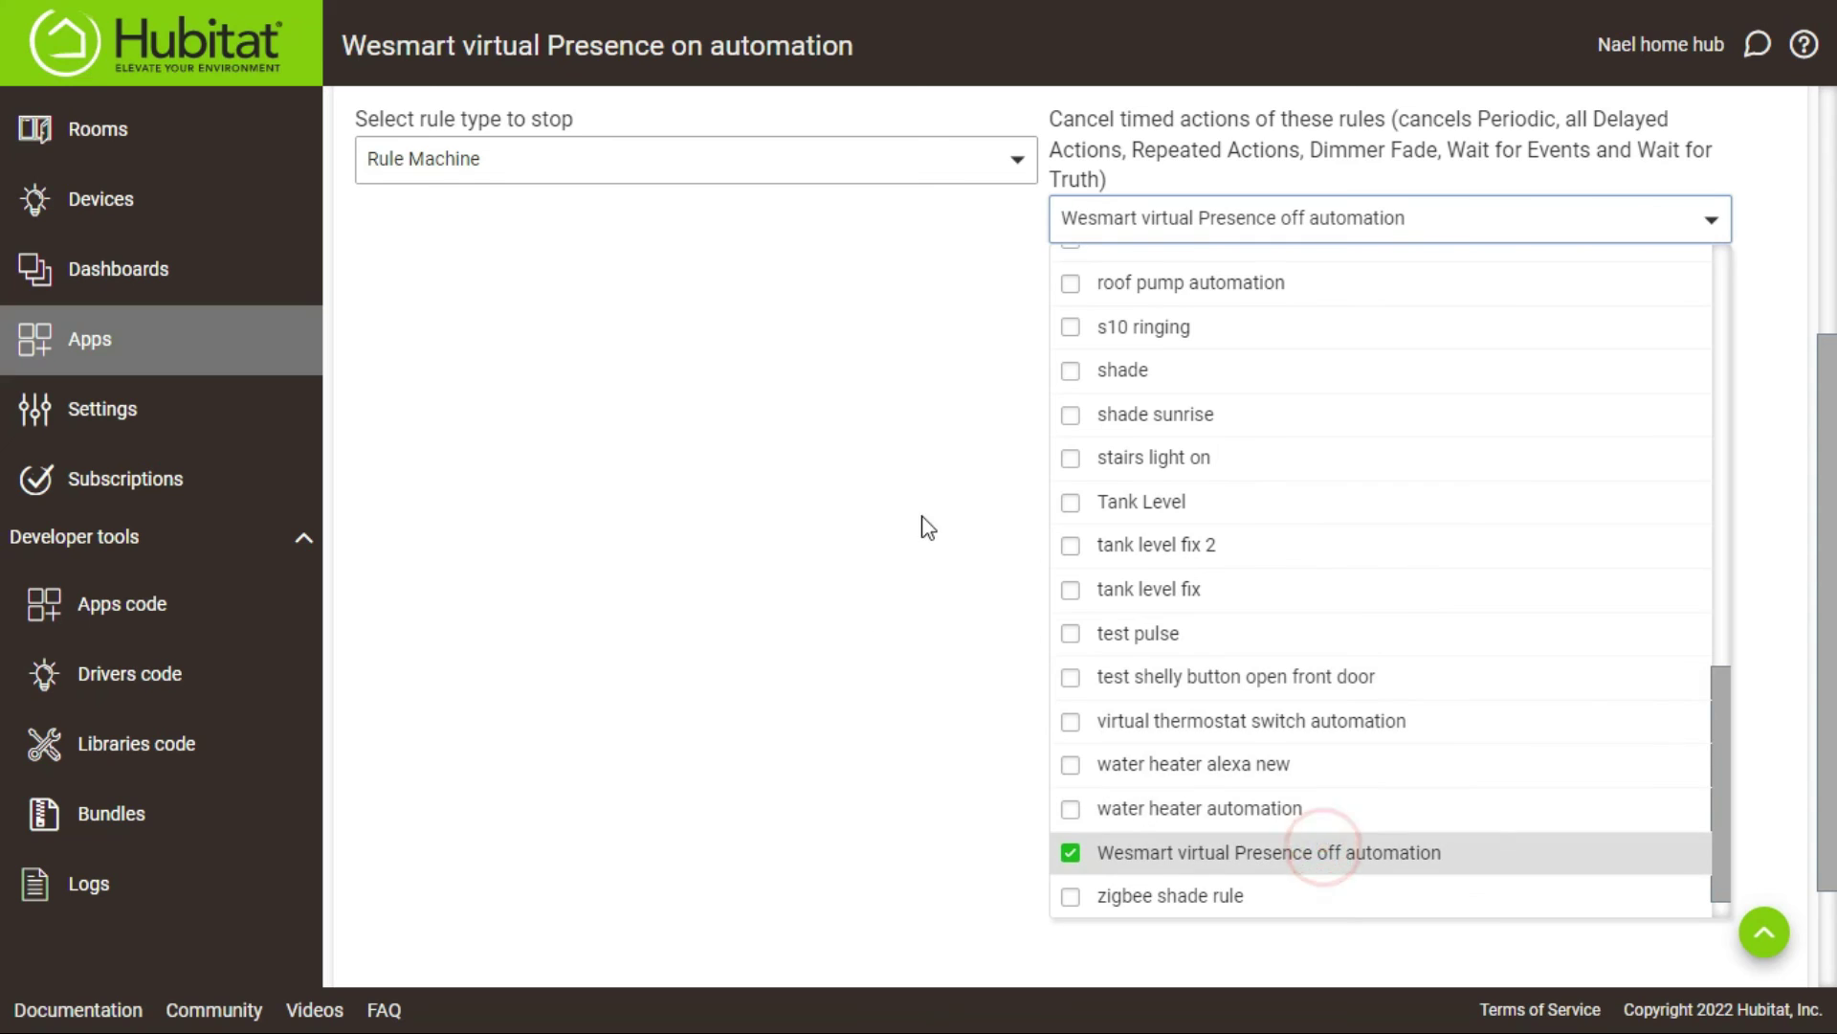
pyautogui.click(921, 515)
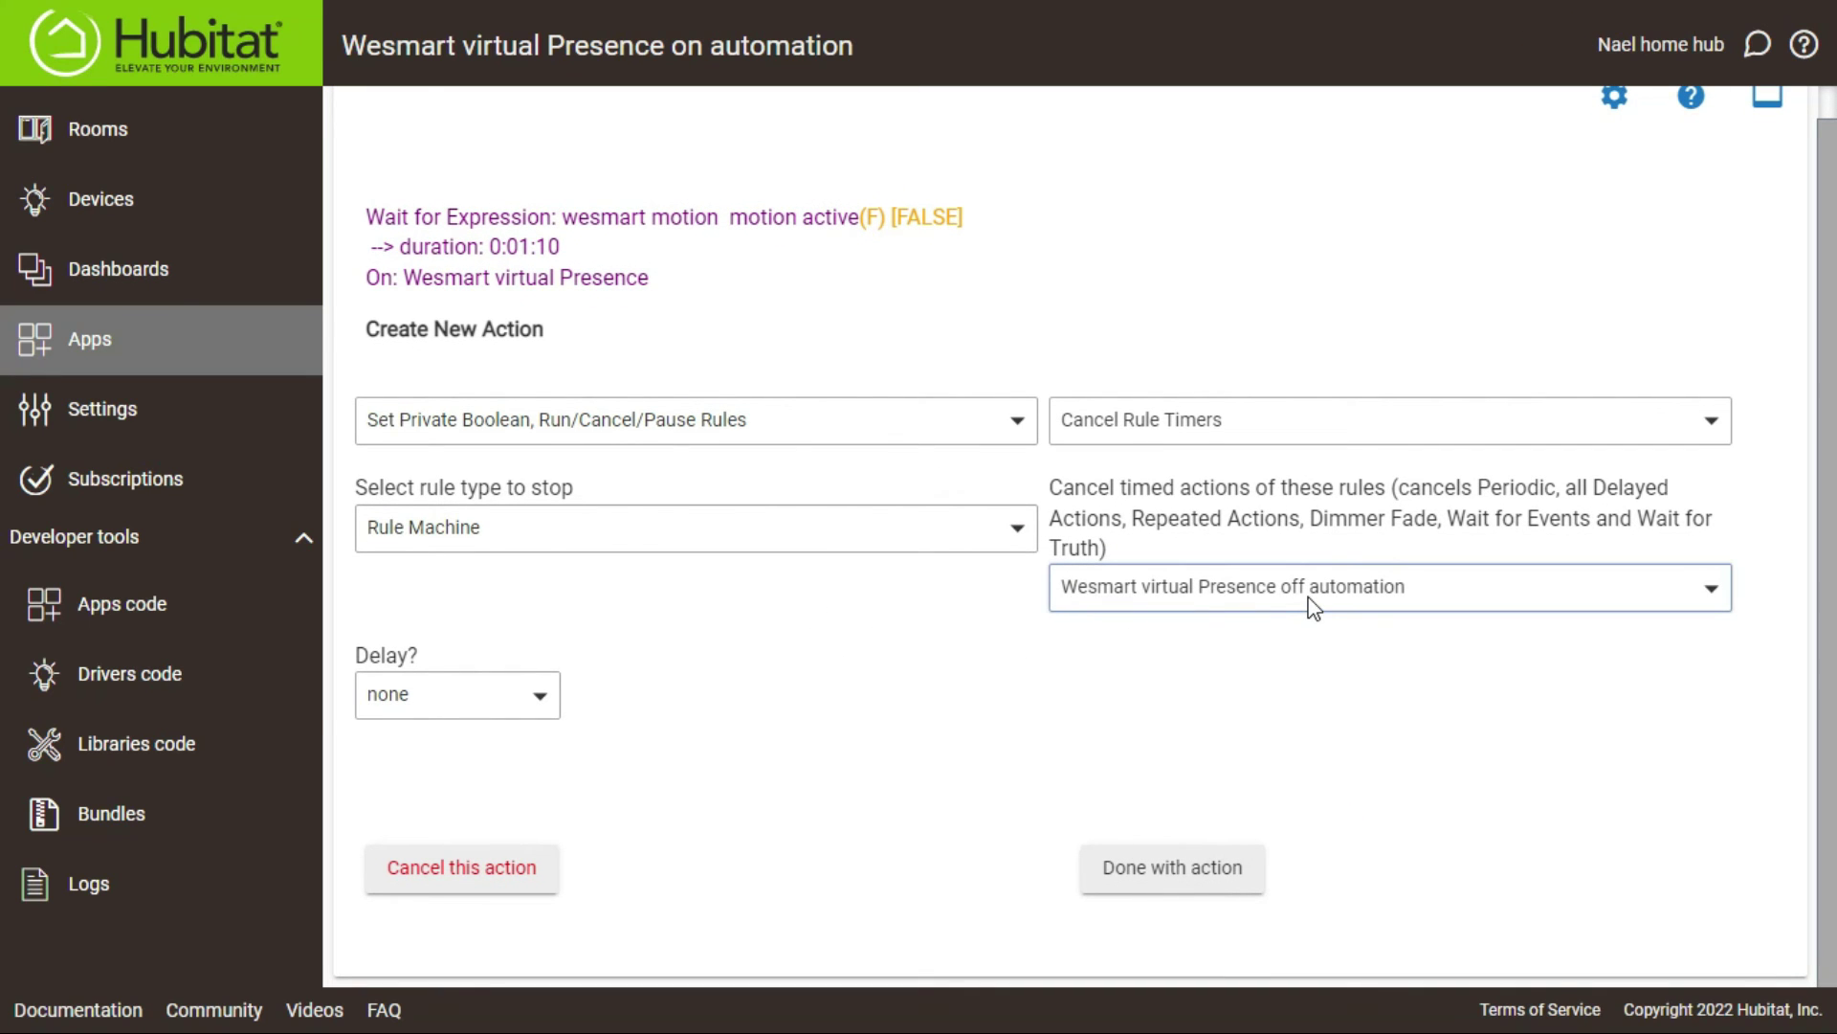
pyautogui.click(1165, 866)
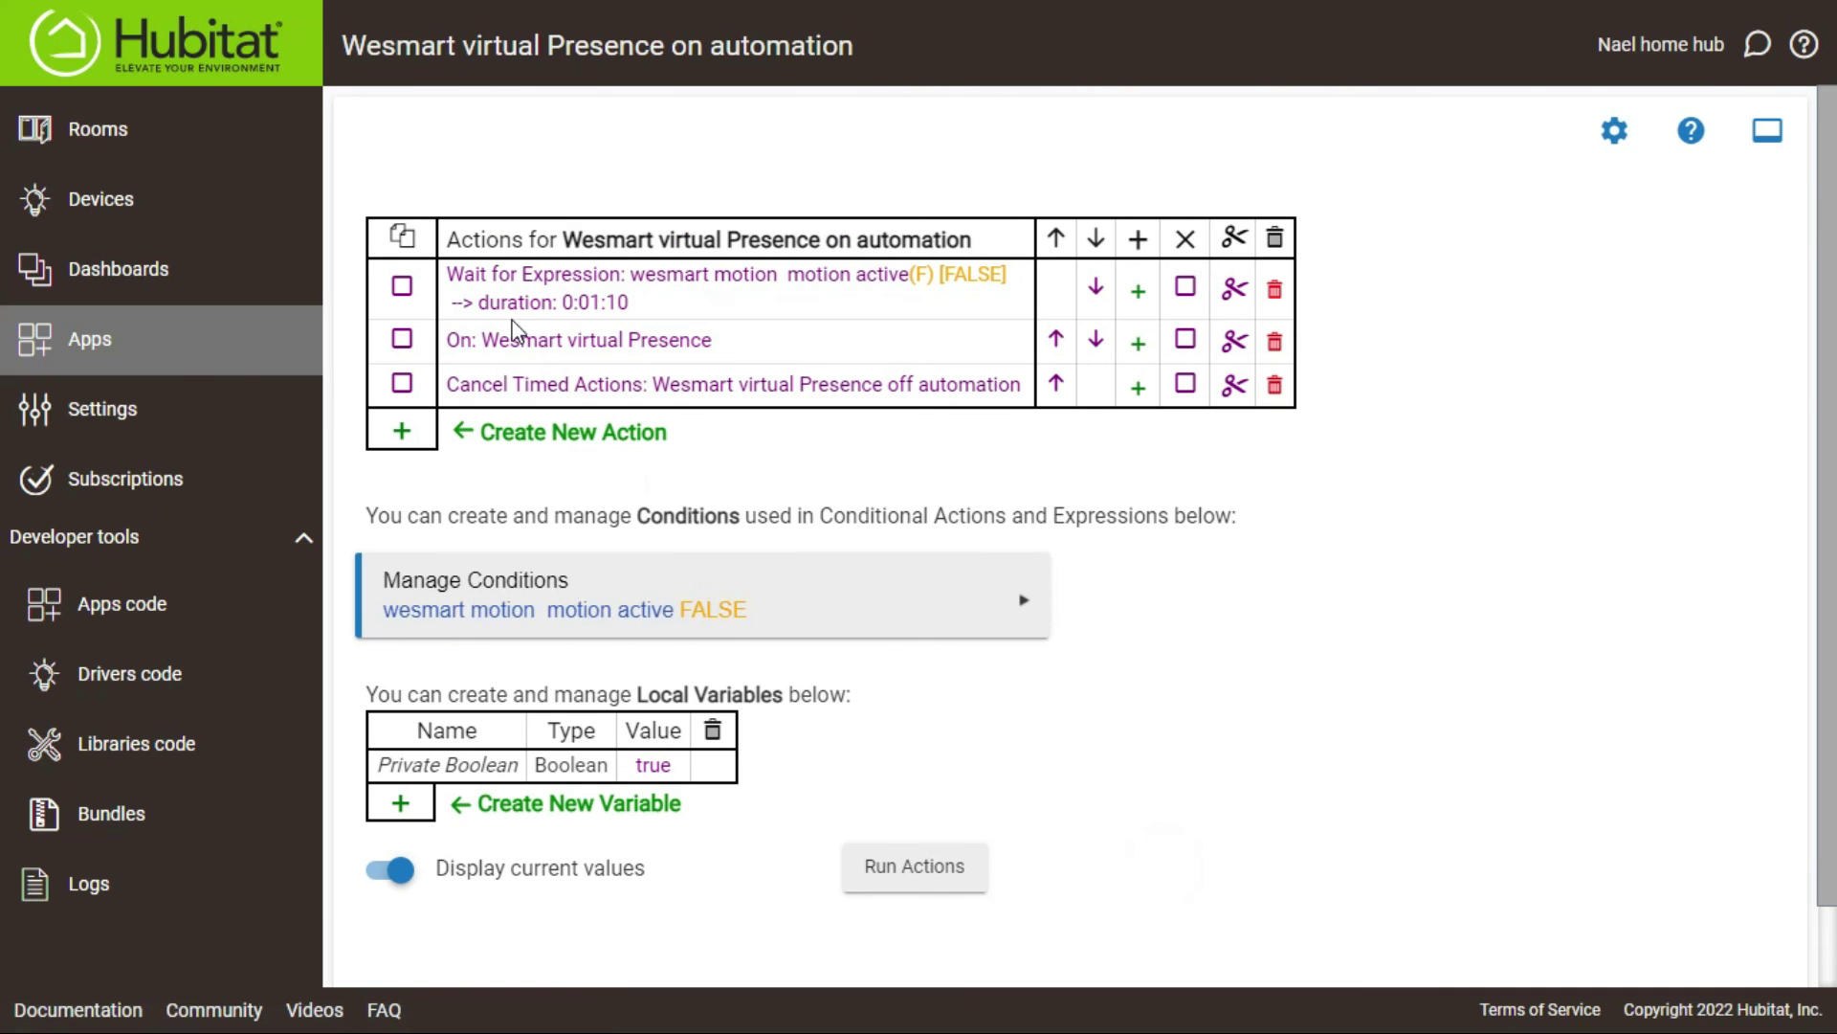